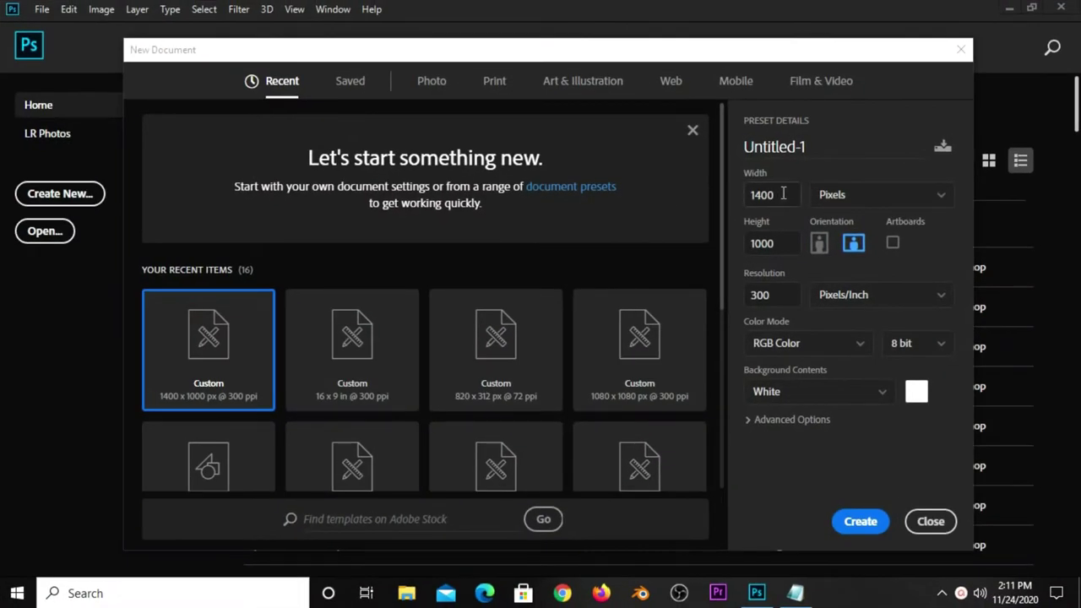
# Create the white Untitled-1 document at width 1400 px, height 1000 px and 300 ppi
pyautogui.doubleClick(782, 193)
pyautogui.doubleClick(781, 248)
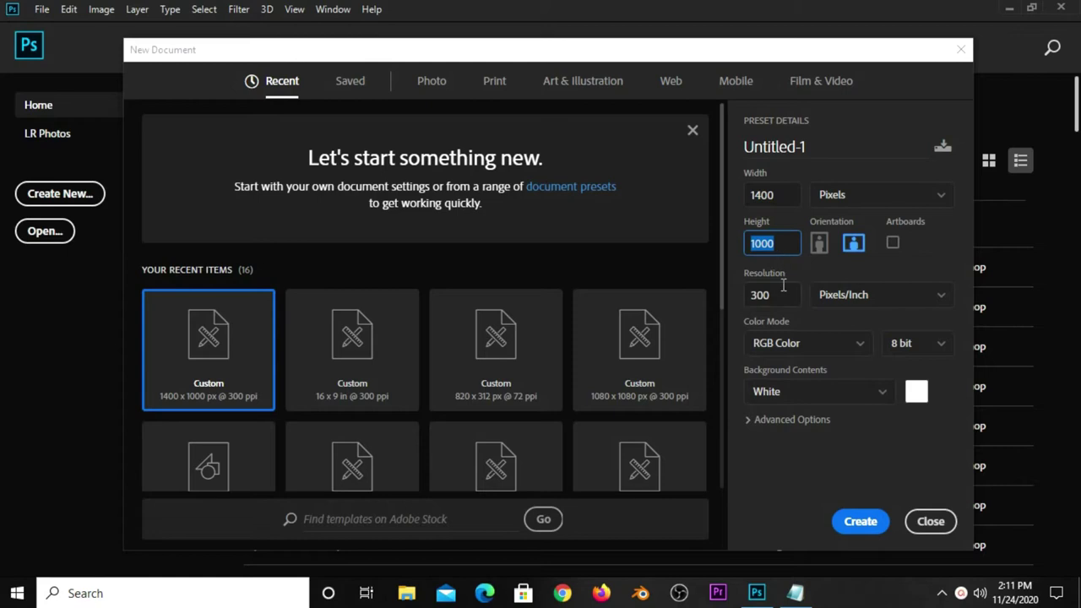
pyautogui.doubleClick(785, 288)
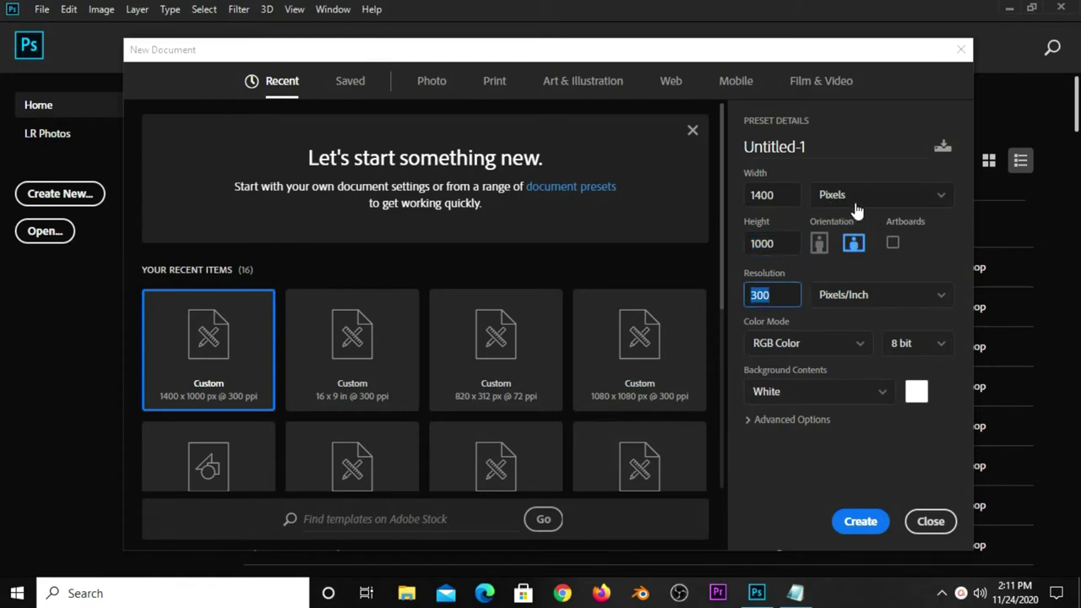
pyautogui.click(859, 520)
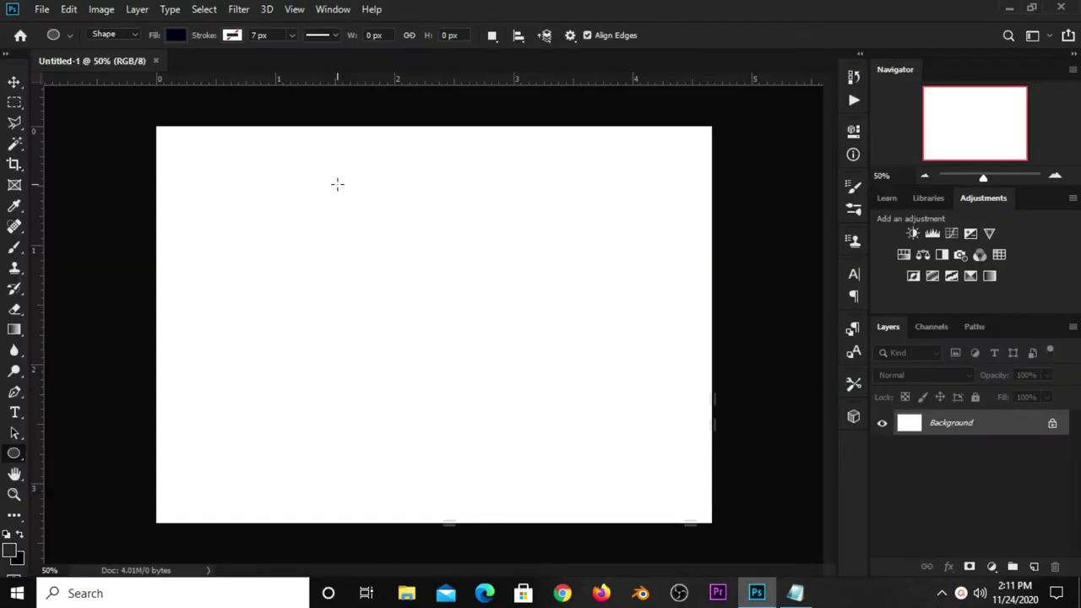
# Add a Solid Color fill layer and copy the e8bf45 colour code from the notes
pyautogui.click(13, 82)
pyautogui.click(992, 566)
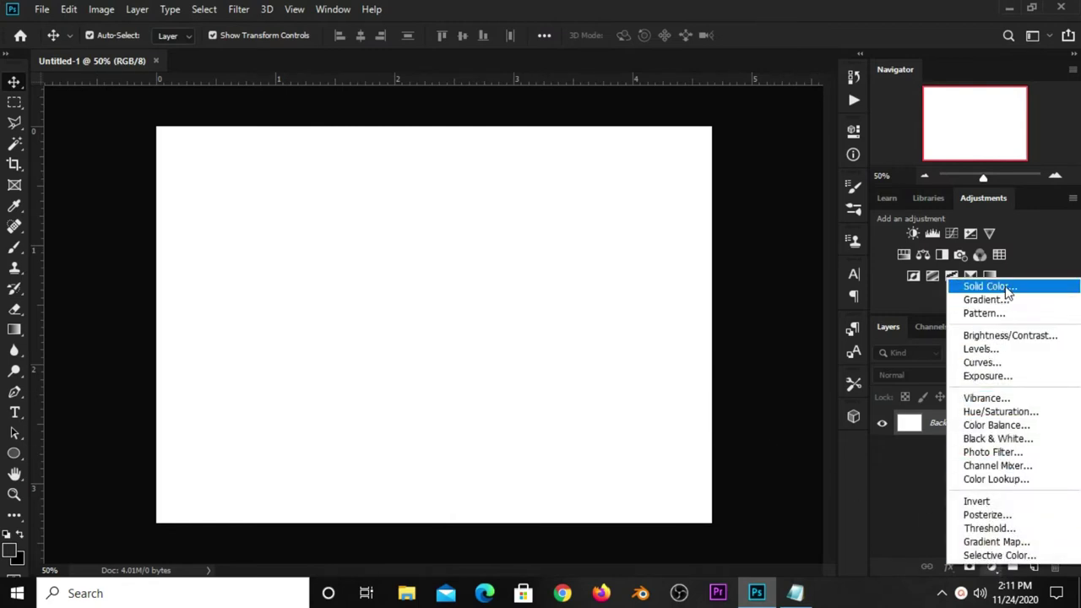
pyautogui.click(1007, 290)
pyautogui.click(795, 593)
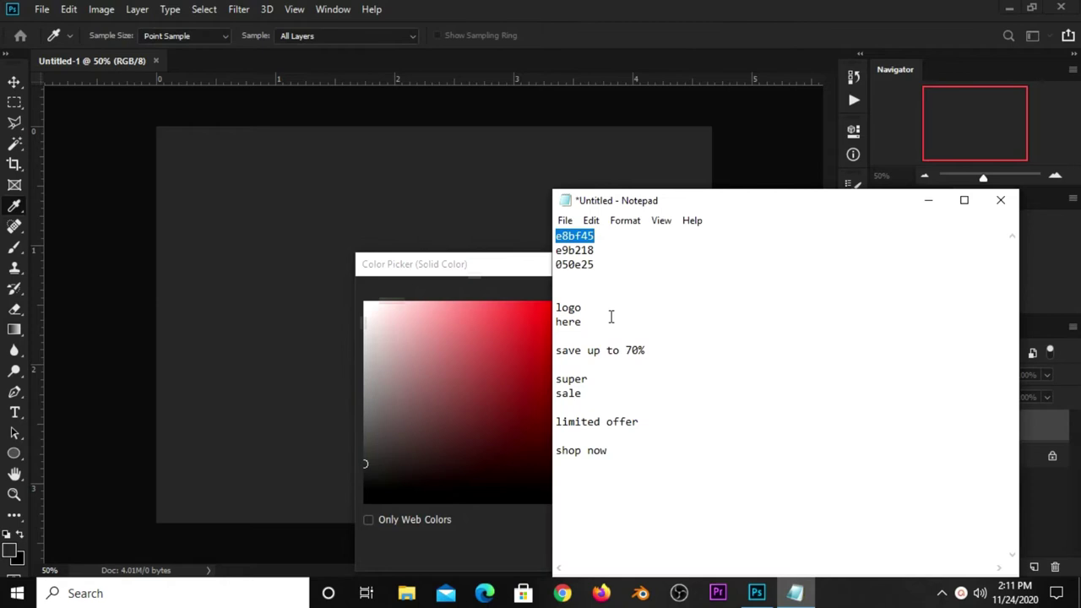
pyautogui.rightClick(581, 242)
pyautogui.click(622, 287)
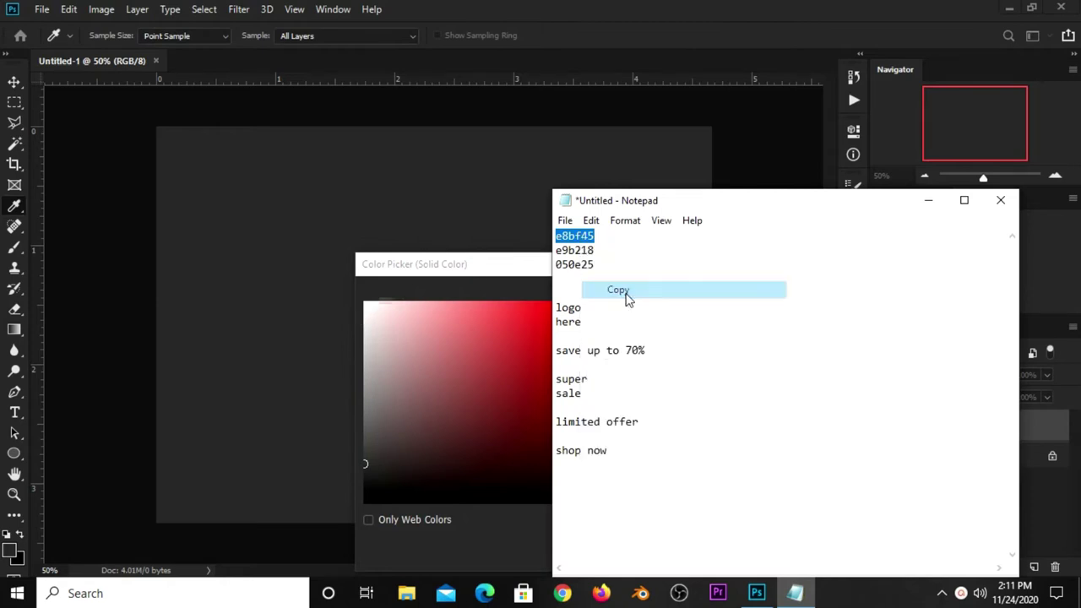
# Set the fill colour to e8bf45 and add an empty Layer 1 above it
pyautogui.click(494, 518)
pyautogui.rightClick(649, 558)
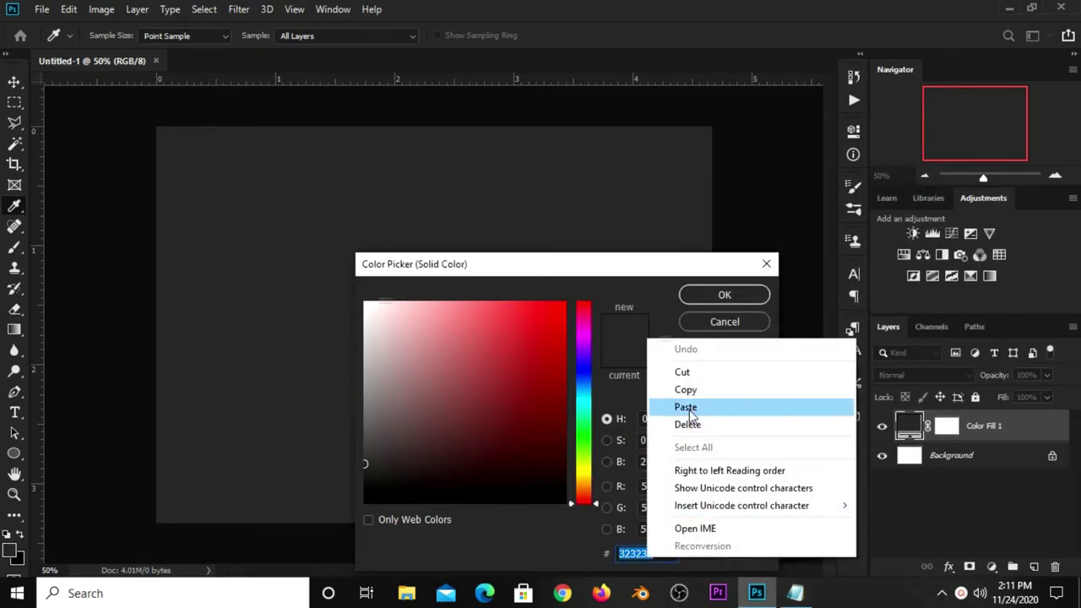
pyautogui.click(684, 408)
pyautogui.doubleClick(672, 551)
pyautogui.click(725, 295)
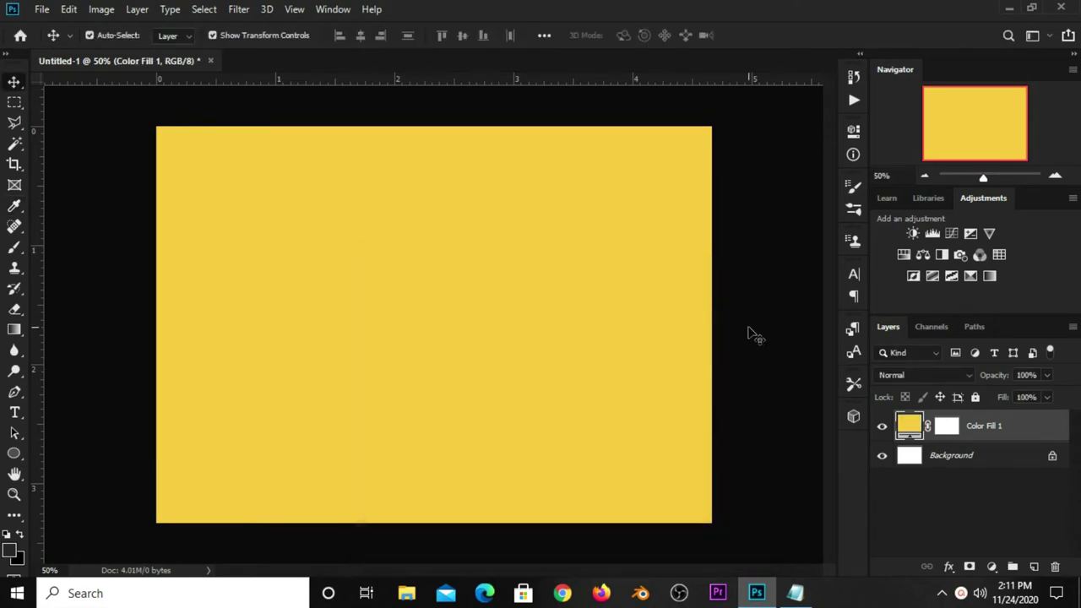
pyautogui.click(1034, 566)
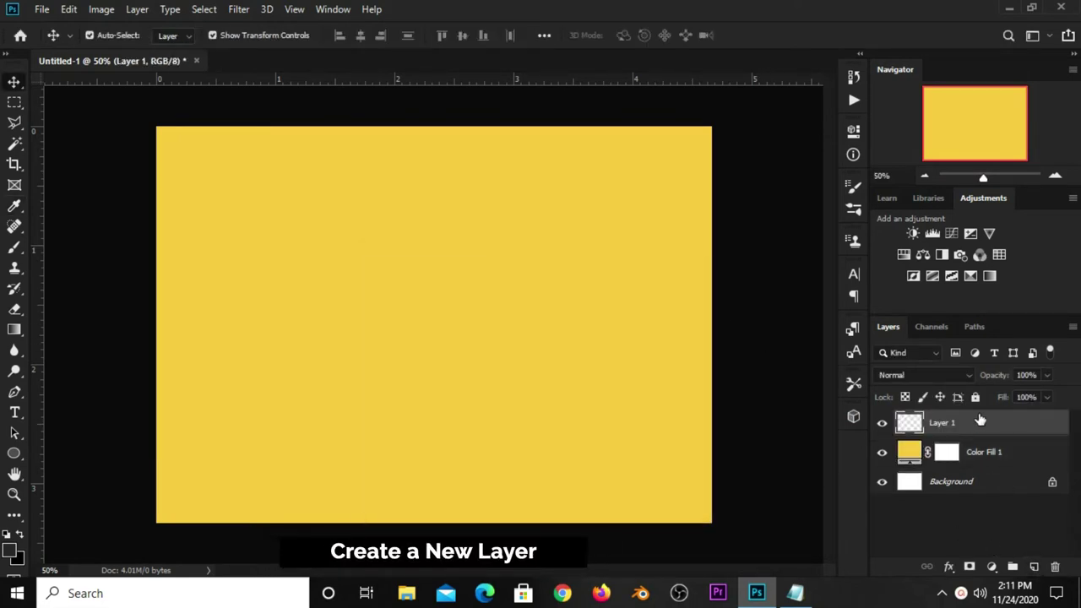
# Paint a white soft-brush glow, brush size 1500, on the canvas's right side
pyautogui.click(13, 247)
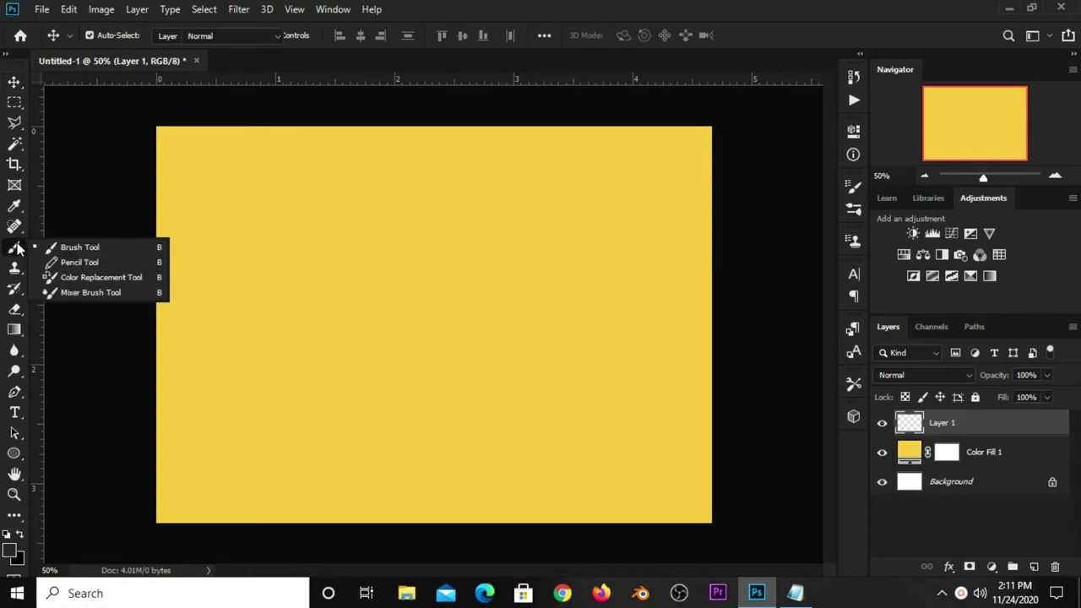
pyautogui.click(76, 245)
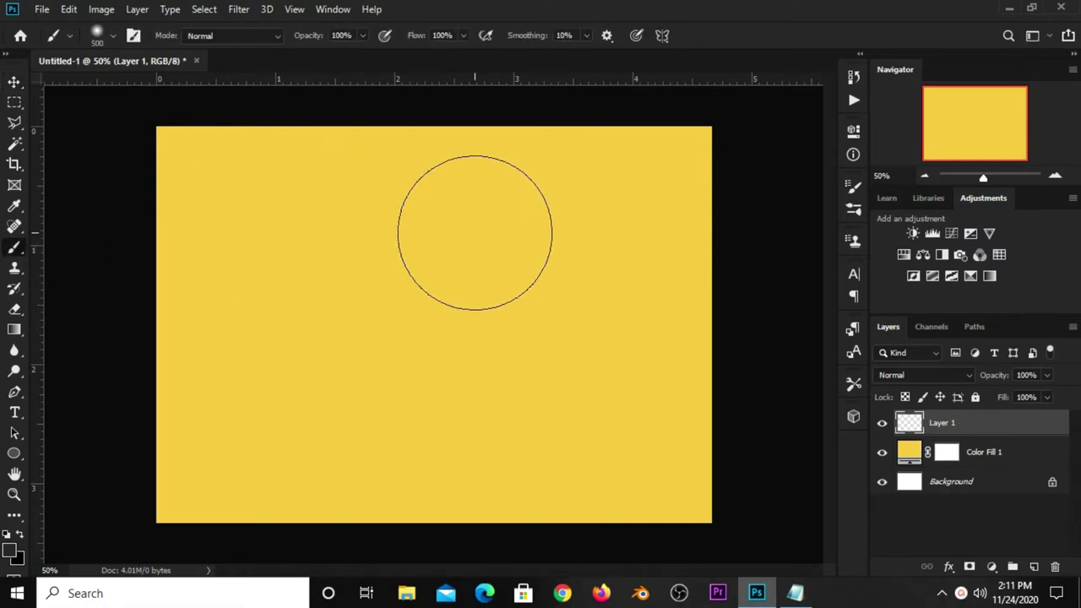
pyautogui.press(']')
pyautogui.press(']')
pyautogui.press(']')
pyautogui.press(']')
pyautogui.press(']')
pyautogui.press(']')
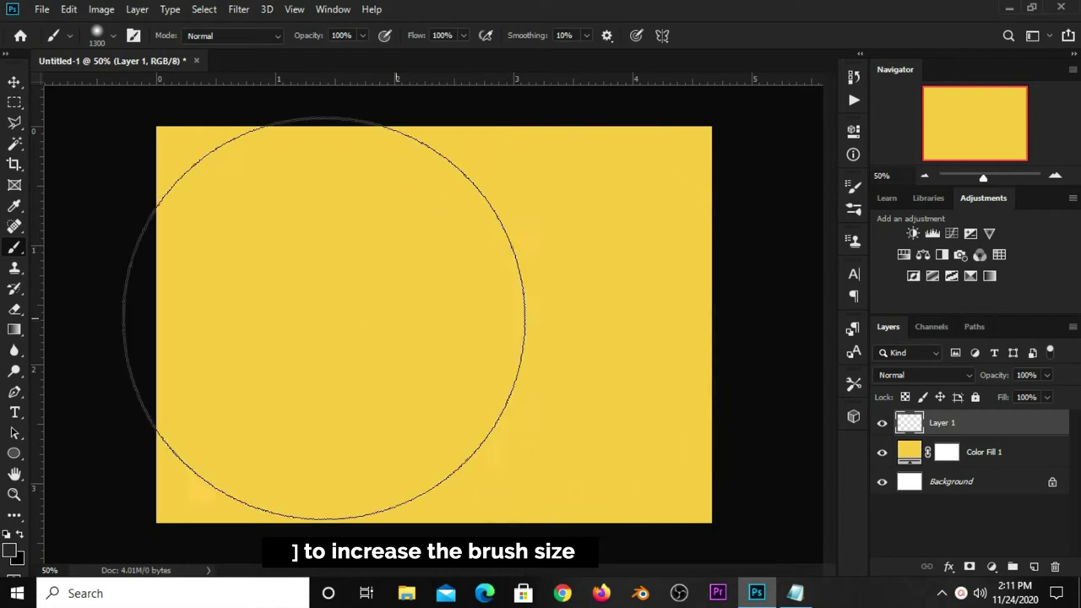
pyautogui.click(21, 535)
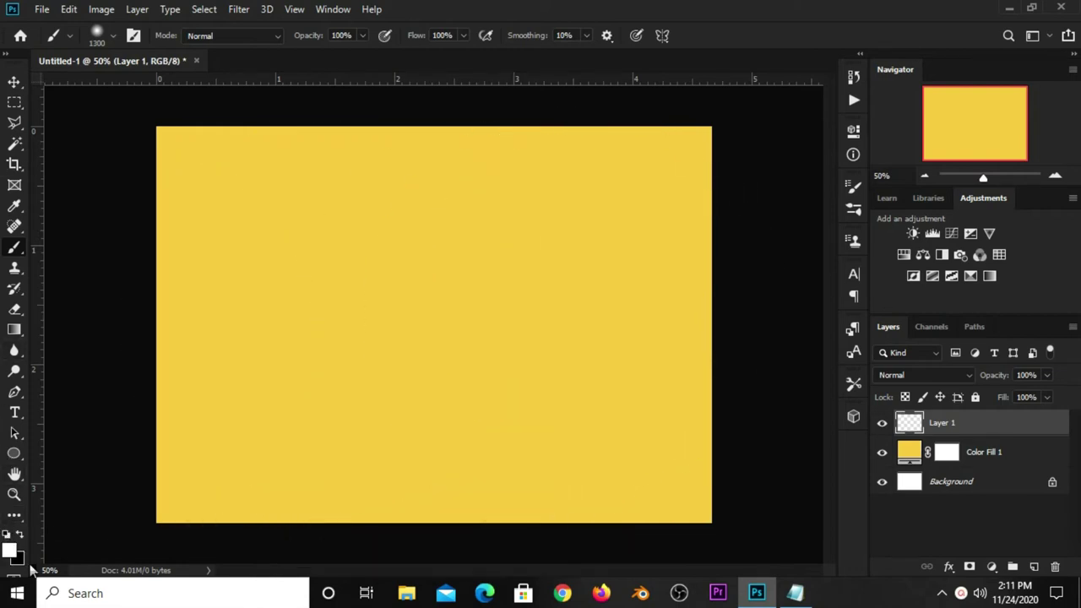
pyautogui.press(']')
pyautogui.press(']')
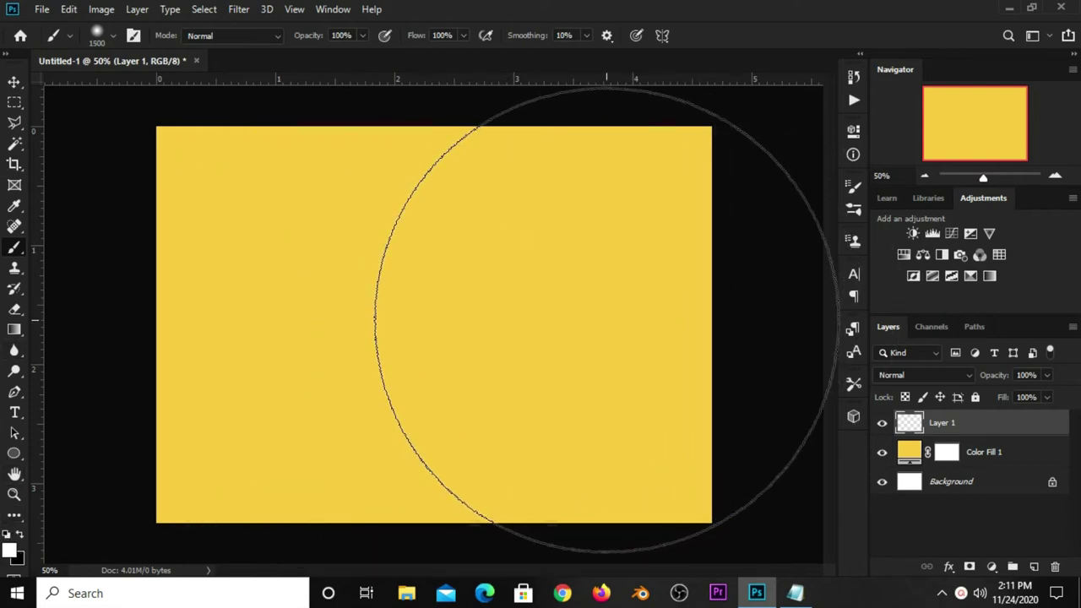
pyautogui.click(608, 320)
# Set Layer 1's blend mode to Soft Light and compare it on and off
pyautogui.click(15, 82)
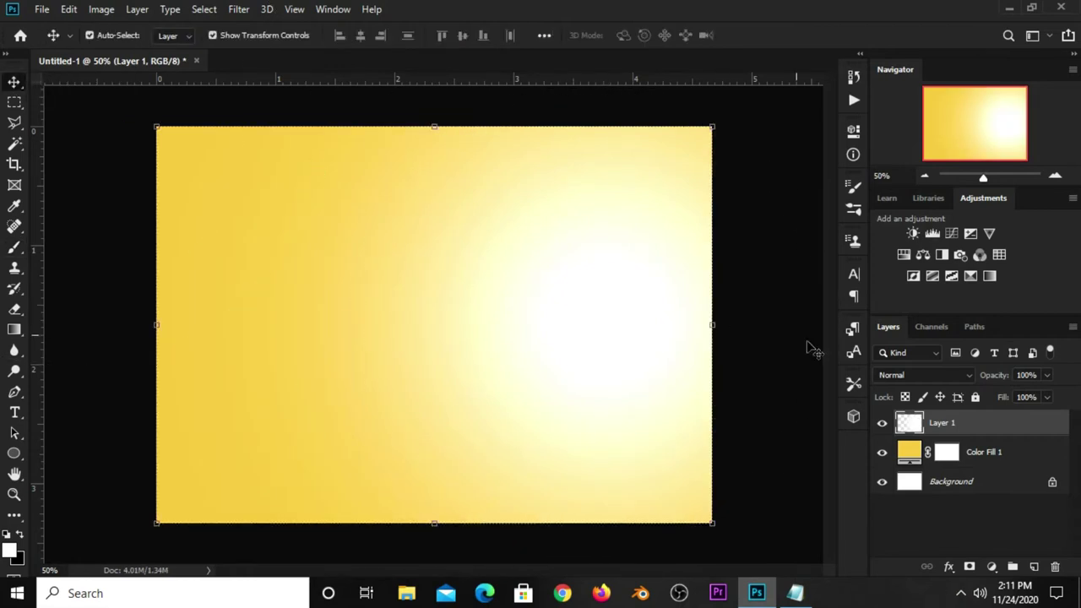
pyautogui.click(924, 375)
pyautogui.click(908, 382)
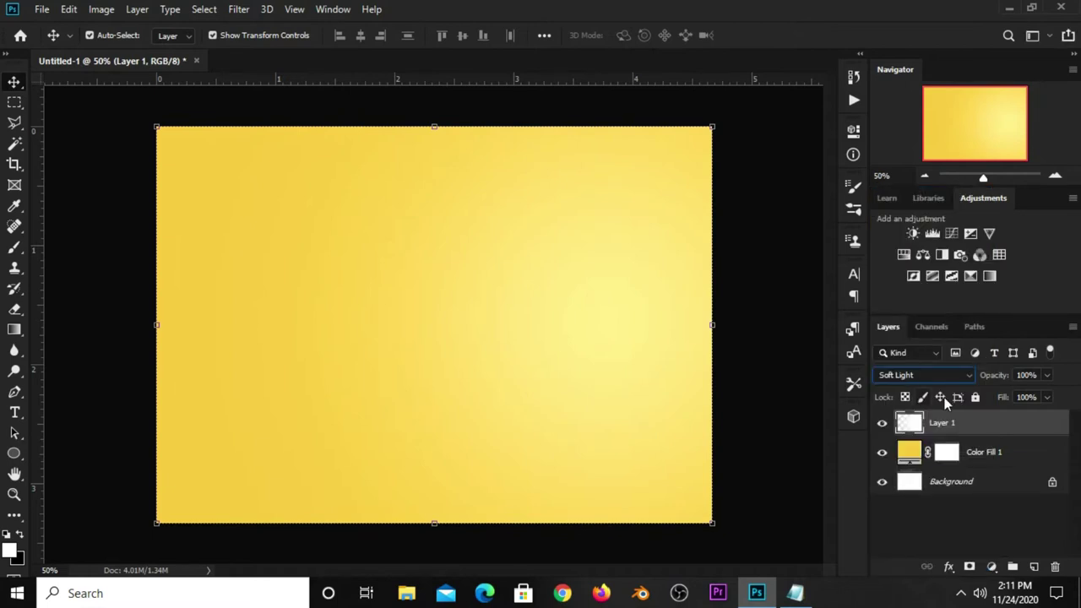
pyautogui.click(881, 423)
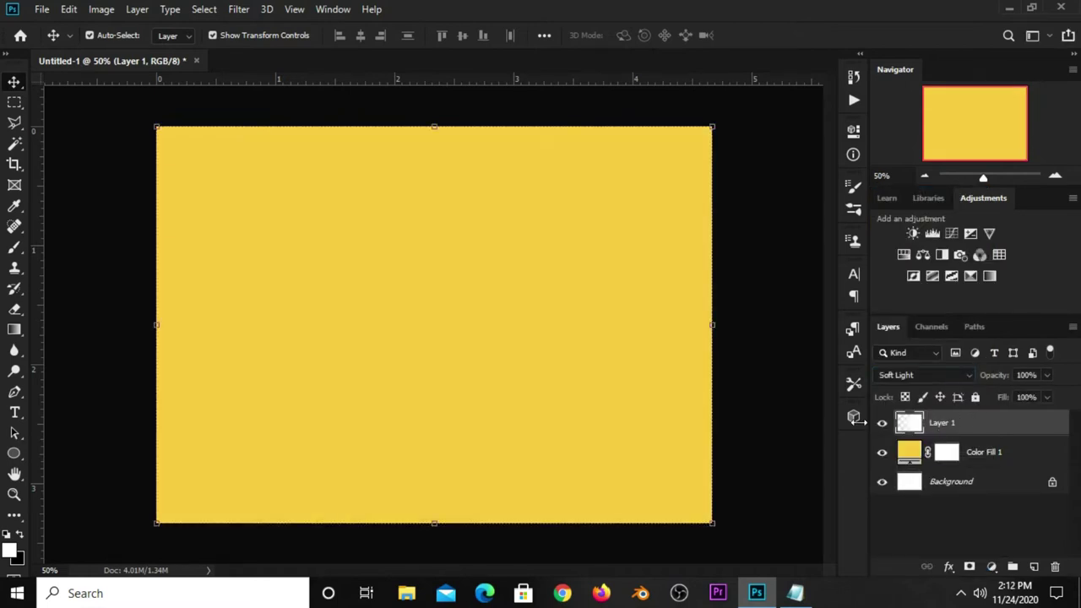
pyautogui.click(882, 422)
pyautogui.click(760, 440)
# Add an Exposure adjustment layer with gamma correction lowered to about 0.70
pyautogui.click(992, 567)
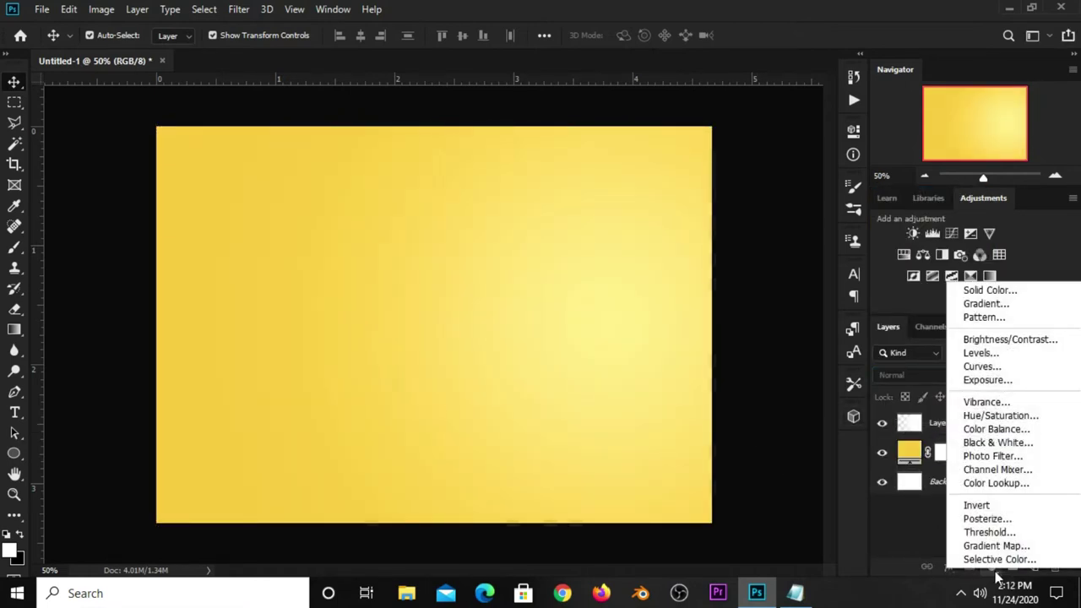
pyautogui.click(984, 379)
pyautogui.moveTo(717, 278); pyautogui.dragTo(733, 280)
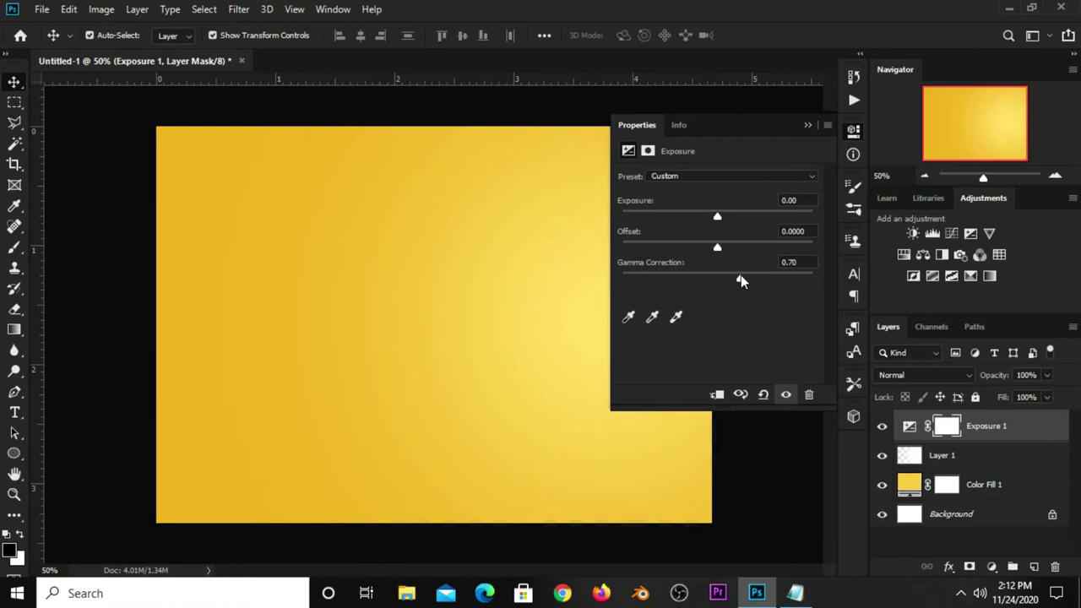
pyautogui.click(807, 125)
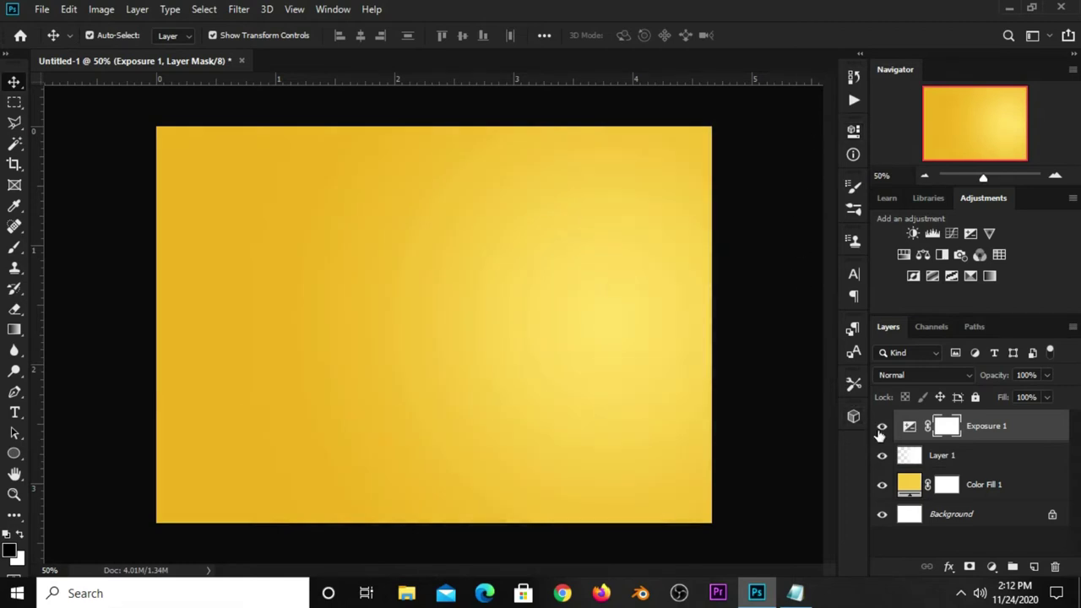
pyautogui.click(881, 426)
pyautogui.click(881, 426)
pyautogui.click(736, 325)
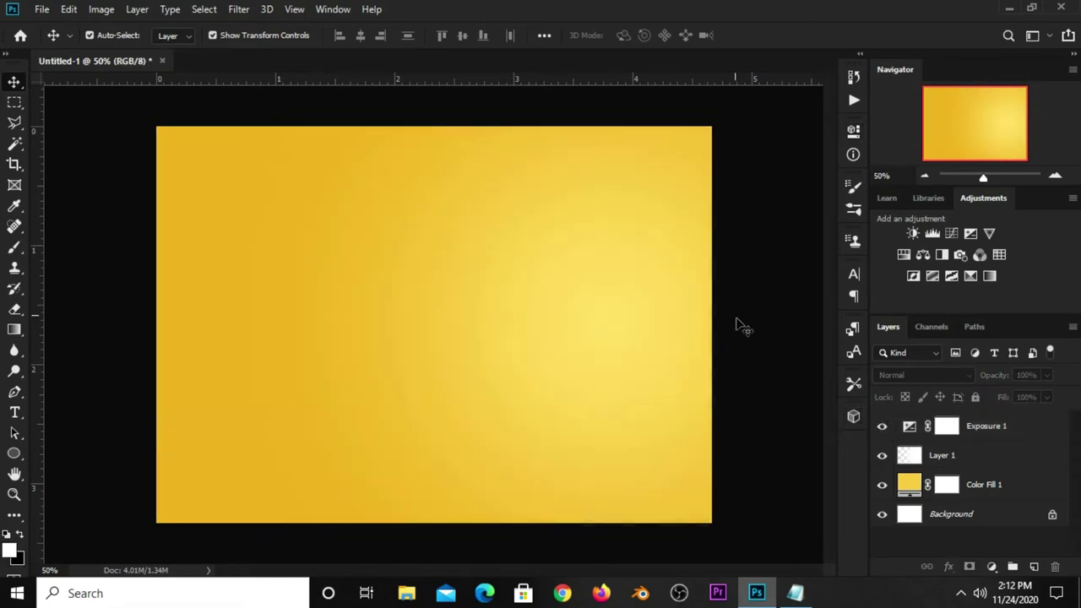
pyautogui.click(37, 10)
pyautogui.moveTo(72, 103)
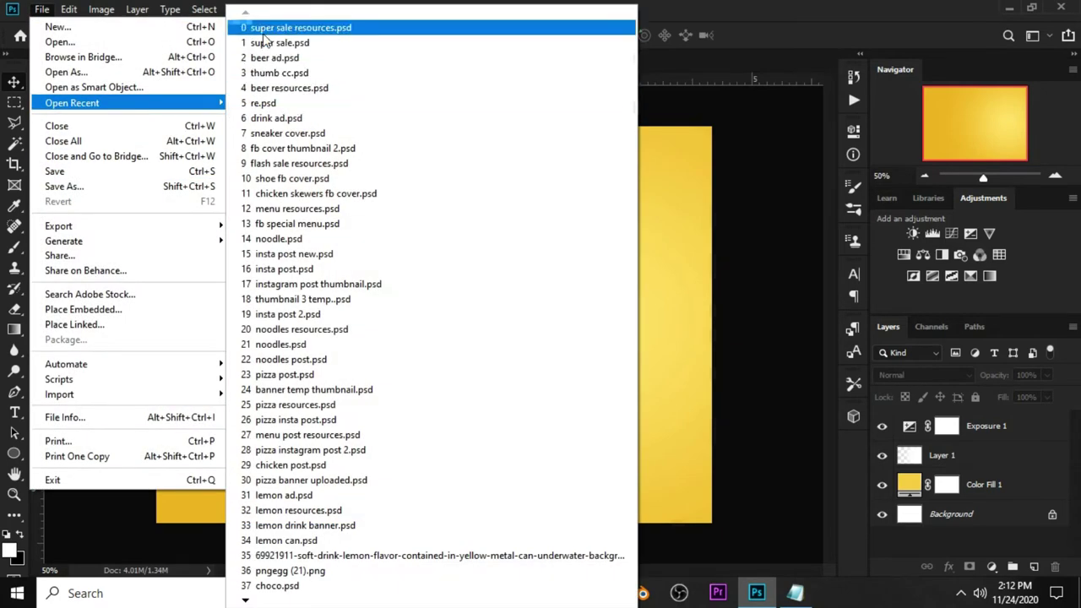
# Copy the woman-with-bags layer from super sale resources.psd and paste it into Untitled-1
pyautogui.click(269, 29)
pyautogui.click(348, 335)
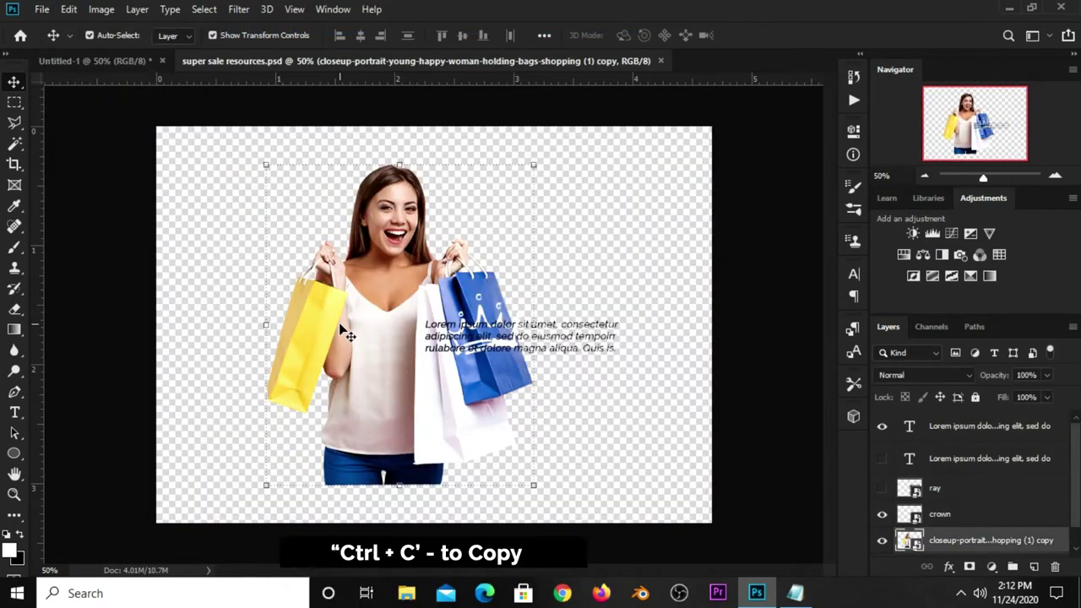
pyautogui.hotkey('ctrl', 'c')
pyautogui.click(105, 62)
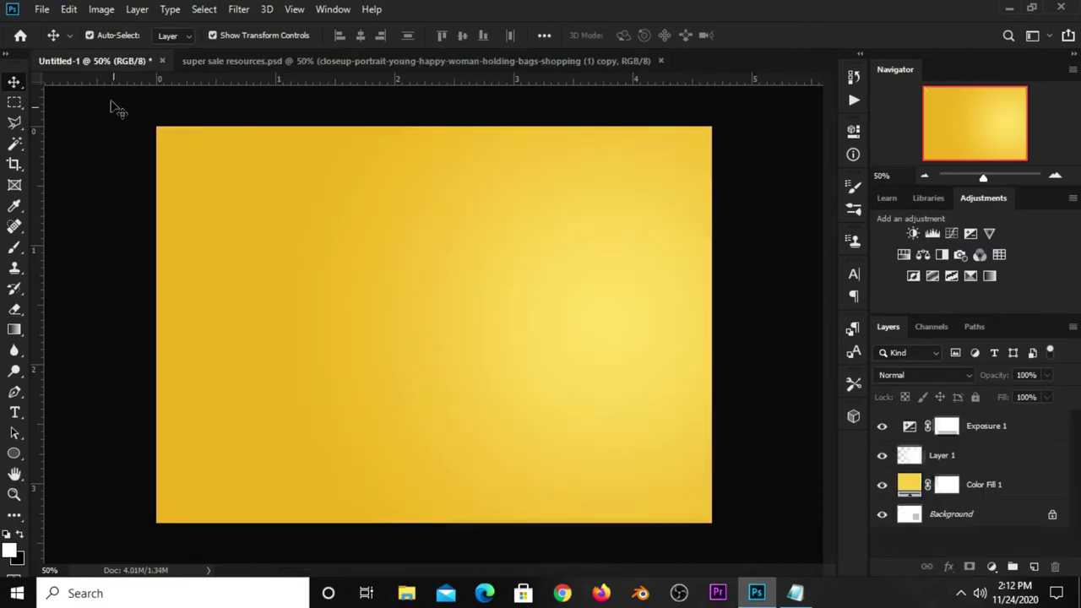
pyautogui.hotkey('ctrl', 'v')
# Move the woman right of centre toward the bottom, then select Color Fill 1
pyautogui.hotkey('ctrl', 't')
pyautogui.moveTo(436, 327); pyautogui.dragTo(545, 375)
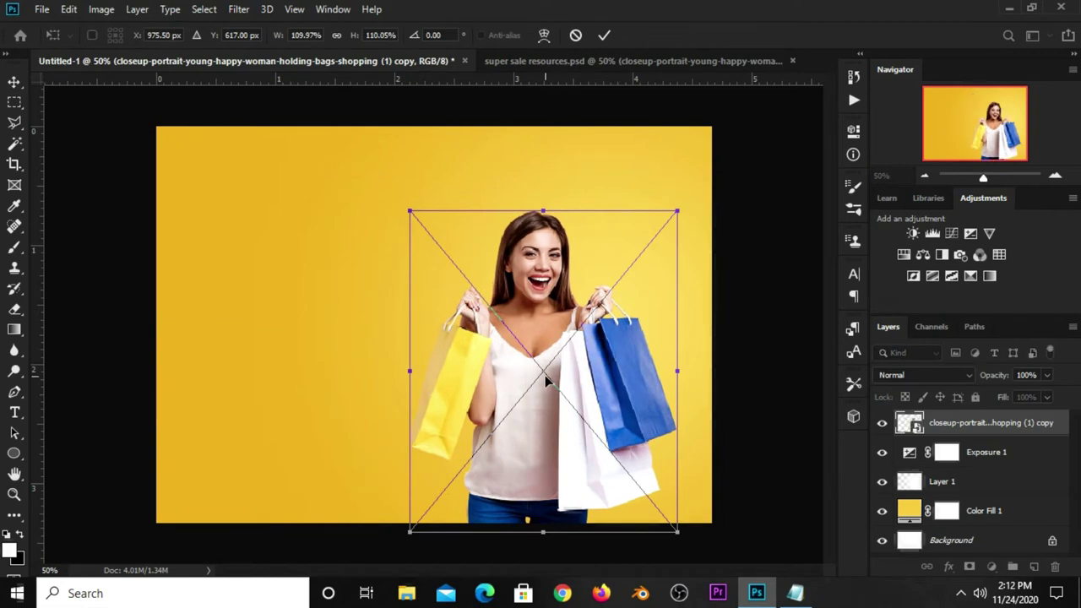
pyautogui.press('Return')
pyautogui.press('Right')
pyautogui.press('Right')
pyautogui.press('Right')
pyautogui.press('Right')
pyautogui.press('Right')
pyautogui.press('Right')
pyautogui.press('Right')
pyautogui.press('Right')
pyautogui.press('Right')
pyautogui.press('Right')
pyautogui.press('Right')
pyautogui.press('Right')
pyautogui.press('Left')
pyautogui.press('Left')
pyautogui.press('Left')
pyautogui.press('Left')
pyautogui.click(725, 383)
pyautogui.moveTo(625, 404); pyautogui.dragTo(627, 404)
pyautogui.click(749, 413)
pyautogui.click(980, 511)
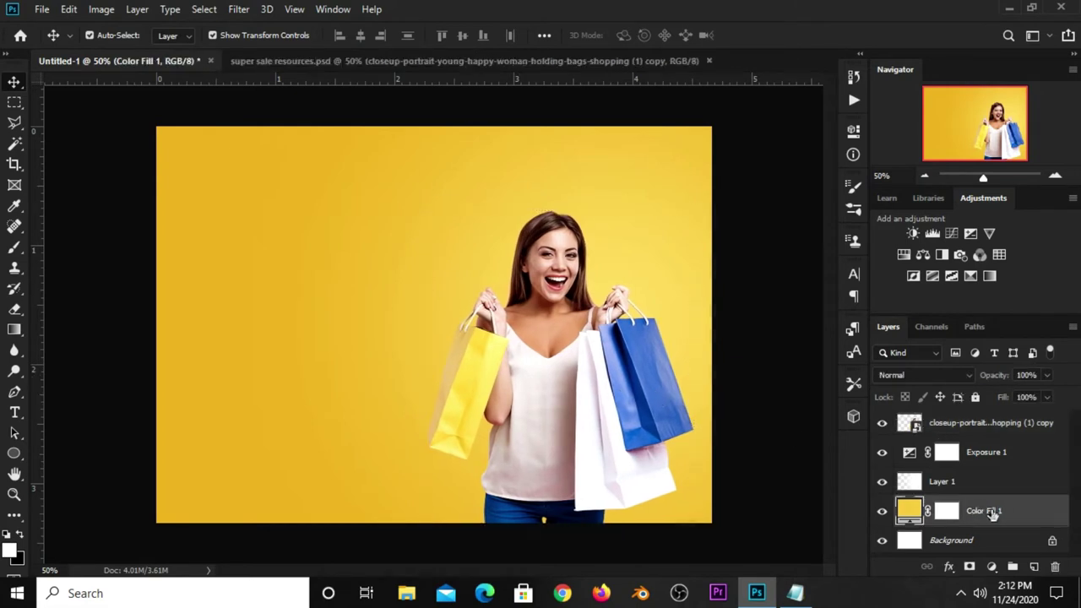
# Duplicate Color Fill 1 to the top, convert it to a smart object, and Gaussian-blur it
pyautogui.hotkey('ctrl', 'j')
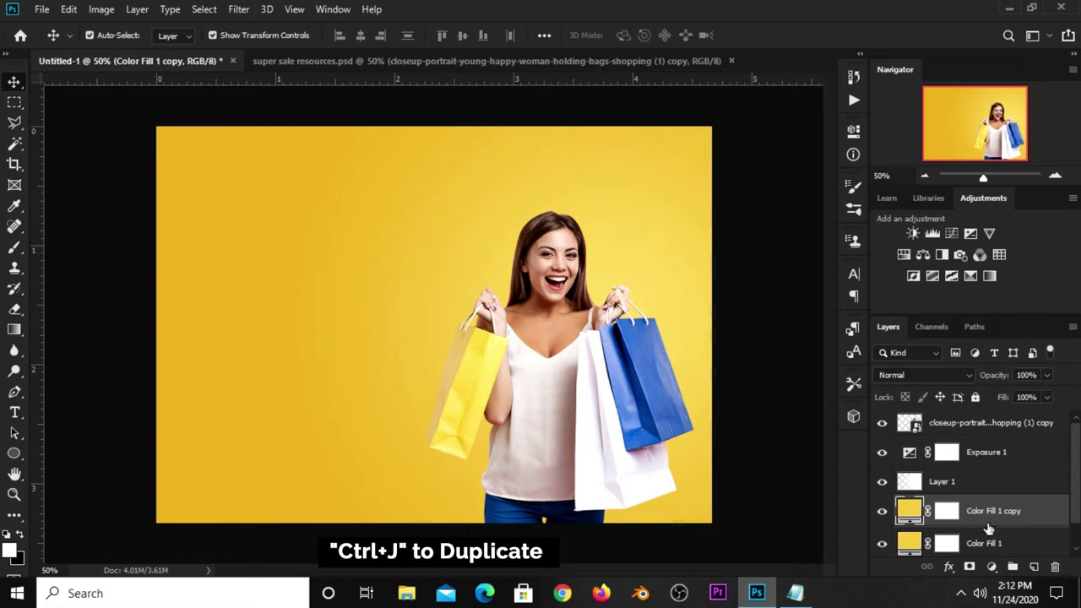
pyautogui.moveTo(988, 522)
pyautogui.mouseDown()
pyautogui.moveTo(977, 416)
pyautogui.moveTo(968, 431)
pyautogui.mouseUp()
pyautogui.rightClick(976, 432)
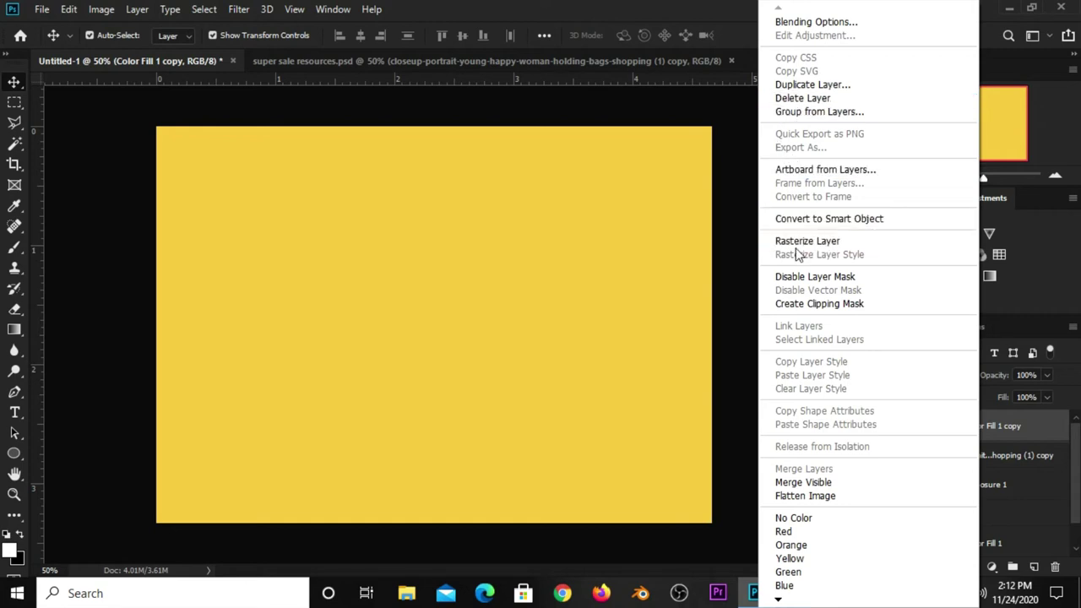
pyautogui.click(798, 218)
pyautogui.click(882, 423)
pyautogui.click(882, 423)
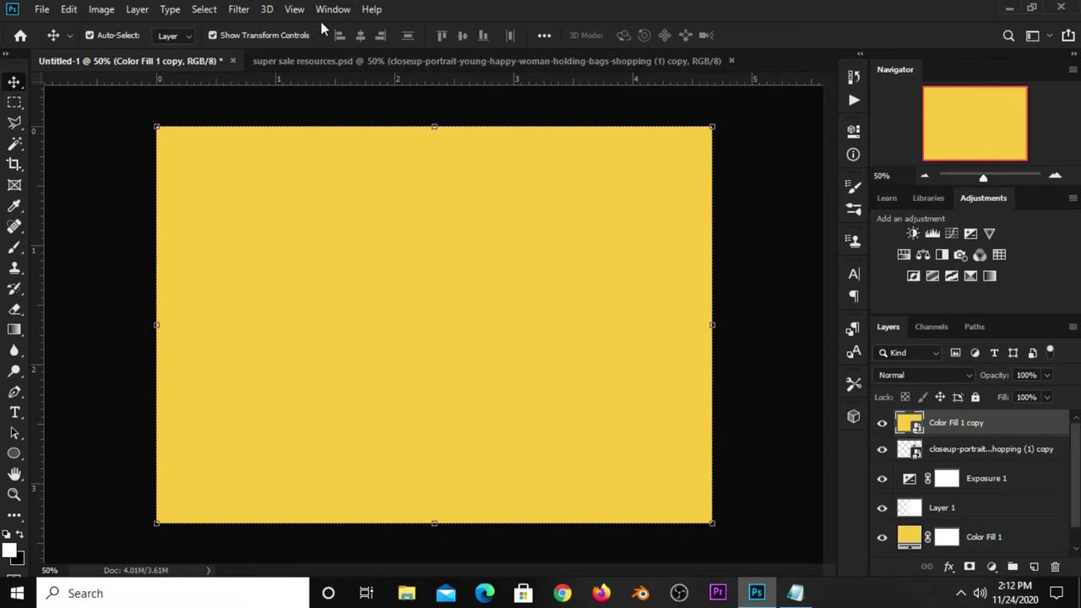
pyautogui.click(236, 10)
pyautogui.moveTo(247, 189)
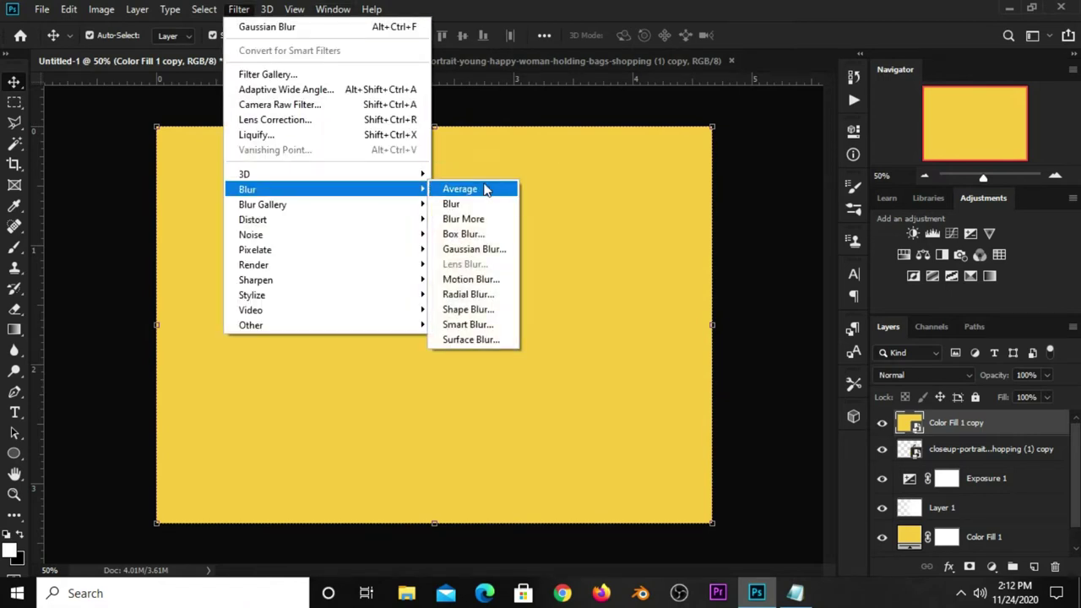
pyautogui.click(469, 250)
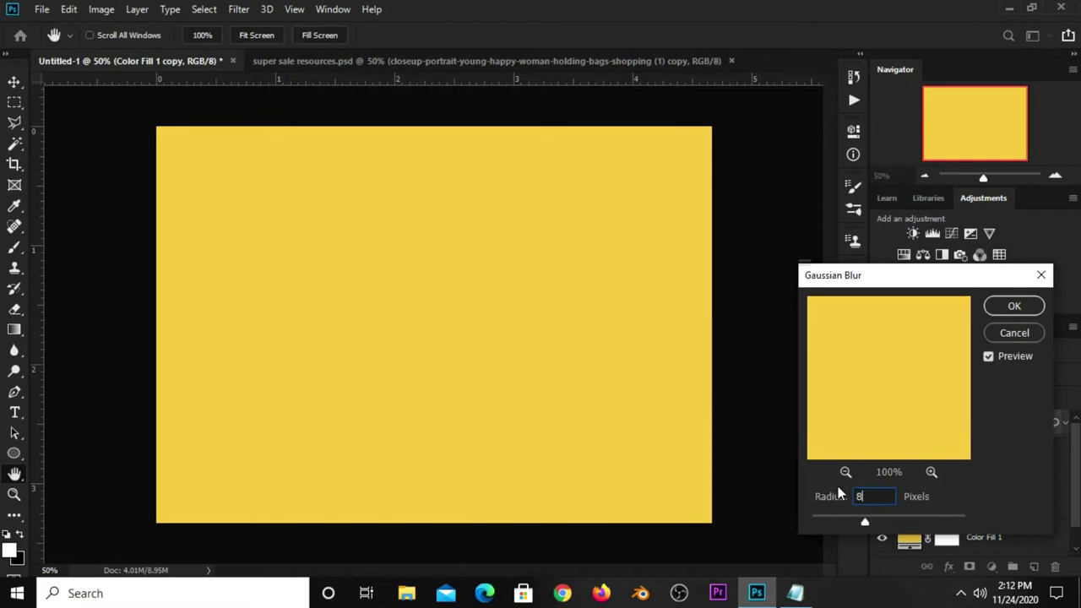
pyautogui.click(1005, 307)
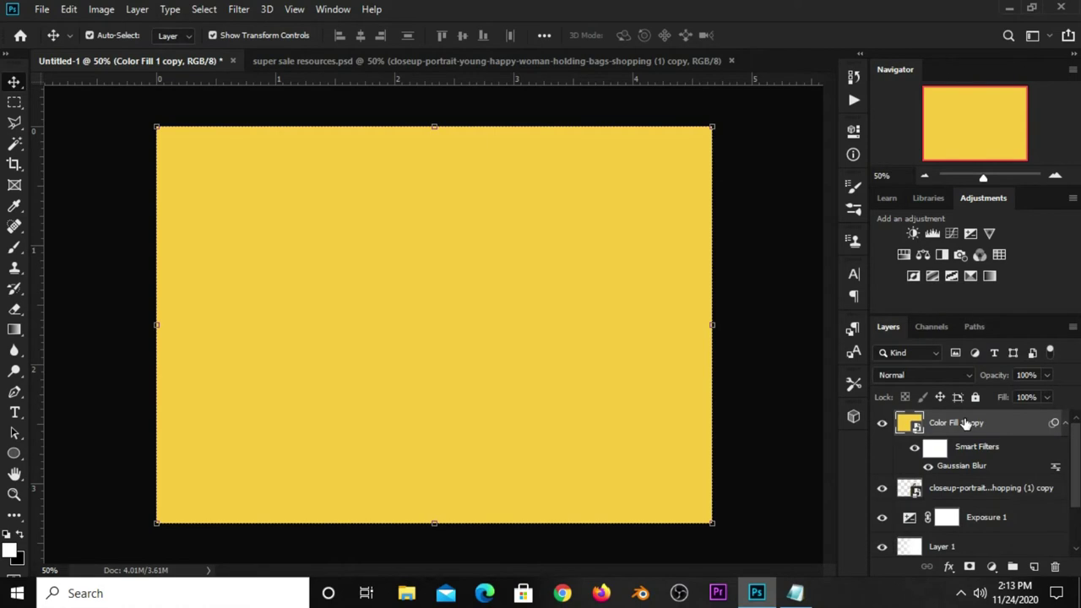
# Clip the blurred fill copy to the woman, set Soft Light at 17% opacity
pyautogui.rightClick(966, 424)
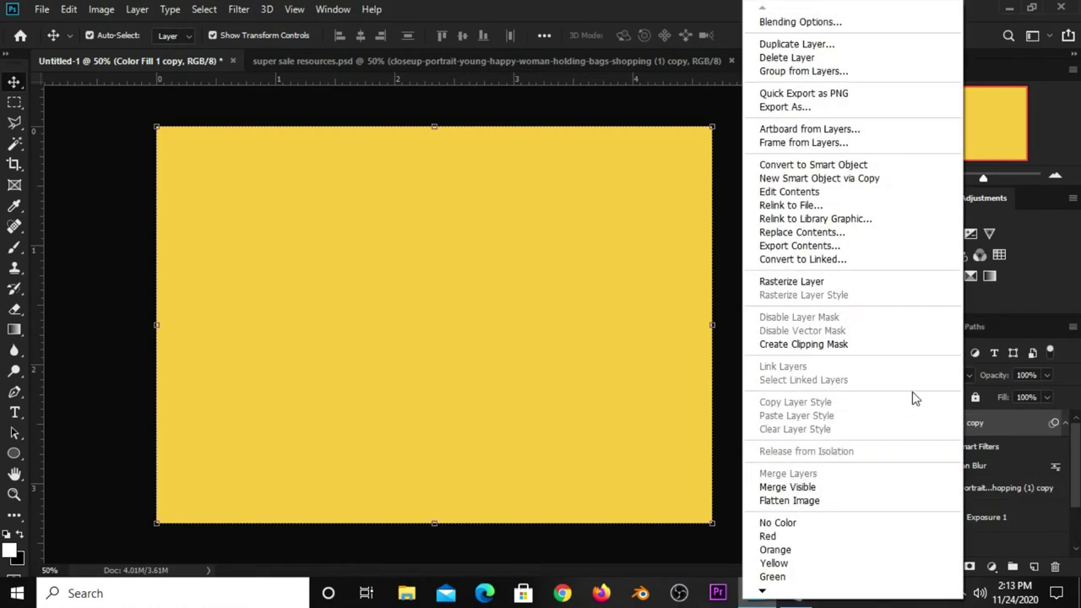
pyautogui.click(780, 343)
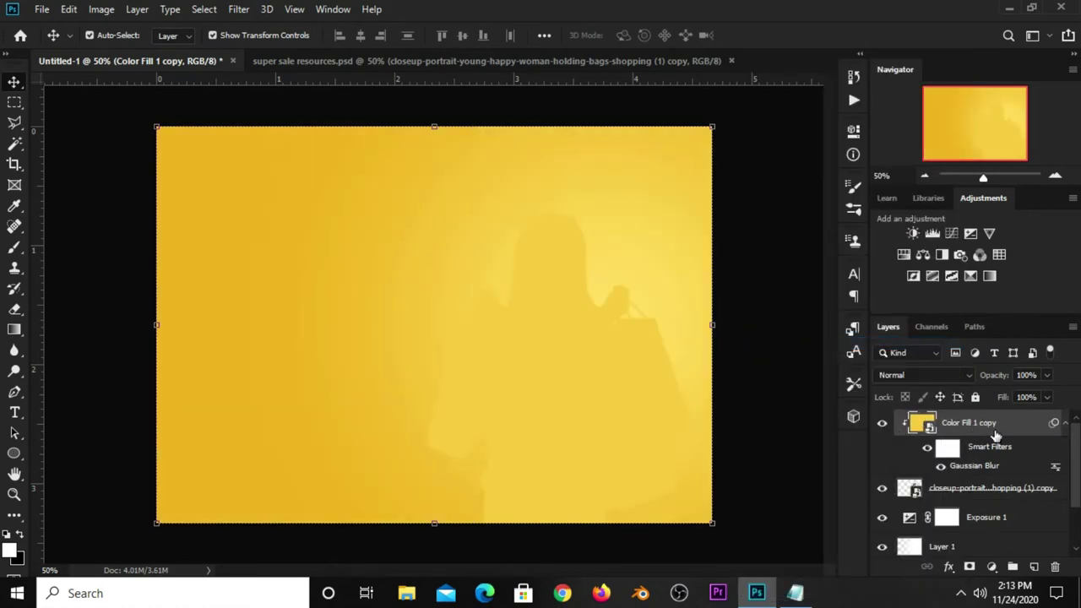
pyautogui.click(1046, 376)
pyautogui.moveTo(1008, 390); pyautogui.dragTo(1005, 390)
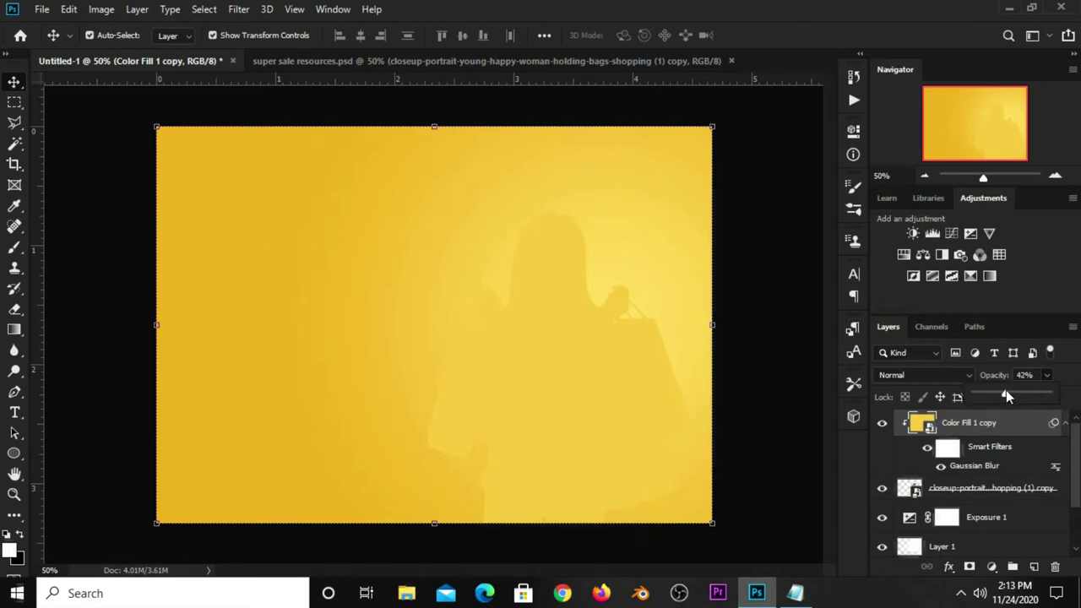
pyautogui.click(939, 375)
pyautogui.click(939, 385)
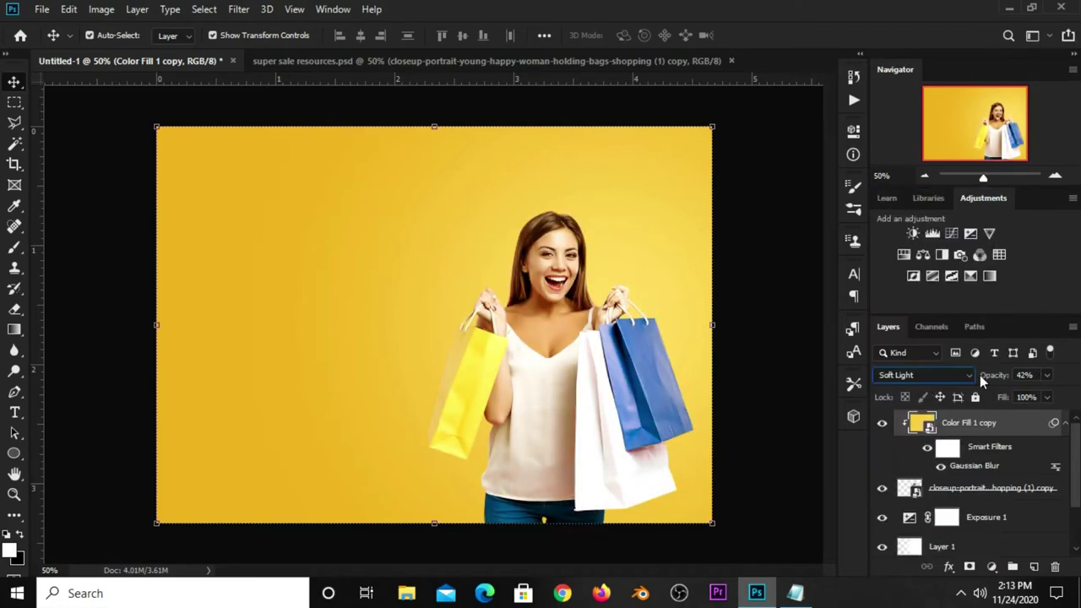
pyautogui.moveTo(1015, 395); pyautogui.dragTo(1004, 396)
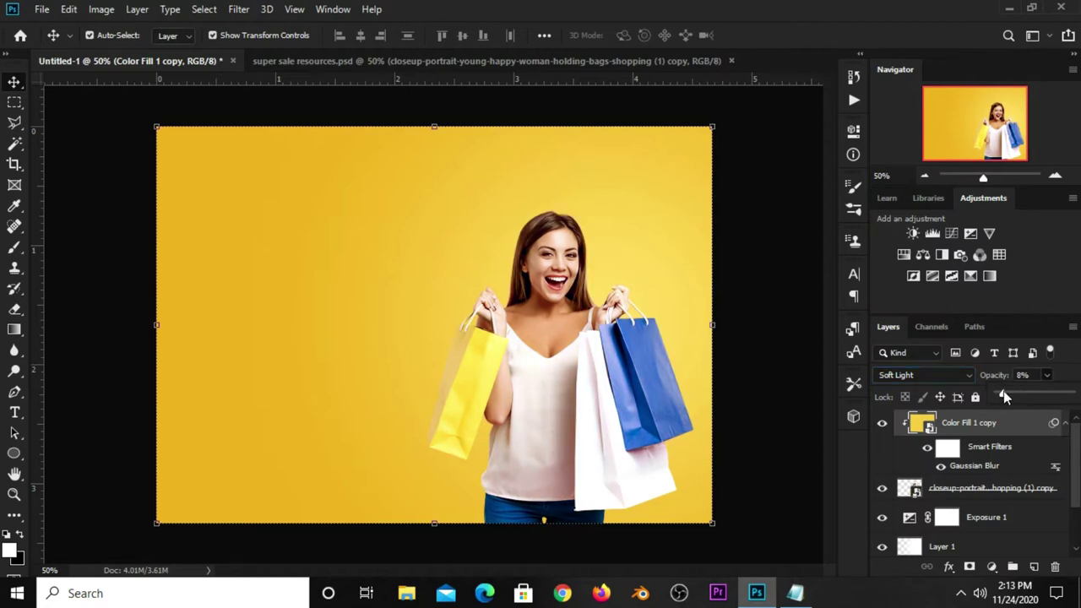
pyautogui.click(765, 404)
pyautogui.click(881, 422)
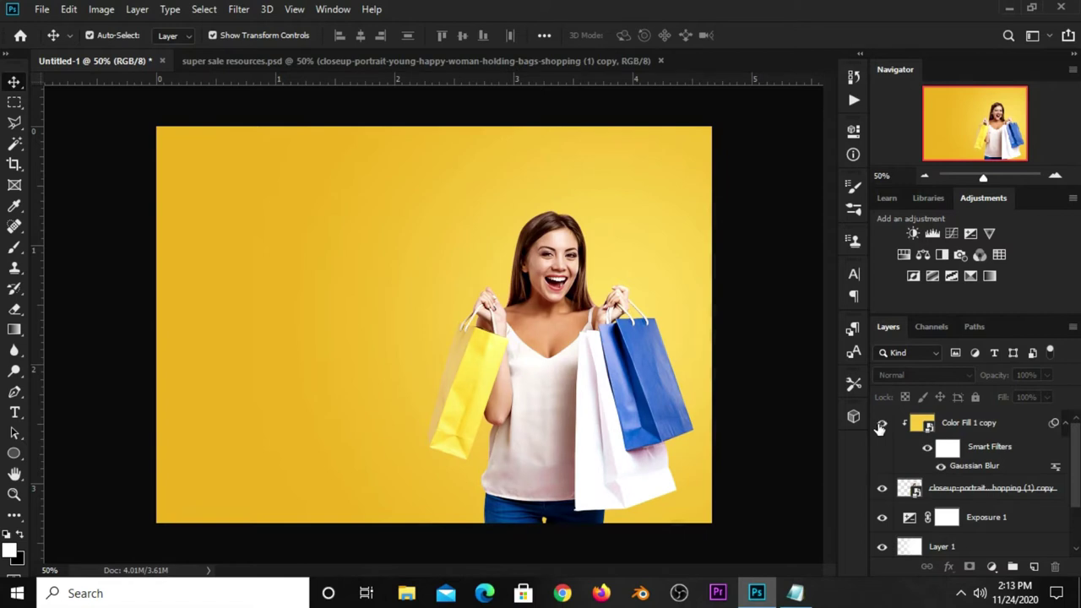
# Add a Curves adjustment with a slightly raised midpoint, clipped to the fill copy
pyautogui.click(991, 567)
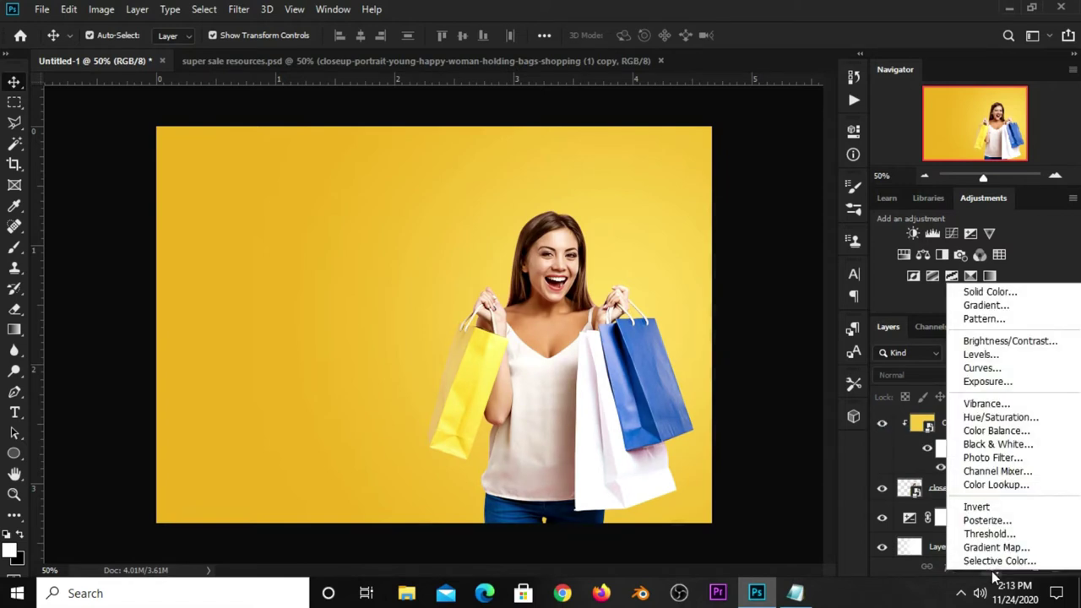
pyautogui.click(964, 373)
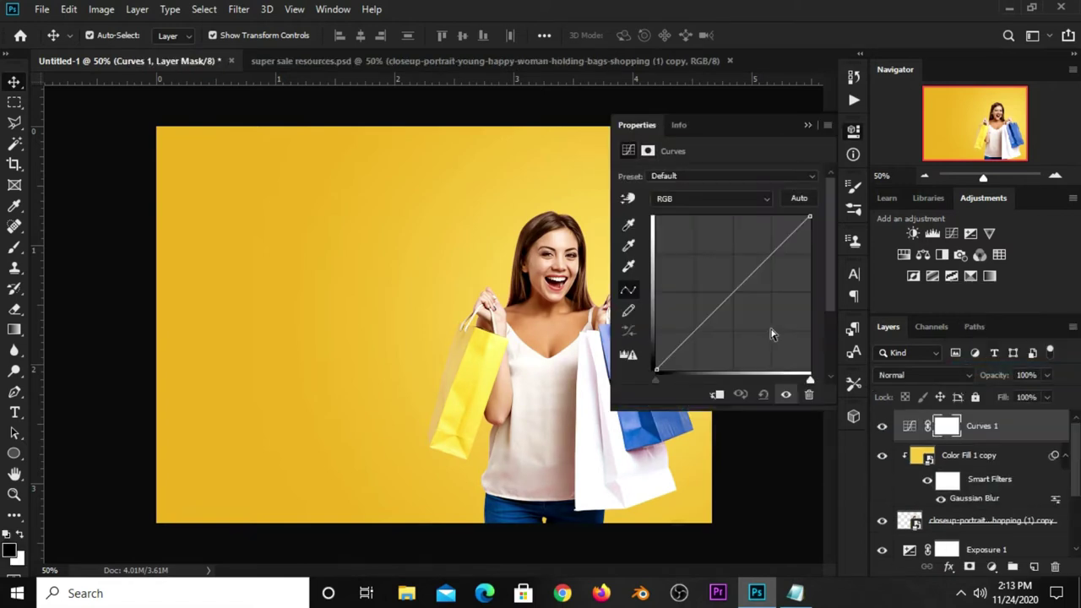
pyautogui.click(704, 326)
pyautogui.moveTo(704, 326); pyautogui.dragTo(708, 323)
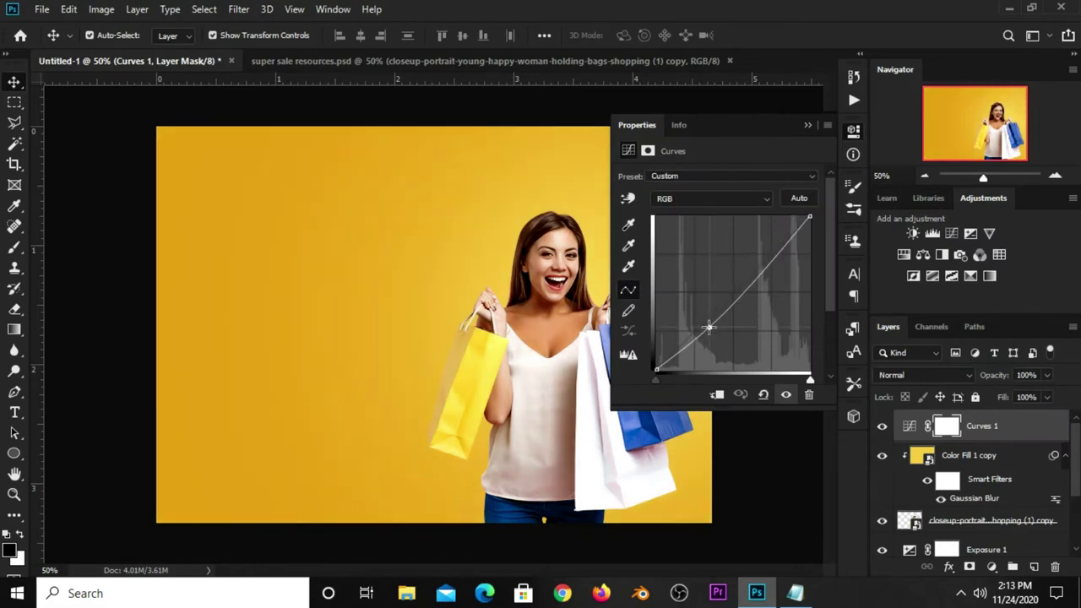
pyautogui.click(716, 394)
pyautogui.click(881, 427)
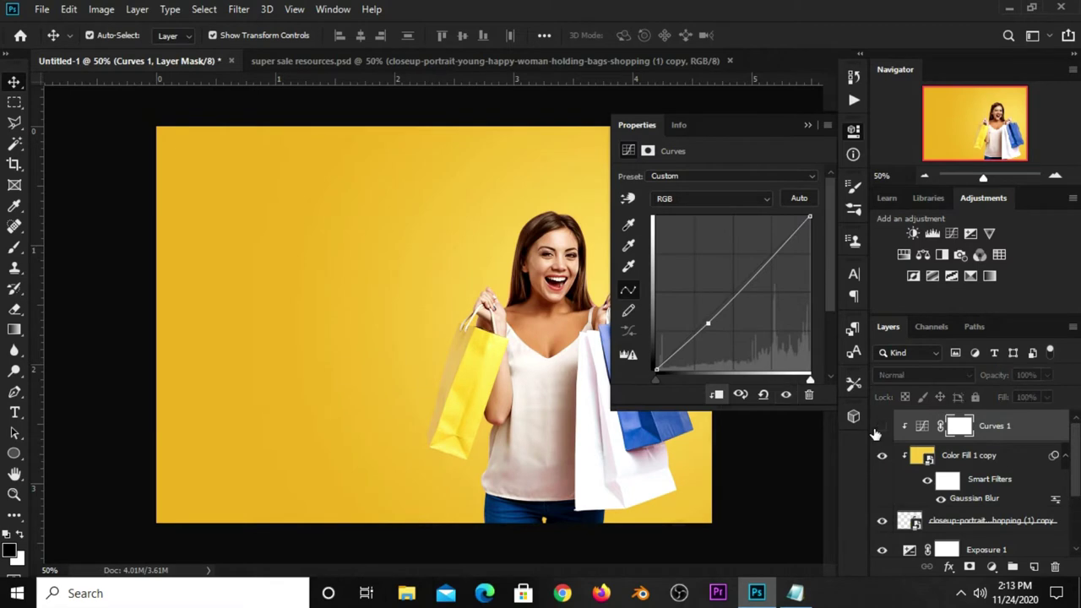
pyautogui.click(881, 426)
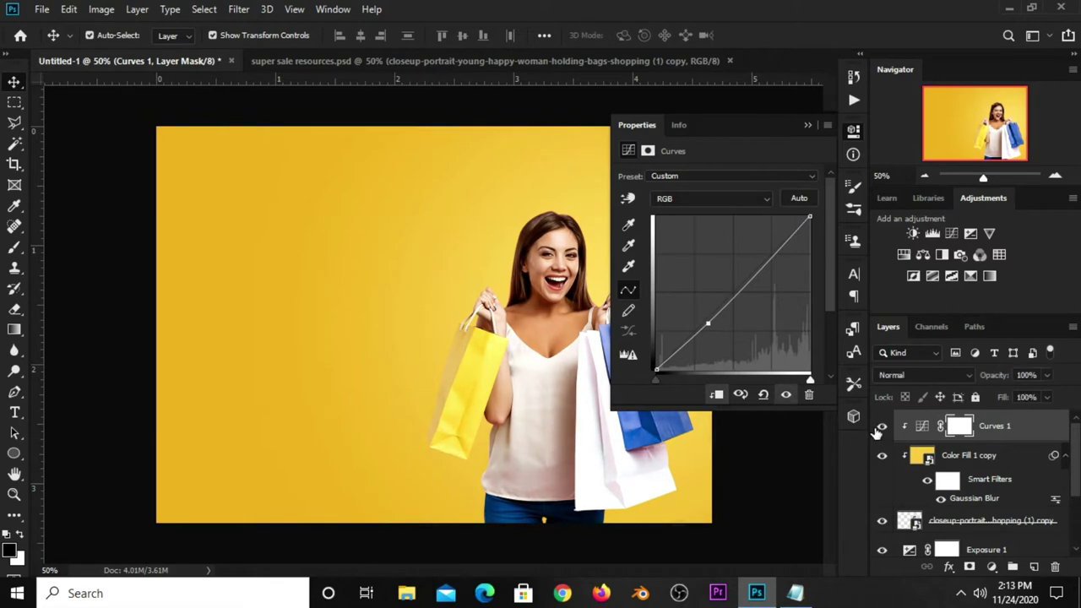
pyautogui.click(809, 125)
pyautogui.click(778, 197)
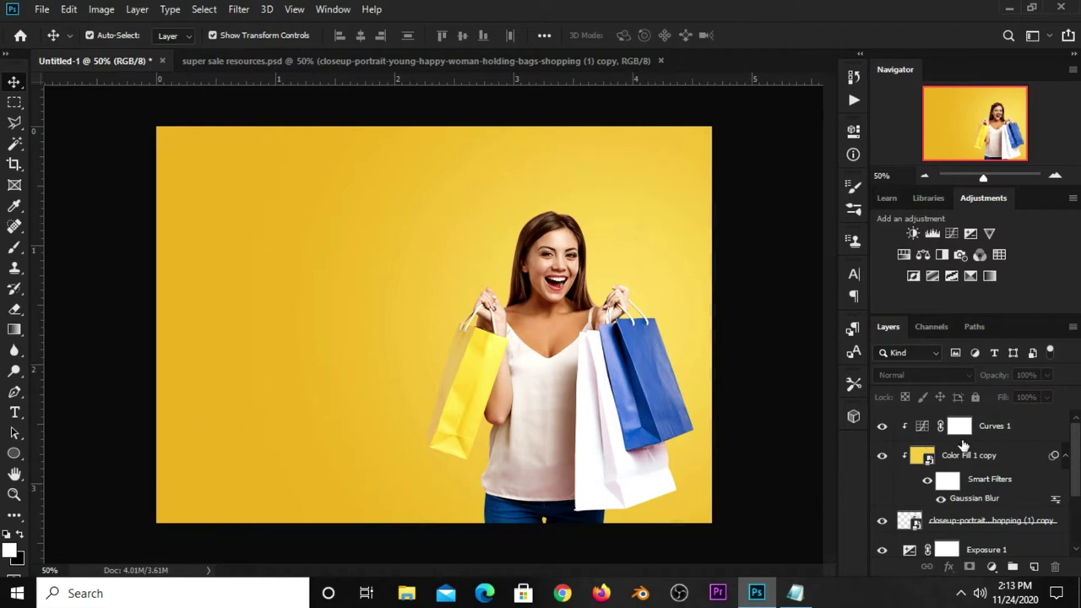
# Lock Color Fill 1 copy and group Curves, fill copy and woman into Group 1
pyautogui.click(993, 429)
pyautogui.click(984, 456)
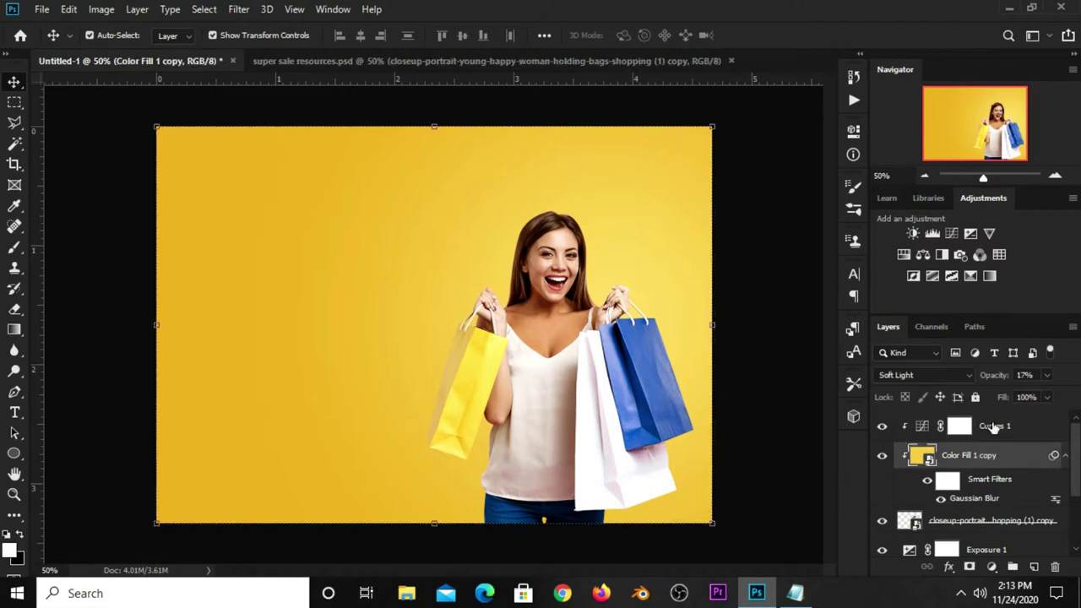
pyautogui.click(976, 397)
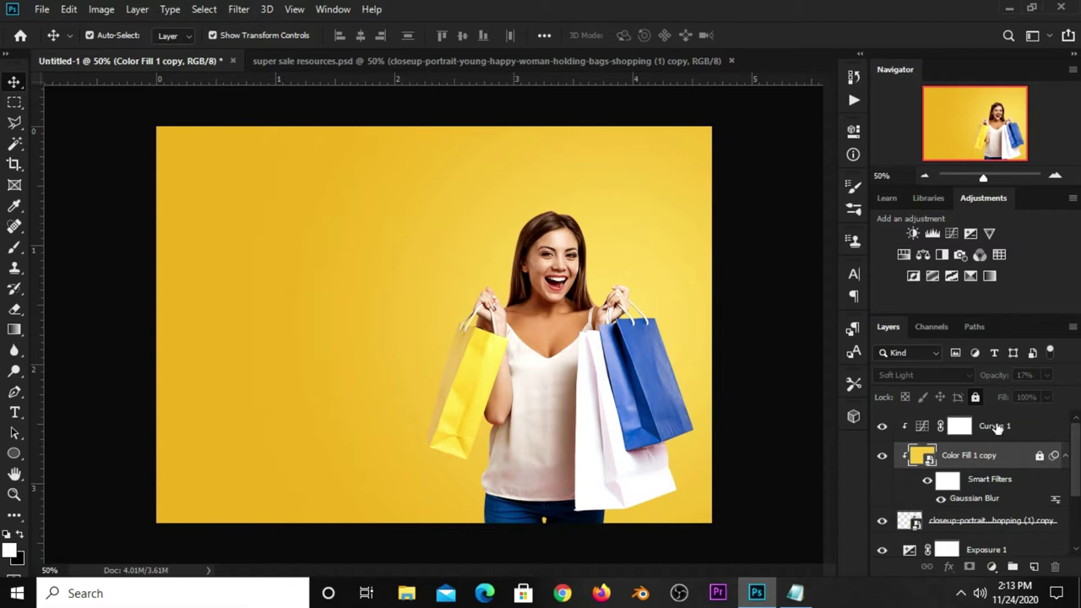
pyautogui.click(997, 427)
pyautogui.keyDown('shift'); pyautogui.click(984, 465); pyautogui.keyUp('shift')
pyautogui.keyDown('shift'); pyautogui.click(976, 517); pyautogui.keyUp('shift')
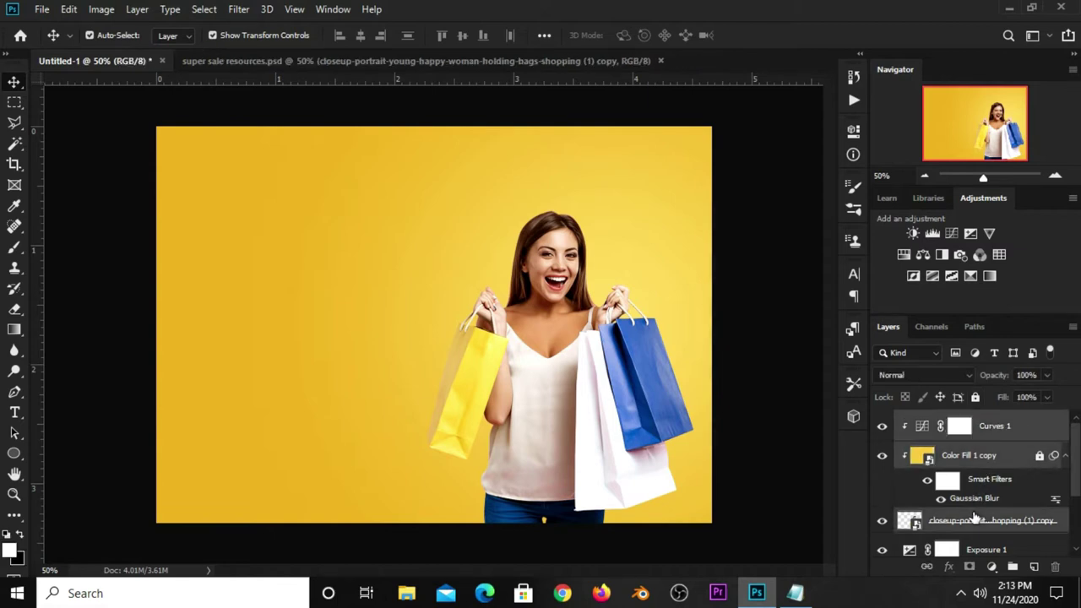
pyautogui.hotkey('ctrl', 'g')
# Drag vertical guides left of the woman and near the banner's left edge, nudging the latter right
pyautogui.click(883, 420)
pyautogui.click(883, 420)
pyautogui.moveTo(48, 467)
pyautogui.mouseDown()
pyautogui.moveTo(424, 460)
pyautogui.moveTo(415, 460)
pyautogui.mouseUp()
pyautogui.moveTo(33, 482); pyautogui.dragTo(179, 463)
pyautogui.click(89, 470)
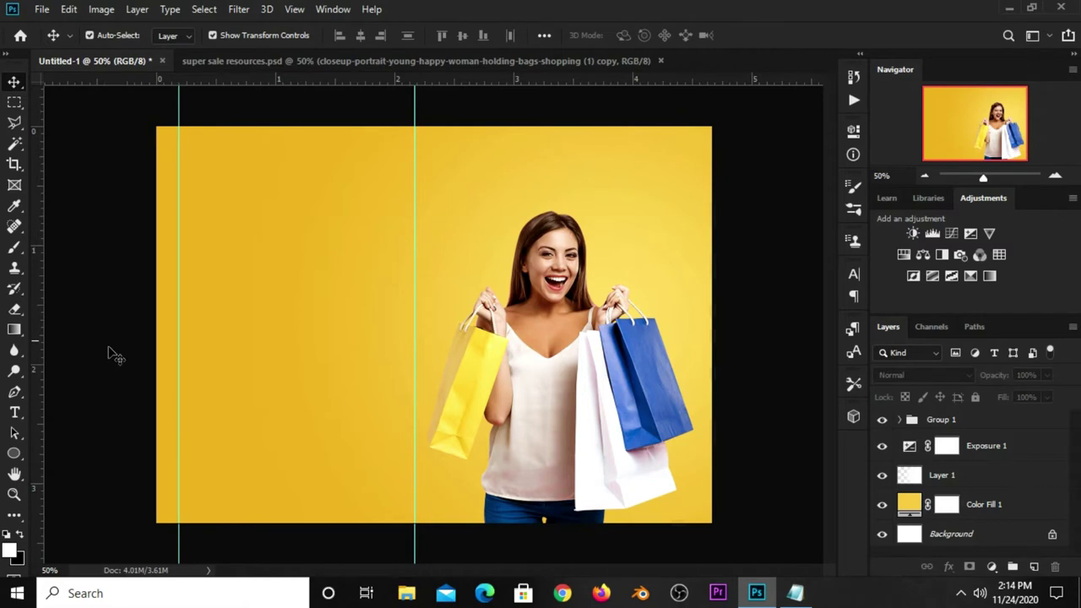
pyautogui.moveTo(180, 316); pyautogui.dragTo(185, 315)
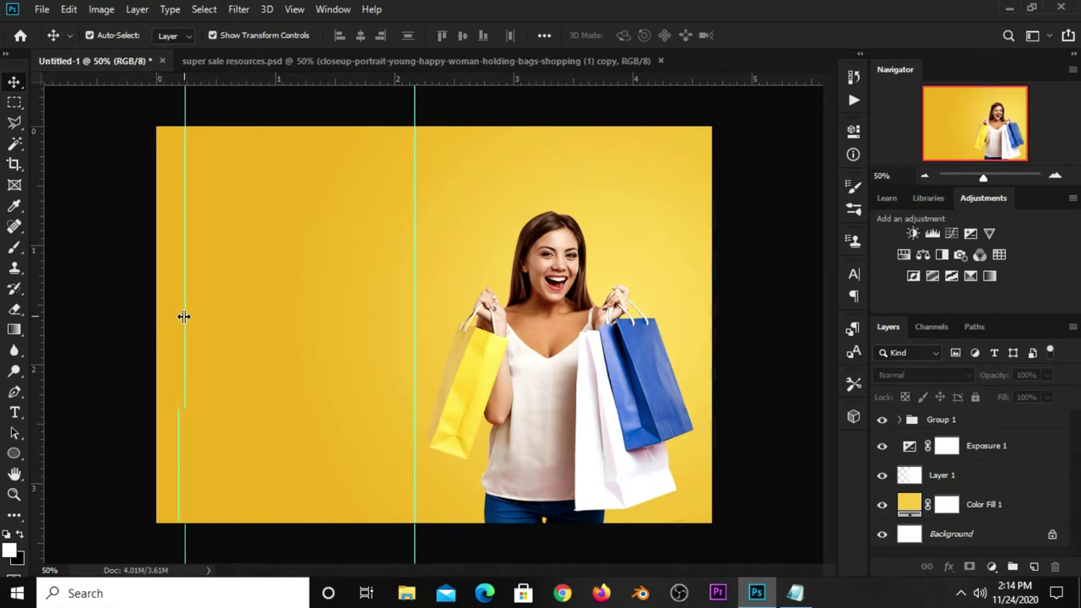
# Draw a rectangle at the banner's top-left corner against the left guide
pyautogui.moveTo(10, 449); pyautogui.dragTo(57, 451)
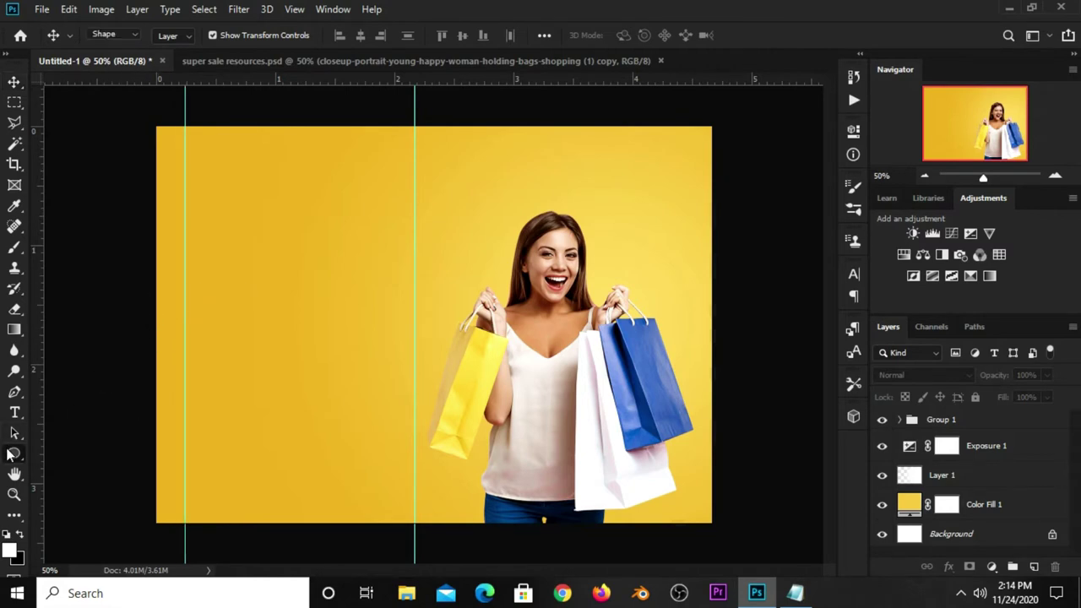
pyautogui.click(175, 38)
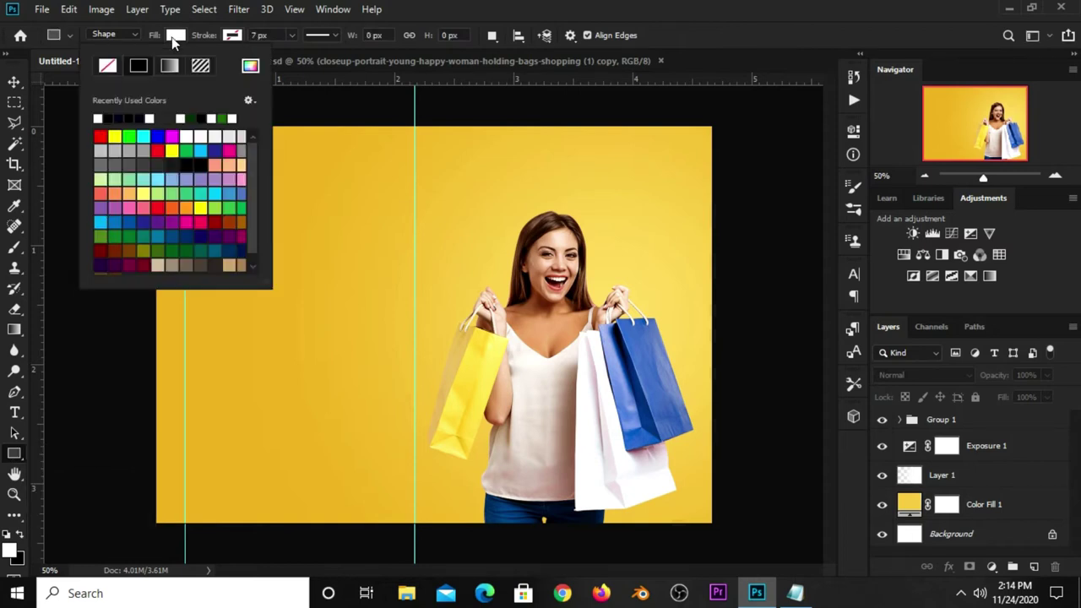
pyautogui.click(477, 94)
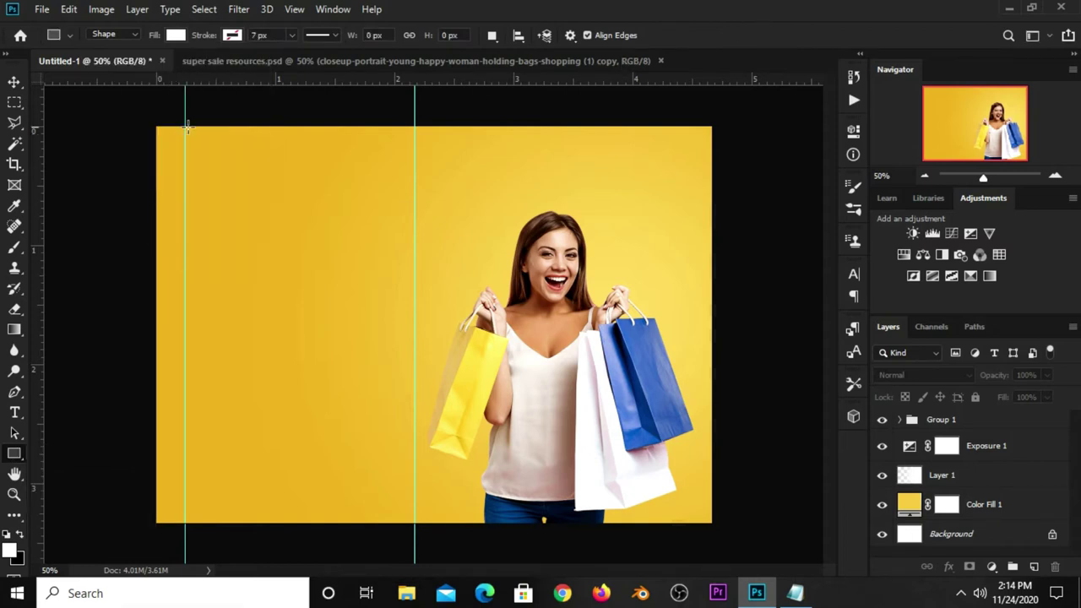
pyautogui.moveTo(186, 121); pyautogui.dragTo(245, 163)
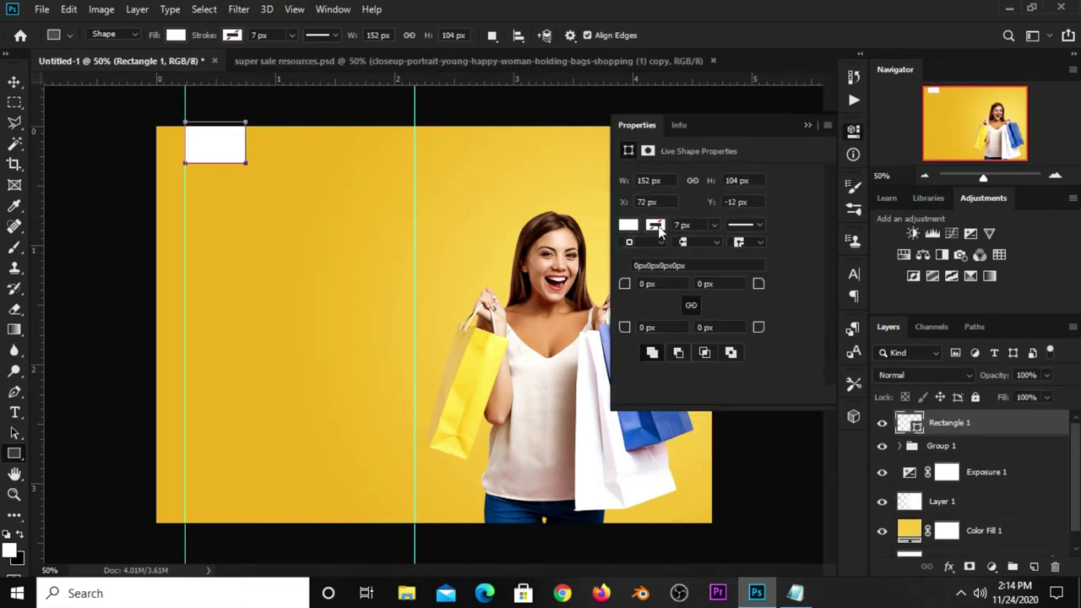
# Open the rectangle's custom fill colour picker and copy code 050e25 from the notes
pyautogui.click(629, 228)
pyautogui.click(779, 255)
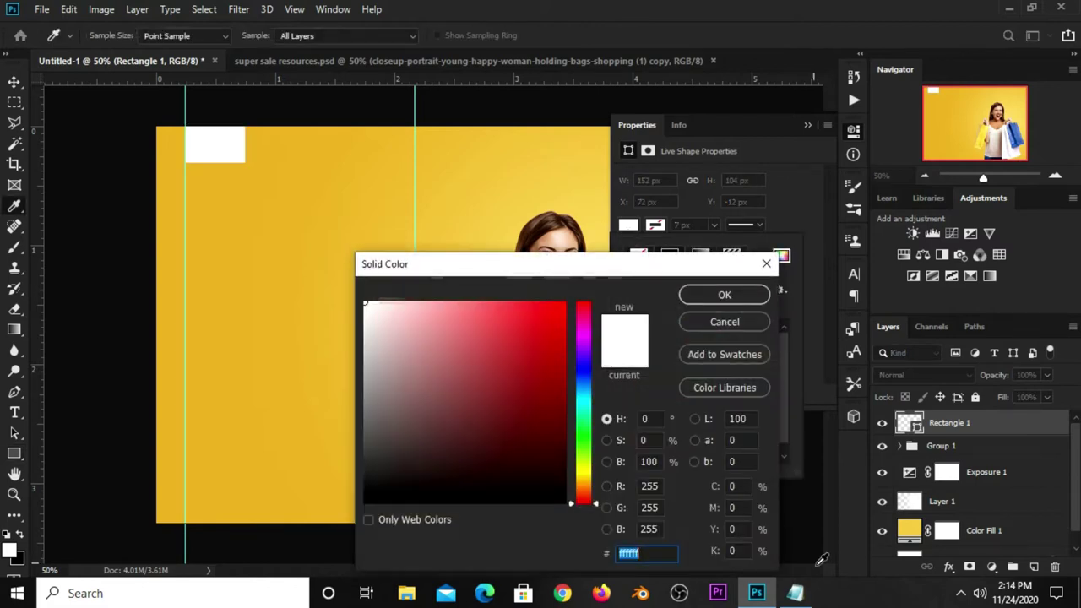
pyautogui.click(795, 593)
pyautogui.click(605, 270)
pyautogui.doubleClick(605, 270)
pyautogui.rightClick(605, 270)
pyautogui.click(611, 311)
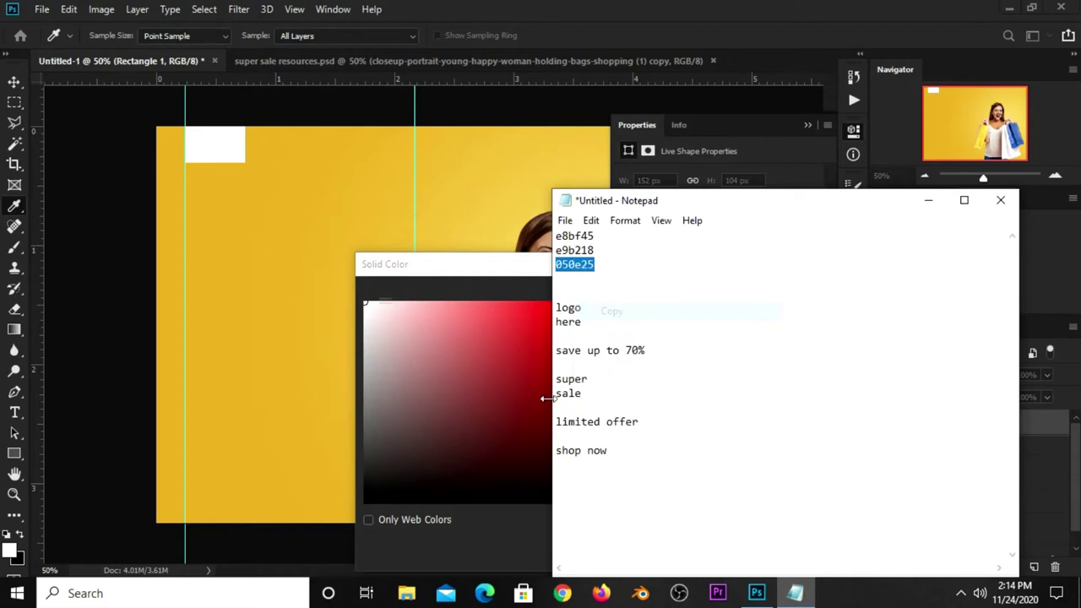
# Paste 050e25 into the hex field and confirm the dark navy fill
pyautogui.hotkey('alt', 'Tab')
pyautogui.click(628, 553)
pyautogui.rightClick(628, 553)
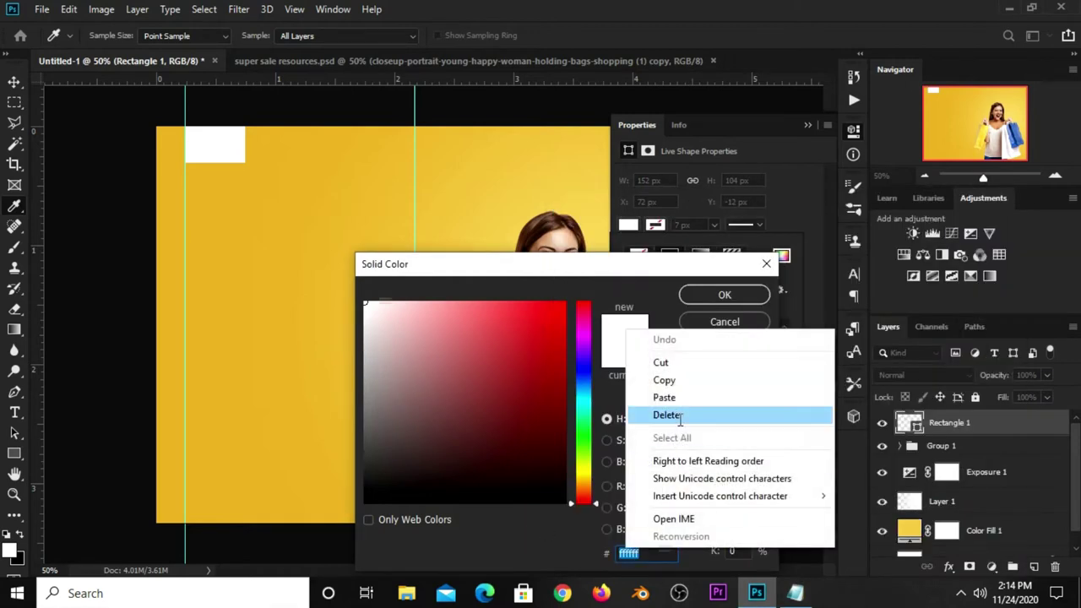
pyautogui.click(664, 397)
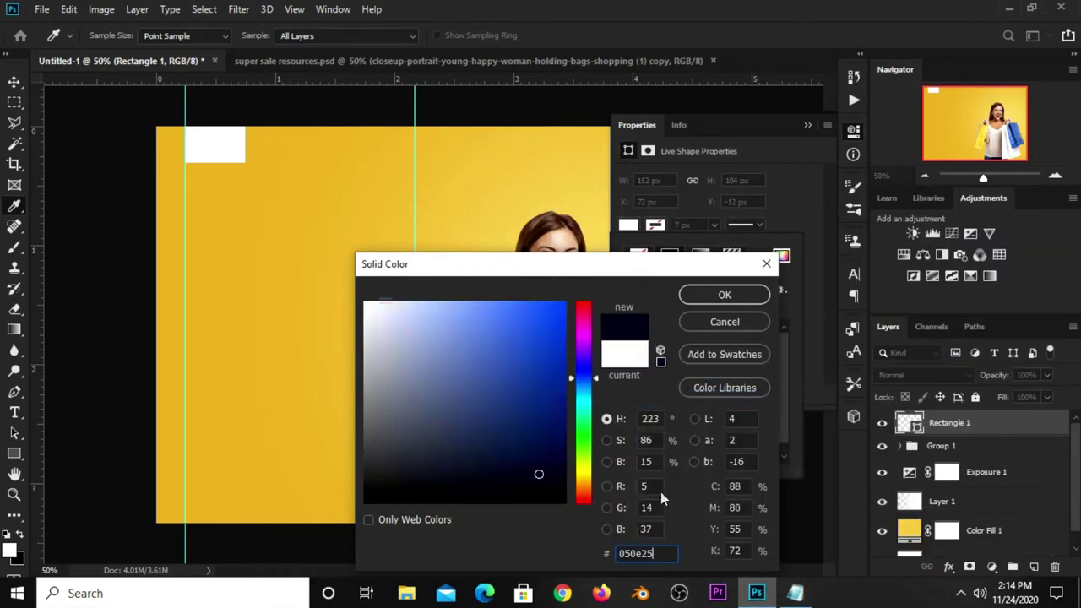
pyautogui.doubleClick(667, 555)
pyautogui.click(719, 295)
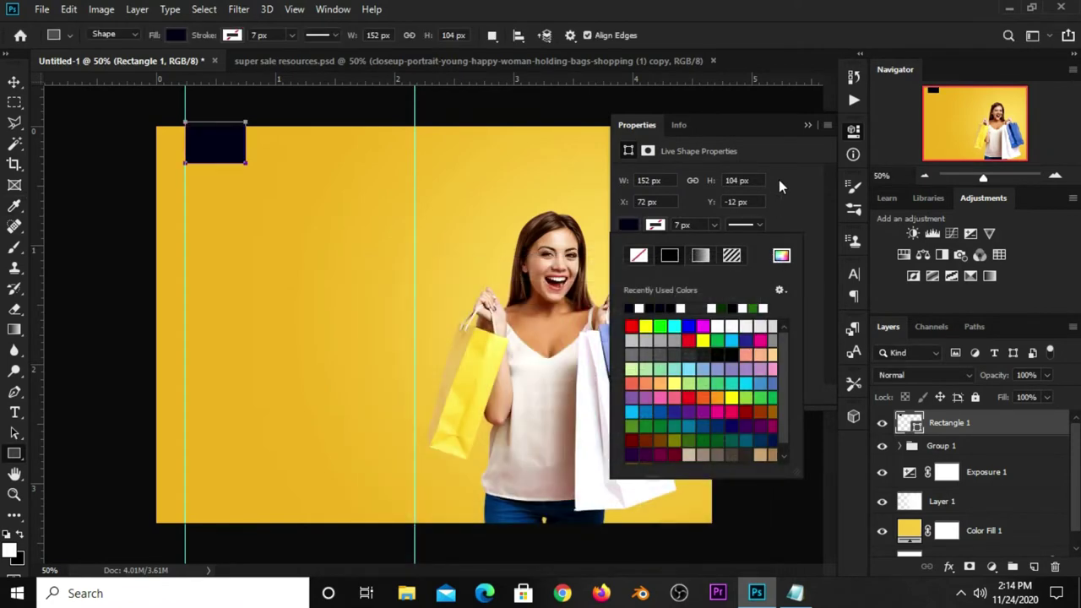
# Close the shape properties and select the 152 × 104 px navy rectangle with the Move tool
pyautogui.click(781, 173)
pyautogui.click(808, 125)
pyautogui.press('v')
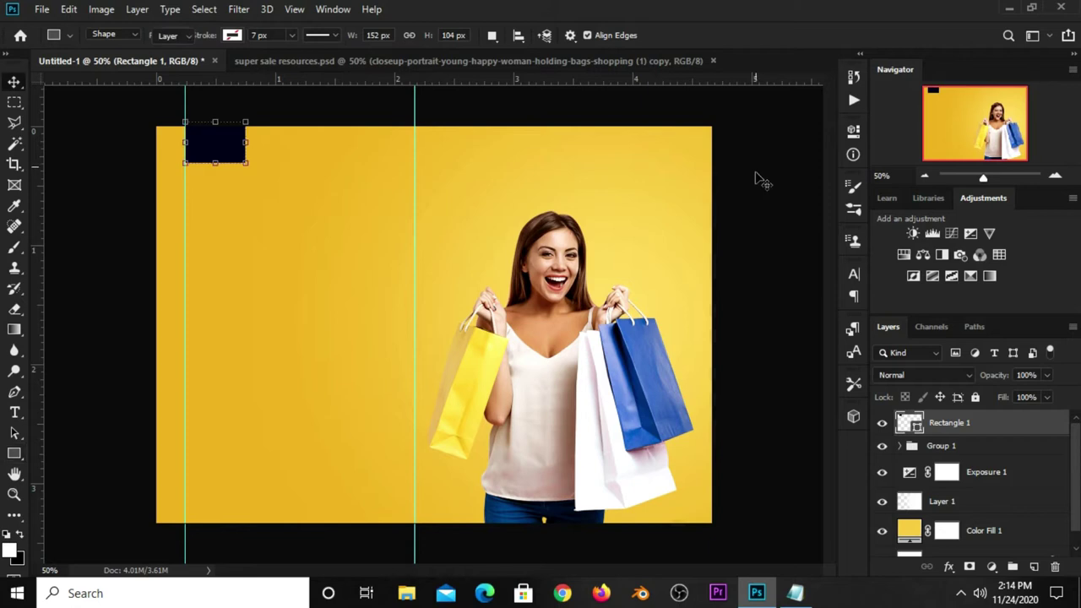
pyautogui.click(764, 206)
pyautogui.click(215, 154)
# Nudge the navy rectangle up slightly and copy the 'logo here' text from the notes
pyautogui.moveTo(217, 151); pyautogui.dragTo(217, 148)
pyautogui.click(764, 282)
pyautogui.click(795, 593)
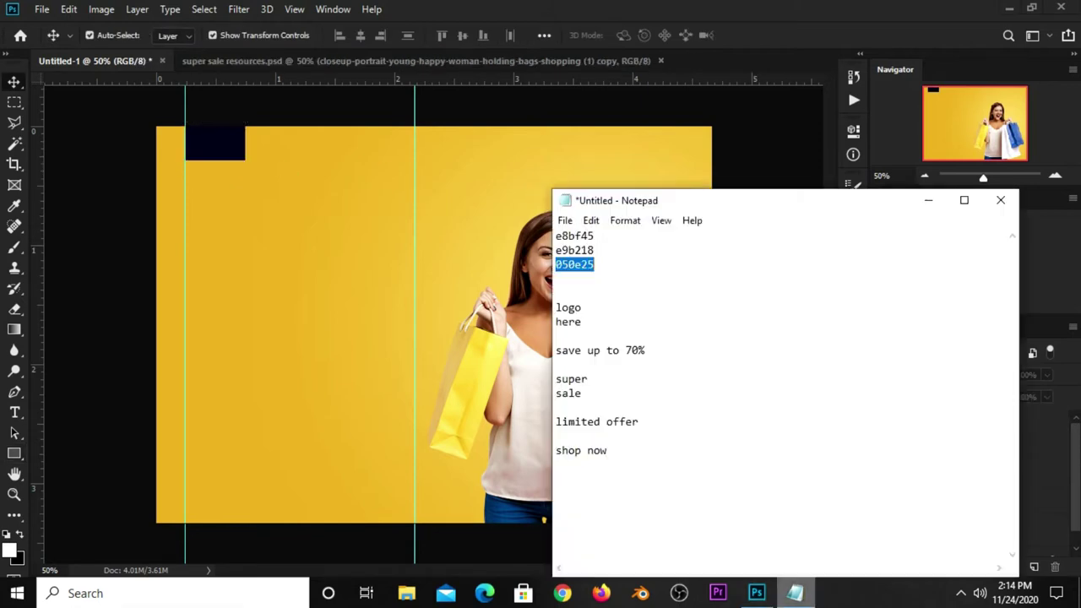
pyautogui.click(588, 311)
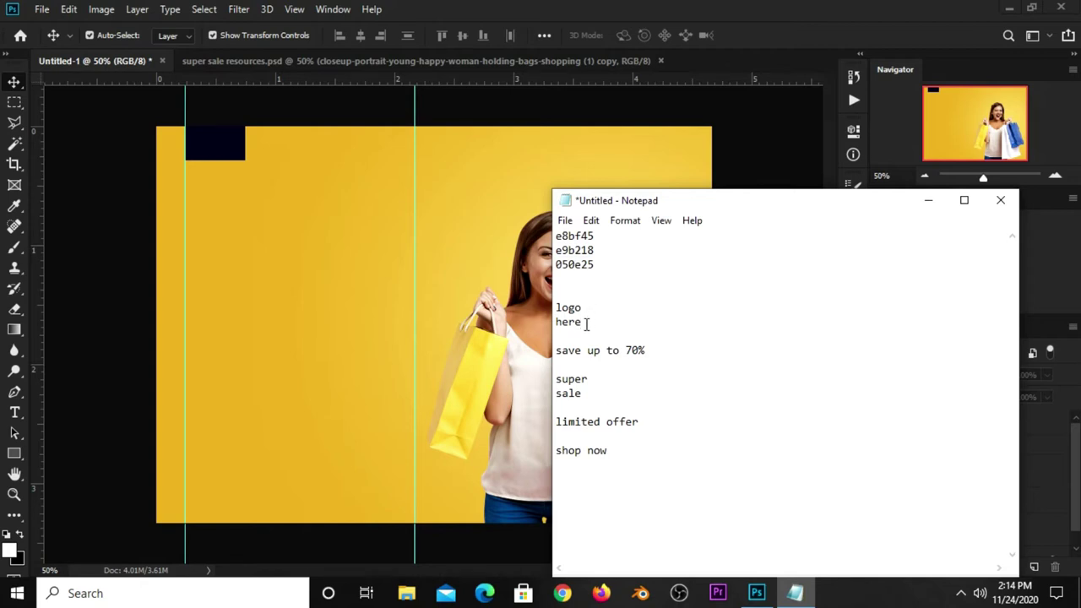
pyautogui.moveTo(586, 323); pyautogui.dragTo(545, 311)
pyautogui.rightClick(589, 309)
pyautogui.click(602, 361)
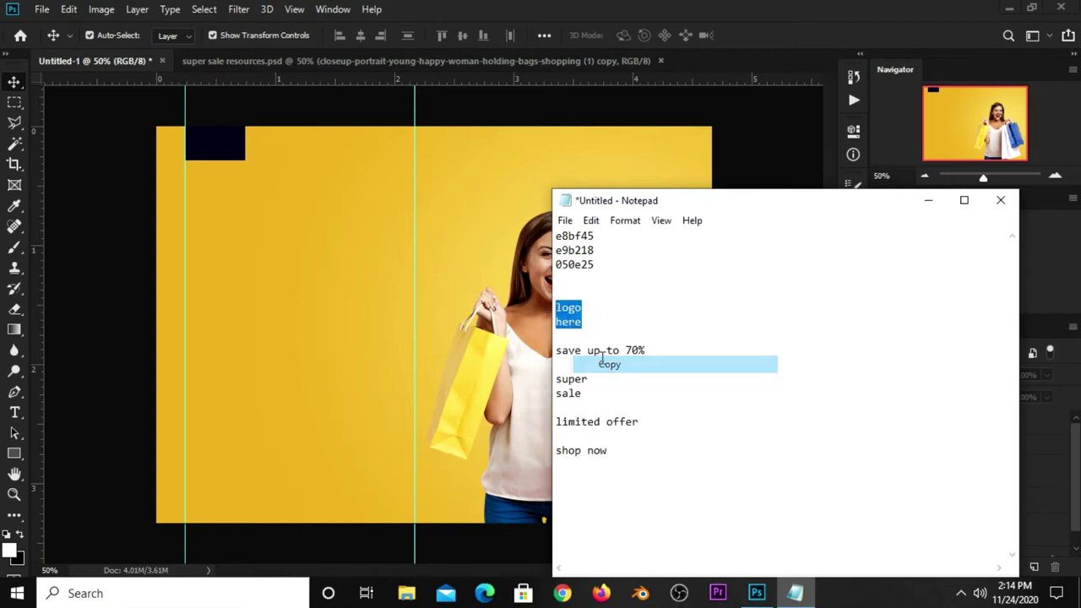
pyautogui.click(642, 175)
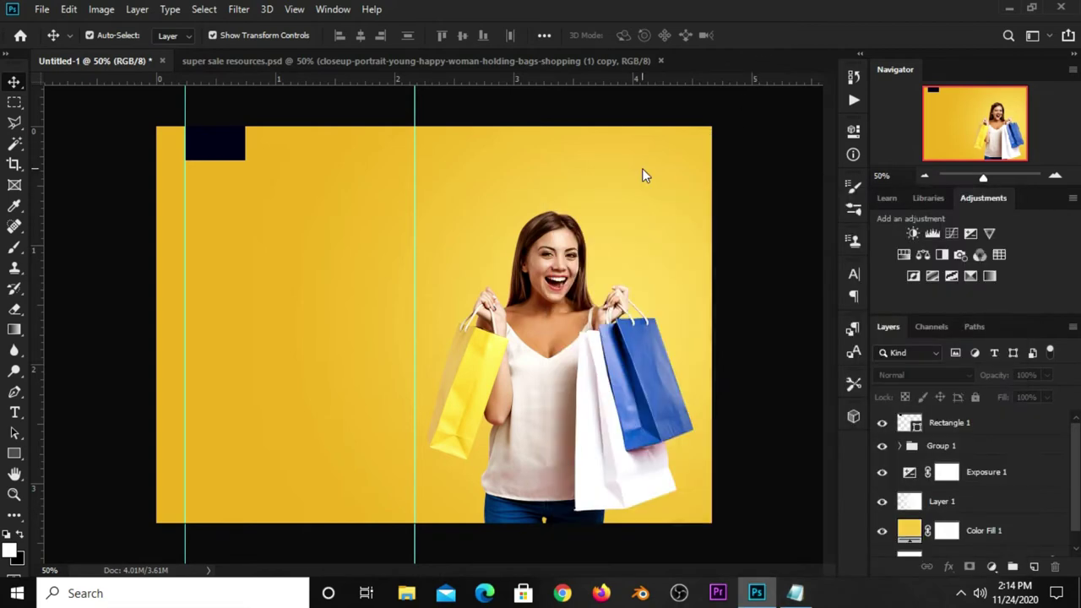
# Add a horizontal LOGO HERE text layer and move it onto the banner's left side
pyautogui.click(14, 412)
pyautogui.click(67, 411)
pyautogui.click(64, 402)
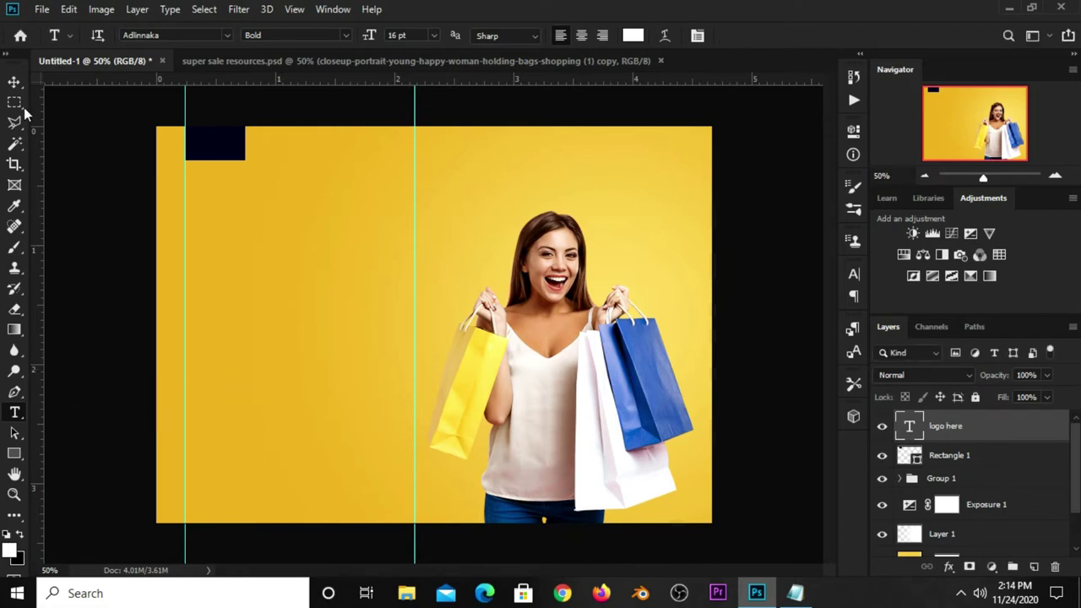
pyautogui.click(14, 82)
pyautogui.click(56, 88)
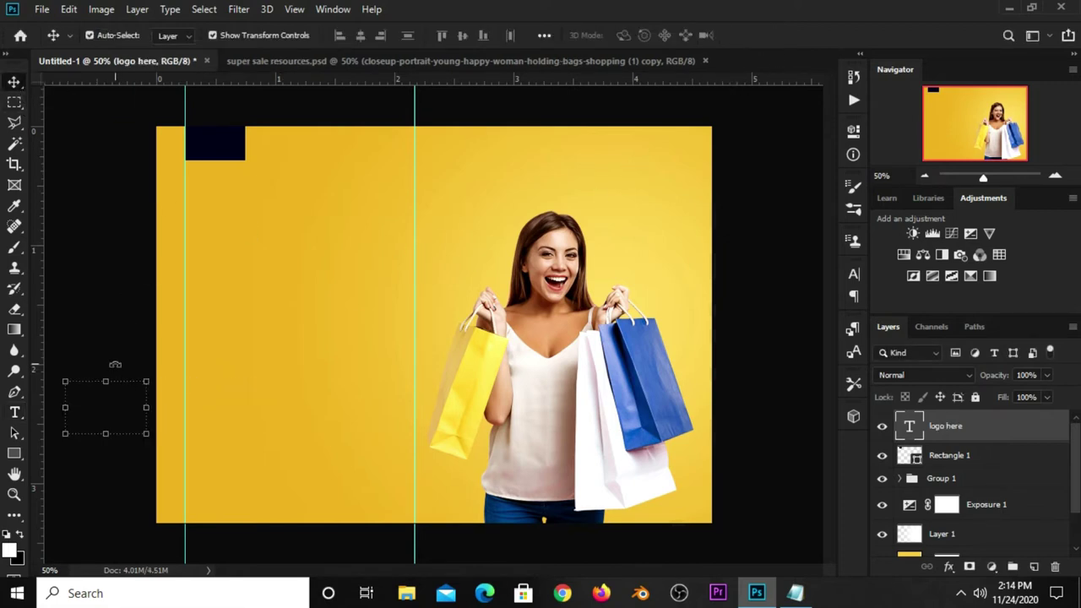
pyautogui.hotkey('ctrl', 't')
pyautogui.moveTo(127, 407); pyautogui.dragTo(257, 377)
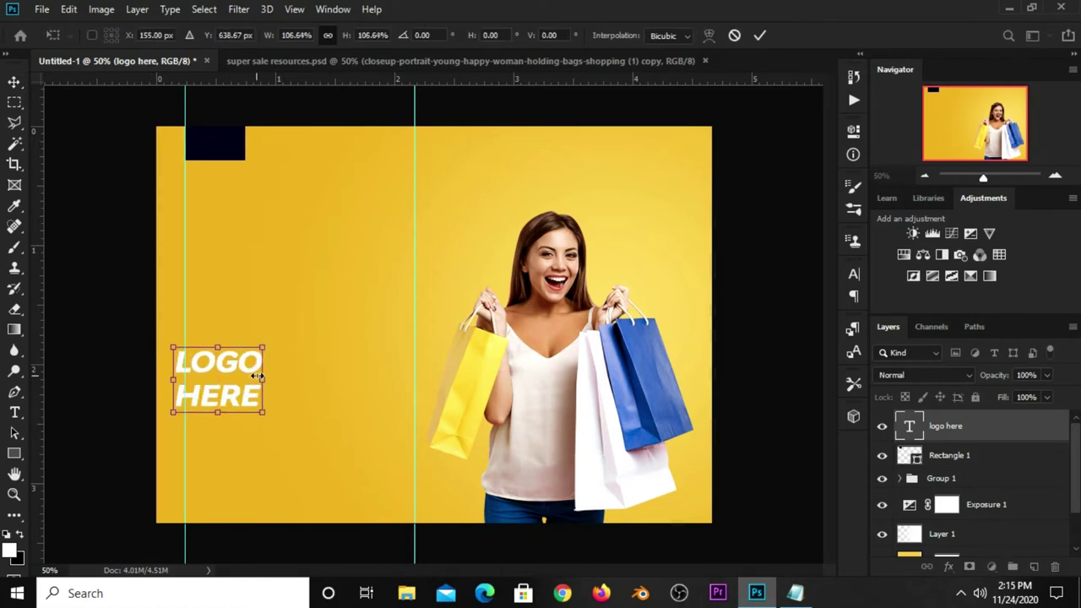
pyautogui.press('Return')
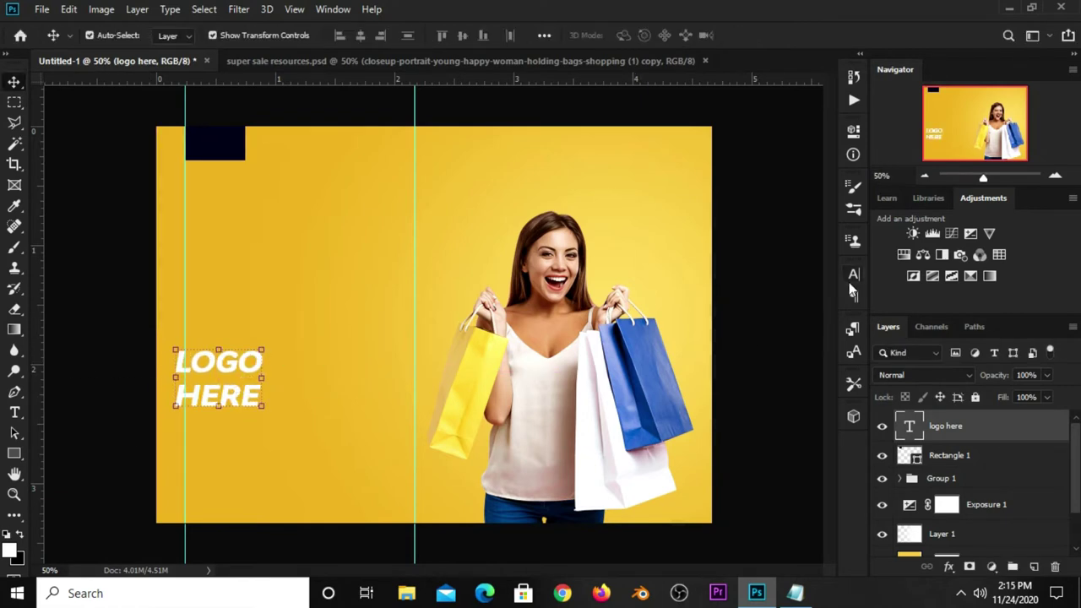
# Set the LOGO HERE tracking to 0 and turn off Faux Italic
pyautogui.click(854, 275)
pyautogui.click(827, 332)
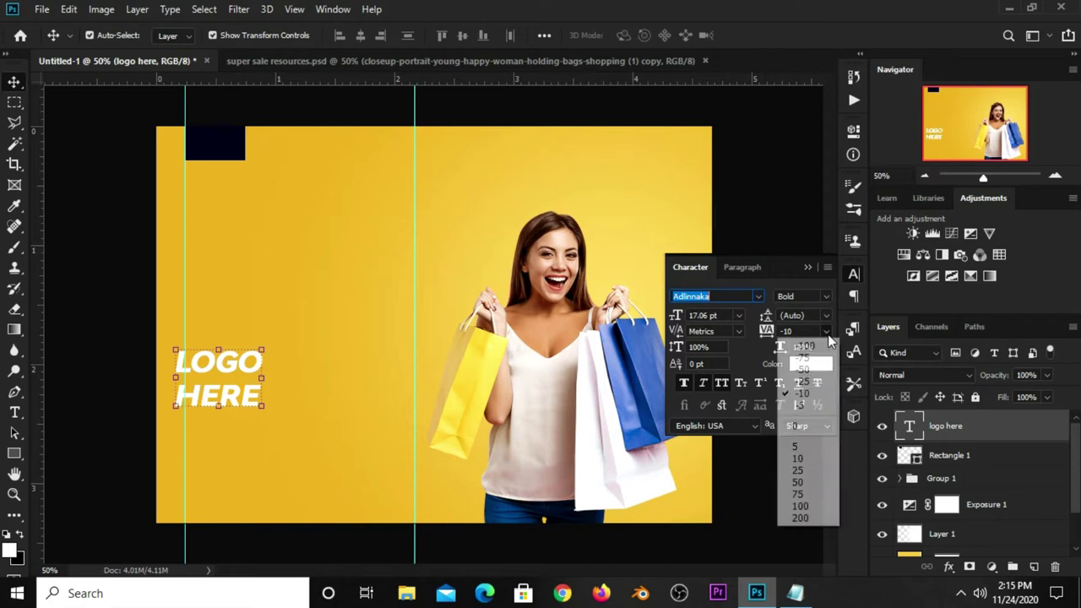
pyautogui.click(810, 419)
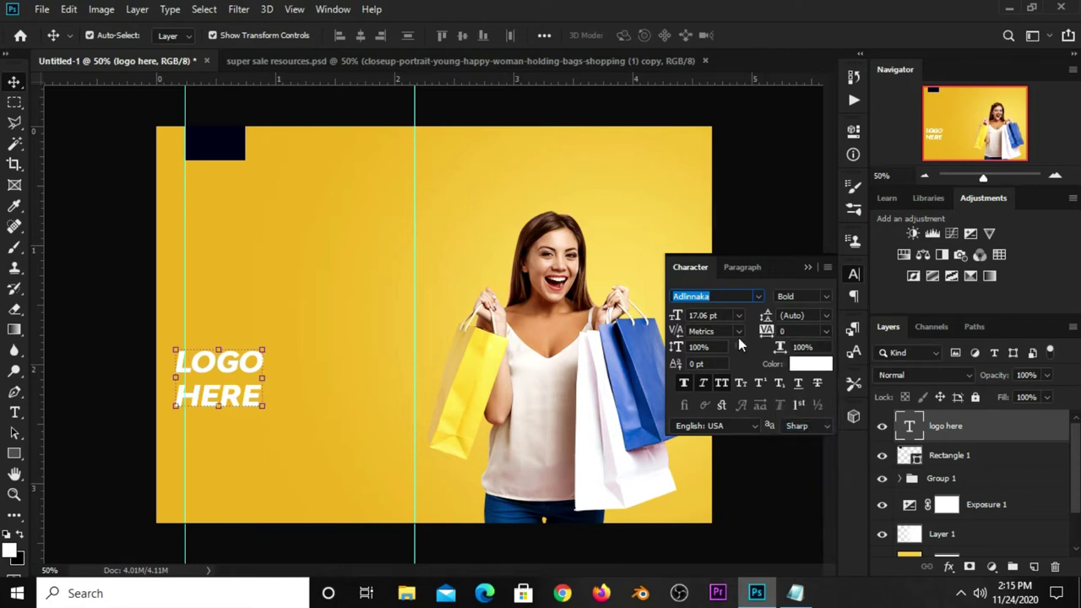
pyautogui.click(704, 383)
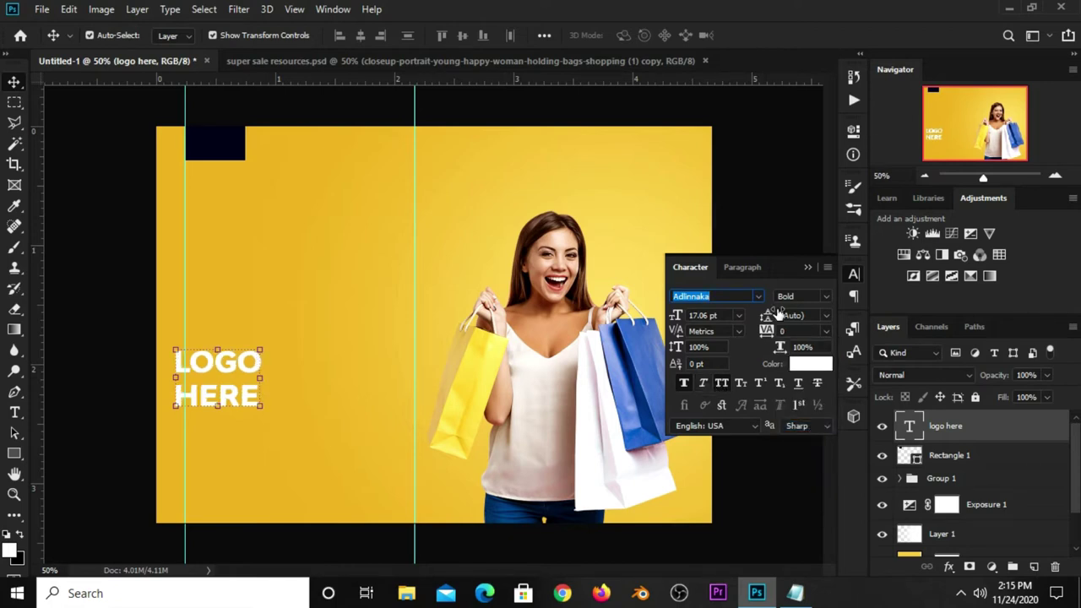
pyautogui.click(807, 268)
# Shrink the LOGO HERE text and centre it inside the navy box
pyautogui.moveTo(259, 409)
pyautogui.mouseDown()
pyautogui.moveTo(227, 386)
pyautogui.moveTo(221, 308)
pyautogui.moveTo(242, 152)
pyautogui.moveTo(218, 137)
pyautogui.moveTo(224, 145)
pyautogui.mouseUp()
pyautogui.press('Return')
pyautogui.click(258, 110)
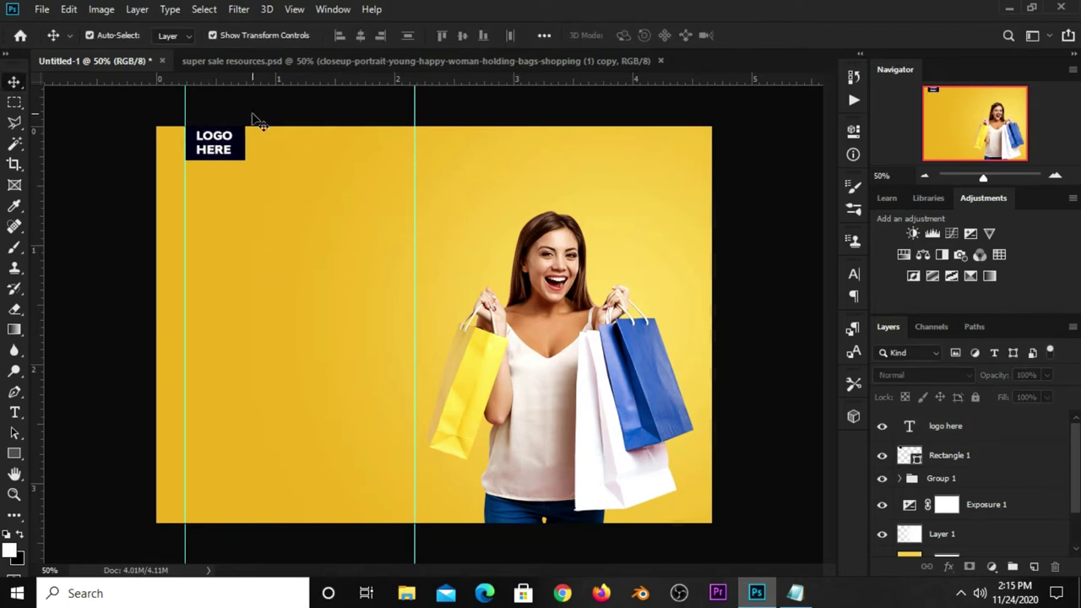
pyautogui.click(241, 149)
pyautogui.click(217, 138)
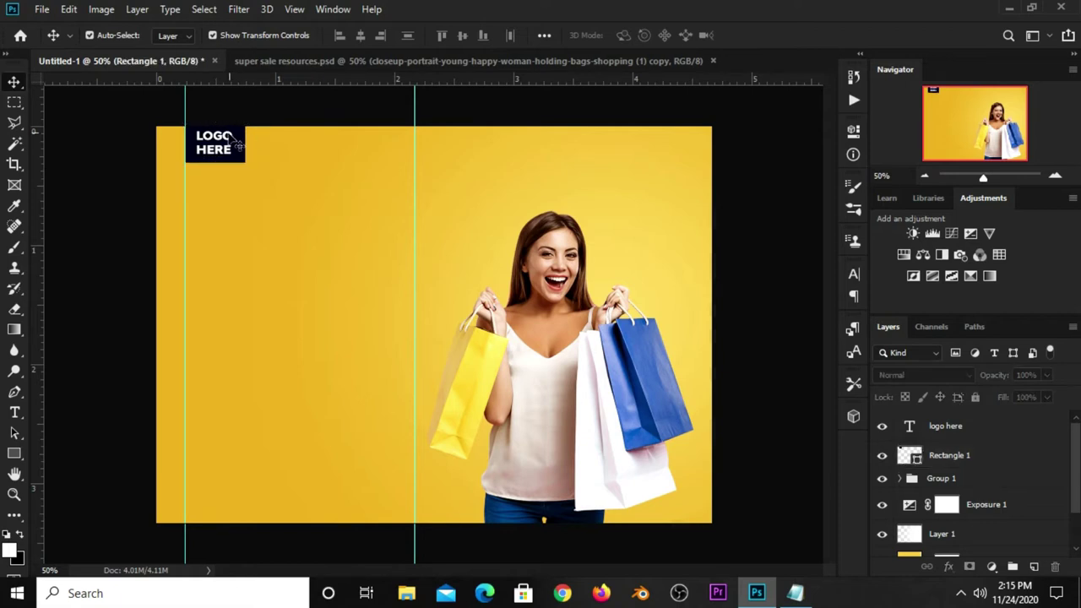
pyautogui.click(250, 123)
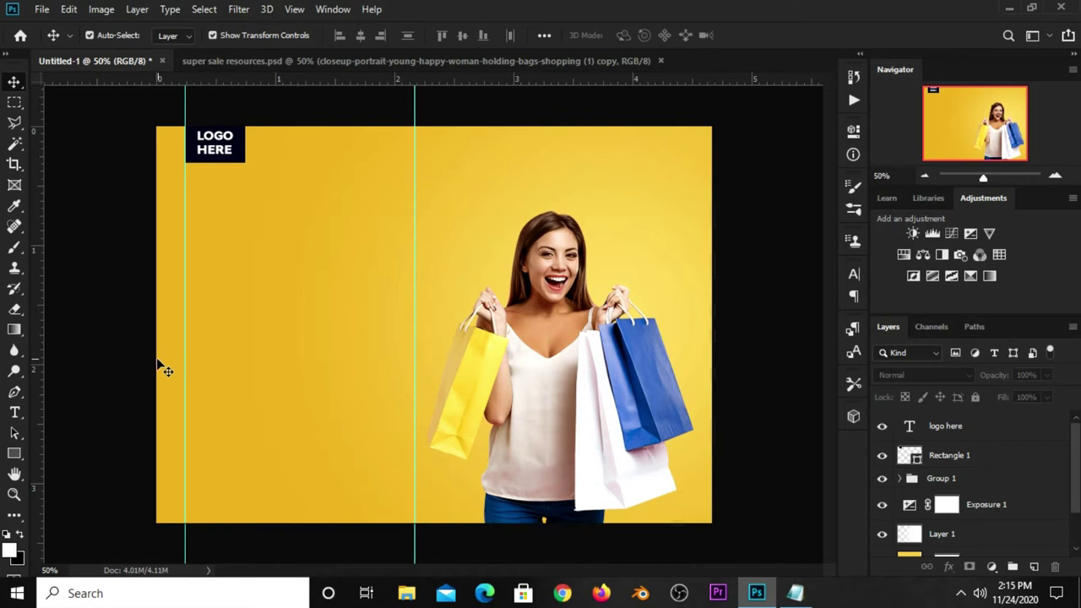
# Type the word SUPER as a new text layer below the logo box
pyautogui.rightClick(12, 418)
pyautogui.click(57, 414)
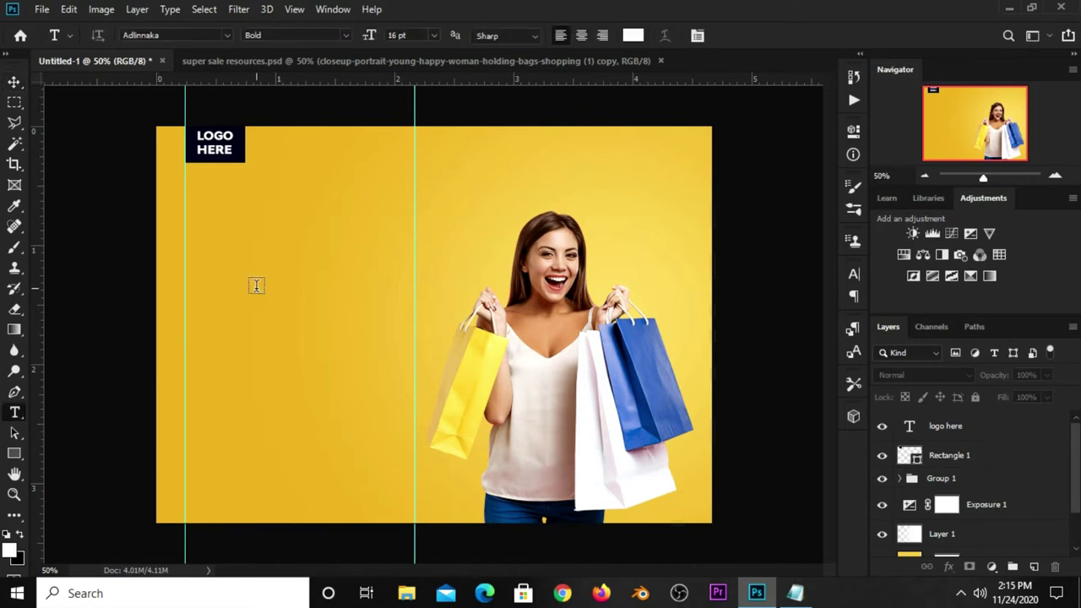
pyautogui.click(256, 286)
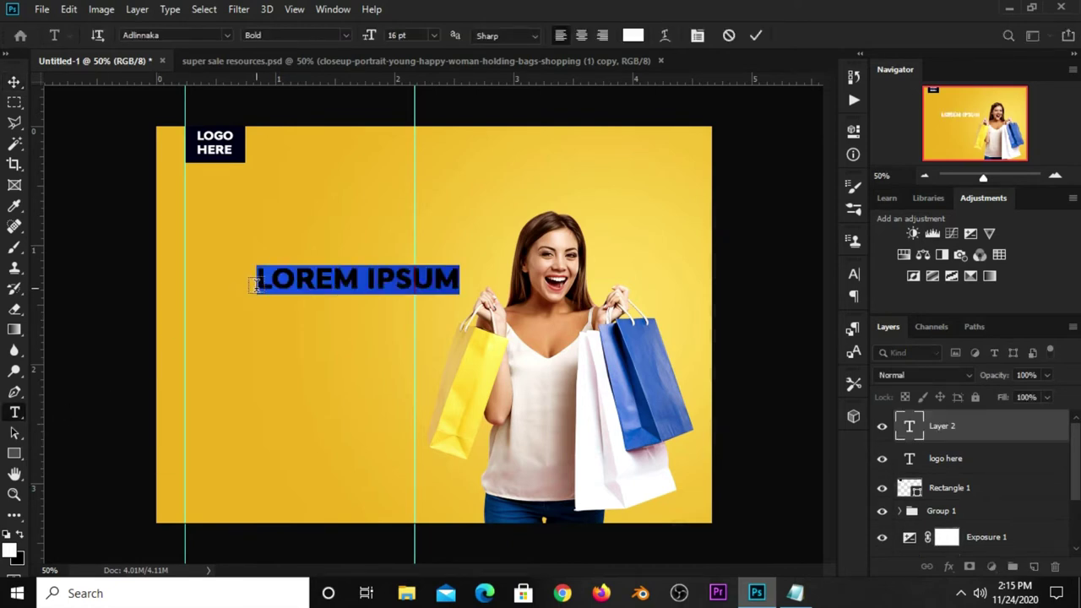
pyautogui.write('SUPERR')
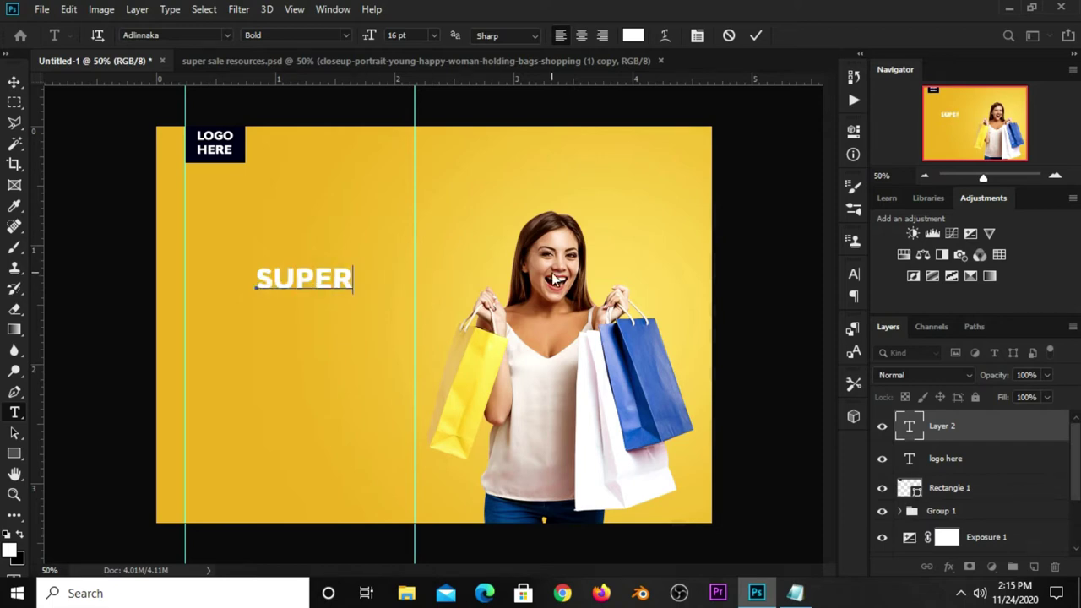
pyautogui.click(755, 35)
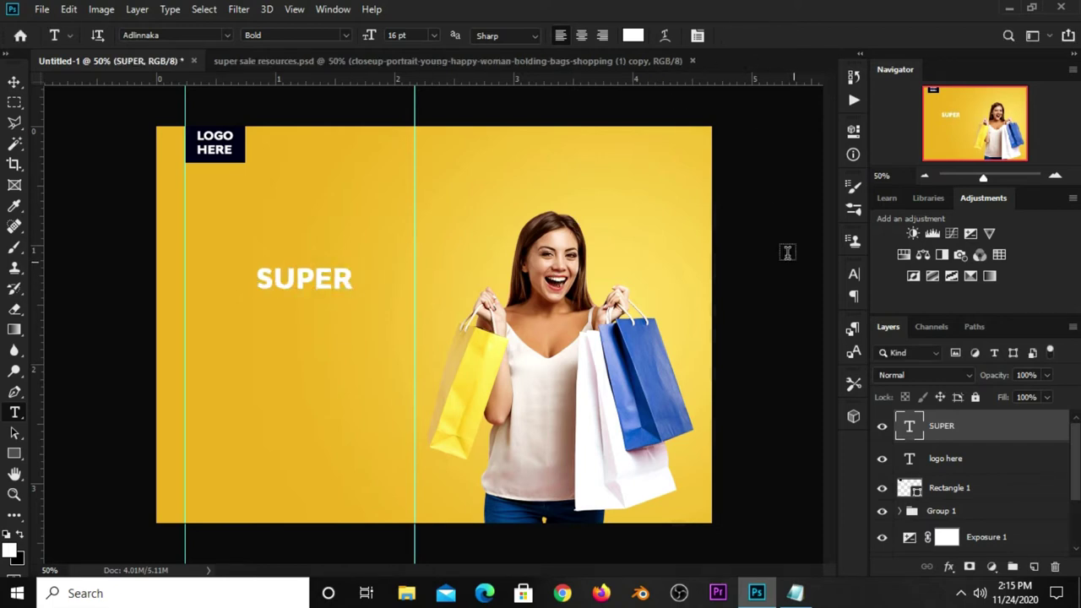
# Set SUPER's font to Genuine and its colour to the logo's dark navy #050e25
pyautogui.click(852, 277)
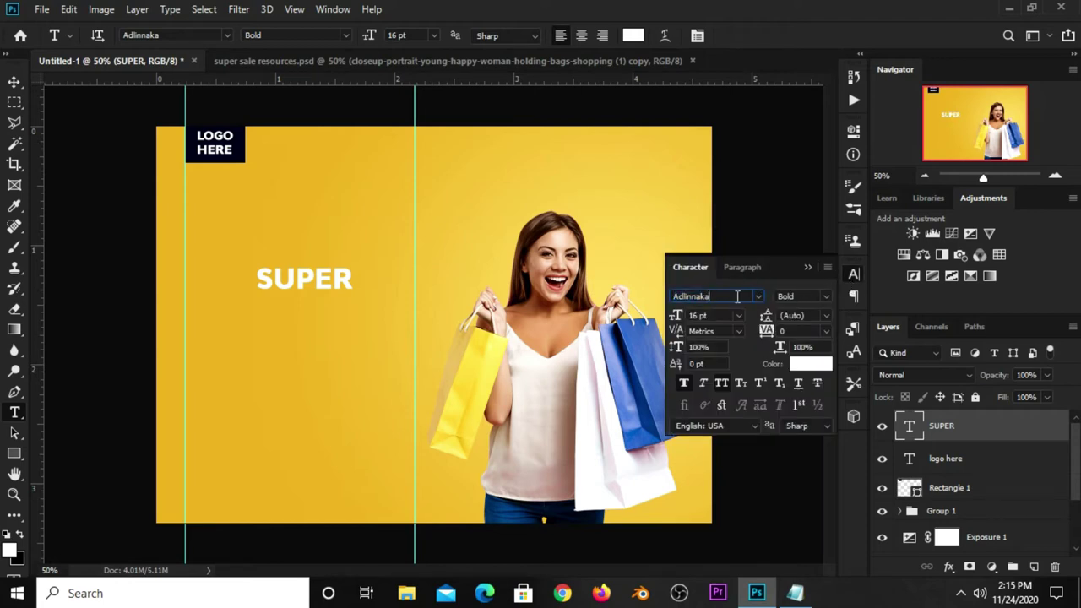
pyautogui.click(737, 296)
pyautogui.write('gen')
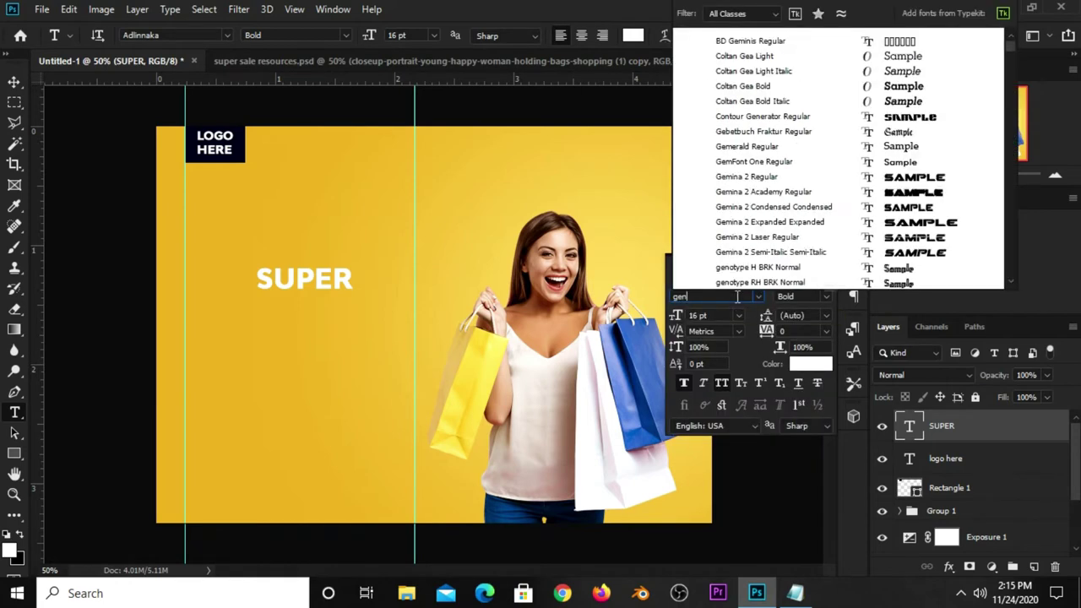
pyautogui.write('Genuine')
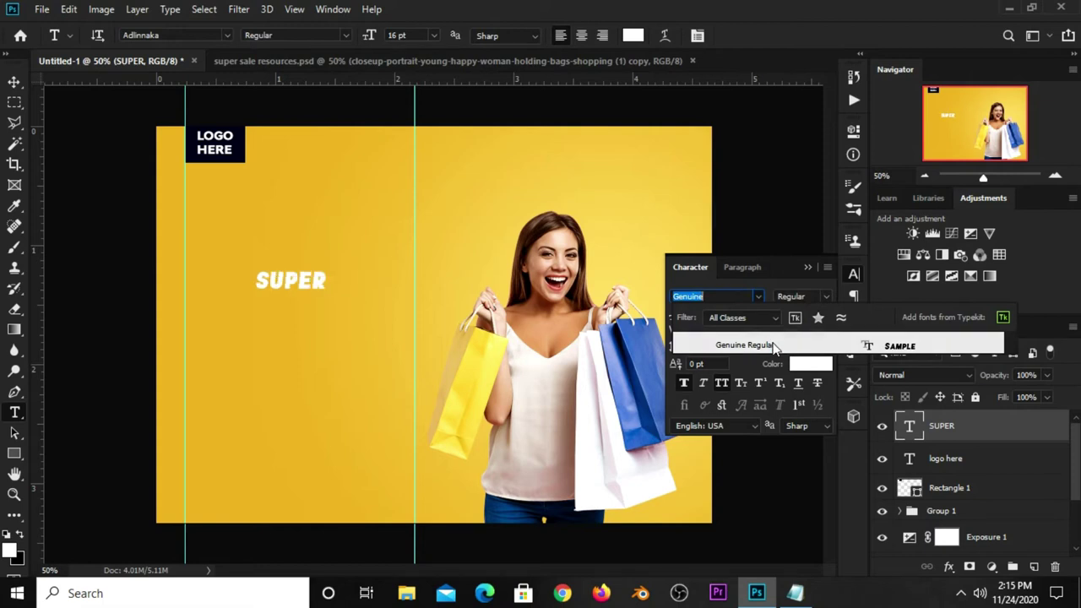
pyautogui.click(774, 343)
pyautogui.click(809, 363)
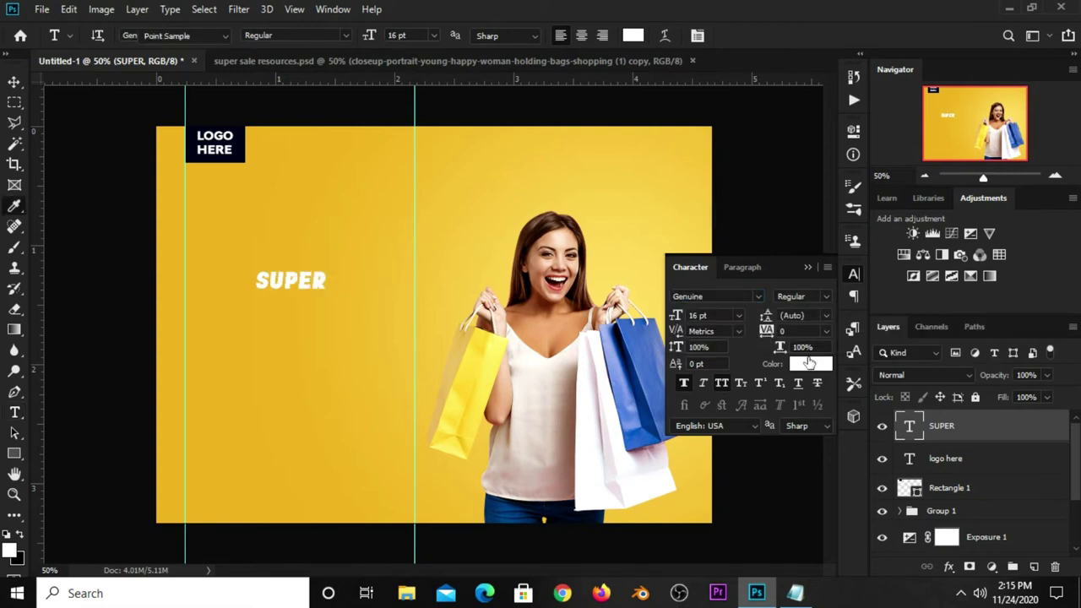
pyautogui.click(240, 142)
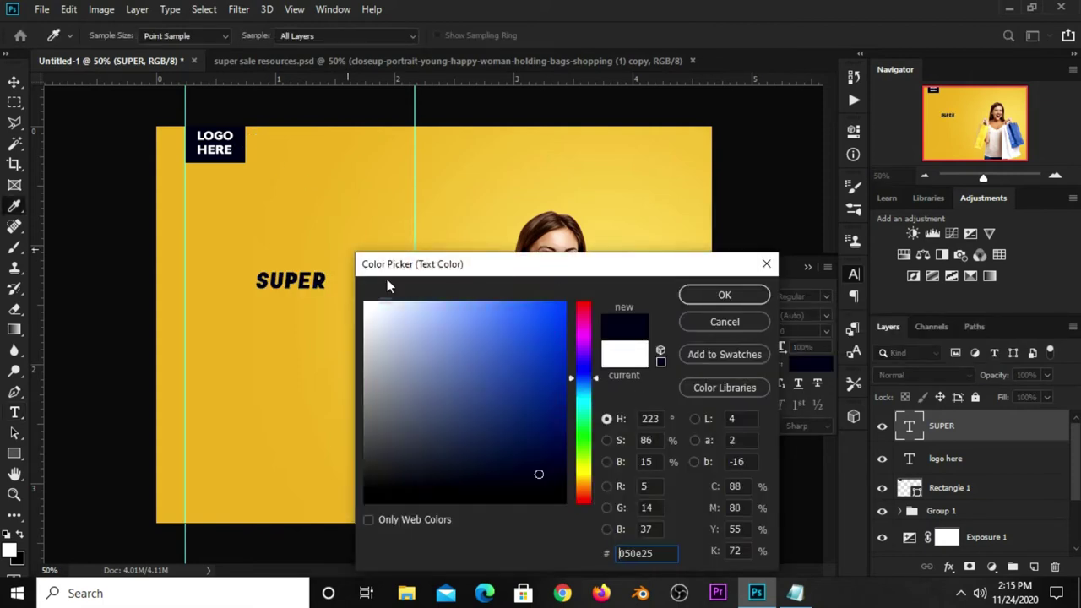
pyautogui.doubleClick(658, 553)
pyautogui.click(699, 295)
# Make SUPER 37 pt, Faux Italic, with -40 tracking
pyautogui.click(739, 315)
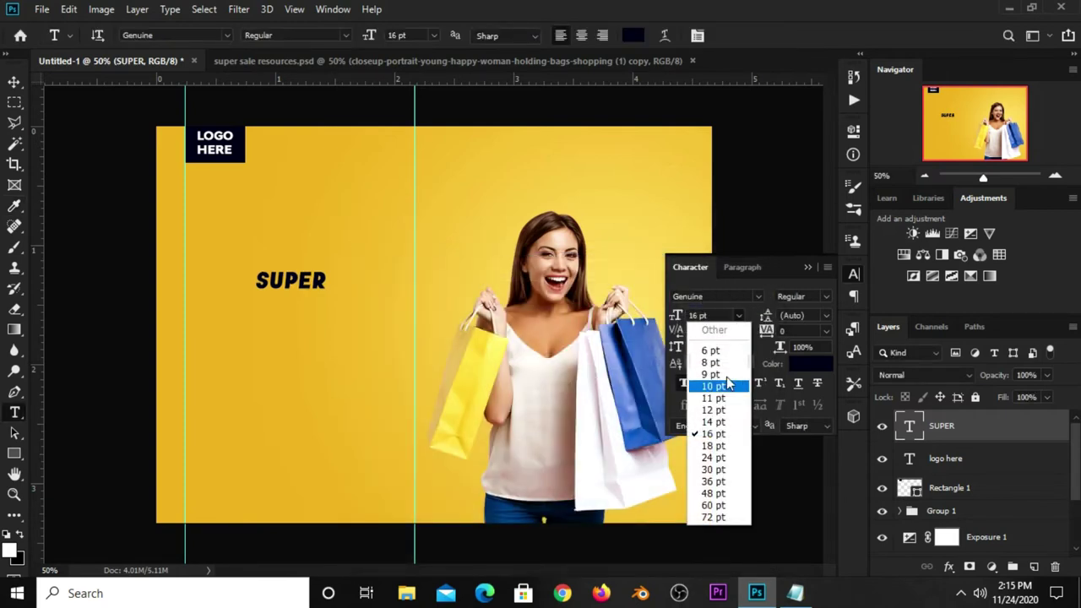
pyautogui.click(714, 316)
pyautogui.click(686, 314)
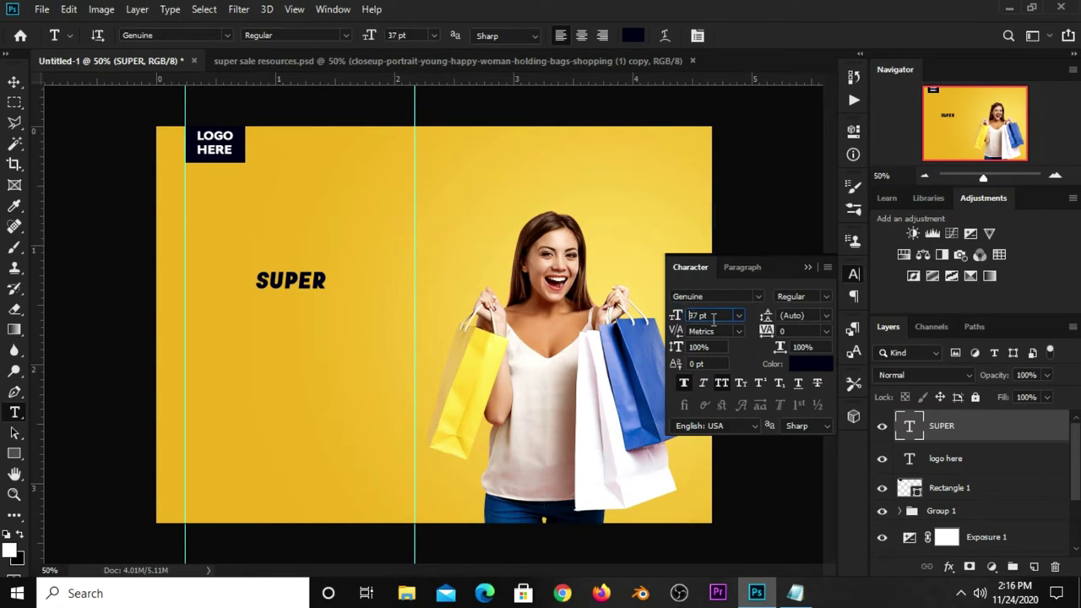
pyautogui.press('Return')
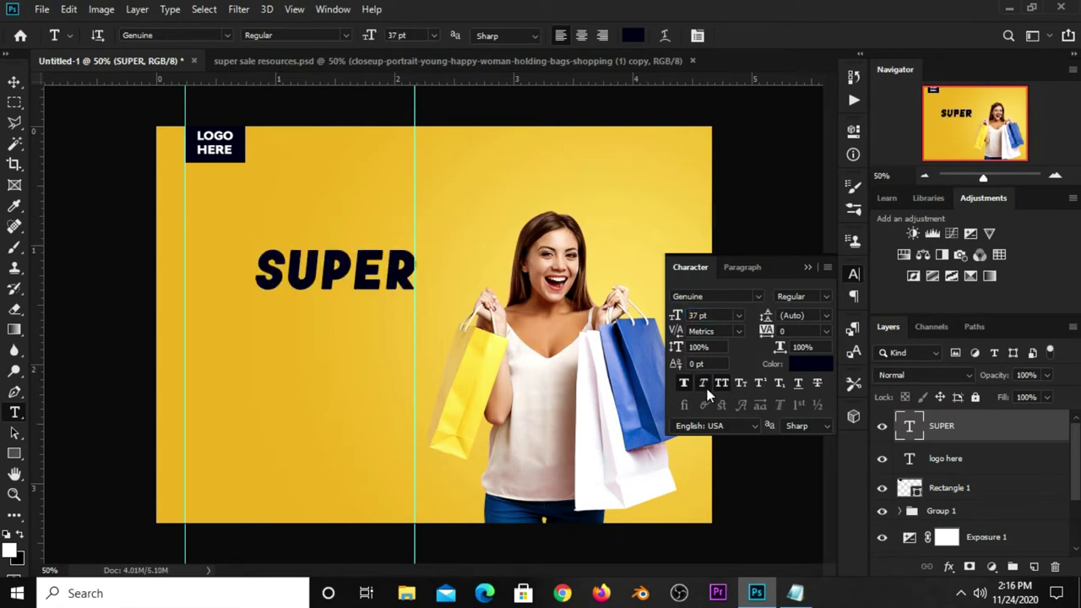
pyautogui.click(703, 384)
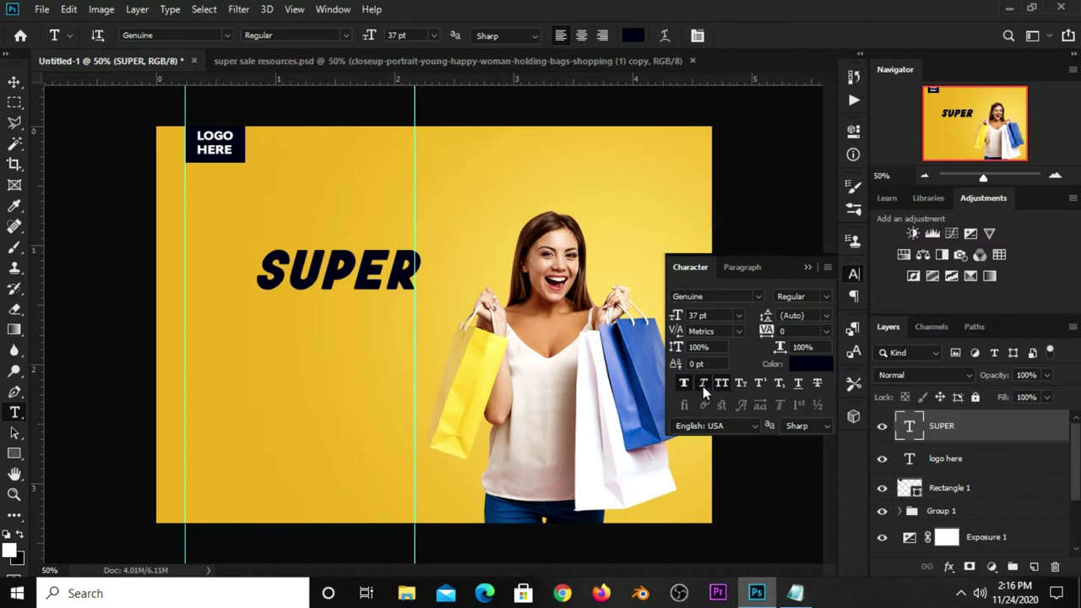
pyautogui.click(828, 331)
pyautogui.click(802, 331)
pyautogui.write('0')
pyautogui.press('Return')
pyautogui.click(814, 272)
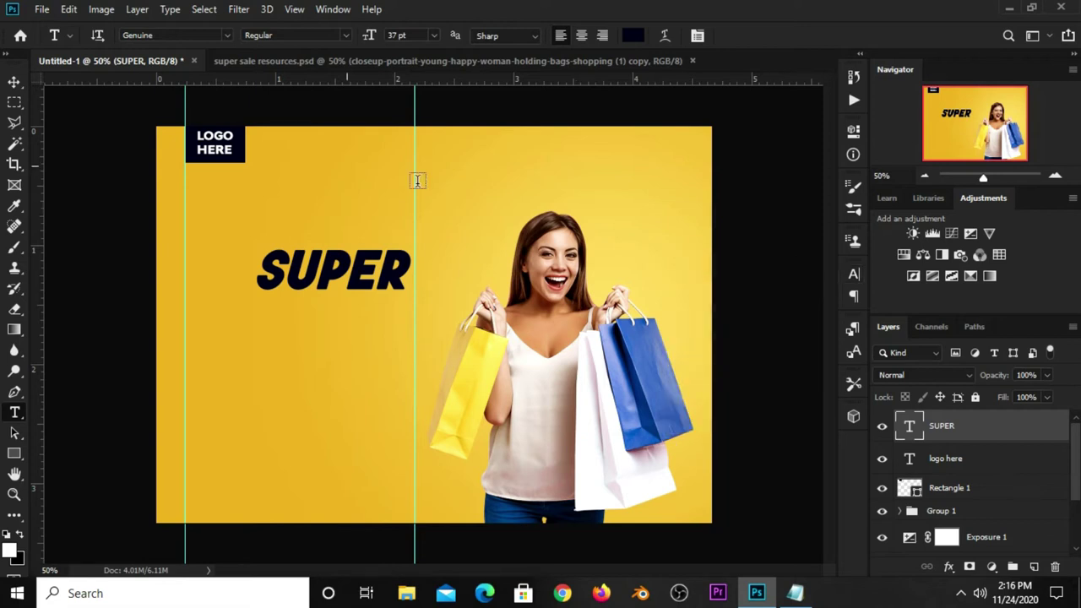
# Move SUPER up-left under the logo and duplicate it directly beneath itself
pyautogui.click(14, 82)
pyautogui.click(135, 196)
pyautogui.moveTo(333, 282); pyautogui.dragTo(295, 262)
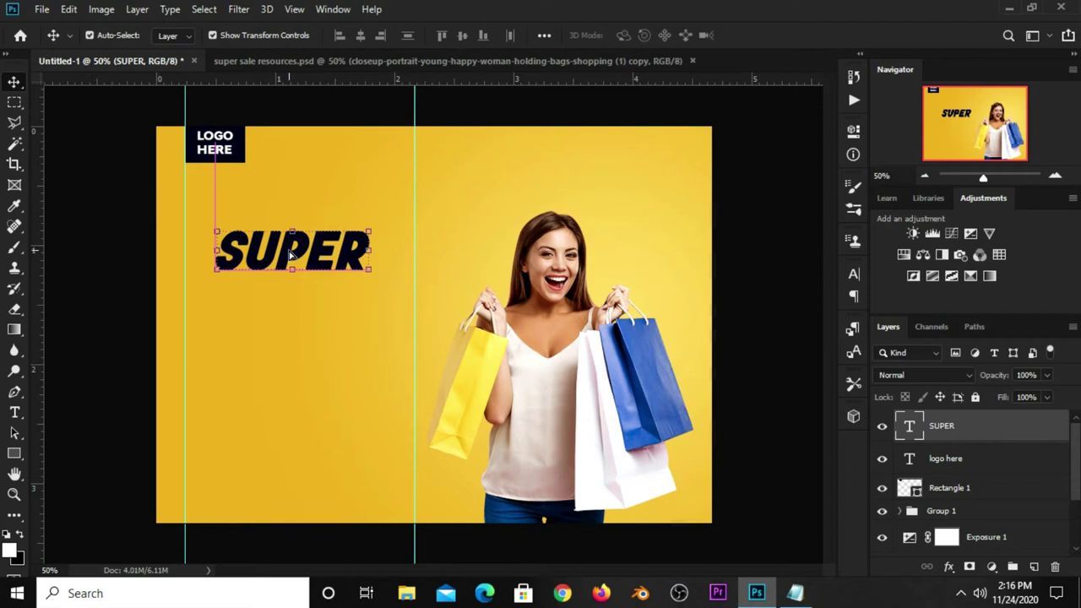
pyautogui.hotkey('ctrl', 't')
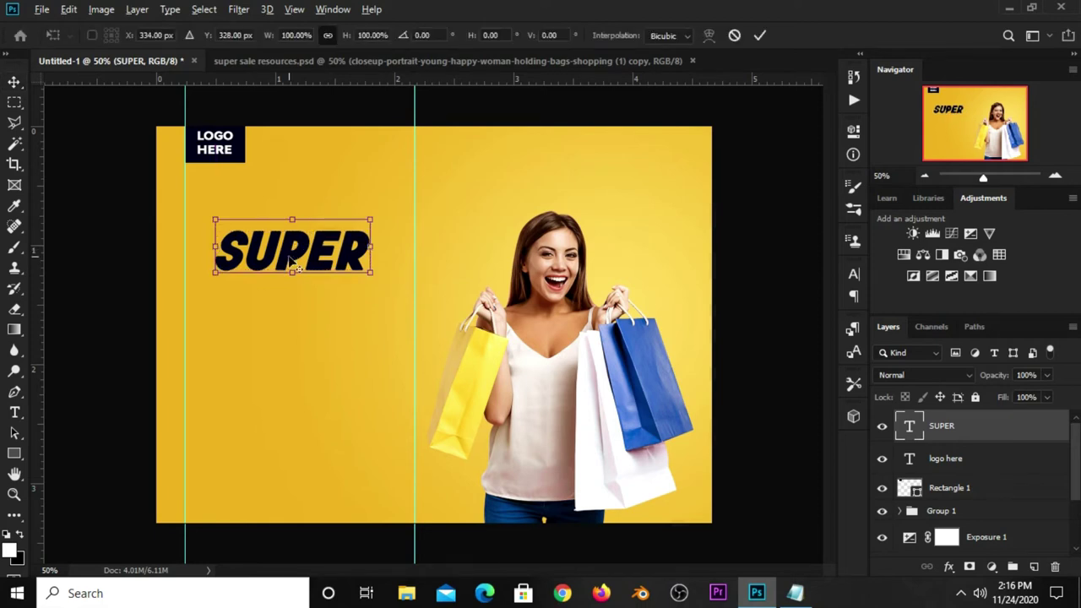
pyautogui.press('Return')
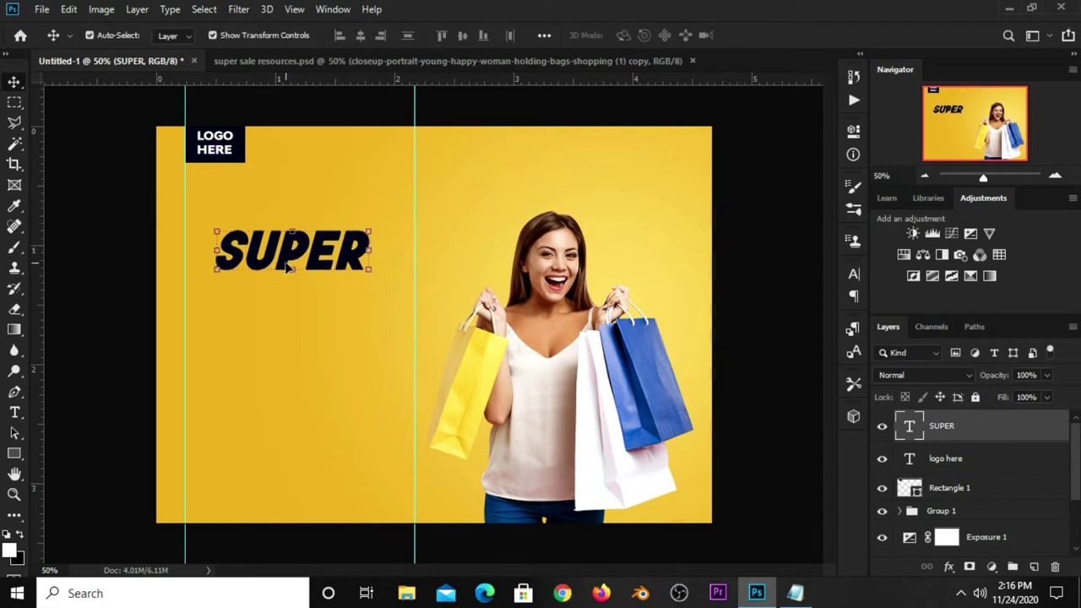
pyautogui.moveTo(287, 263); pyautogui.dragTo(287, 311)
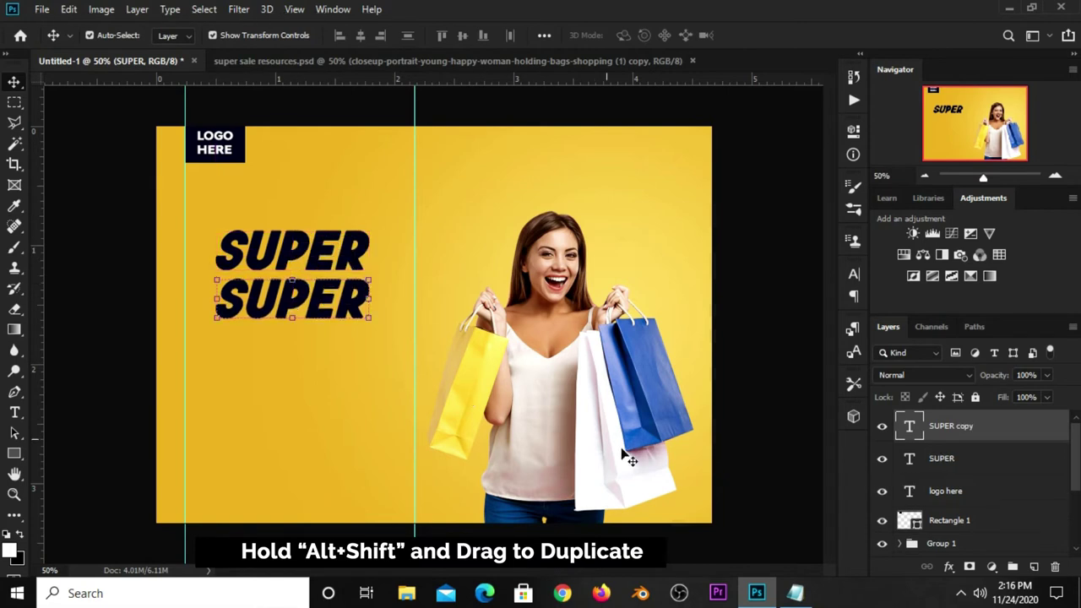
# Copy the word 'sale' from the Notepad notes
pyautogui.click(794, 592)
pyautogui.doubleClick(591, 393)
pyautogui.rightClick(583, 392)
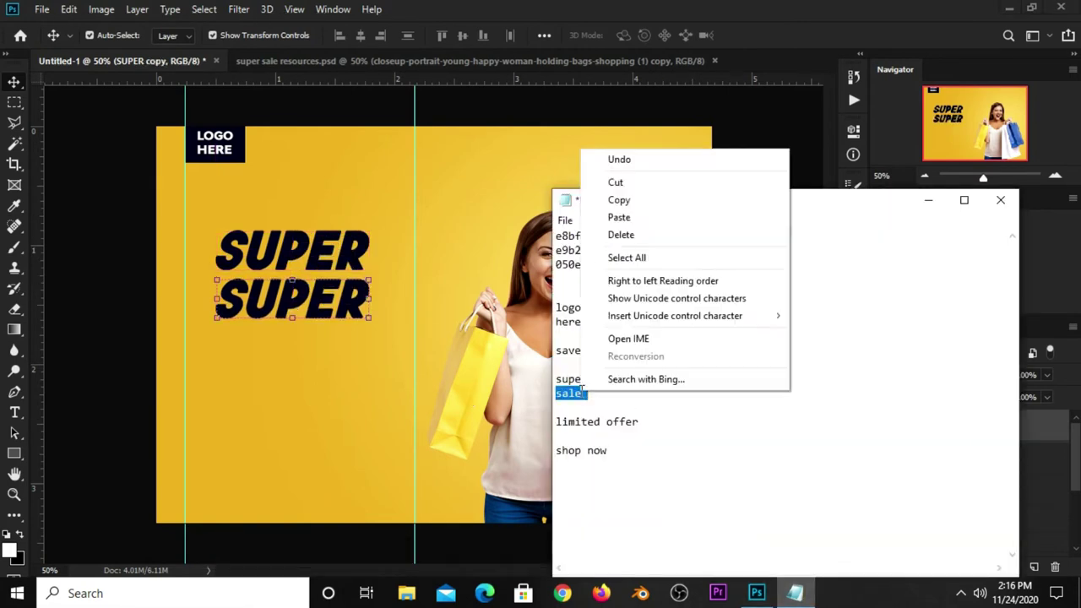
pyautogui.click(601, 199)
pyautogui.click(522, 218)
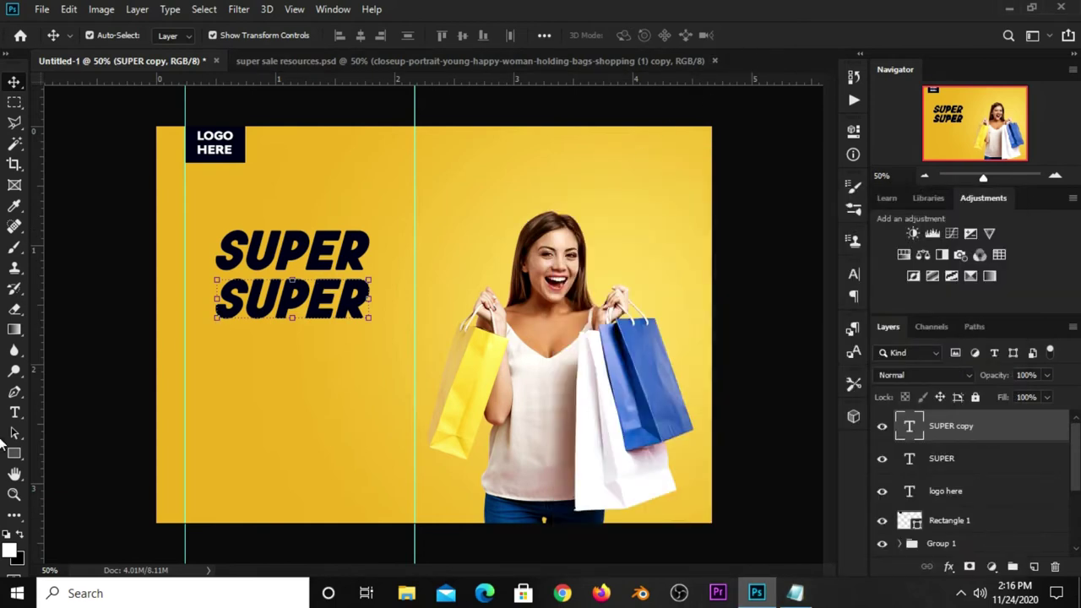
# Replace the lower SUPER line's text with the pasted SALE
pyautogui.rightClick(26, 417)
pyautogui.click(54, 416)
pyautogui.click(290, 296)
pyautogui.doubleClick(290, 296)
pyautogui.hotkey('ctrl', 'v')
pyautogui.click(754, 36)
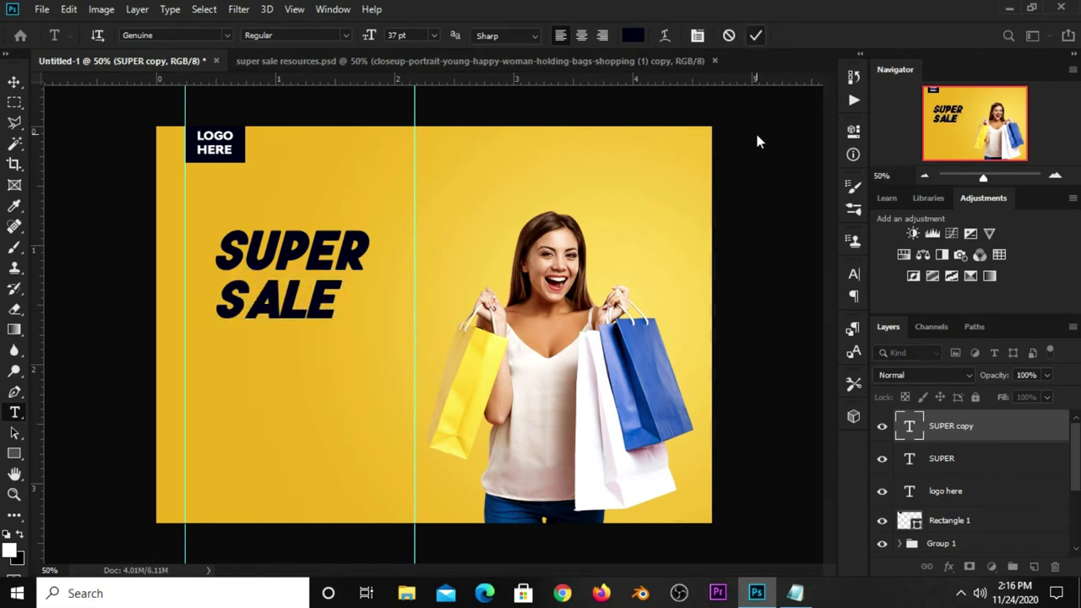
# Set SALE in Gotham Ultra, 41 pt, -10 tracking, then shift it slightly left
pyautogui.click(851, 272)
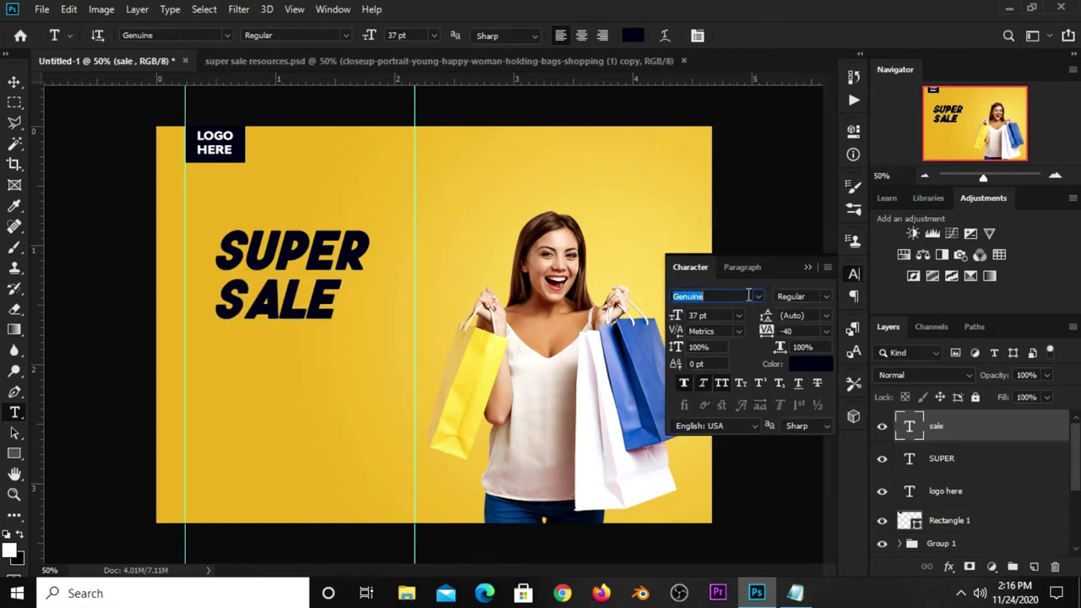
pyautogui.write('gotj')
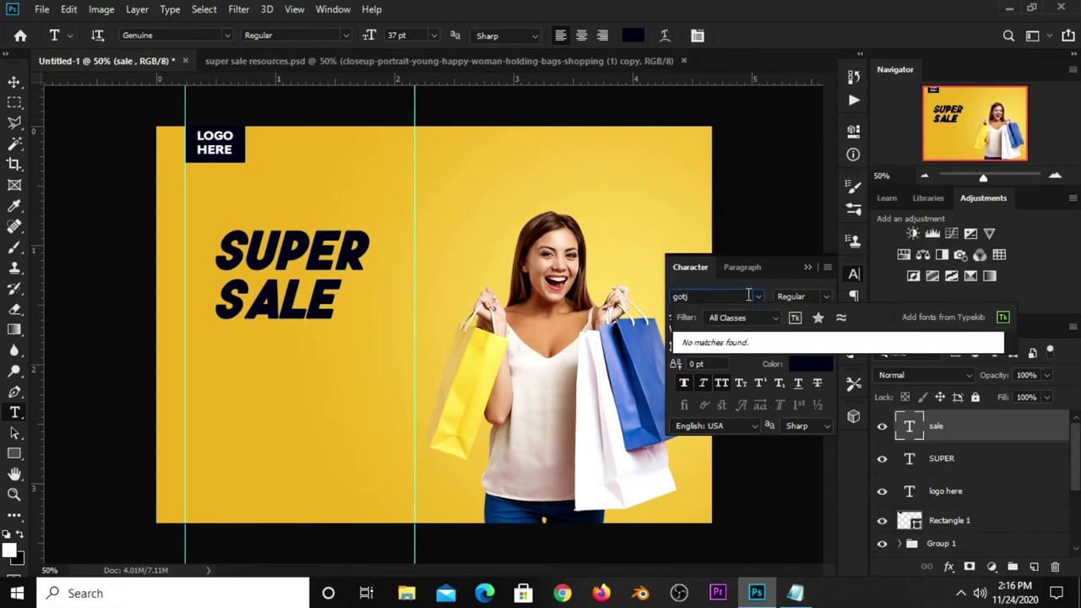
pyautogui.press('BackSpace')
pyautogui.write('ham ')
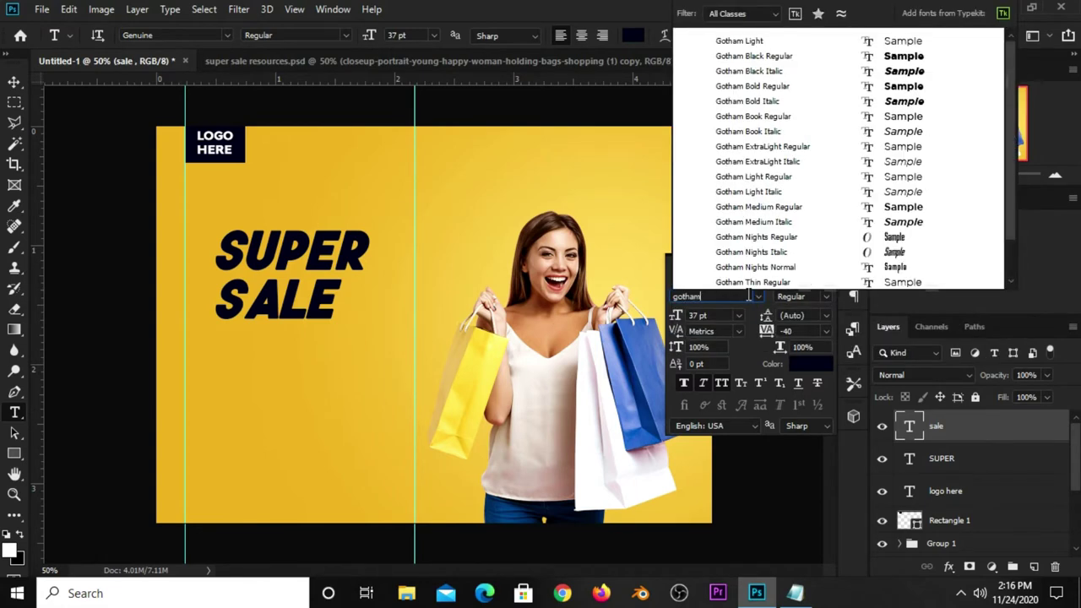
pyautogui.write('ult')
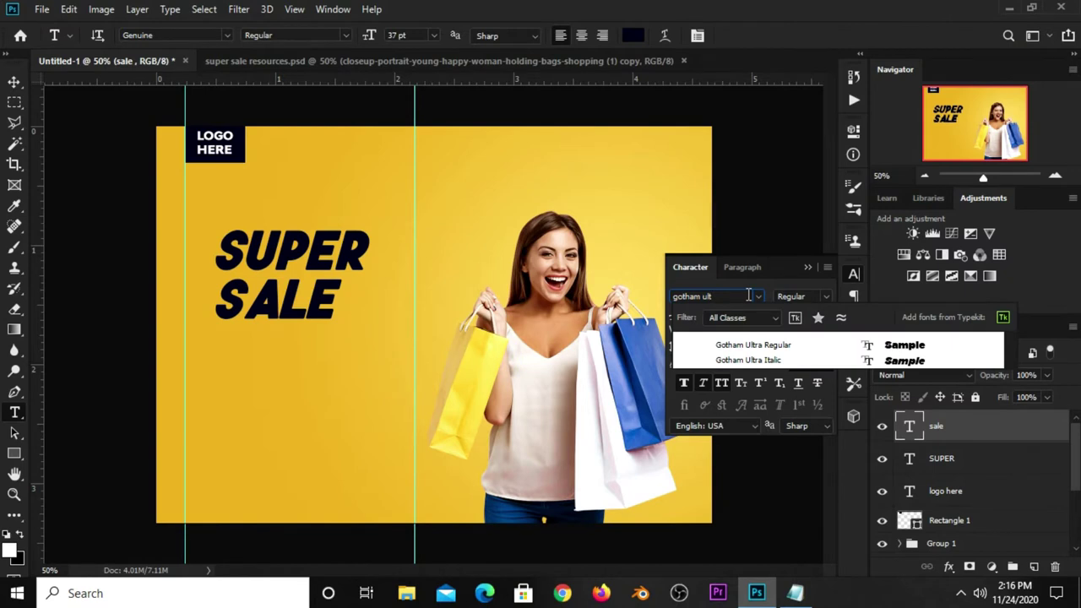
pyautogui.click(768, 343)
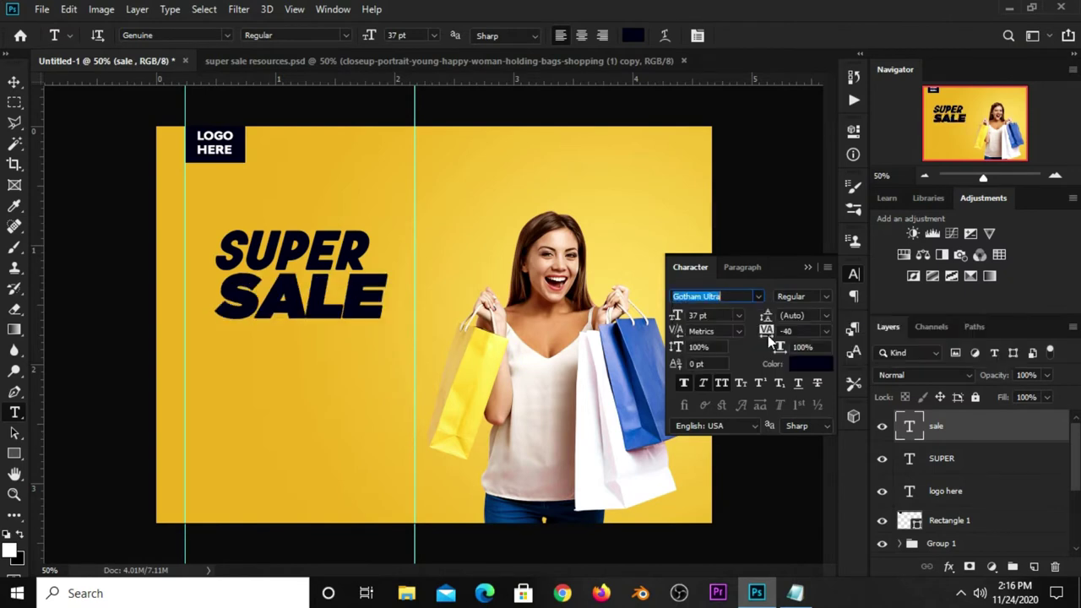
pyautogui.click(824, 331)
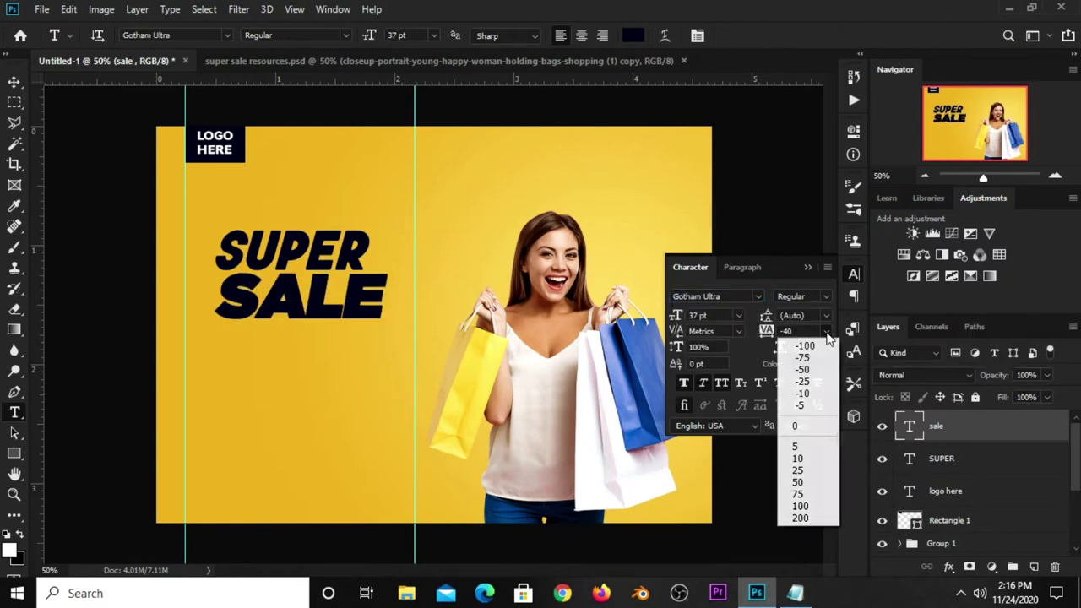
pyautogui.click(816, 402)
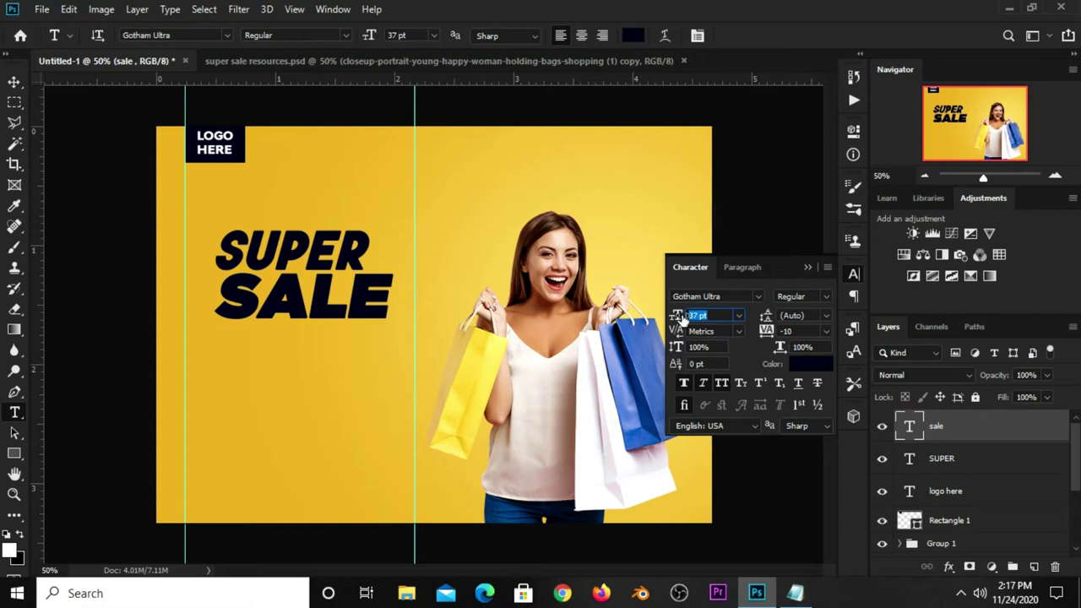
pyautogui.write('1')
pyautogui.press('Return')
pyautogui.click(807, 267)
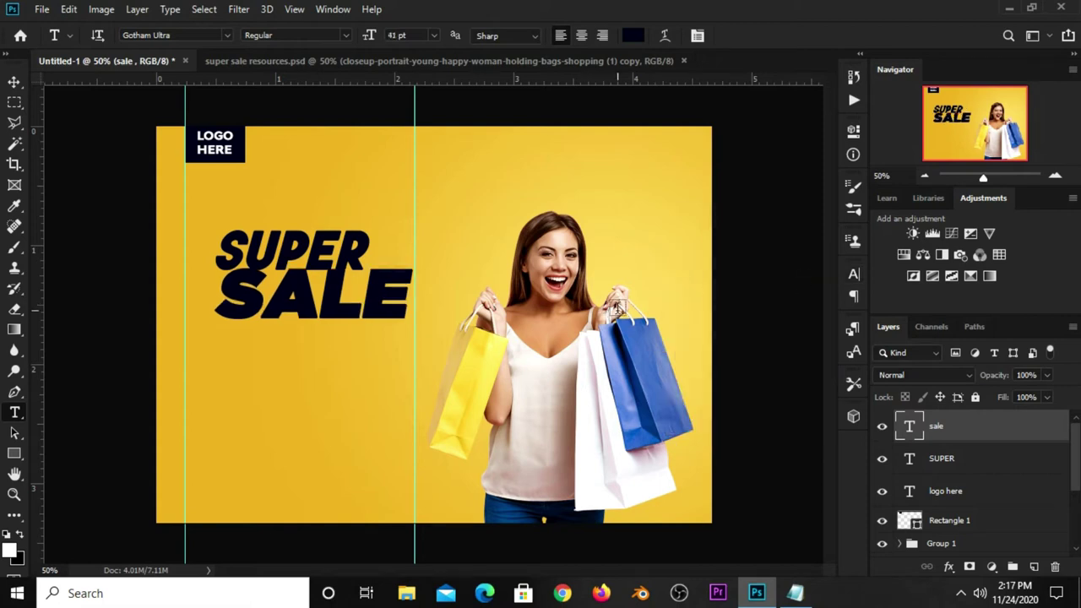
pyautogui.press('v')
pyautogui.moveTo(328, 291); pyautogui.dragTo(312, 299)
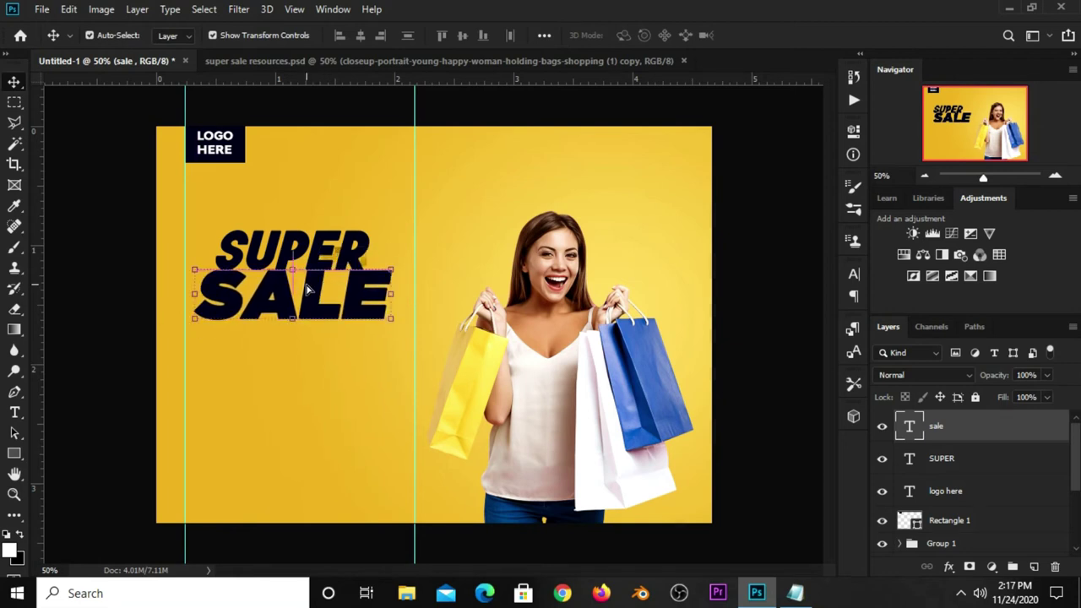
# Align SUPER and SALE horizontal centres within a marquee spanning the left column guides
pyautogui.press('Down')
pyautogui.press('Down')
pyautogui.press('Down')
pyautogui.press('Down')
pyautogui.press('Down')
pyautogui.press('Down')
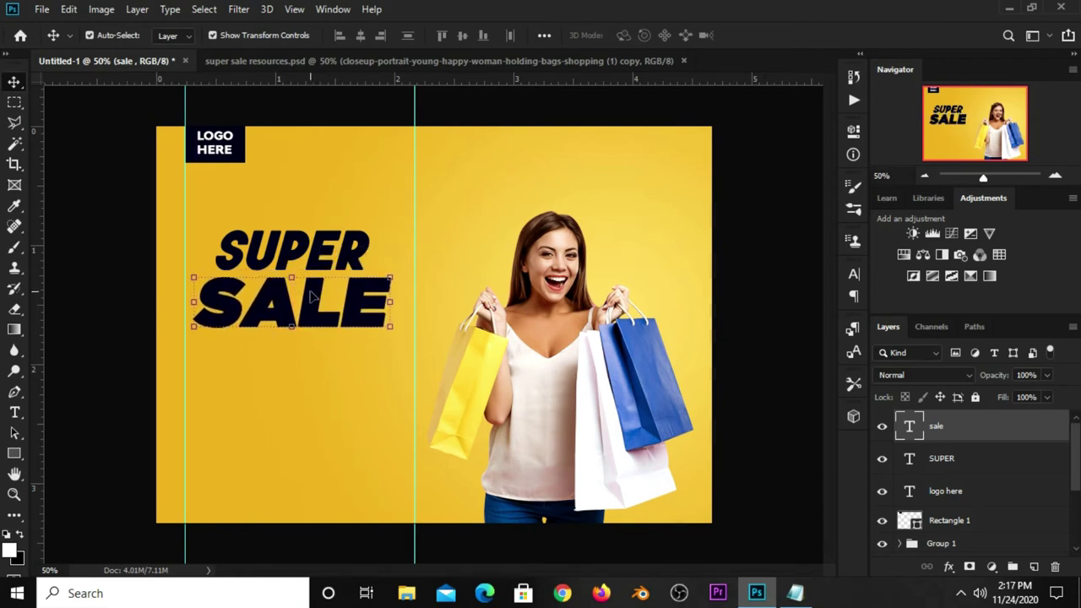
pyautogui.click(98, 211)
pyautogui.click(14, 102)
pyautogui.click(76, 99)
pyautogui.moveTo(186, 203); pyautogui.dragTo(414, 294)
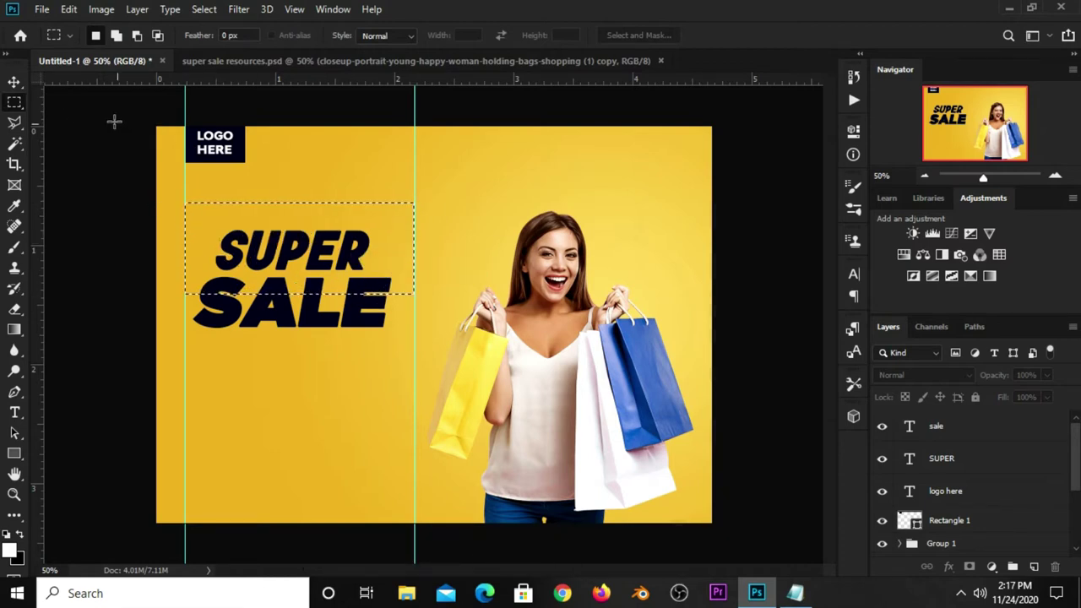
pyautogui.click(14, 82)
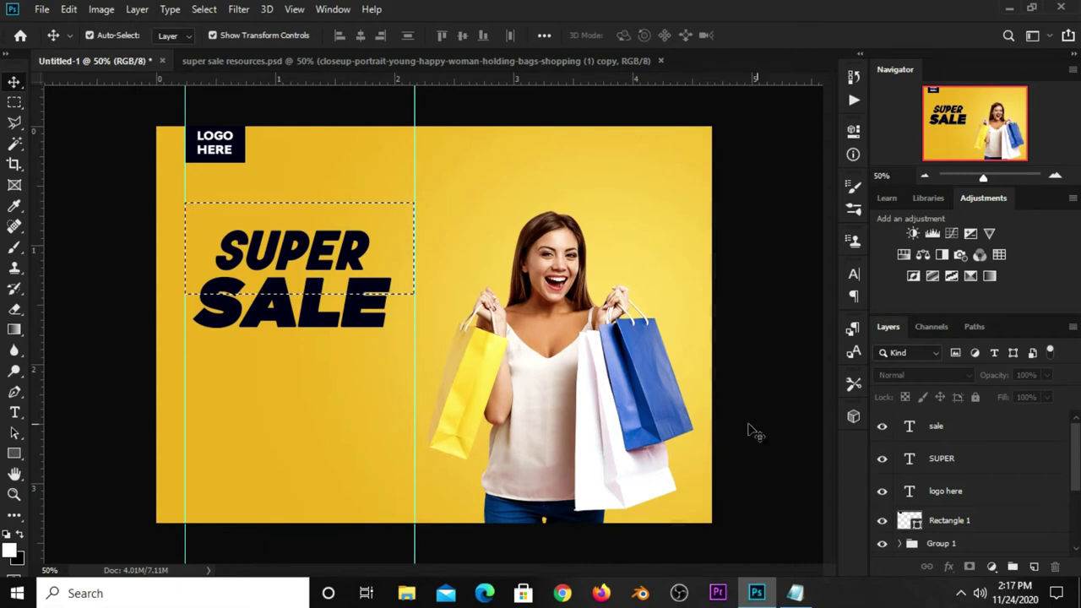
pyautogui.click(948, 426)
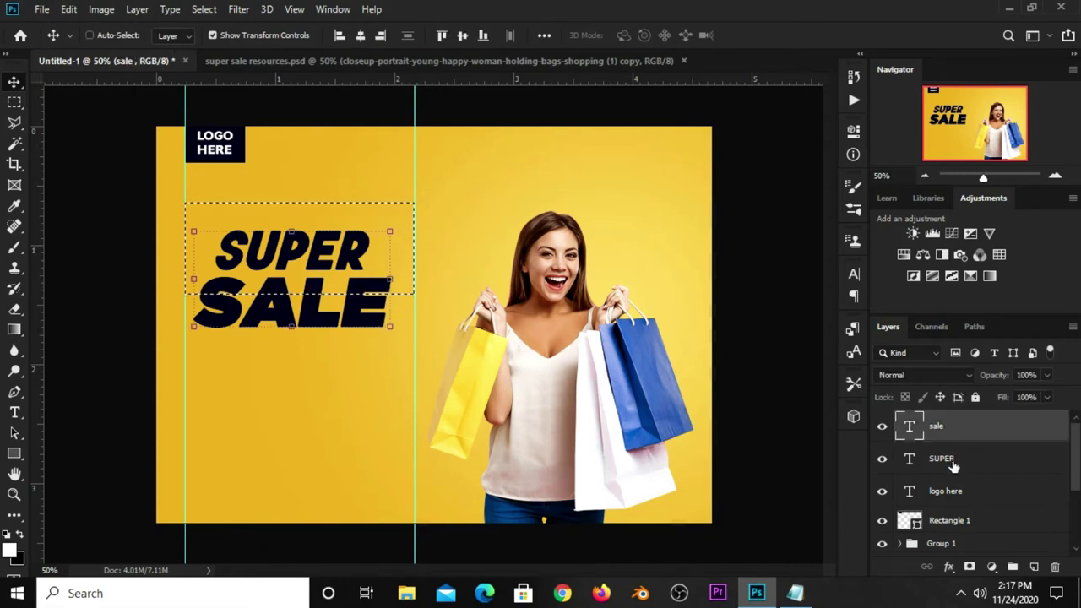
pyautogui.keyDown('ctrl'); pyautogui.click(953, 463); pyautogui.keyUp('ctrl')
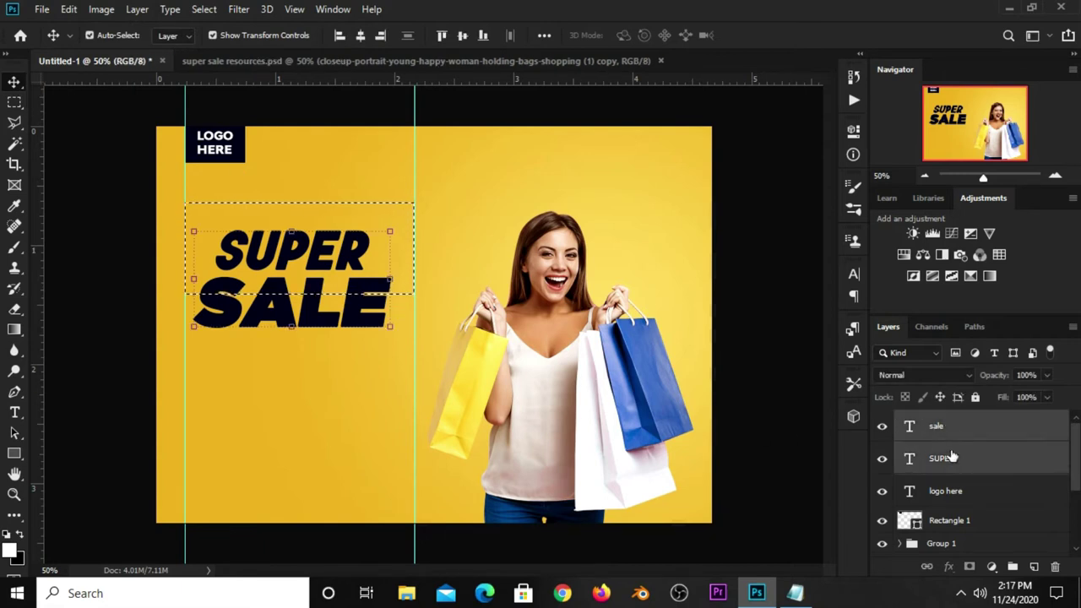
pyautogui.click(361, 42)
pyautogui.hotkey('ctrl', 'd')
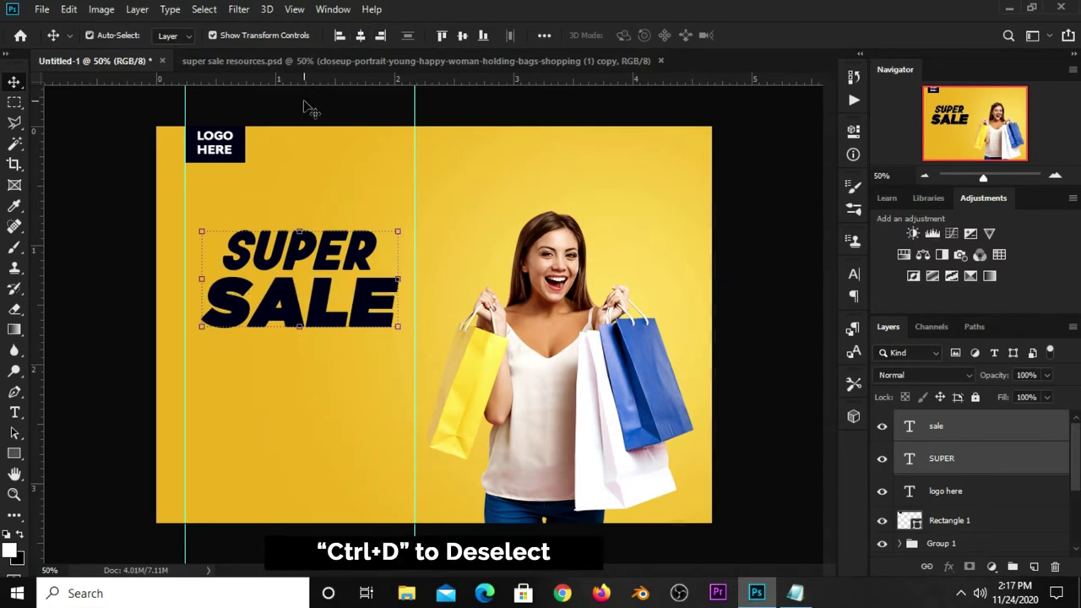
pyautogui.click(305, 102)
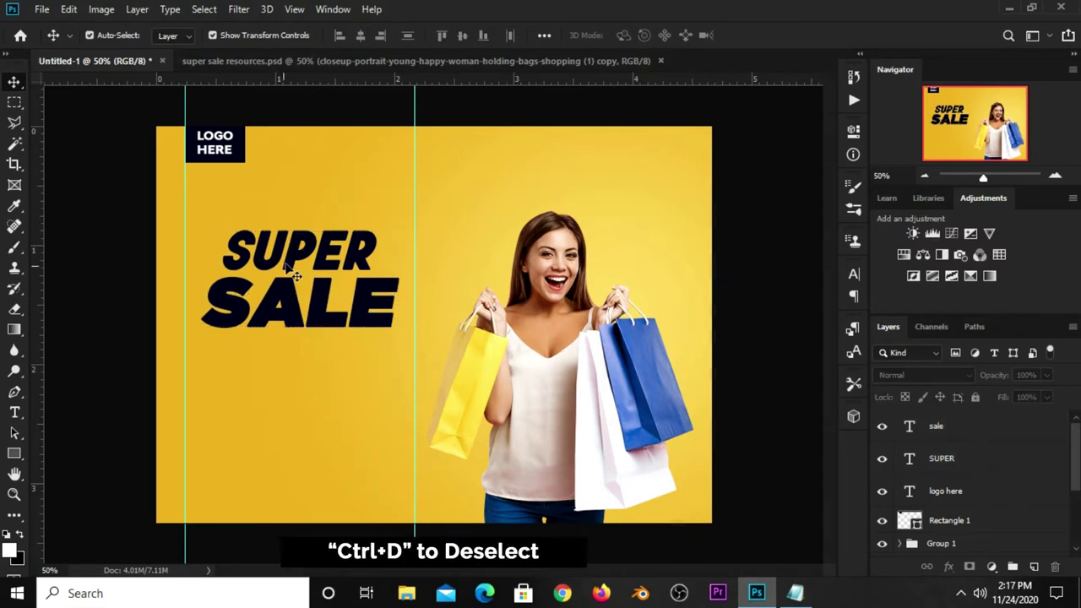
# Group the SUPER and sale layers into Group 2 and hide it
pyautogui.click(944, 459)
pyautogui.keyDown('shift'); pyautogui.click(955, 438); pyautogui.keyUp('shift')
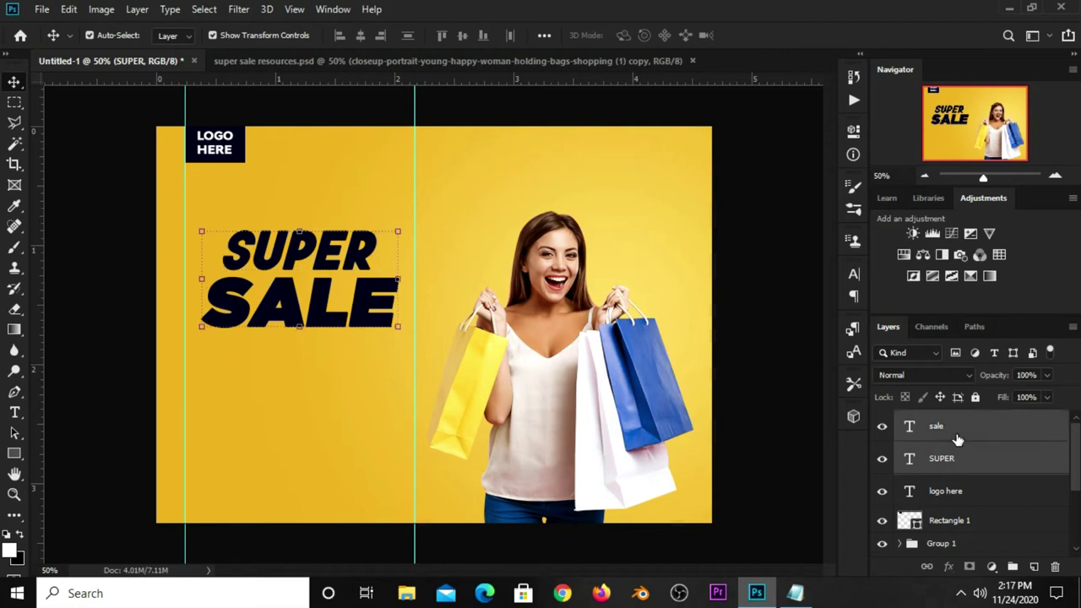
pyautogui.press('ctrl')
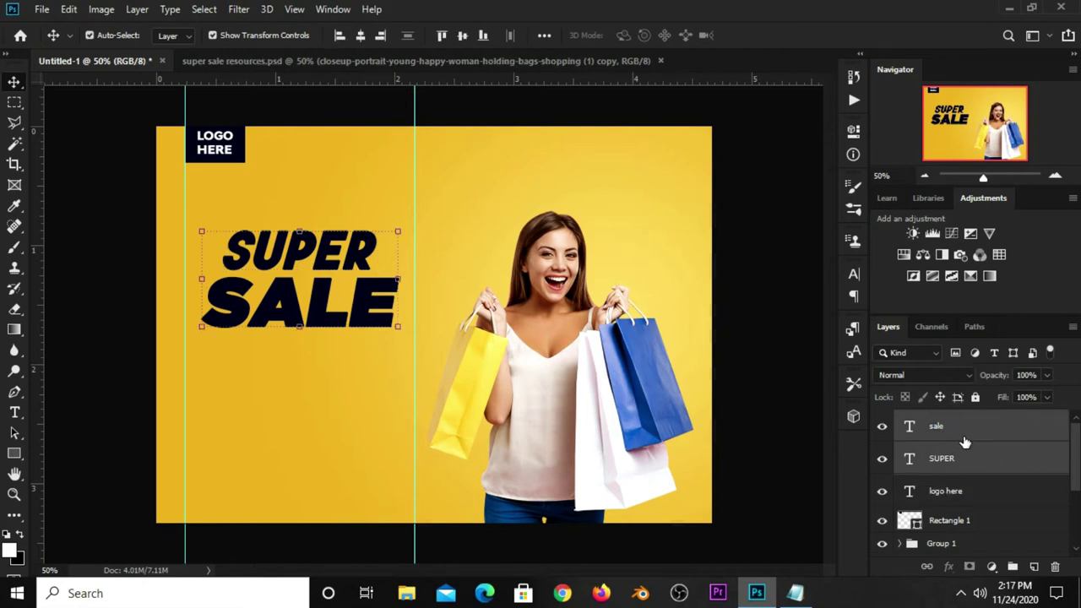
pyautogui.hotkey('ctrl', 'g')
pyautogui.click(882, 419)
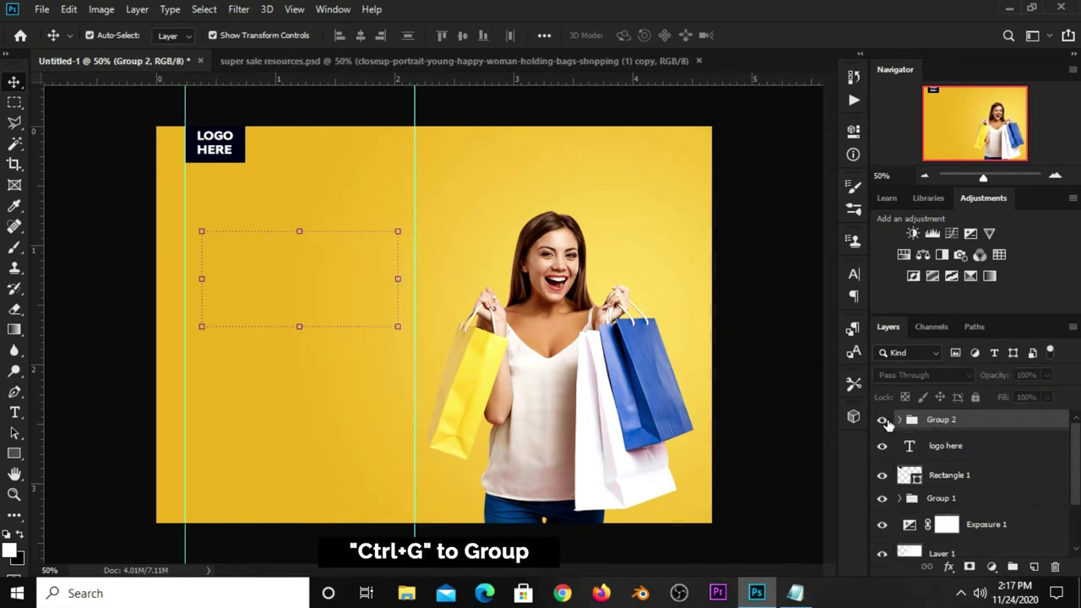
# Show Group 2 and skew SUPER SALE so its right side rises
pyautogui.click(883, 420)
pyautogui.hotkey('ctrl', 't')
pyautogui.rightClick(341, 244)
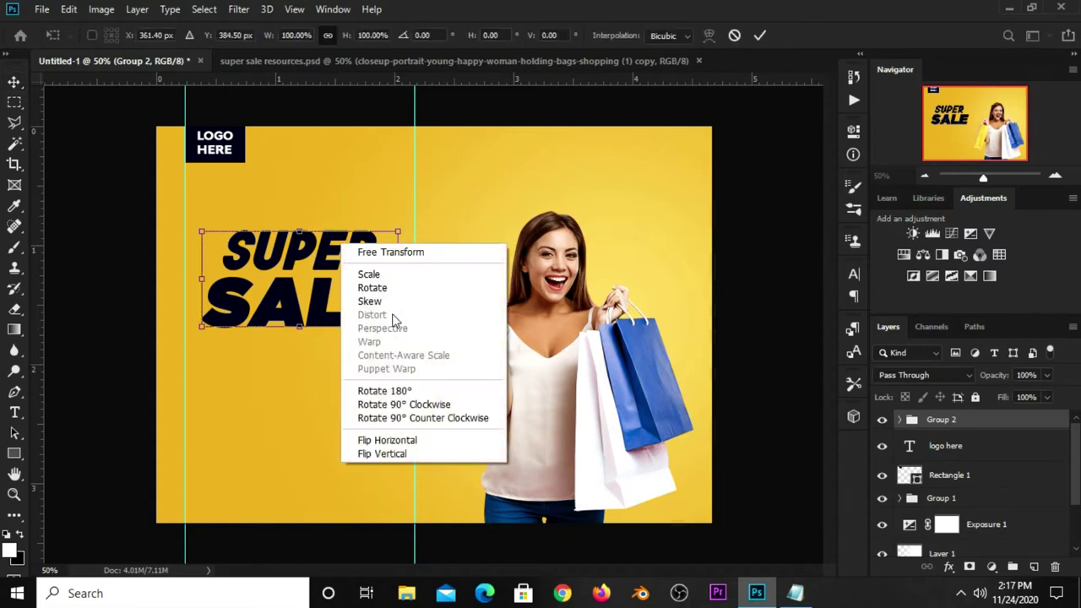
pyautogui.click(402, 297)
pyautogui.moveTo(400, 294); pyautogui.dragTo(402, 281)
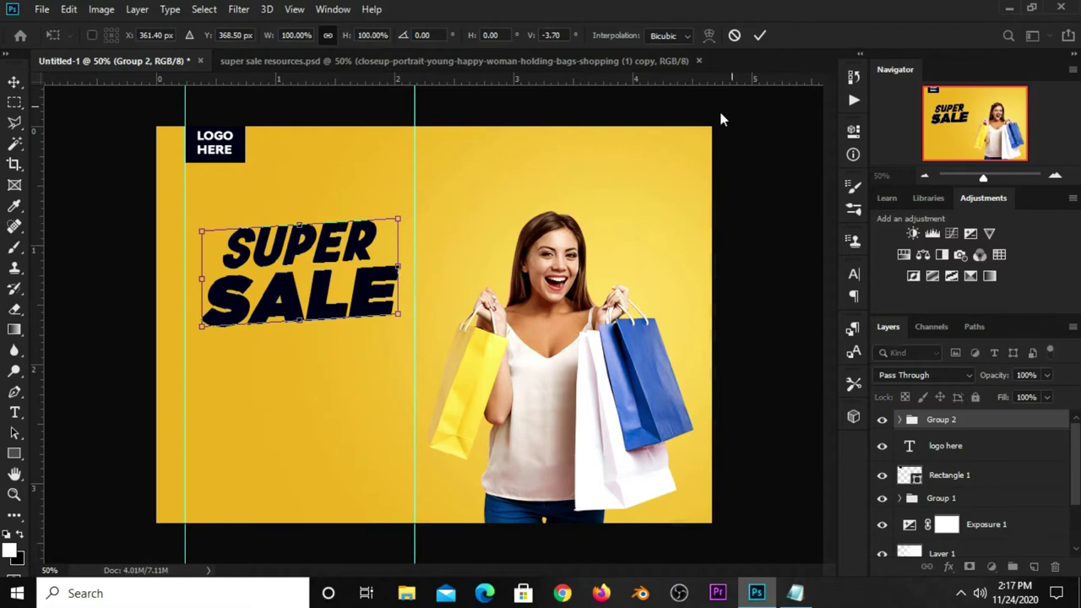
pyautogui.click(757, 42)
# Reposition the tilted SUPER SALE group slightly
pyautogui.keyDown('ctrl'); pyautogui.click(951, 420); pyautogui.keyUp('ctrl')
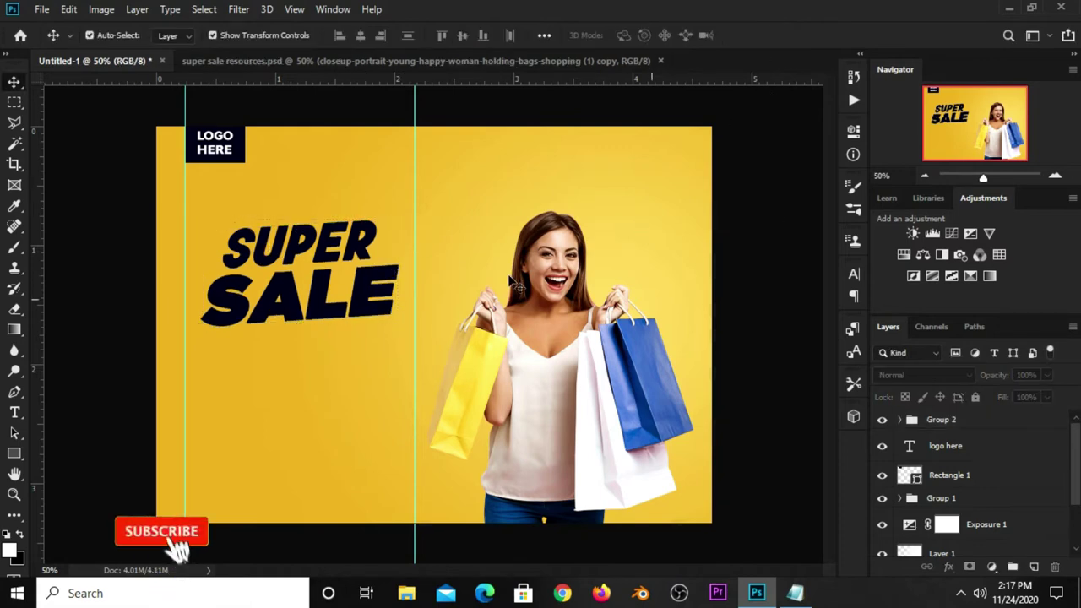
pyautogui.click(952, 419)
pyautogui.hotkey('ctrl', 't')
pyautogui.moveTo(295, 245); pyautogui.dragTo(291, 251)
pyautogui.press('Return')
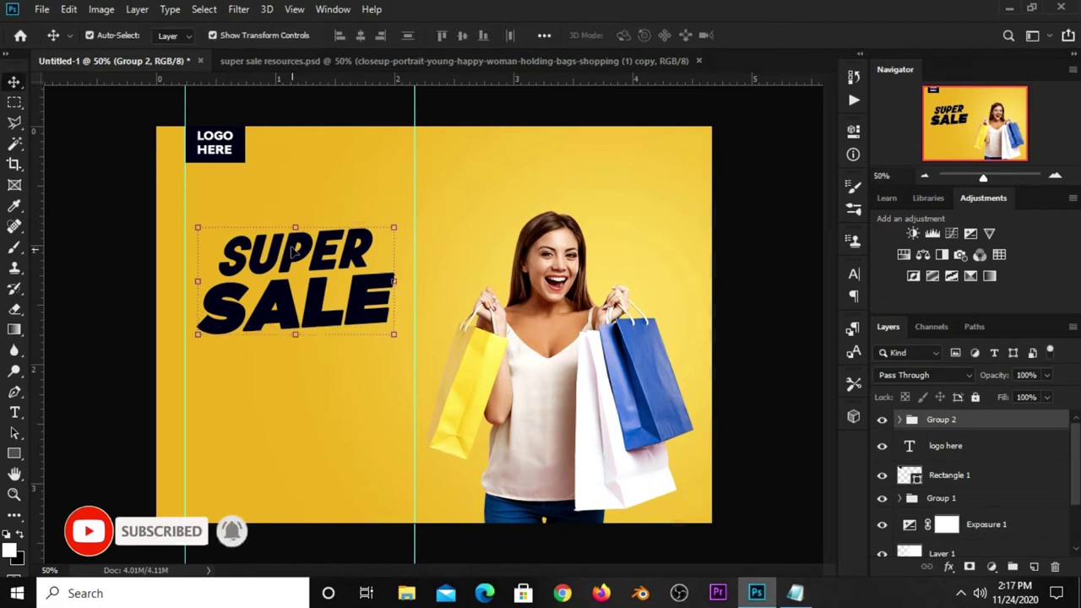
pyautogui.click(97, 209)
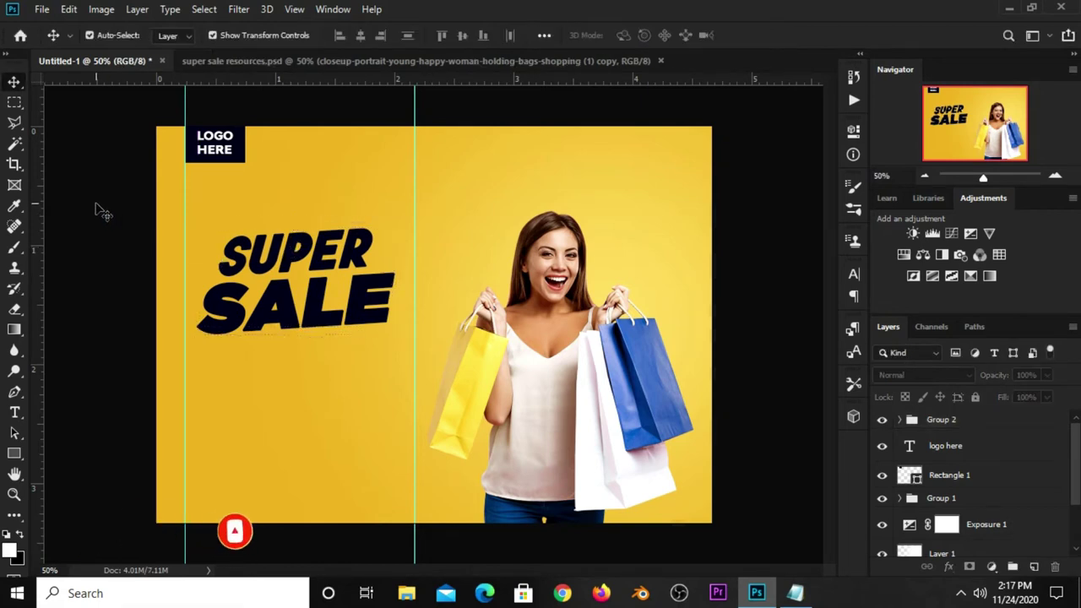
# Re-centre Group 2 in the left column, nudge it down, and select Lorem ipsum in super sale resources.psd
pyautogui.click(204, 9)
pyautogui.click(131, 131)
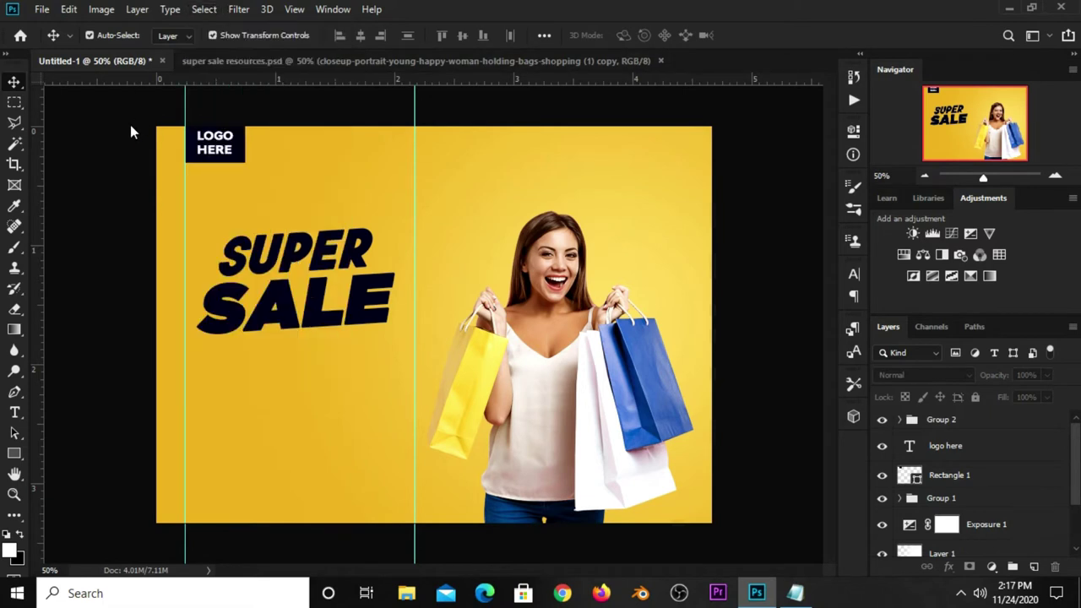
pyautogui.rightClick(23, 103)
pyautogui.click(63, 102)
pyautogui.moveTo(188, 196); pyautogui.dragTo(413, 275)
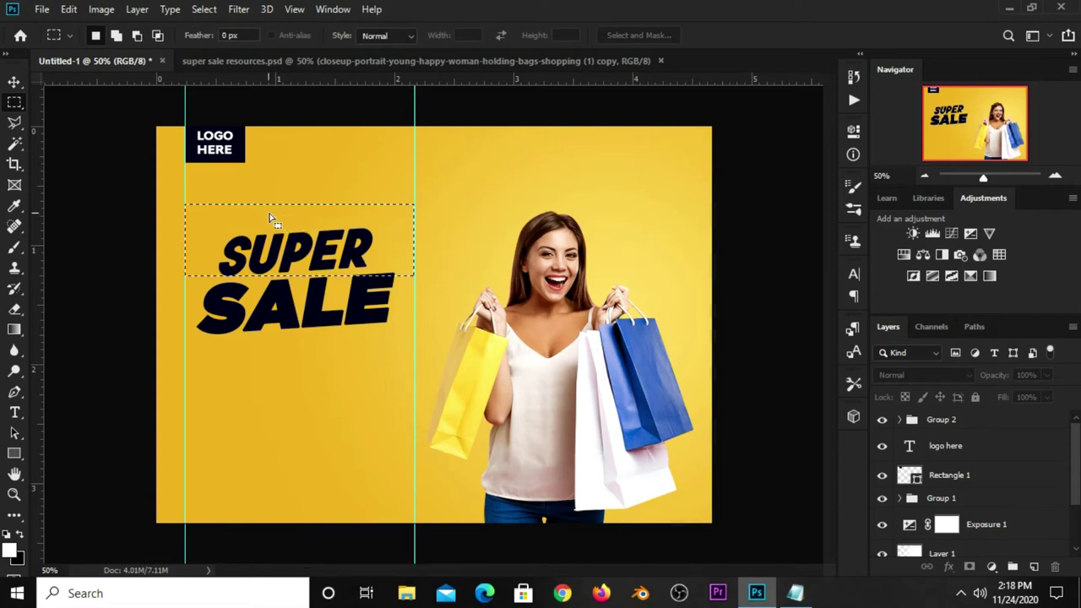
pyautogui.moveTo(14, 82)
pyautogui.mouseDown()
pyautogui.moveTo(42, 91)
pyautogui.moveTo(54, 80)
pyautogui.mouseUp()
pyautogui.click(990, 416)
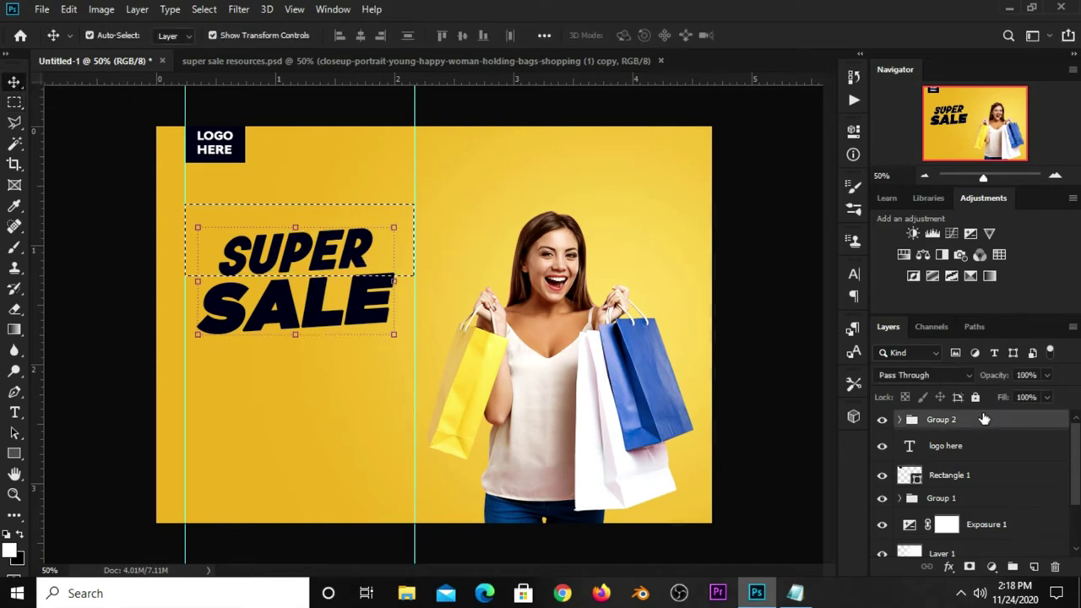
pyautogui.click(361, 37)
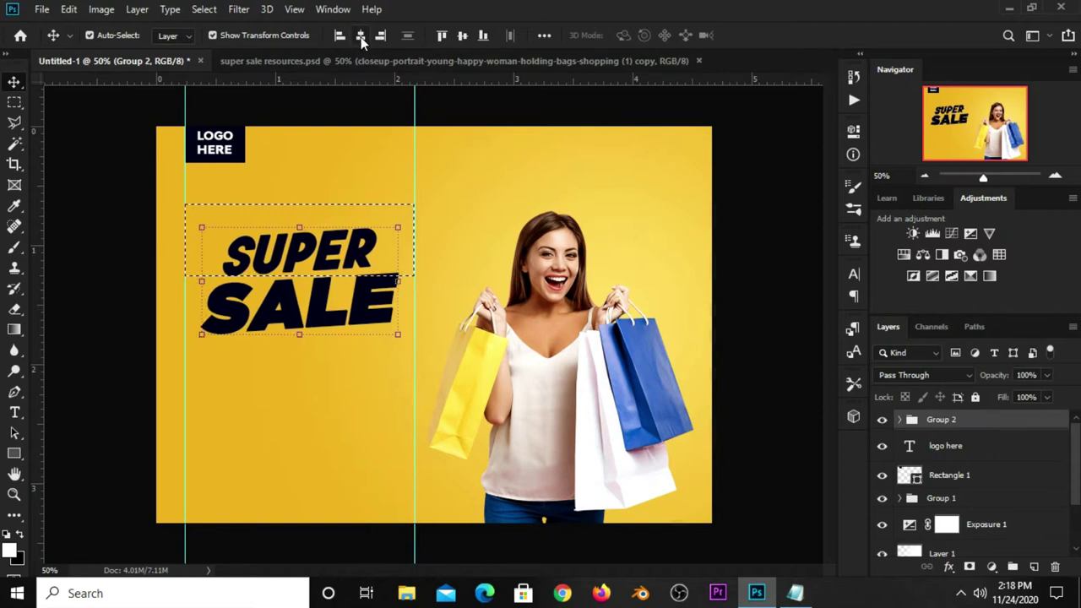
pyautogui.hotkey('ctrl', 'd')
pyautogui.hotkey('shift', 'Down')
pyautogui.hotkey('shift', 'Down')
pyautogui.click(416, 63)
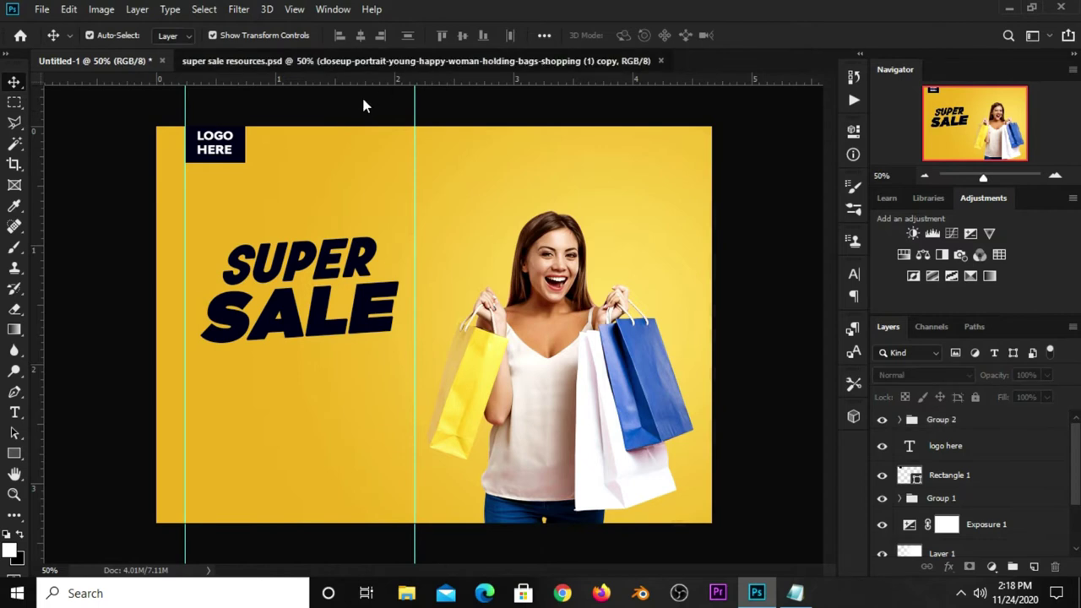
pyautogui.click(562, 347)
# Copy the Lorem ipsum paragraph below SALE and skew it to match the headline
pyautogui.press('ctrl')
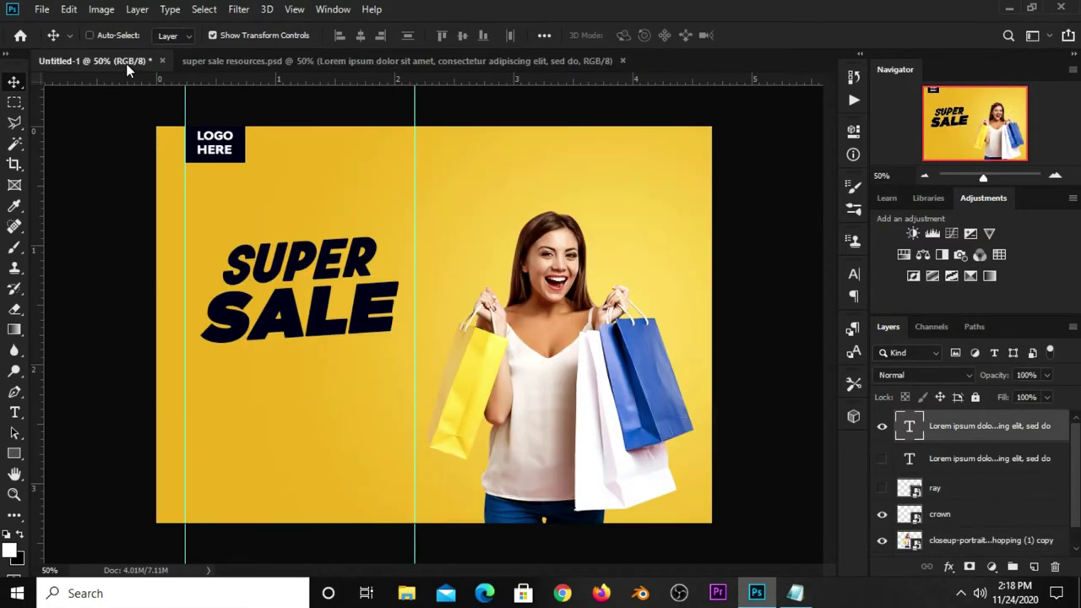
pyautogui.moveTo(128, 75); pyautogui.dragTo(321, 265)
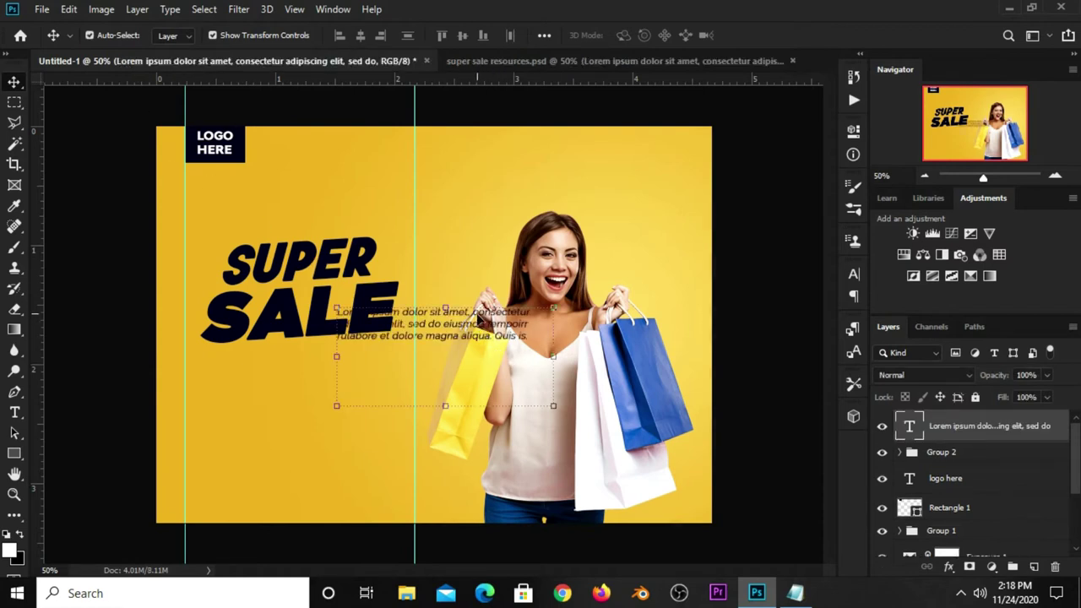
pyautogui.hotkey('ctrl', 't')
pyautogui.moveTo(478, 319); pyautogui.dragTo(354, 349)
pyautogui.rightClick(380, 357)
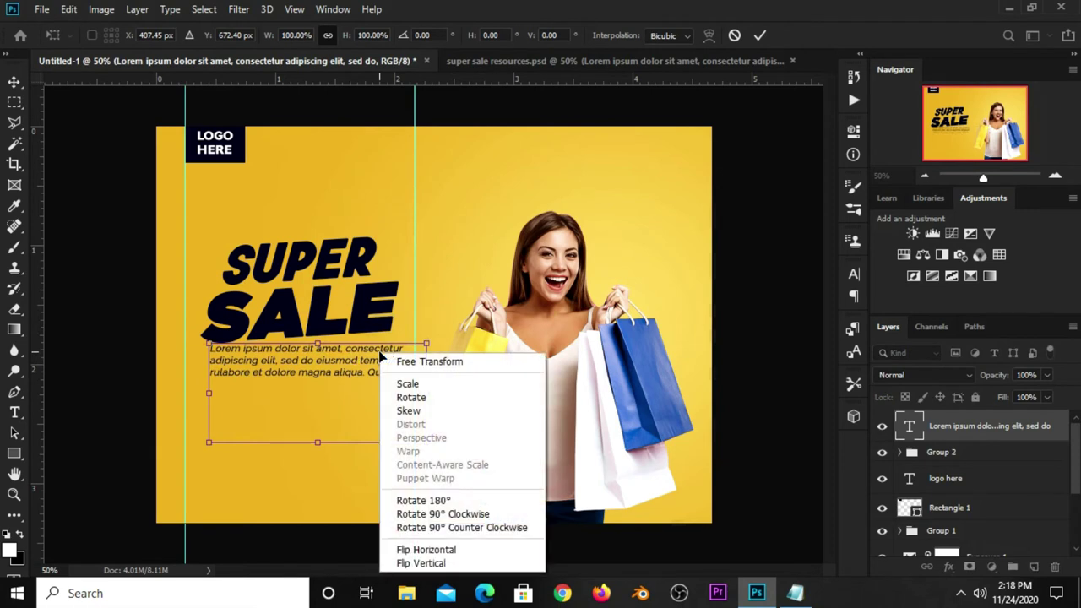
pyautogui.click(408, 410)
pyautogui.moveTo(429, 404); pyautogui.dragTo(425, 387)
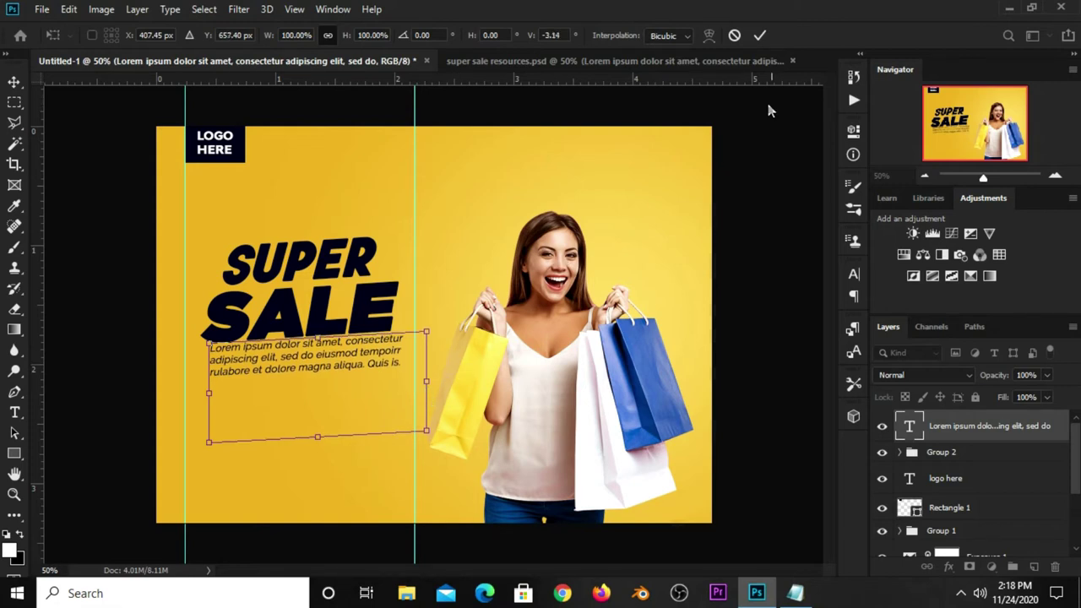
pyautogui.click(761, 35)
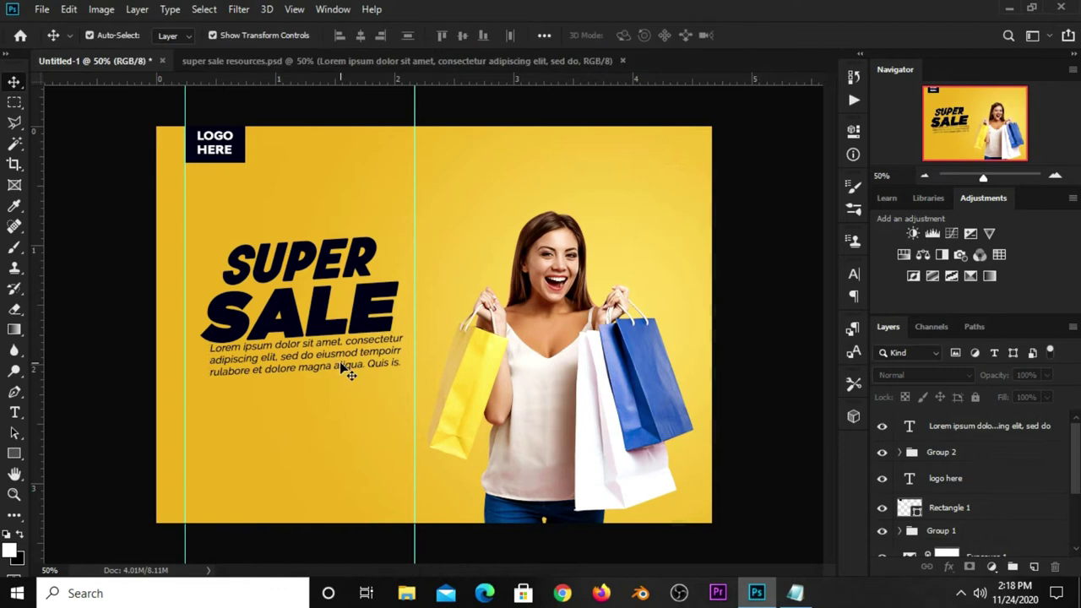
# Nudge the skewed paragraph slightly lower and switch to the Rectangle Tool
pyautogui.hotkey('ctrl', 't')
pyautogui.moveTo(379, 365); pyautogui.dragTo(369, 367)
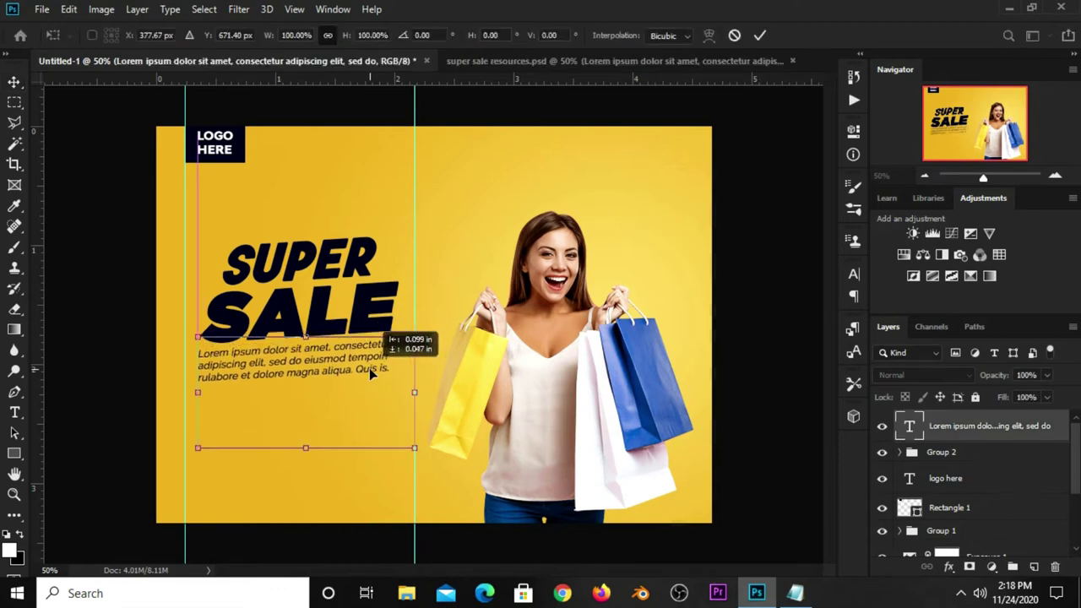
pyautogui.press('Escape')
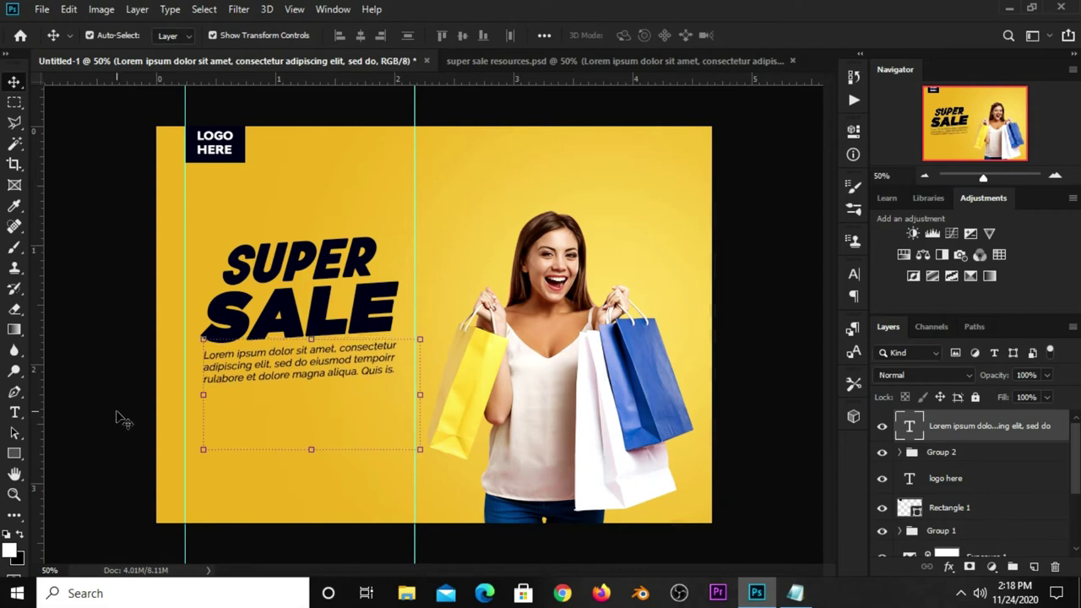
pyautogui.moveTo(289, 362); pyautogui.dragTo(290, 364)
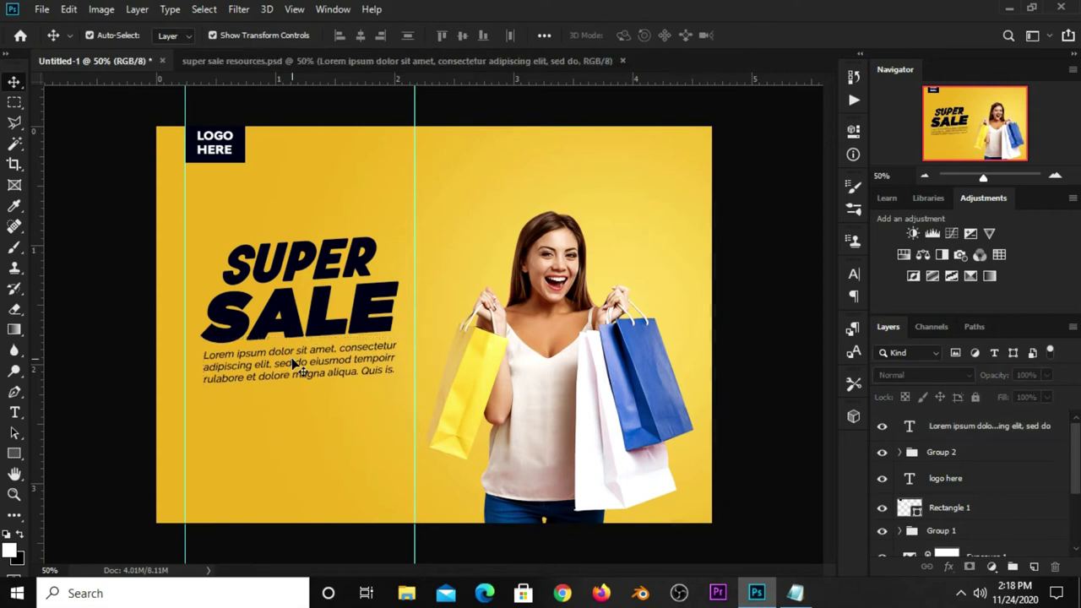
pyautogui.click(120, 391)
pyautogui.moveTo(14, 453); pyautogui.dragTo(65, 452)
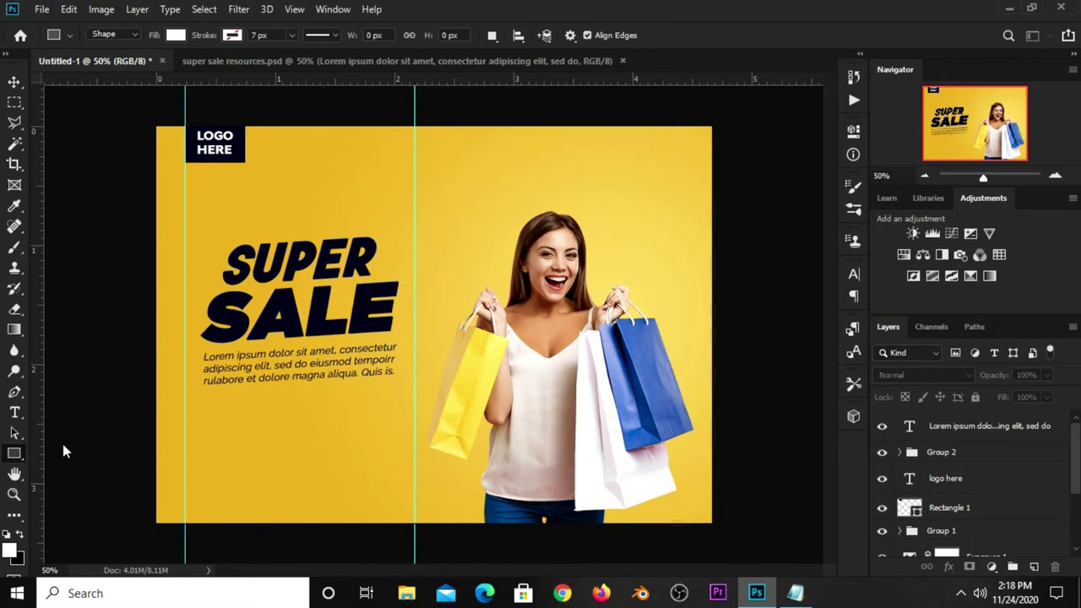
# Give the rectangle no fill and a dark navy #050e25 stroke
pyautogui.click(175, 36)
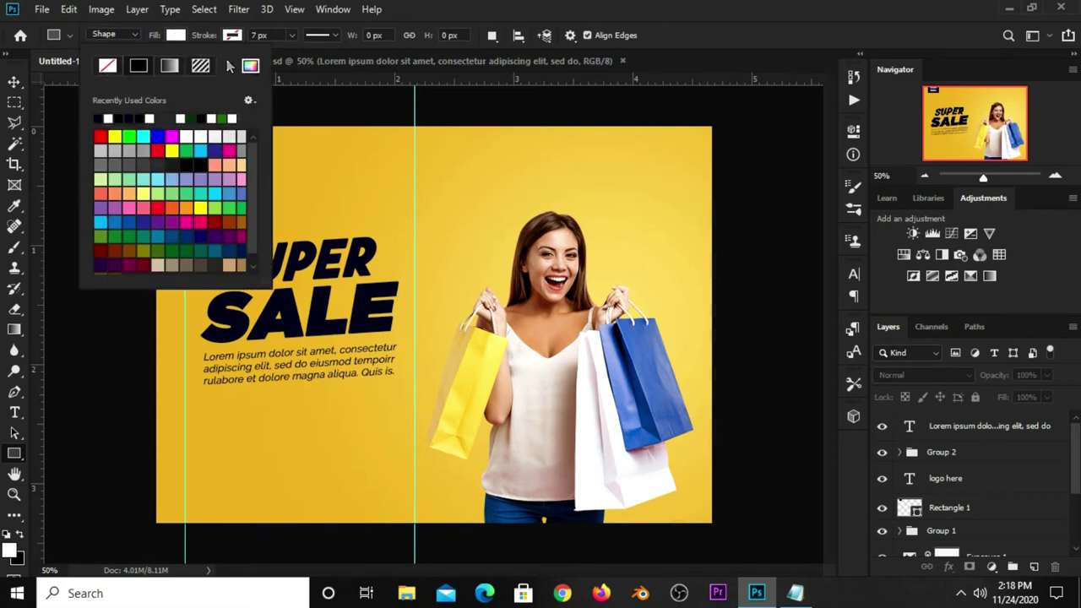
pyautogui.click(251, 66)
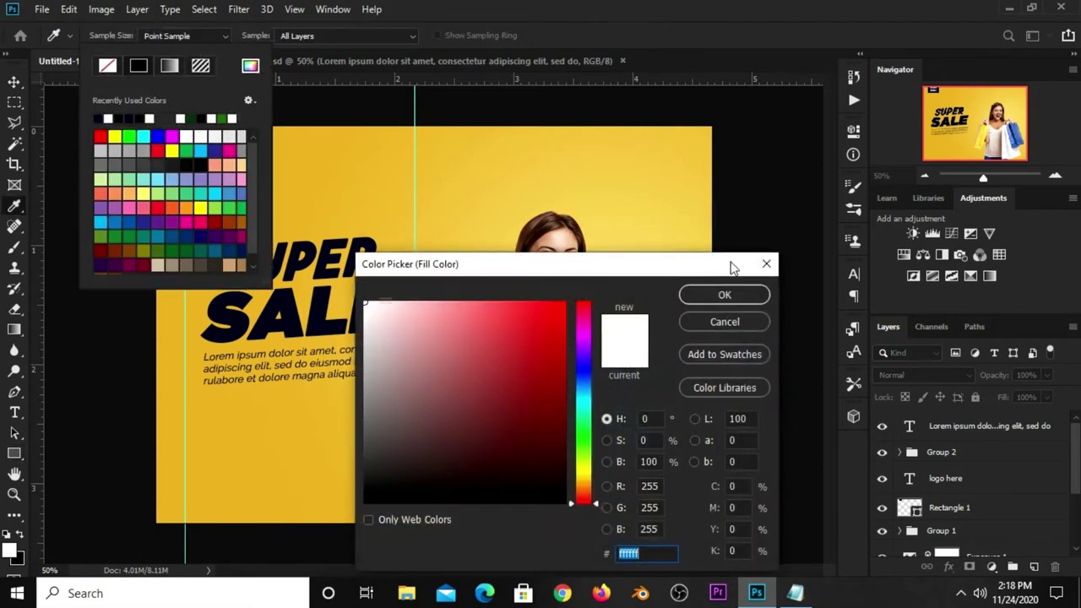
pyautogui.click(766, 263)
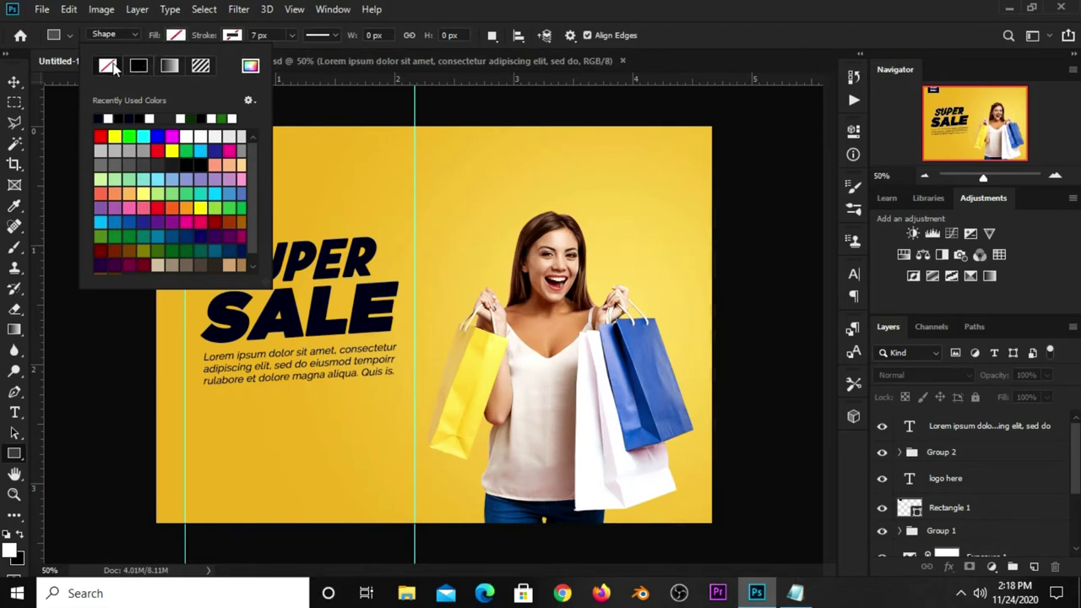
pyautogui.click(237, 37)
pyautogui.click(306, 66)
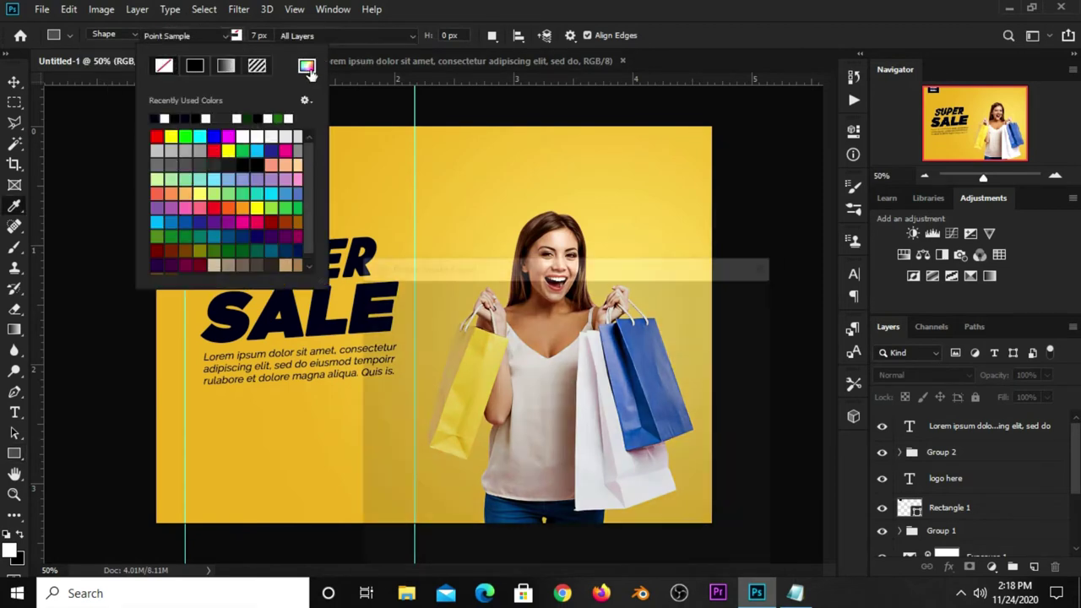
pyautogui.write('050e25')
pyautogui.click(673, 562)
pyautogui.click(724, 295)
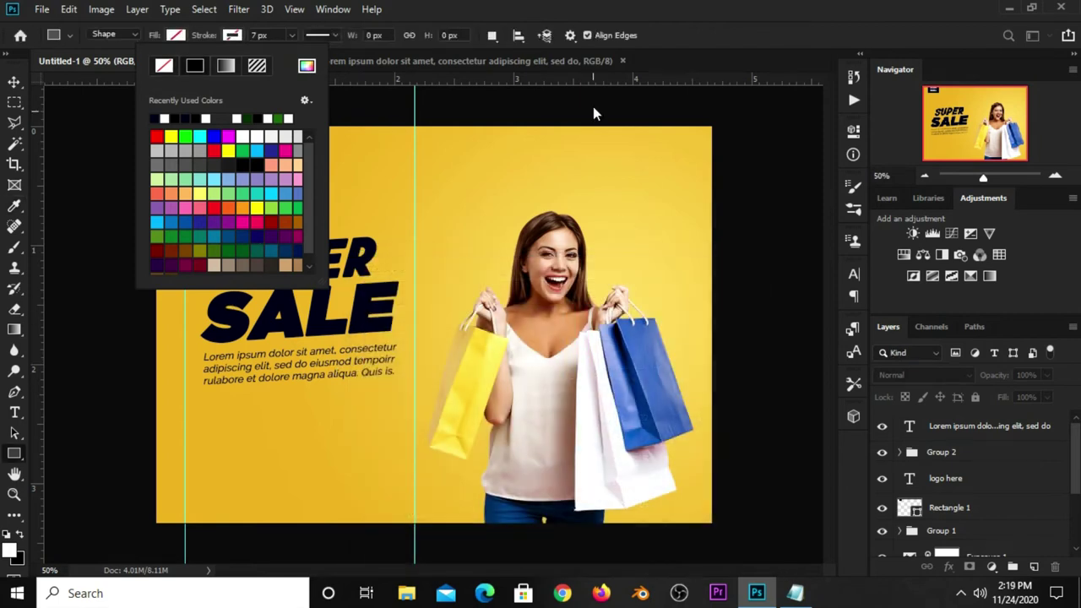
pyautogui.click(684, 37)
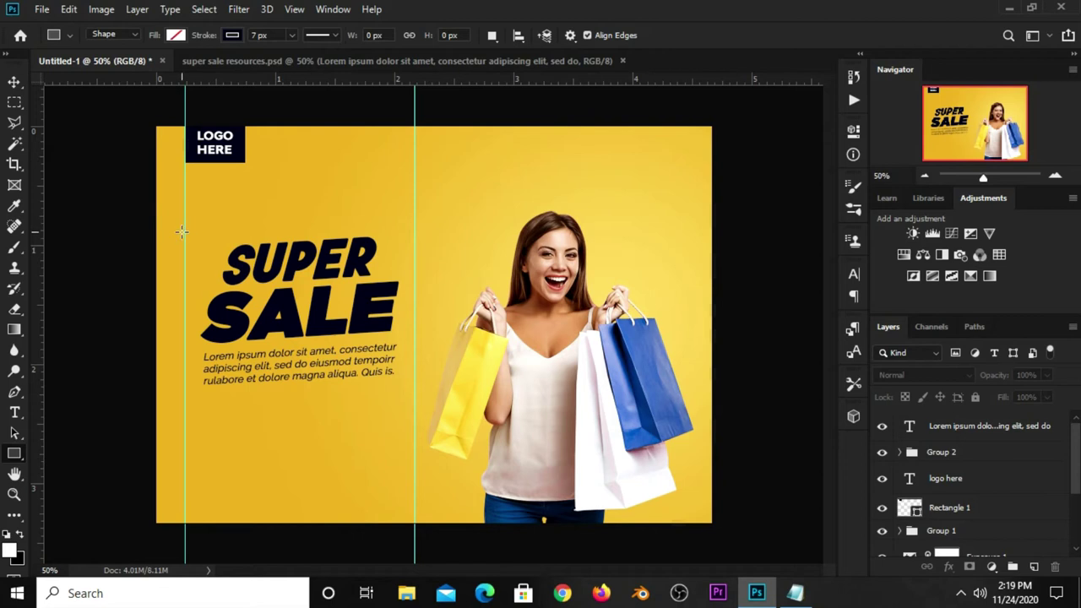
# Draw the outline rectangle around SUPER SALE, stretch its top upward, and position it
pyautogui.moveTo(185, 238); pyautogui.dragTo(415, 347)
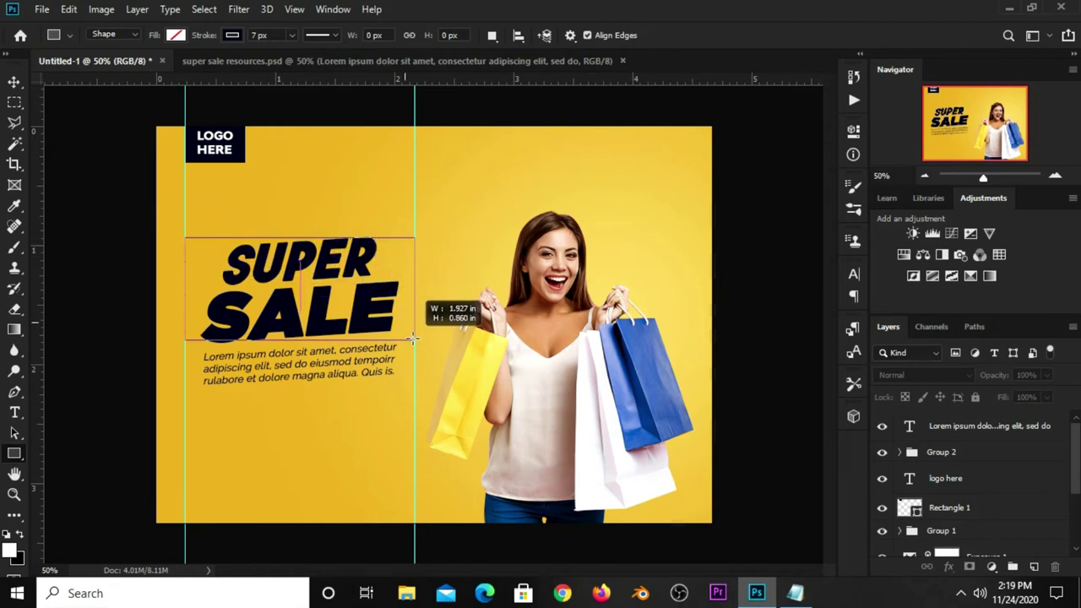
pyautogui.click(543, 265)
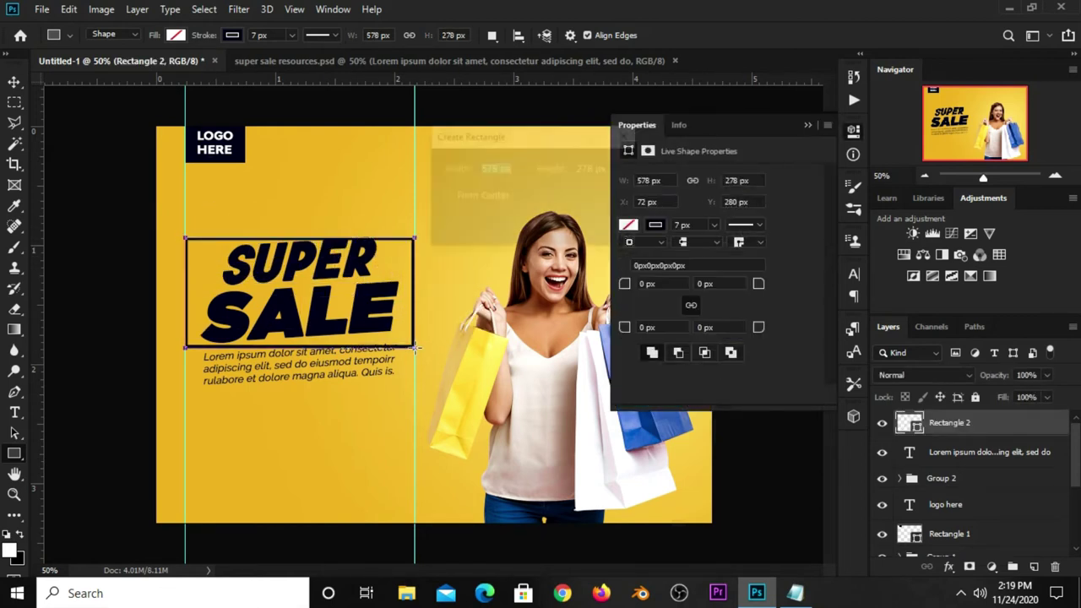
pyautogui.click(628, 135)
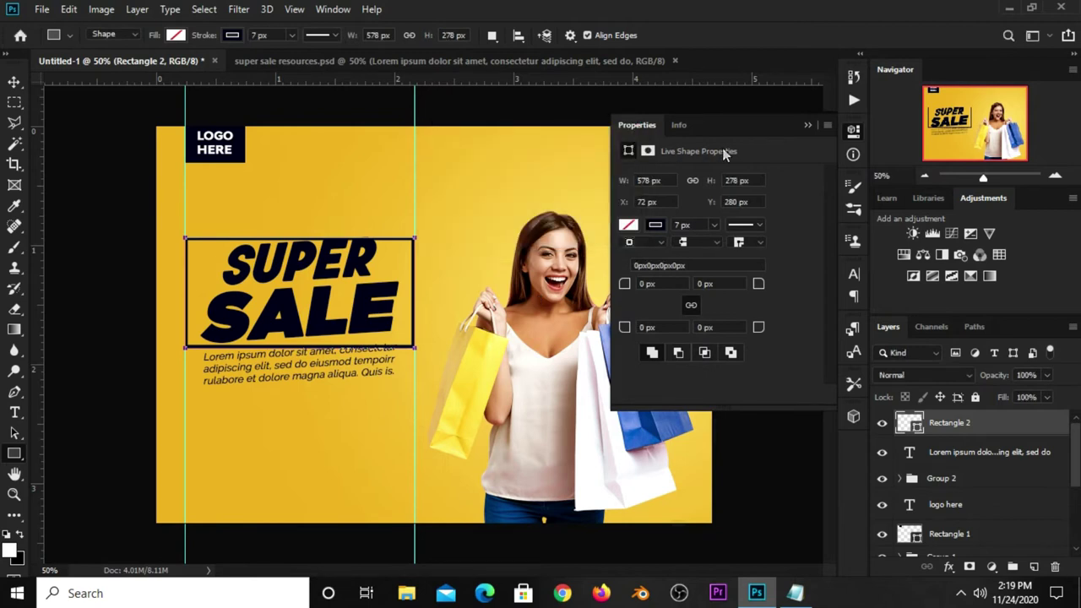
pyautogui.click(806, 126)
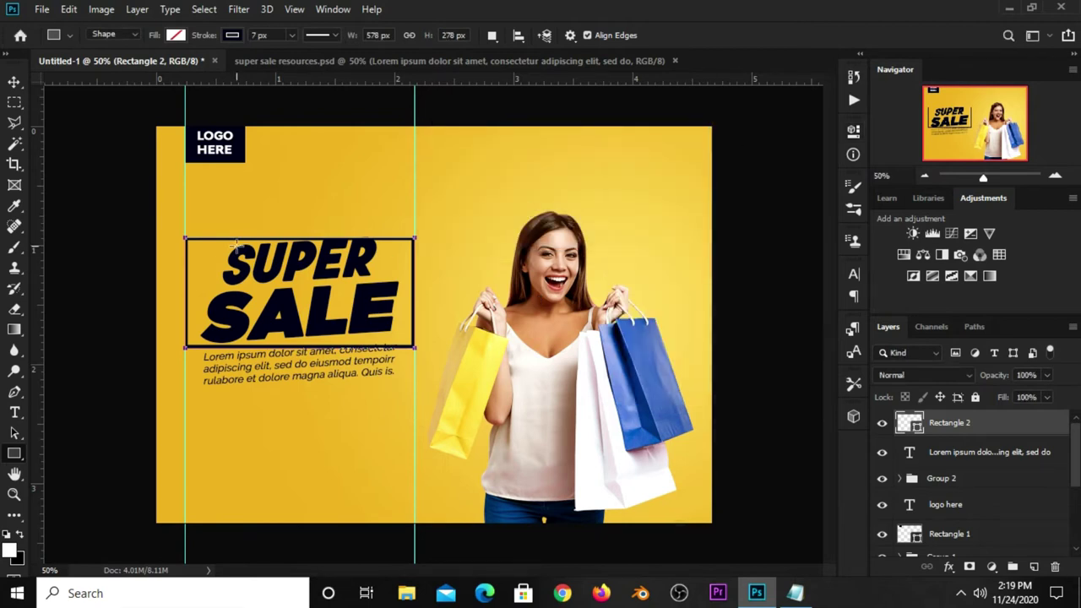
pyautogui.click(15, 83)
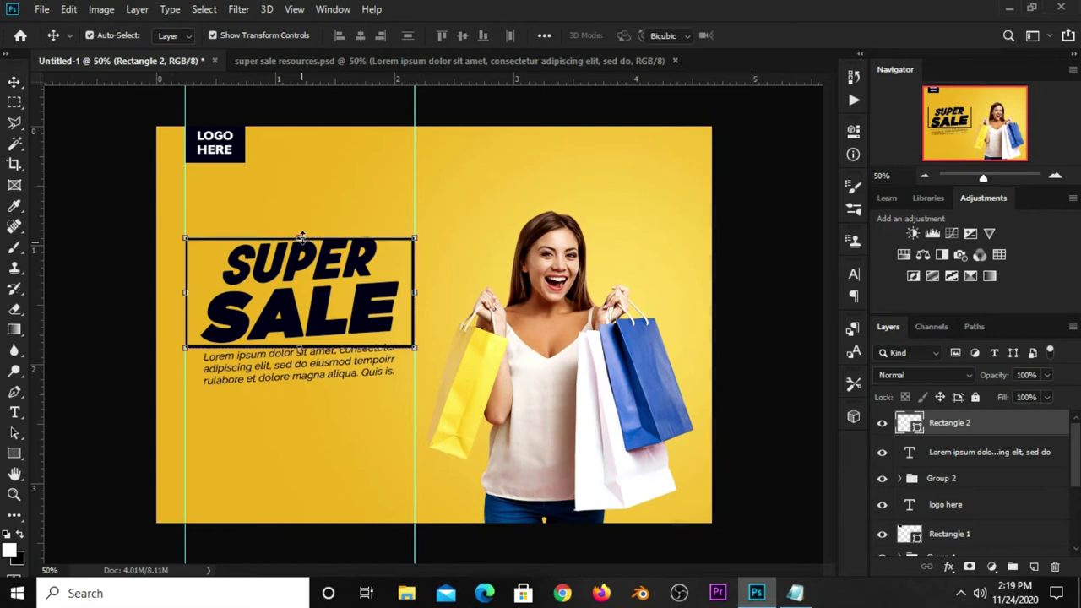
pyautogui.moveTo(299, 239); pyautogui.dragTo(304, 223)
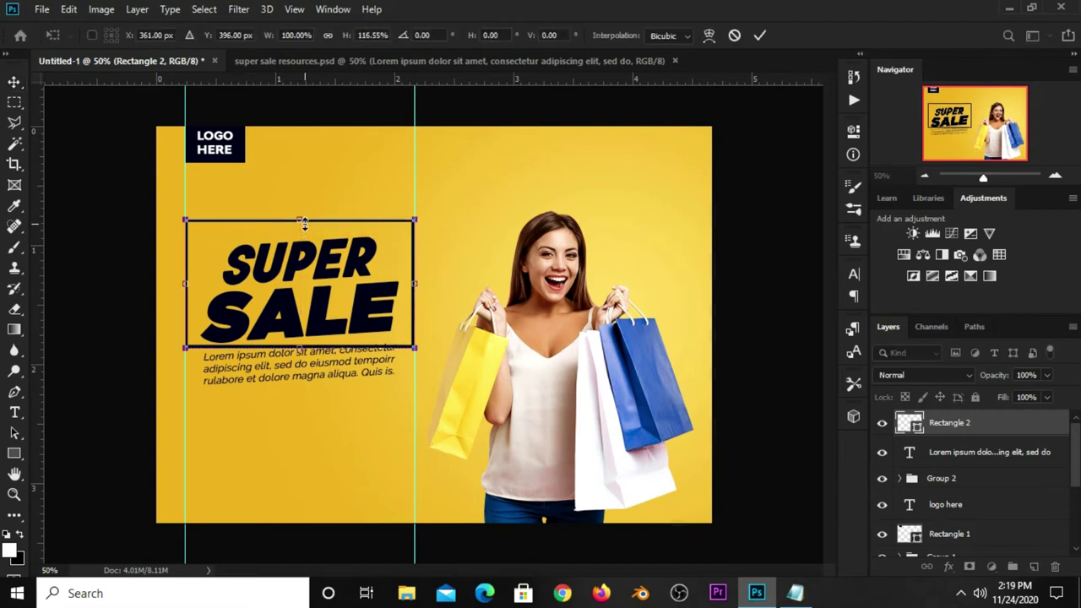
pyautogui.press('Return')
pyautogui.moveTo(291, 239); pyautogui.dragTo(291, 244)
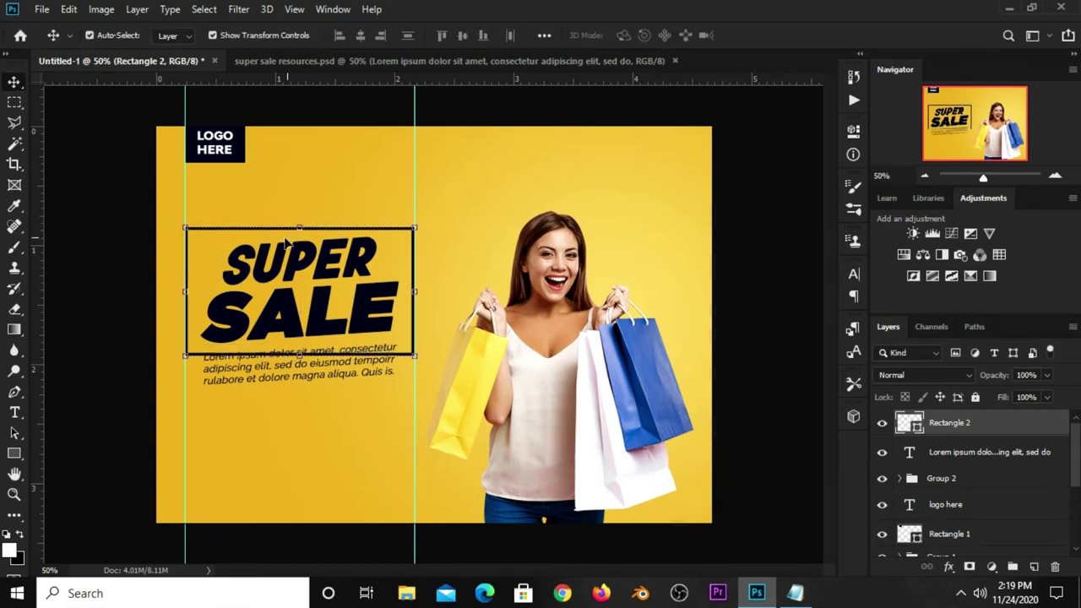
pyautogui.press('Up')
pyautogui.press('Up')
pyautogui.press('Up')
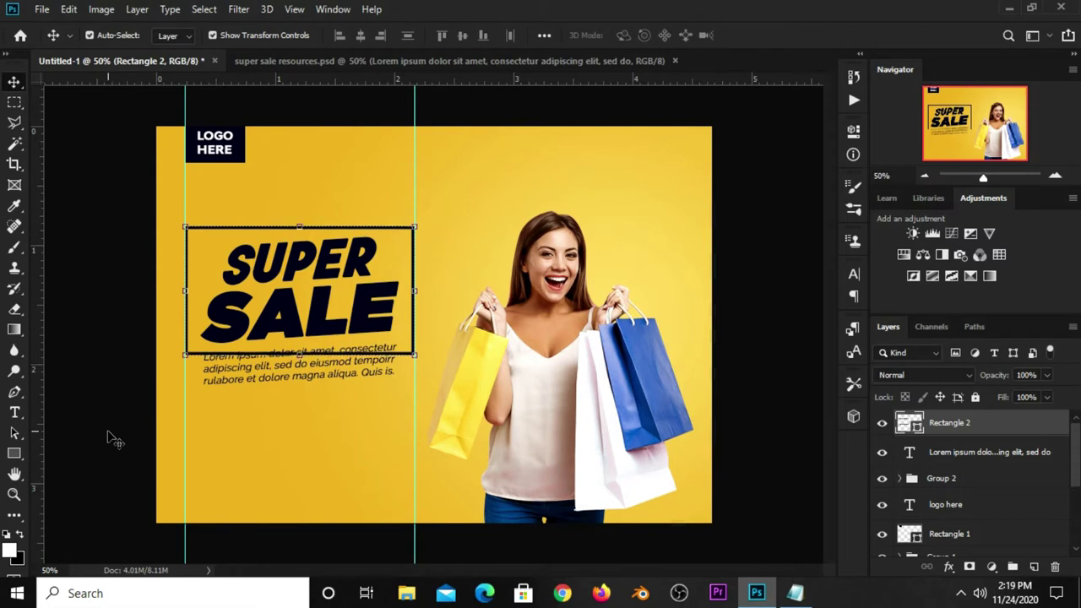
# Skew the frame so its right side rises about 3° like the text
pyautogui.hotkey('ctrl', 't')
pyautogui.rightClick(360, 281)
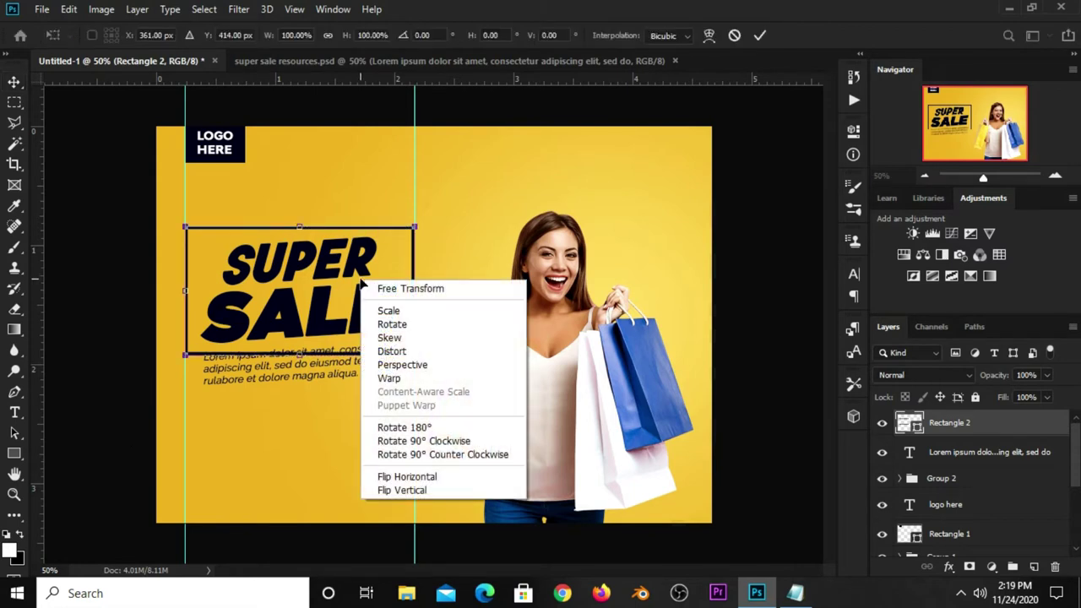
pyautogui.click(416, 340)
pyautogui.moveTo(422, 314); pyautogui.dragTo(420, 304)
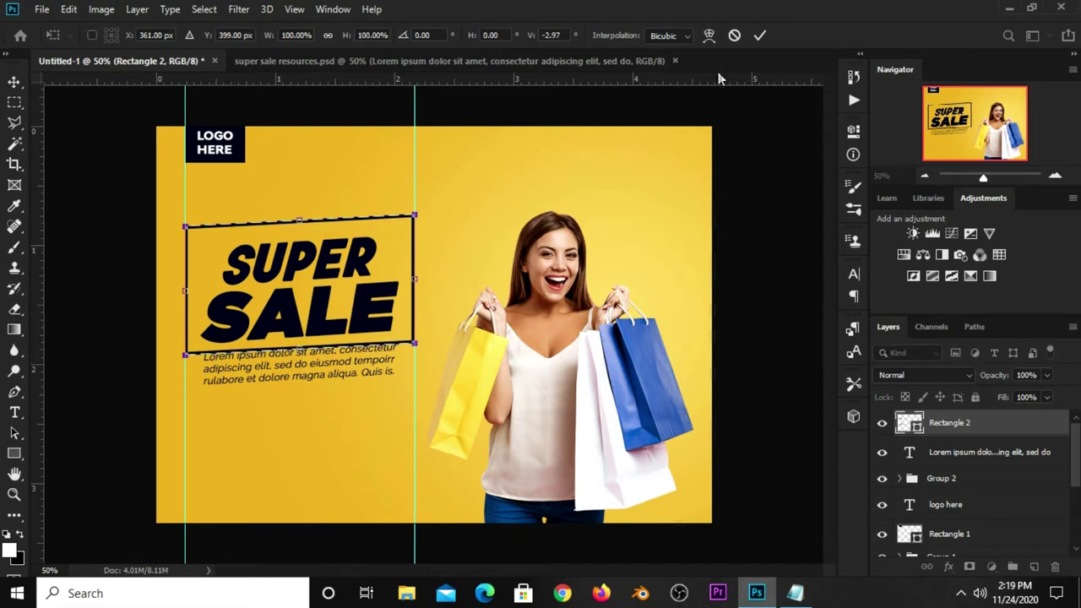
pyautogui.click(760, 36)
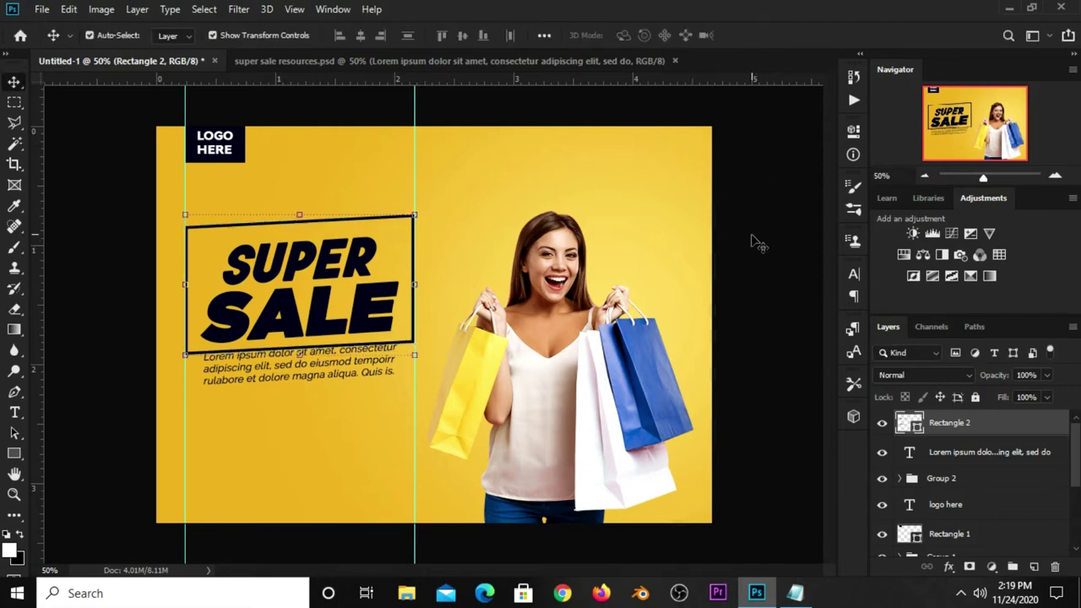
# Move the Lorem ipsum paragraph down below the SUPER SALE frame
pyautogui.click(296, 225)
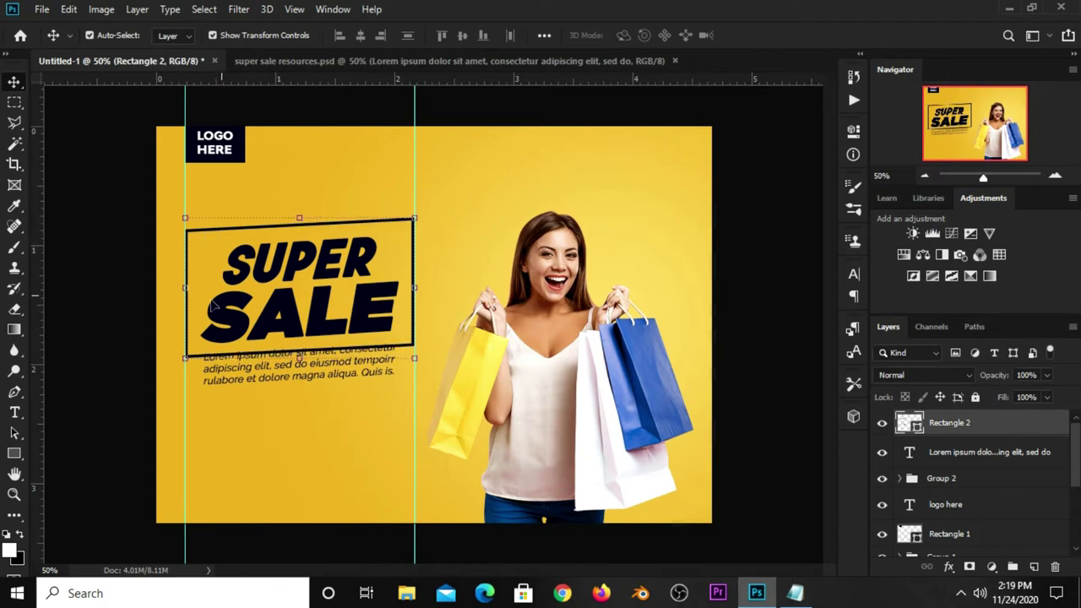
pyautogui.click(289, 371)
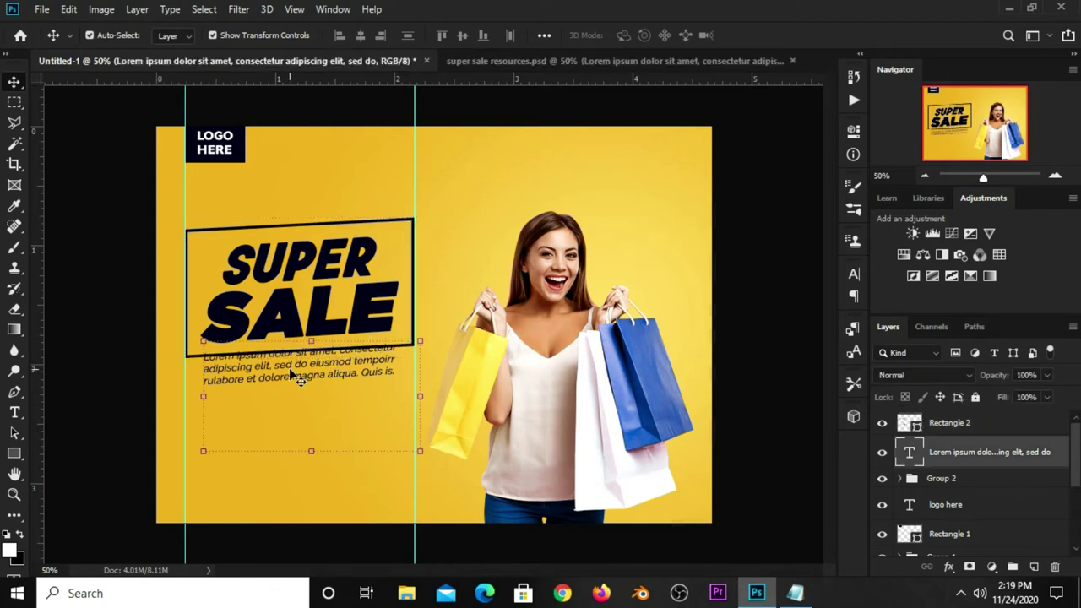
pyautogui.moveTo(288, 368); pyautogui.dragTo(301, 379)
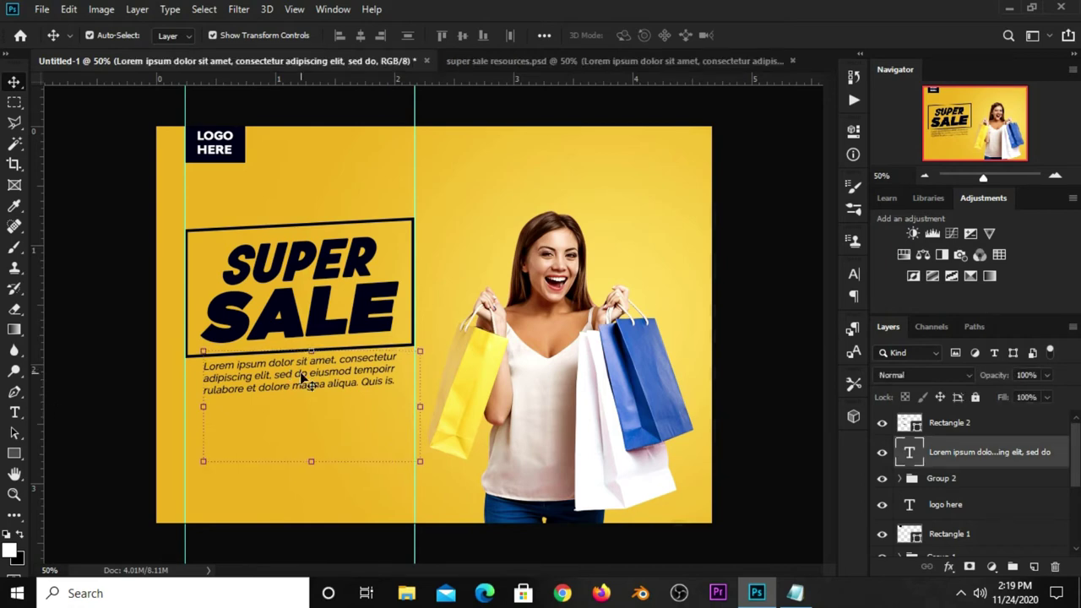
# With the Polygonal Lasso, select around the middle of the frame layer's sides
pyautogui.click(933, 424)
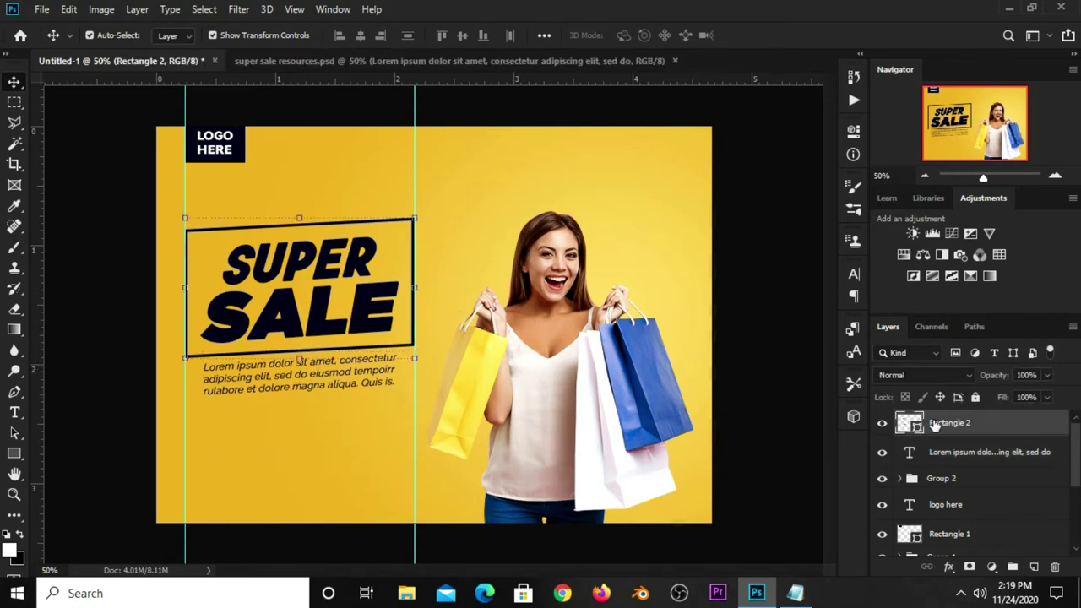
pyautogui.rightClick(12, 124)
pyautogui.click(63, 135)
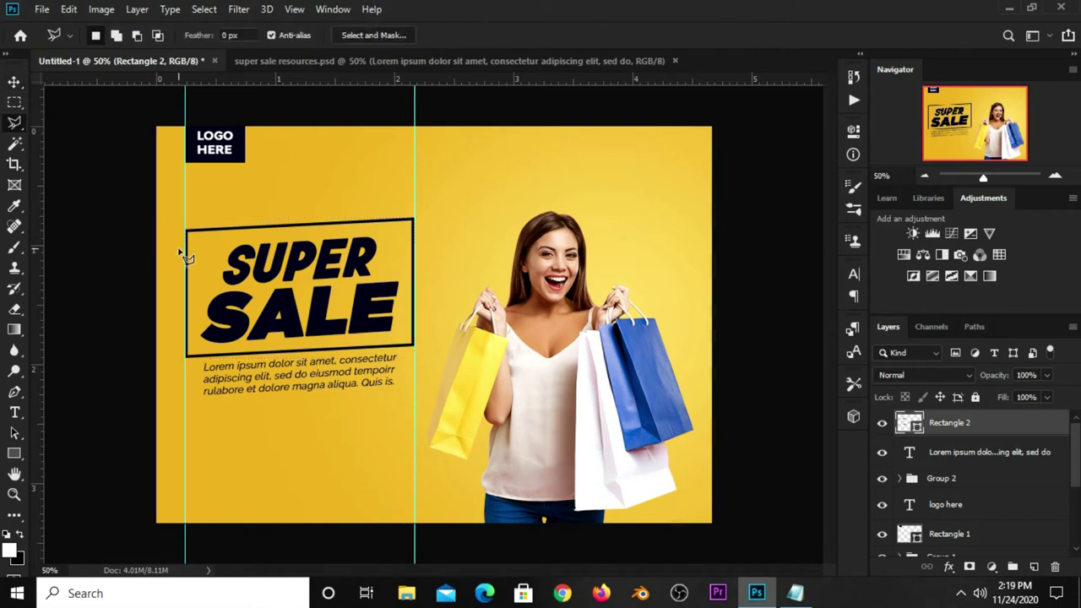
pyautogui.click(179, 250)
pyautogui.click(227, 223)
pyautogui.click(426, 247)
pyautogui.click(428, 319)
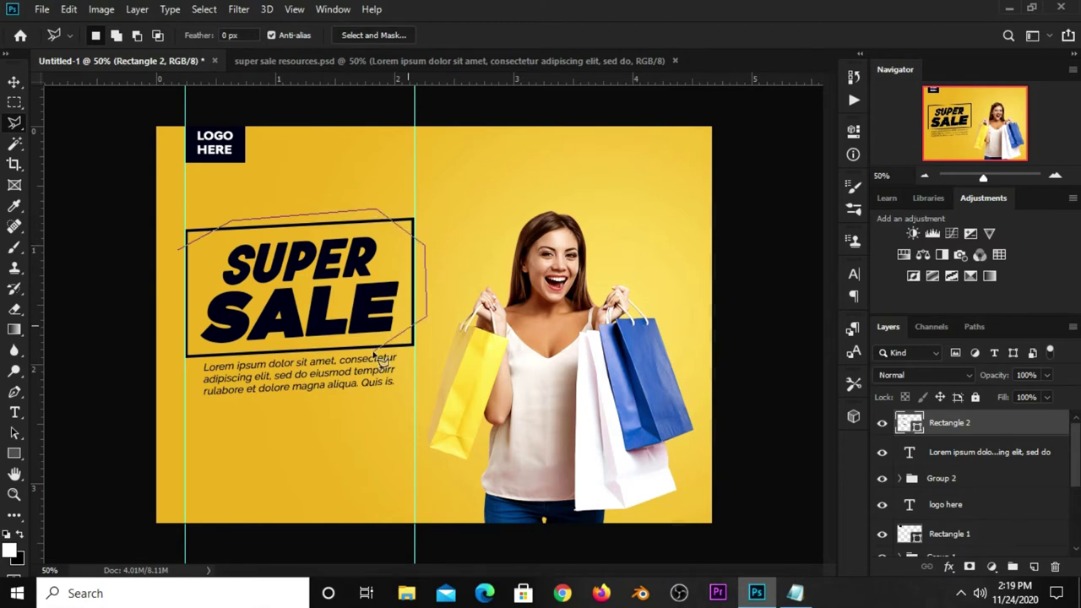
pyautogui.click(391, 361)
pyautogui.click(204, 365)
pyautogui.click(174, 313)
pyautogui.click(179, 253)
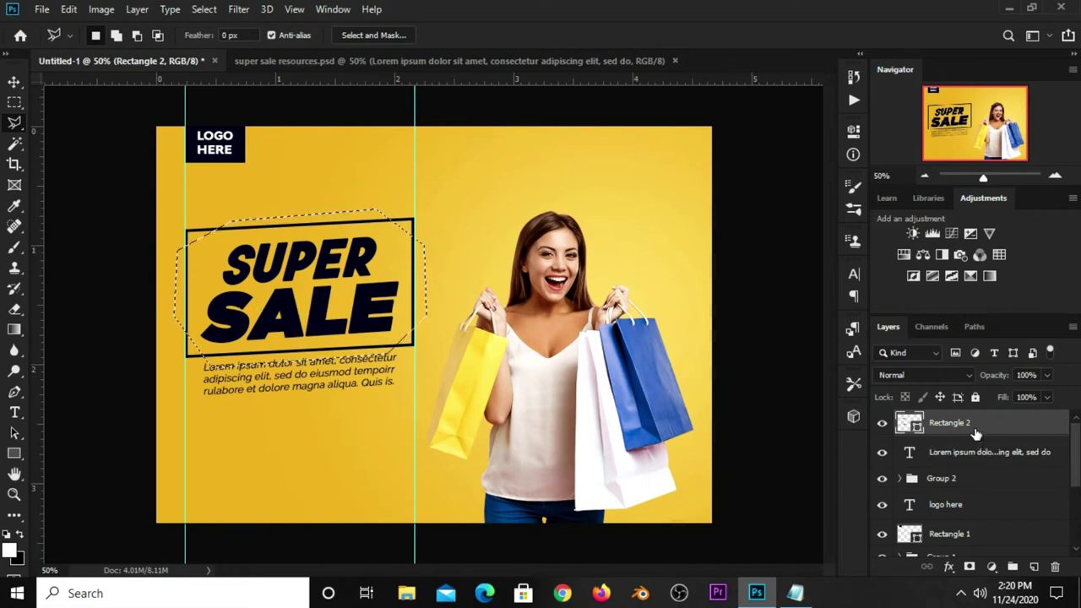
# Add a layer mask from the selection and invert it, leaving only corner brackets
pyautogui.click(969, 566)
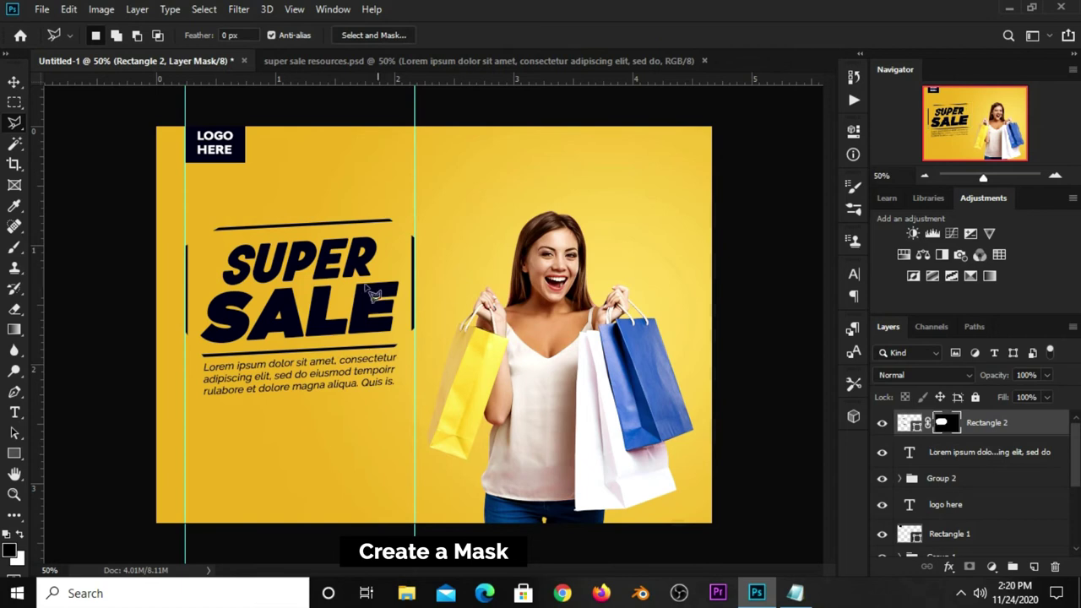
pyautogui.hotkey('ctrl', 'i')
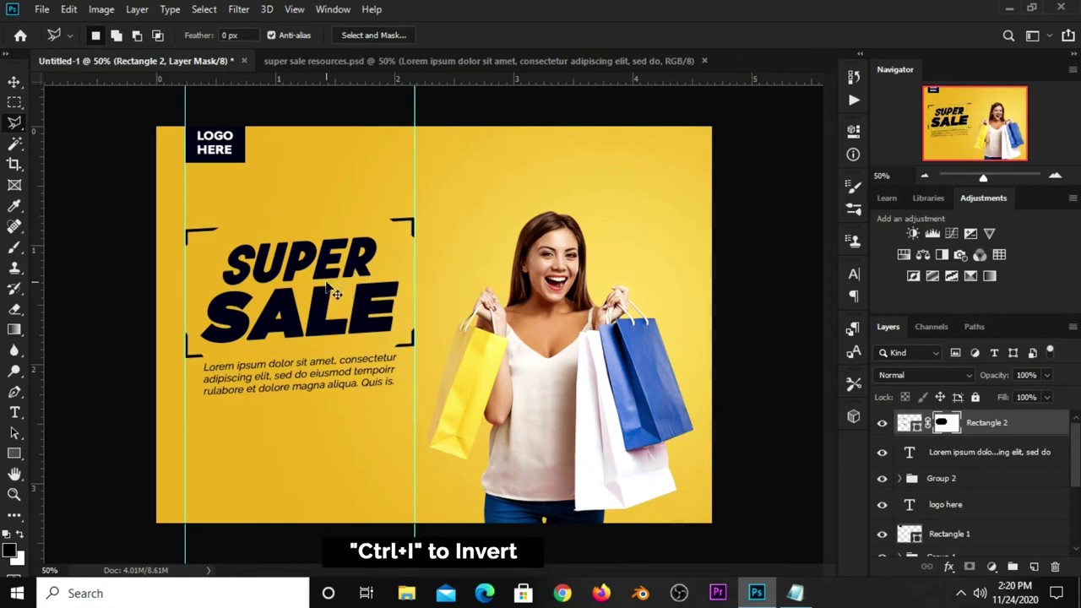
pyautogui.click(14, 82)
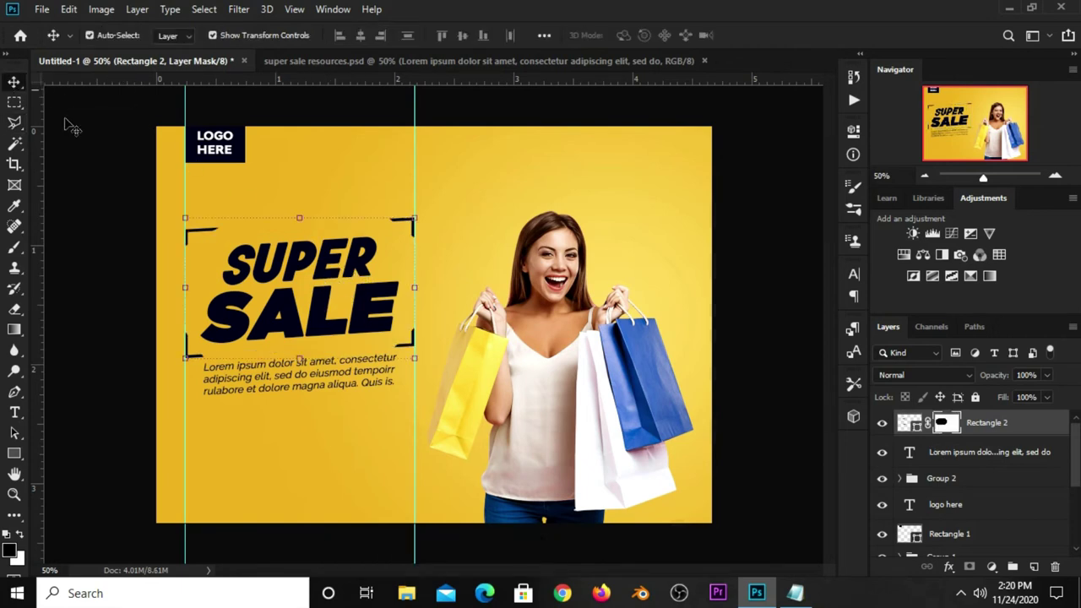
# Duplicate the SUPER text layer and select the original underneath
pyautogui.click(109, 193)
pyautogui.click(263, 277)
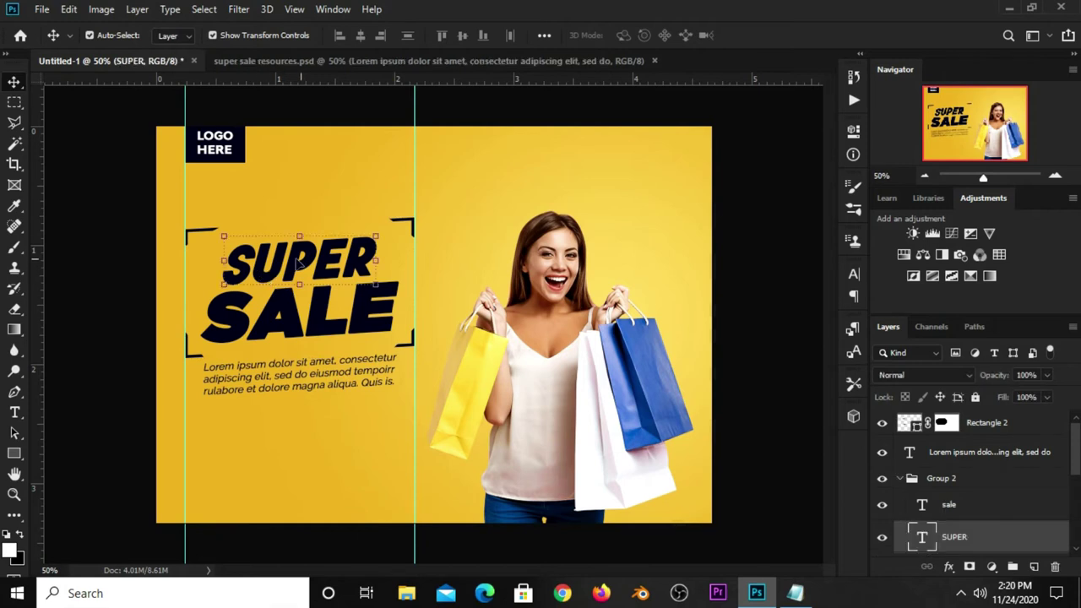
pyautogui.scroll(-1, 1017, 509)
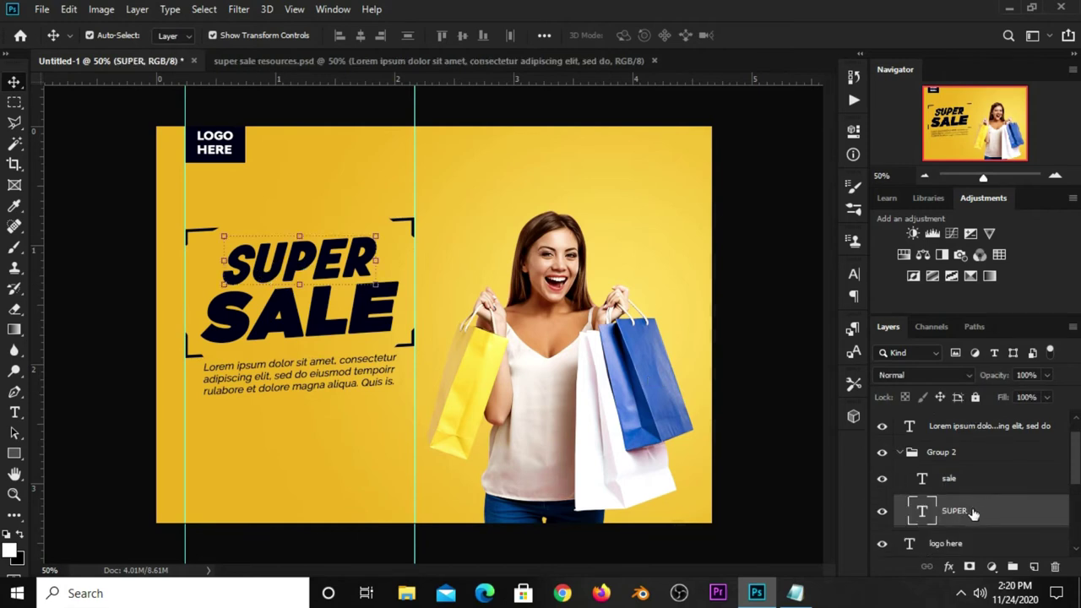
pyautogui.hotkey('ctrl', 'j')
pyautogui.scroll(-1, 963, 485)
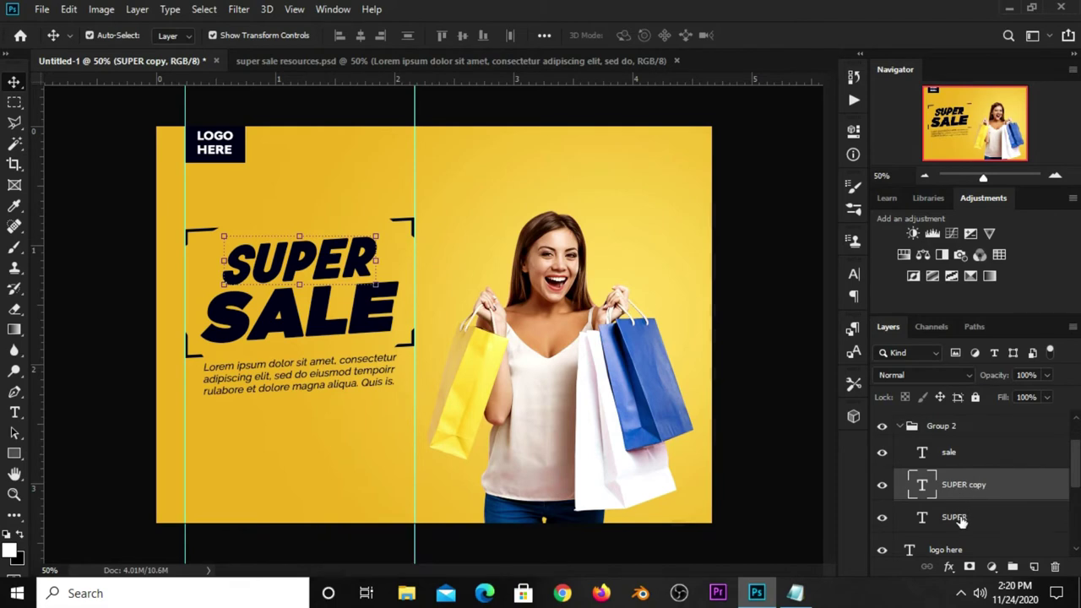
pyautogui.click(960, 519)
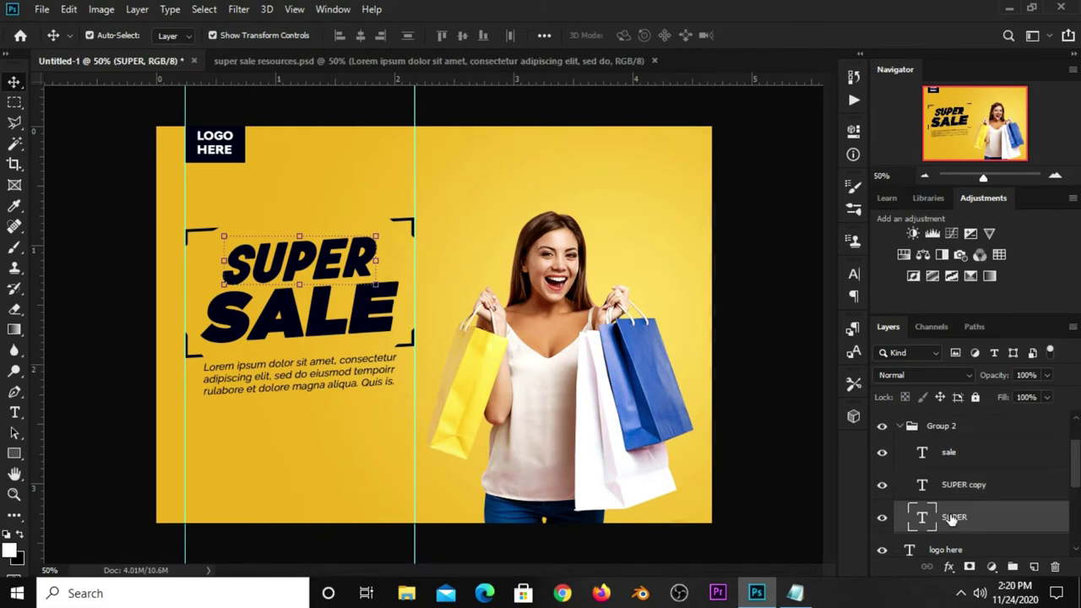
# Set the original SUPER text colour to #ffffff and nudge it one step right
pyautogui.click(854, 274)
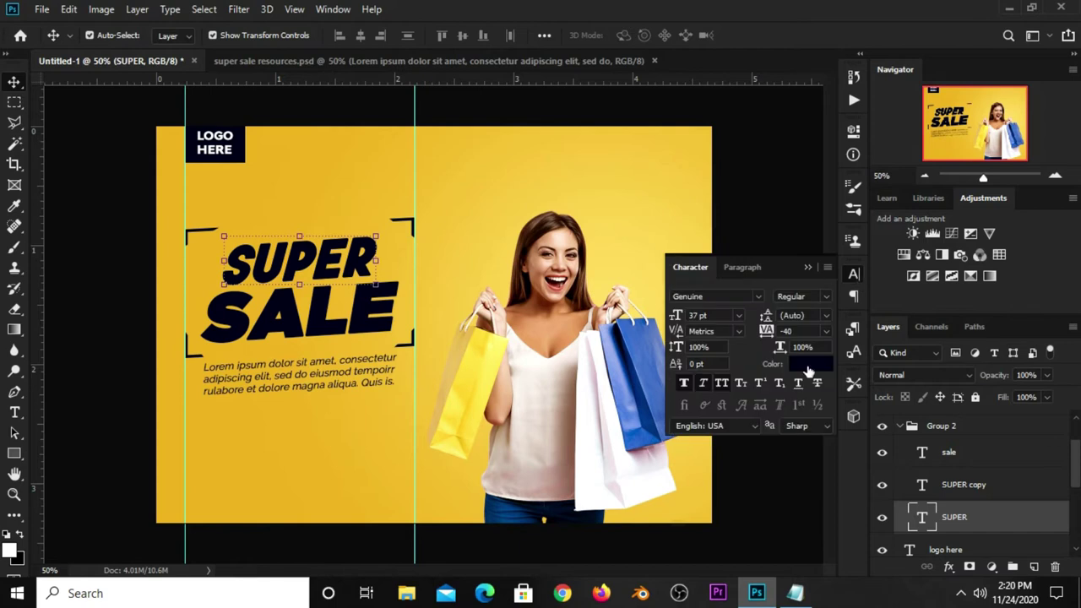
pyautogui.click(807, 368)
pyautogui.click(376, 306)
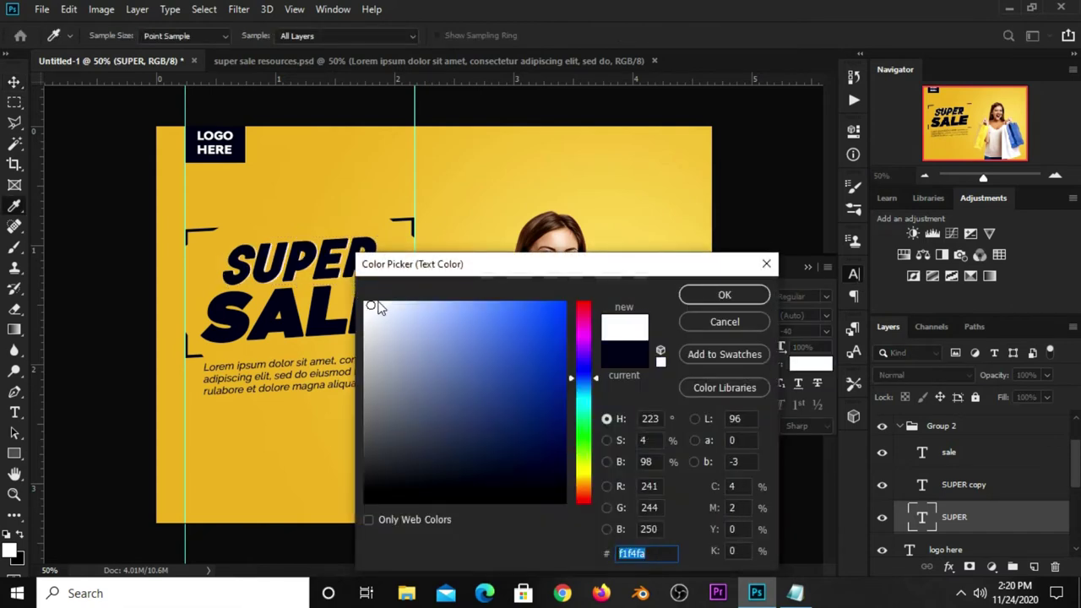
pyautogui.moveTo(369, 305); pyautogui.dragTo(361, 302)
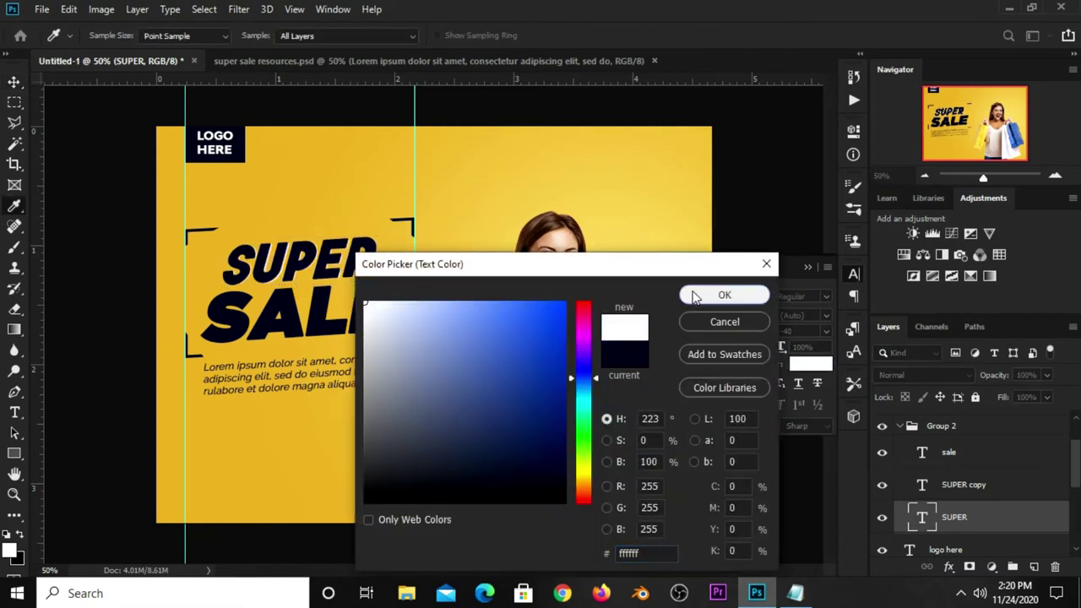
pyautogui.click(709, 294)
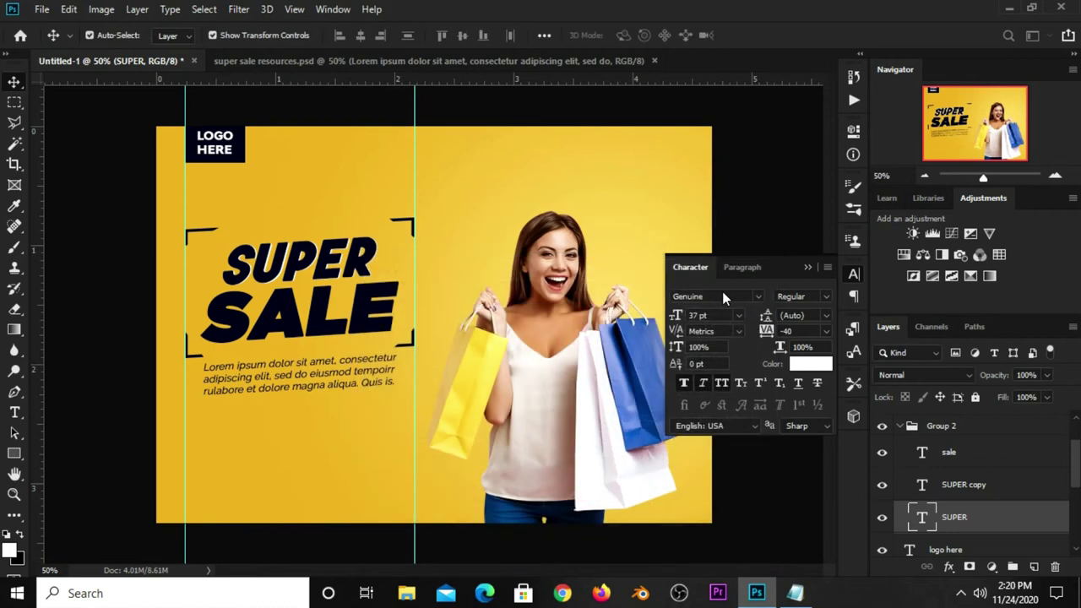
pyautogui.click(809, 268)
pyautogui.press('Right')
pyautogui.press('Right')
pyautogui.click(740, 333)
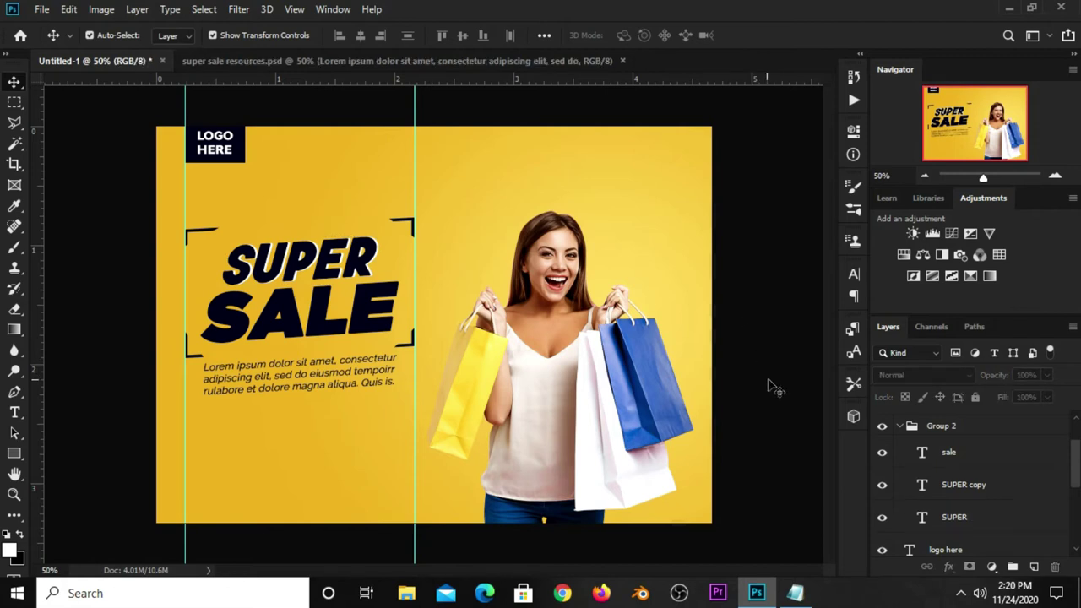
# Draw a rectangle bar just above the SUPER SALE frame
pyautogui.click(900, 426)
pyautogui.click(882, 426)
pyautogui.click(881, 426)
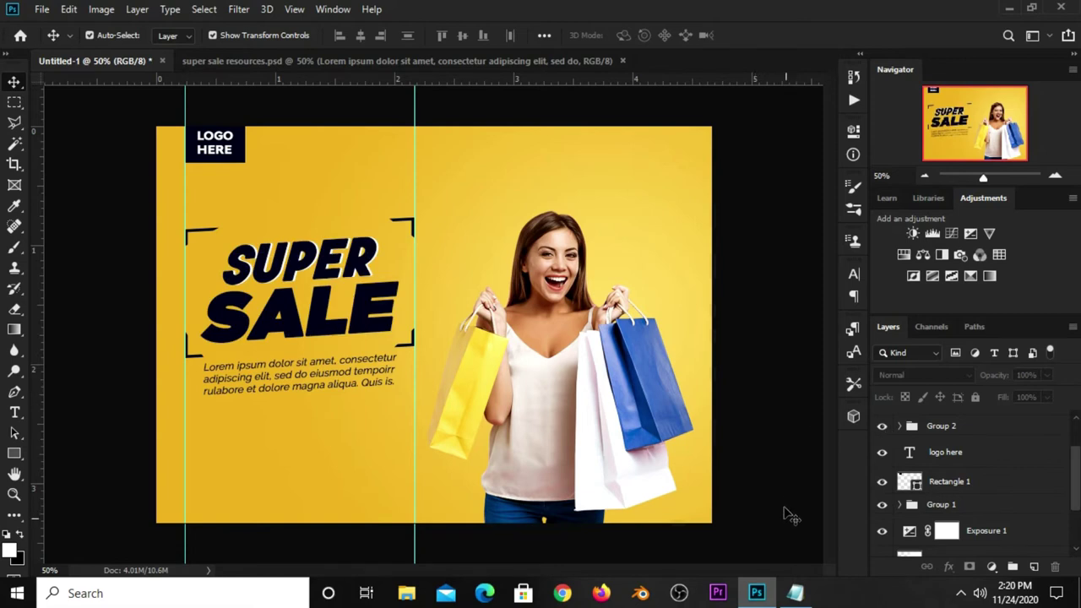
pyautogui.rightClick(14, 454)
pyautogui.click(85, 454)
pyautogui.moveTo(196, 195); pyautogui.dragTo(379, 219)
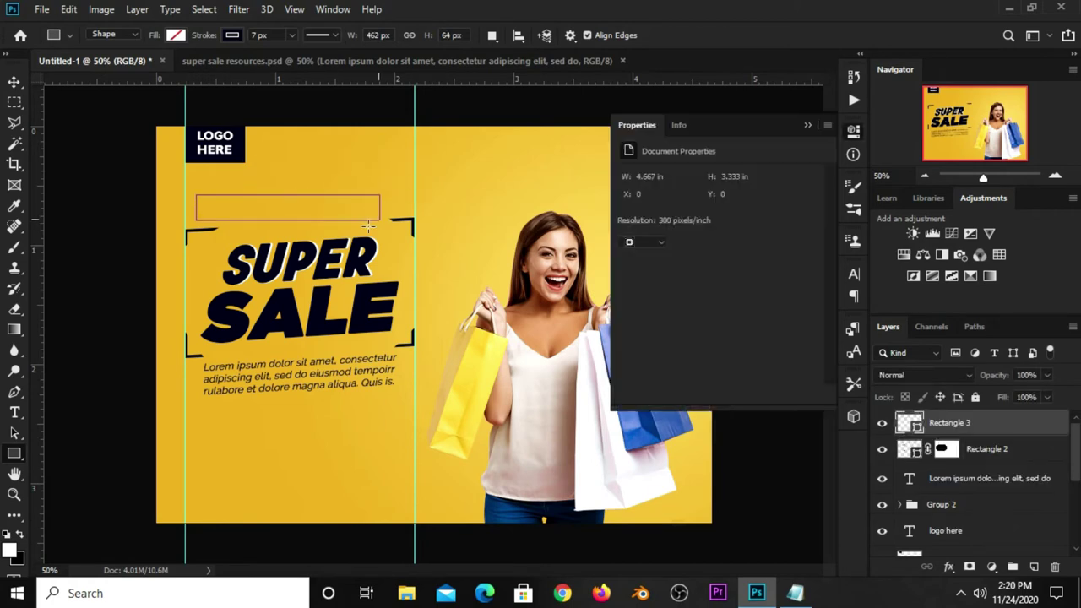
# Fill the bar with dark navy #050e25 sampled from SALE, and move it into place
pyautogui.click(176, 36)
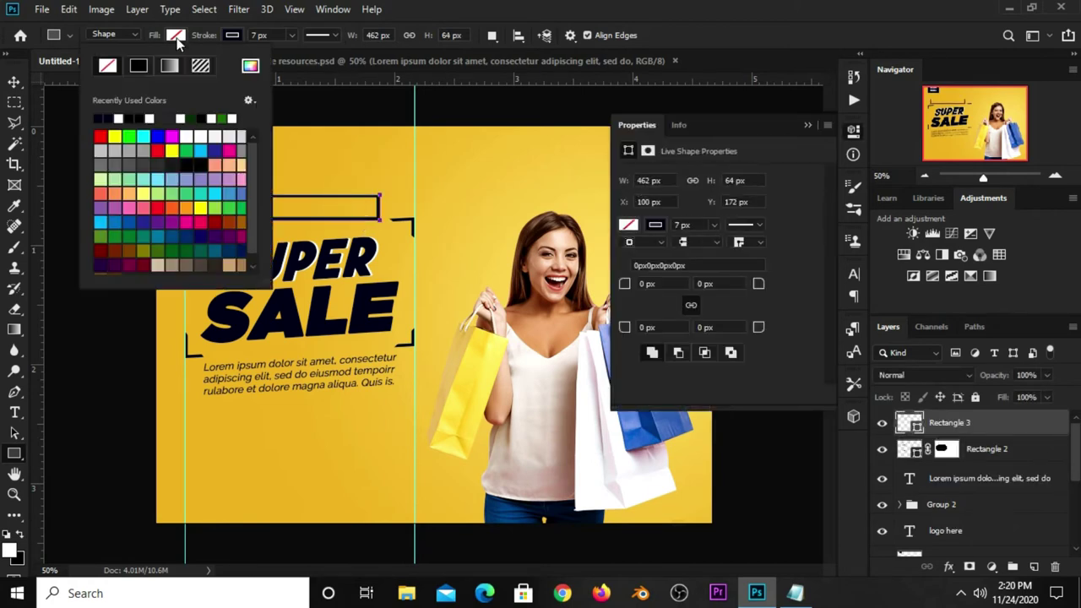
pyautogui.click(250, 66)
pyautogui.click(292, 306)
pyautogui.click(725, 295)
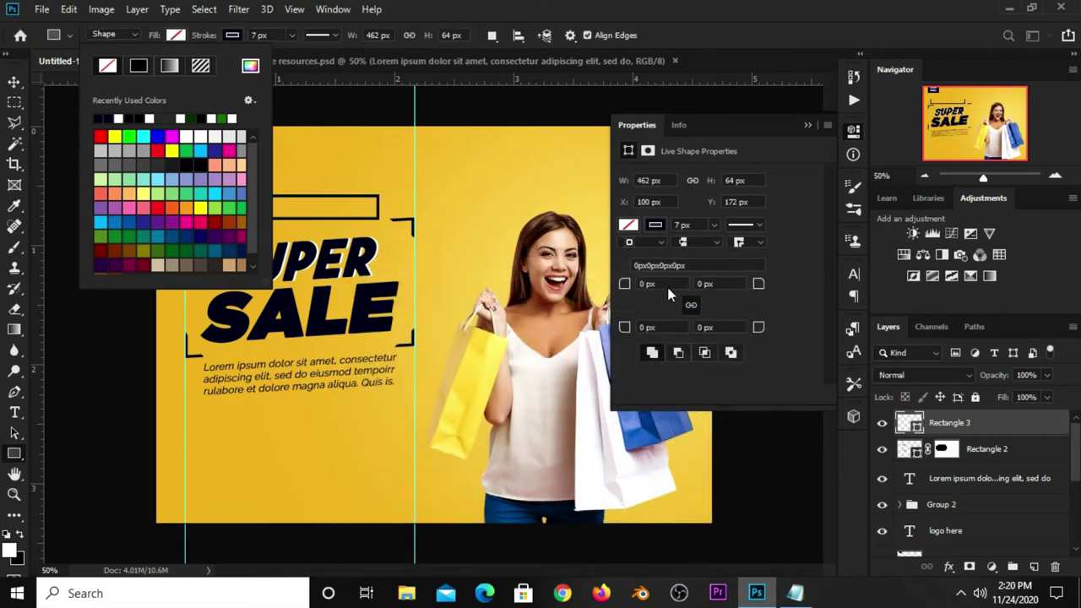
pyautogui.click(804, 164)
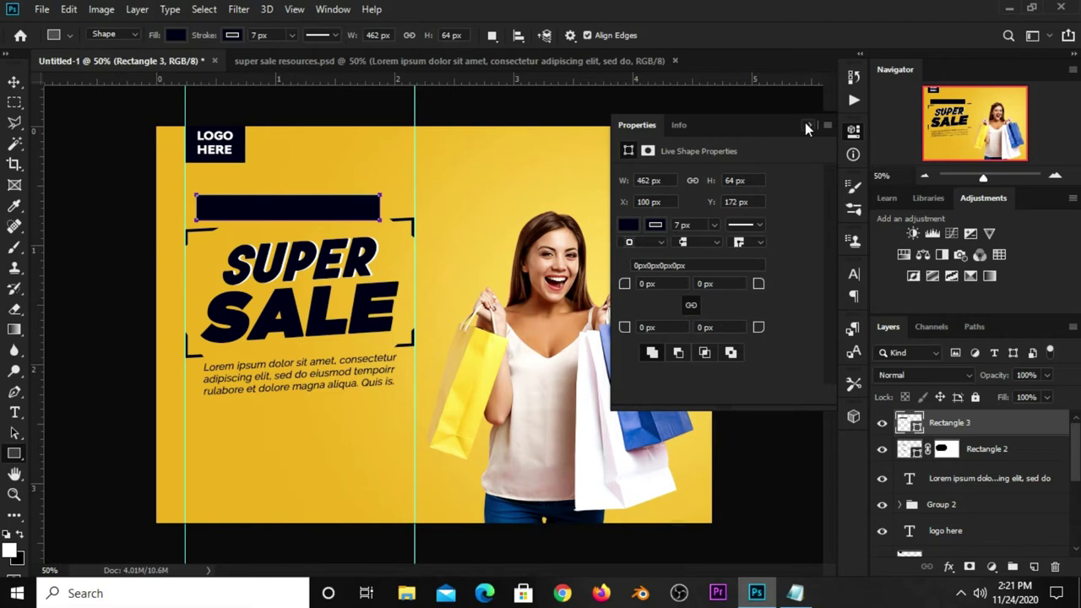
pyautogui.click(806, 125)
pyautogui.press('v')
pyautogui.moveTo(290, 209); pyautogui.dragTo(303, 198)
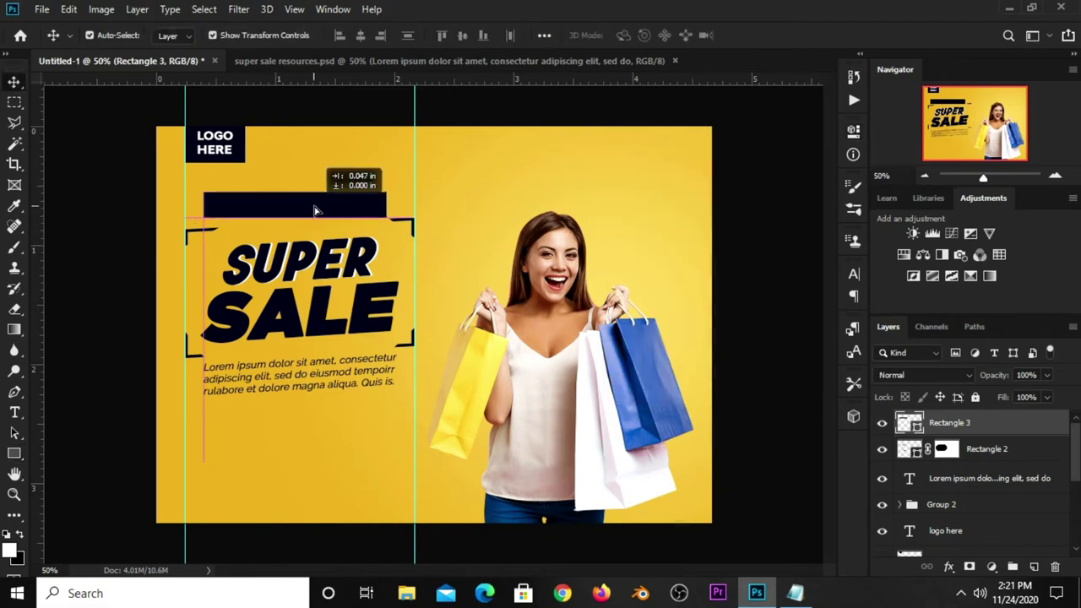
# Bring the Notepad phrase list forward at the 'save up to 70%' line
pyautogui.click(794, 593)
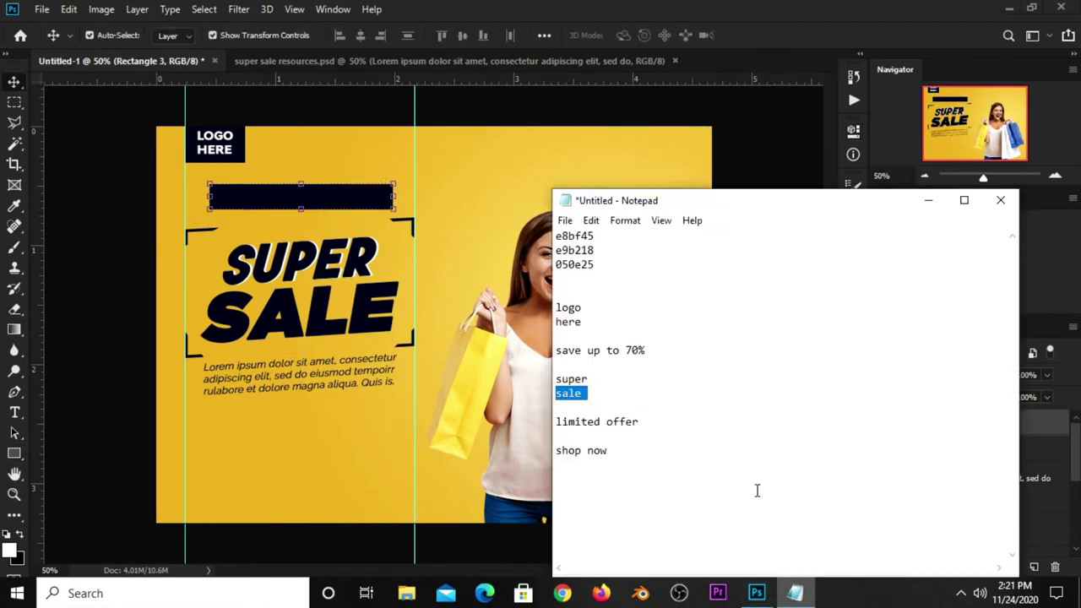
pyautogui.moveTo(647, 350); pyautogui.dragTo(592, 349)
pyautogui.click(556, 350)
# Copy the 'save up to 70%' line from Notepad and paste it as new text
pyautogui.moveTo(663, 351); pyautogui.dragTo(568, 350)
pyautogui.rightClick(574, 350)
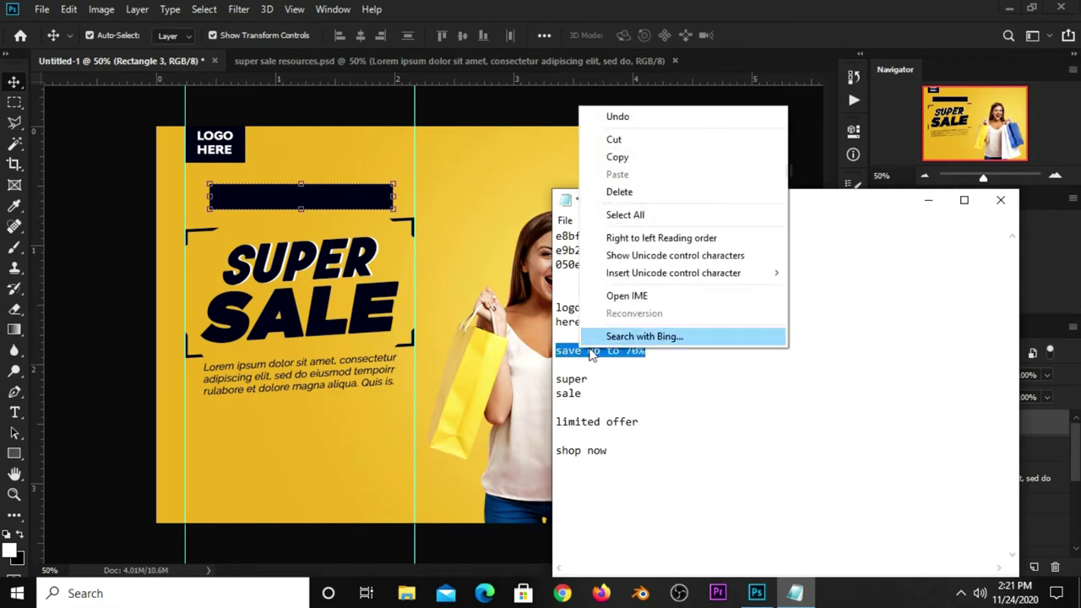
pyautogui.click(623, 158)
pyautogui.click(752, 42)
pyautogui.click(14, 413)
pyautogui.click(67, 411)
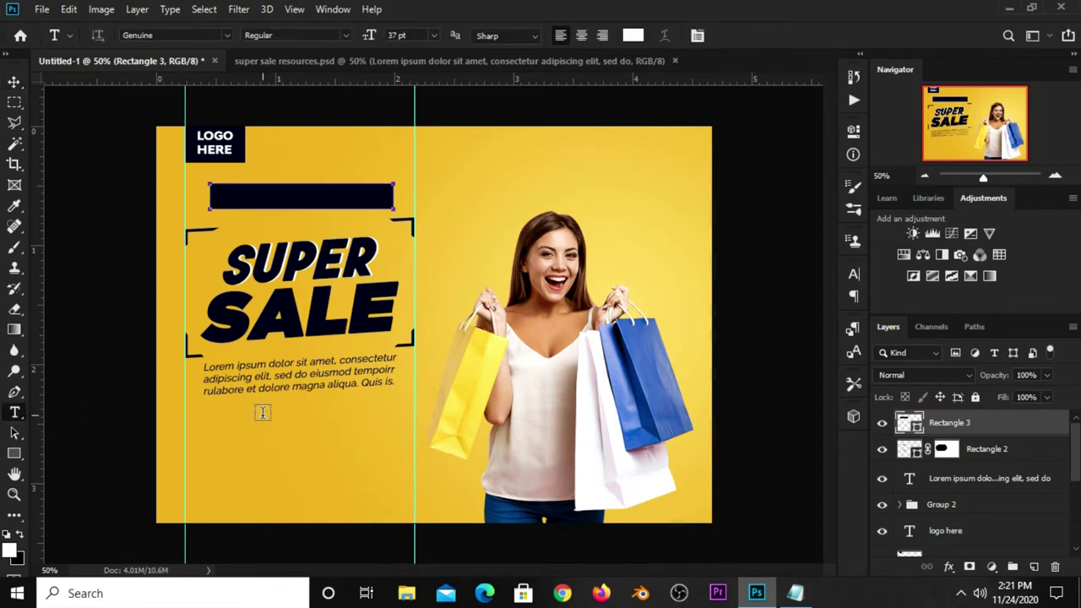
pyautogui.click(273, 420)
pyautogui.hotkey('ctrl', 'v')
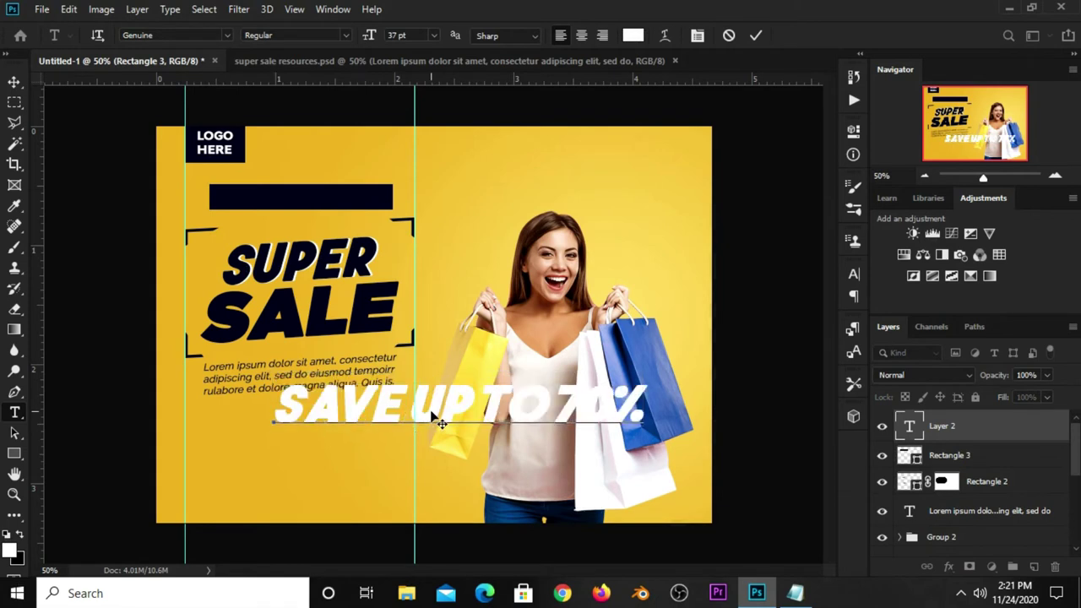
pyautogui.click(756, 35)
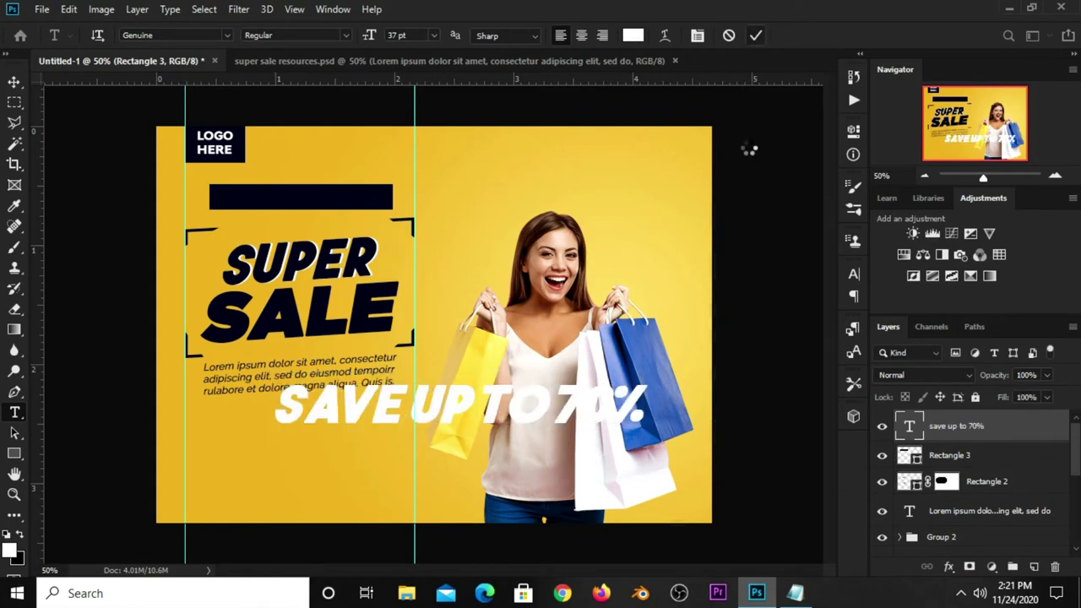
# Set the SAVE UP TO 70% text font to Adlinnaka Bold
pyautogui.click(856, 281)
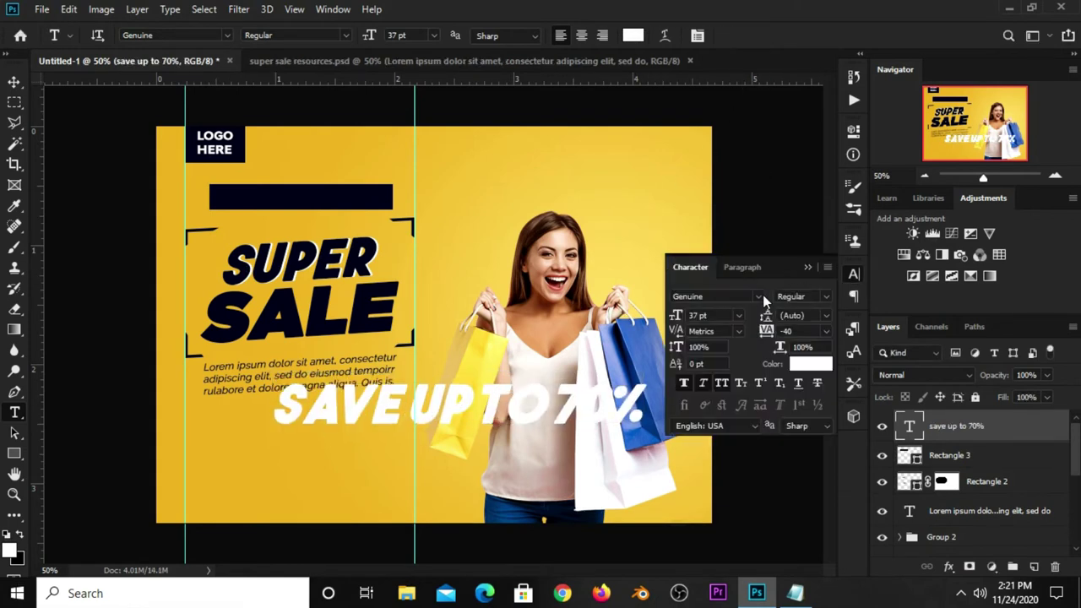
pyautogui.click(759, 295)
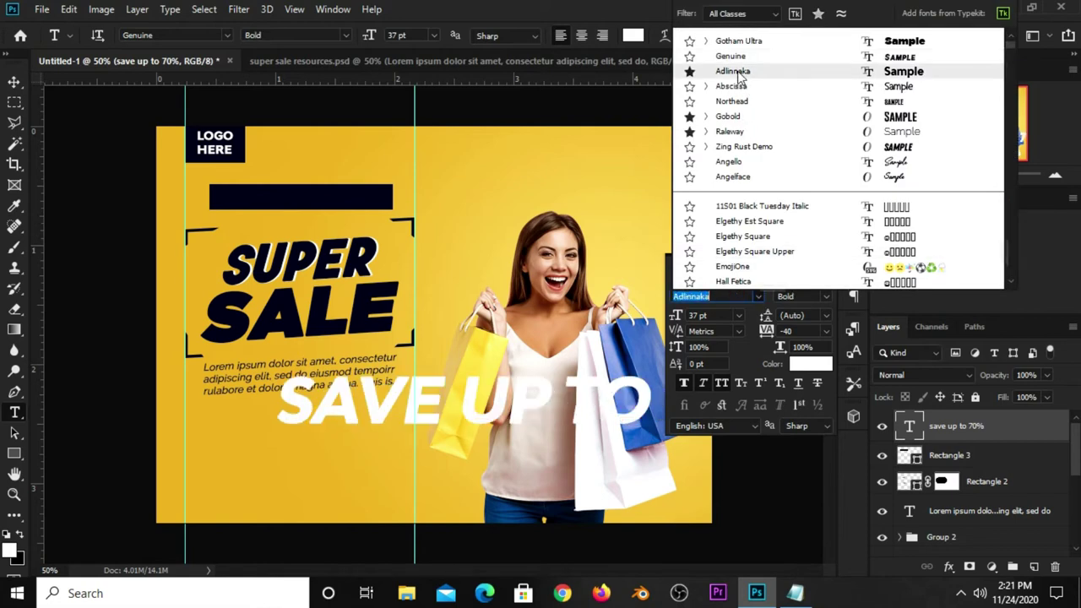
pyautogui.click(733, 71)
pyautogui.click(809, 268)
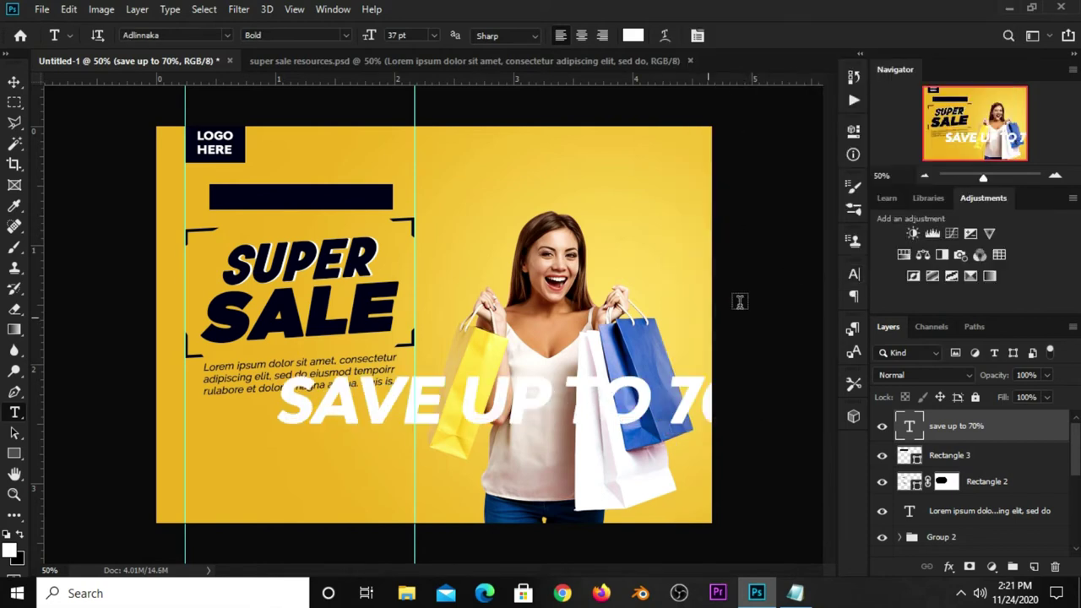
pyautogui.press('v')
# Scale the SAVE UP TO 70% text down to fit onto the navy bar
pyautogui.hotkey('ctrl', 't')
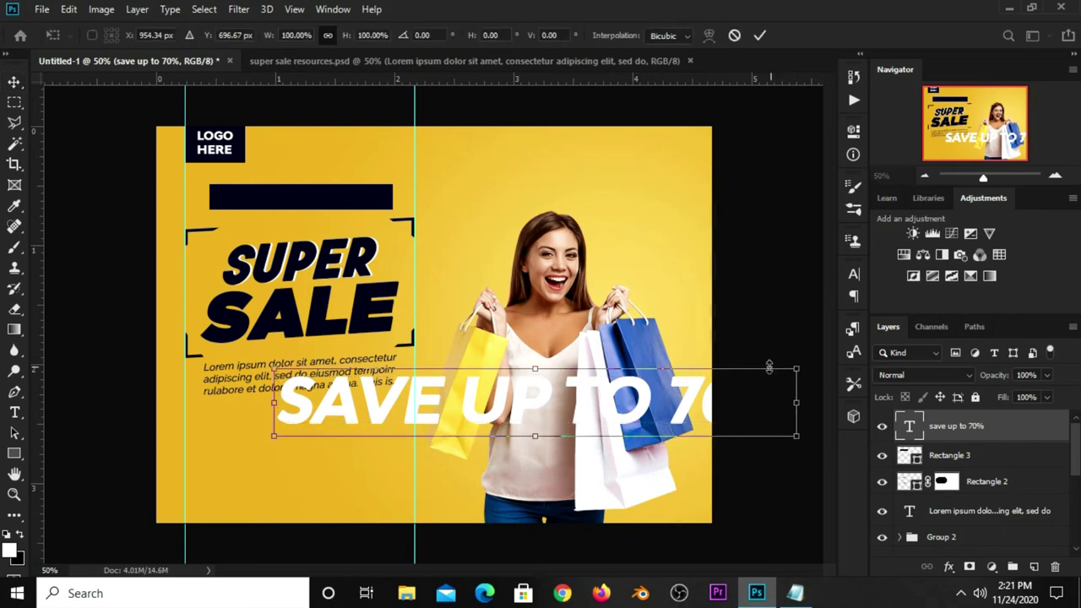
pyautogui.moveTo(792, 376)
pyautogui.mouseDown()
pyautogui.moveTo(526, 418)
pyautogui.moveTo(431, 243)
pyautogui.moveTo(430, 197)
pyautogui.moveTo(355, 178)
pyautogui.moveTo(338, 196)
pyautogui.mouseUp()
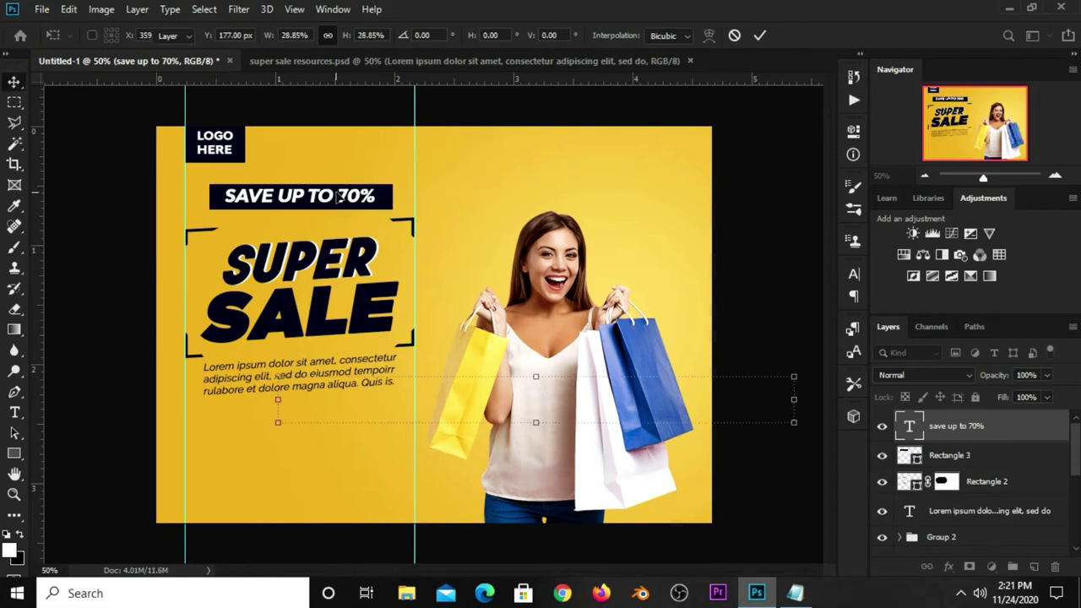
pyautogui.press('Return')
pyautogui.hotkey('ctrl', 't')
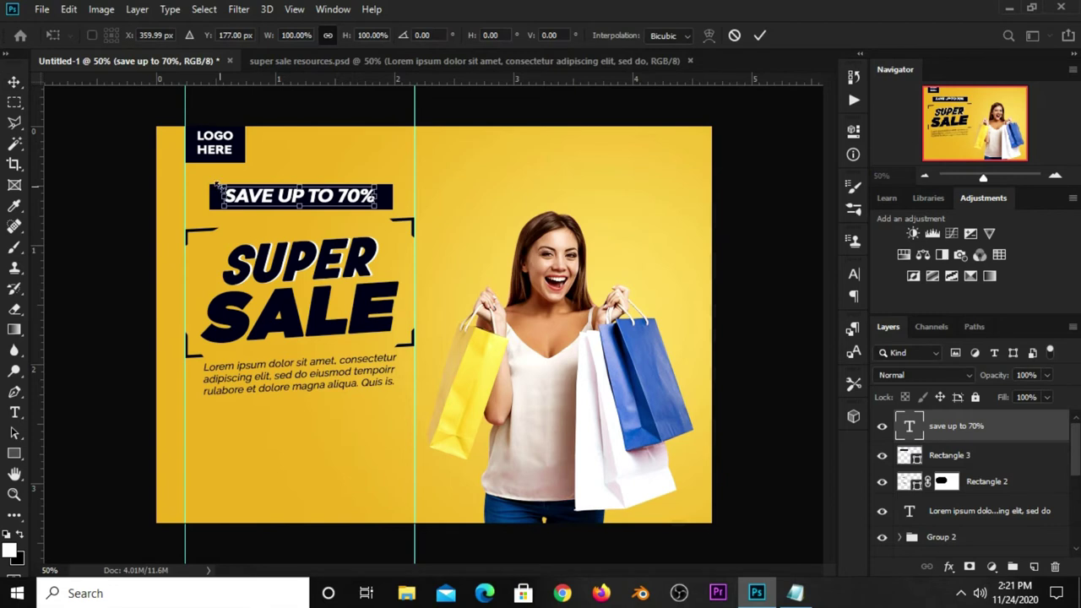
pyautogui.moveTo(216, 185); pyautogui.dragTo(223, 188)
pyautogui.press('Return')
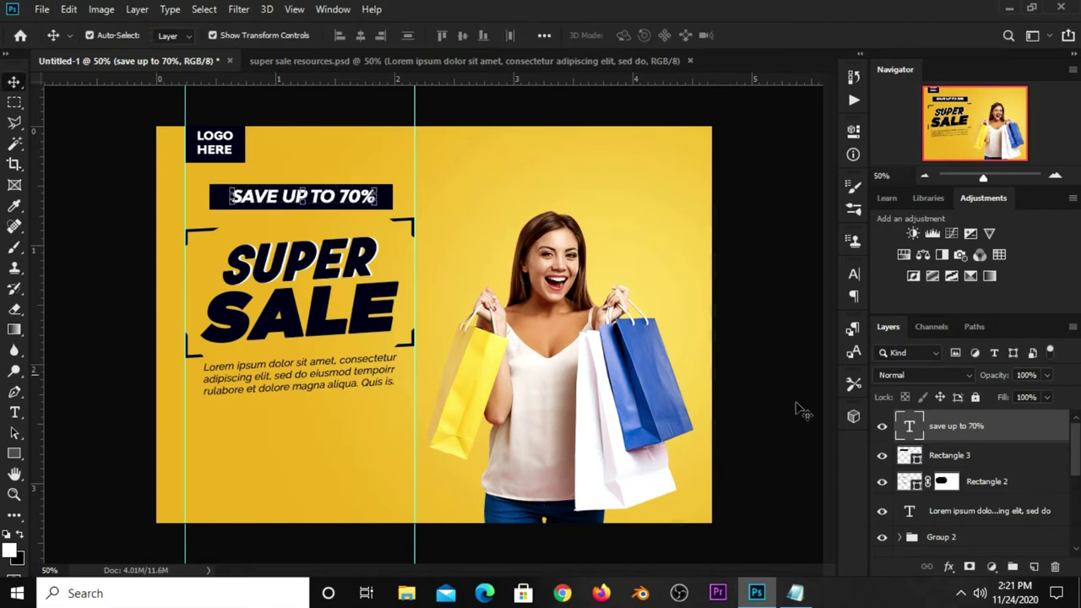
# Center the SAVE UP TO 70% text vertically and horizontally on the navy bar
pyautogui.keyDown('shift'); pyautogui.click(957, 456); pyautogui.keyUp('shift')
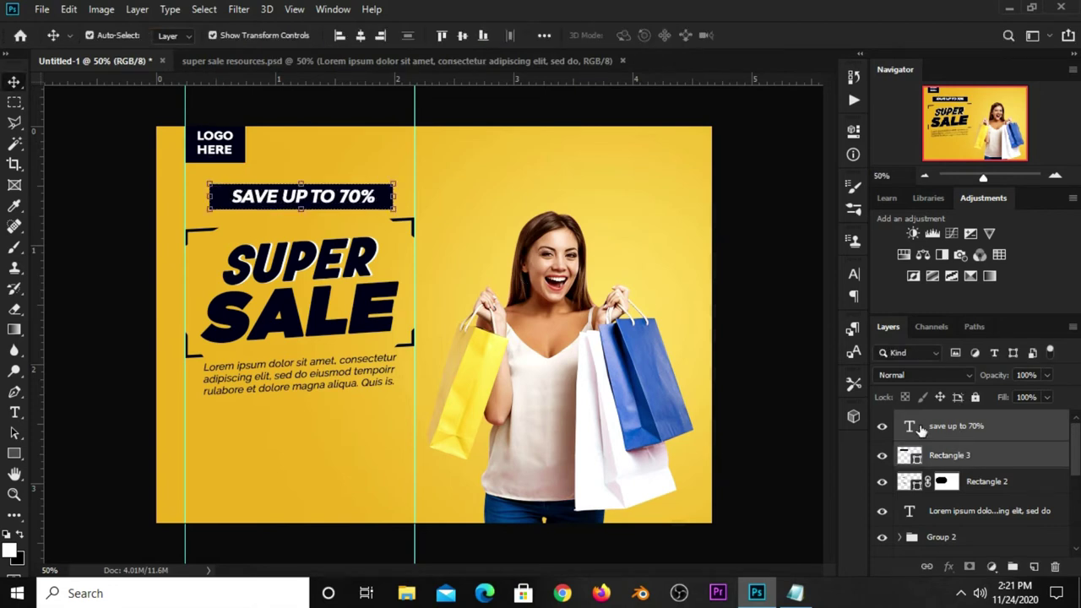
pyautogui.click(544, 36)
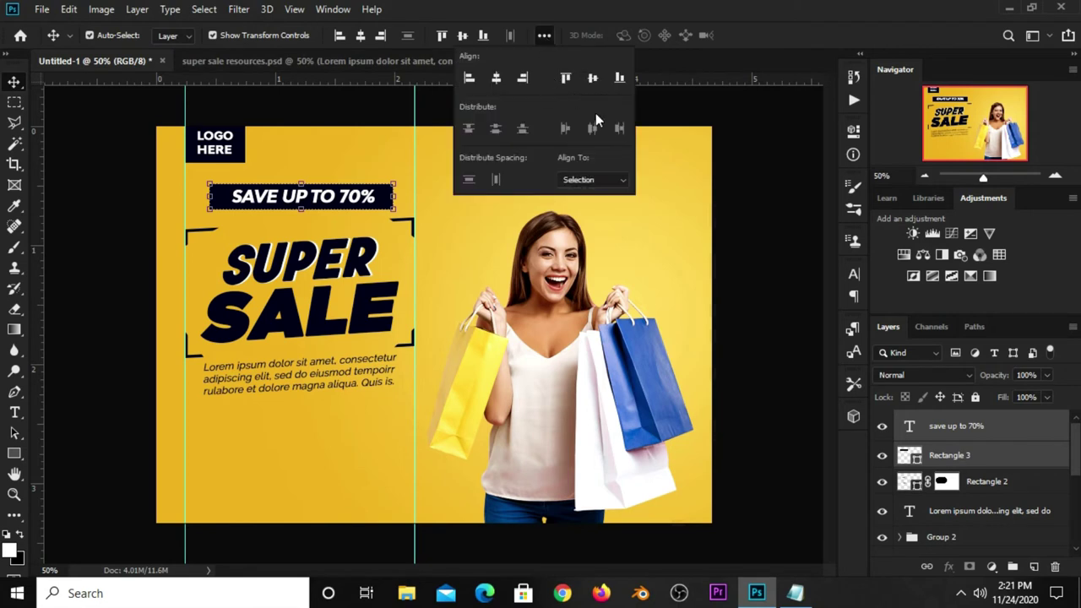
pyautogui.click(592, 82)
pyautogui.click(495, 77)
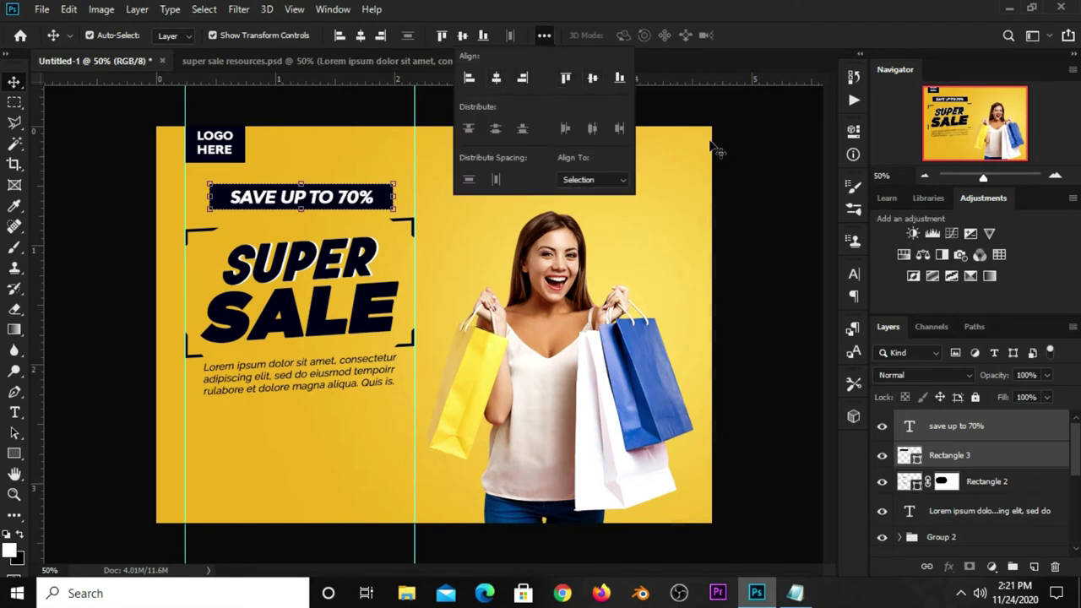
pyautogui.click(747, 157)
# Group the SAVE UP TO 70% text and navy bar into Group 3
pyautogui.click(946, 427)
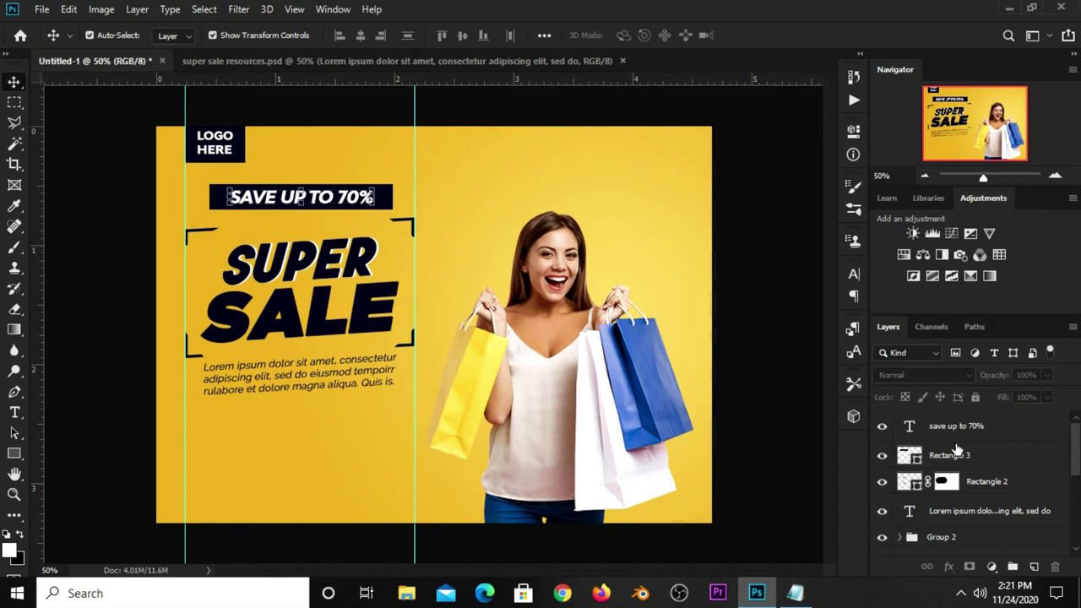
pyautogui.keyDown('shift'); pyautogui.click(956, 457); pyautogui.keyUp('shift')
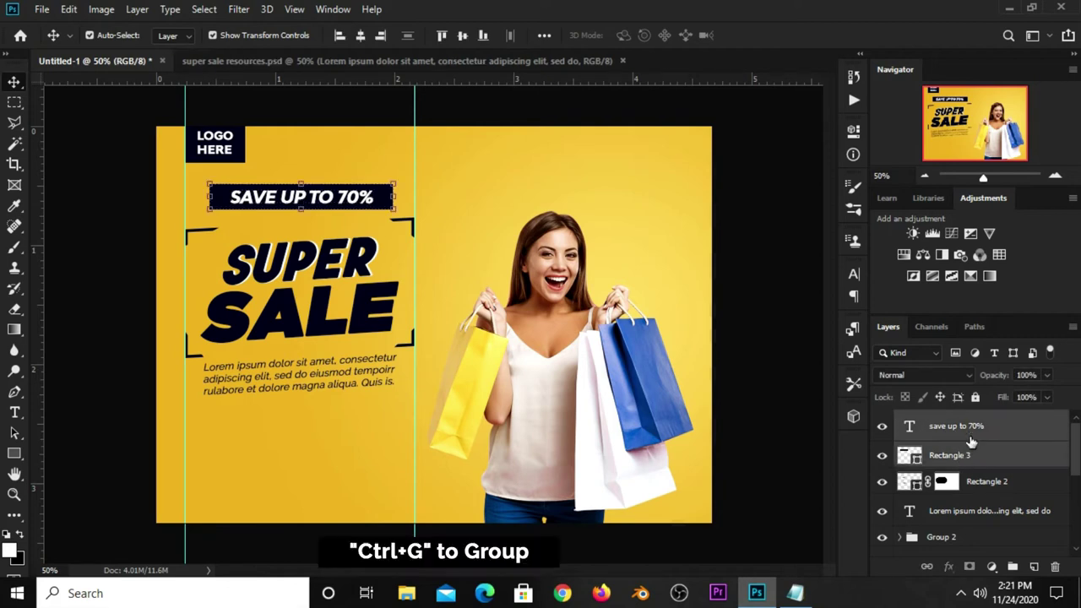
pyautogui.hotkey('ctrl', 'g')
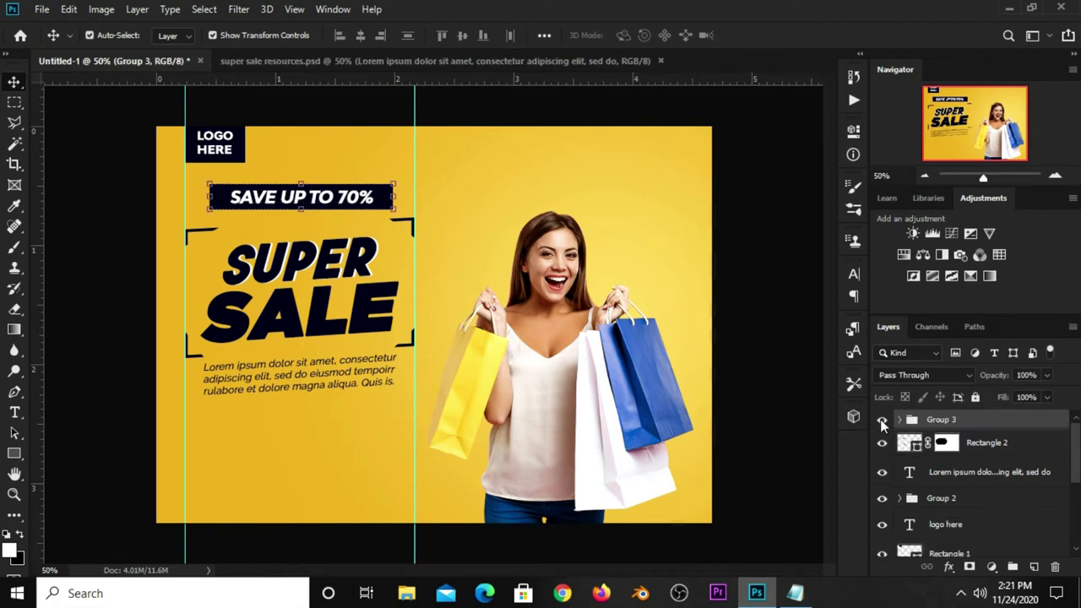
pyautogui.click(881, 420)
pyautogui.click(881, 421)
# Skew the banner group so its right end tilts up about 2.7°
pyautogui.hotkey('ctrl', 't')
pyautogui.rightClick(366, 190)
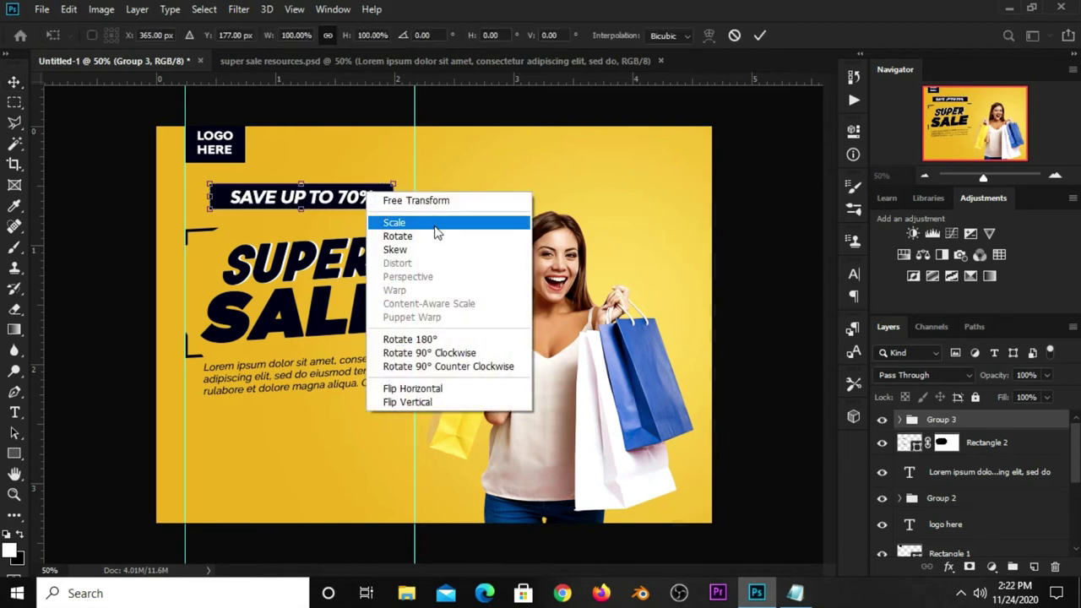
pyautogui.click(425, 252)
pyautogui.moveTo(398, 201); pyautogui.dragTo(398, 188)
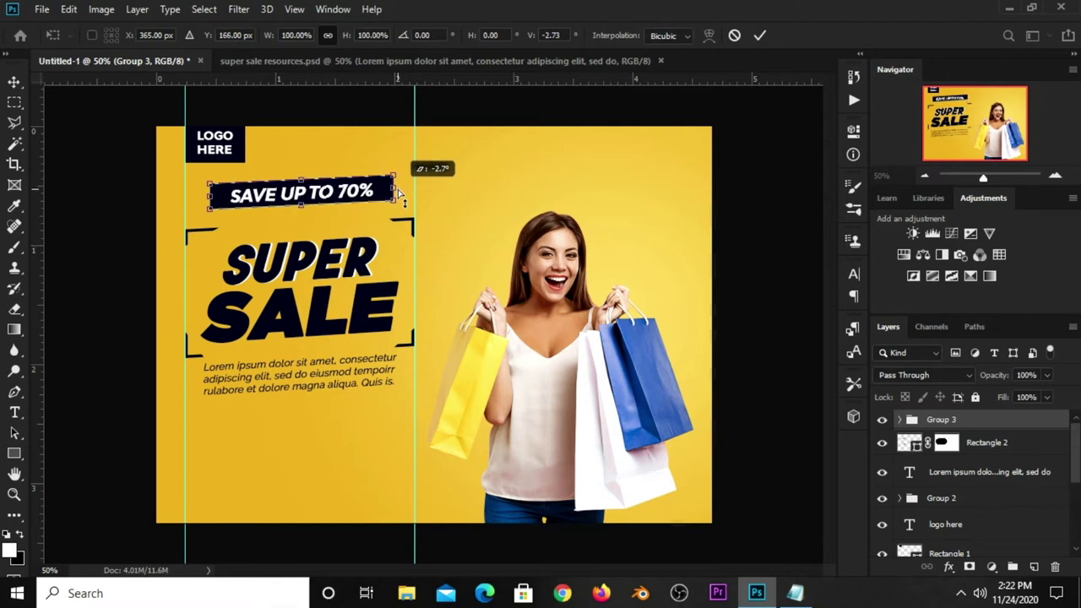
pyautogui.click(761, 36)
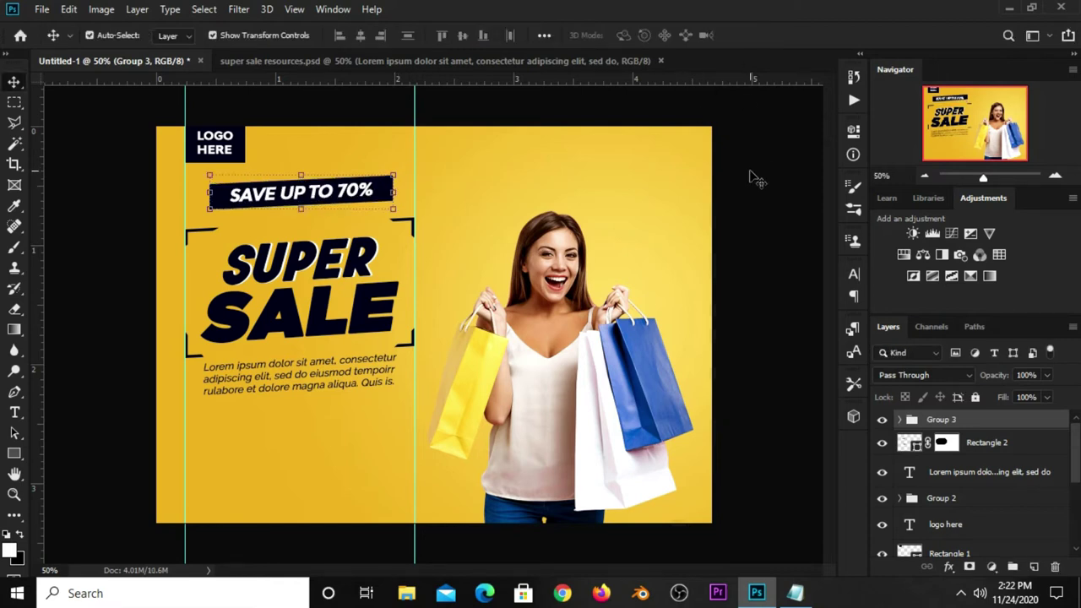
pyautogui.click(753, 208)
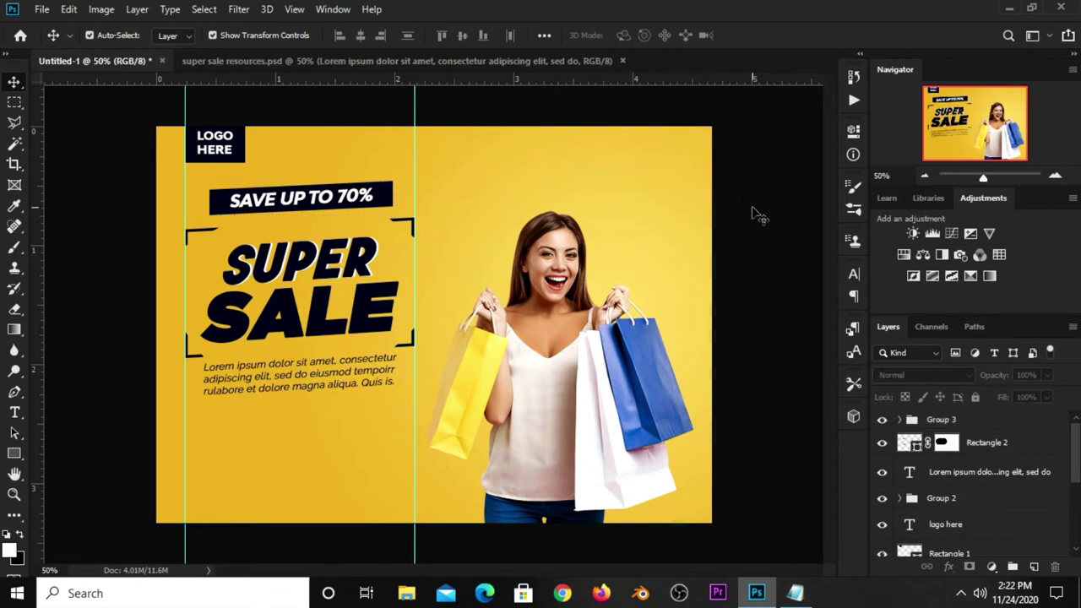
# Group Rectangle 2 and Group 2 into Group 4
pyautogui.click(990, 443)
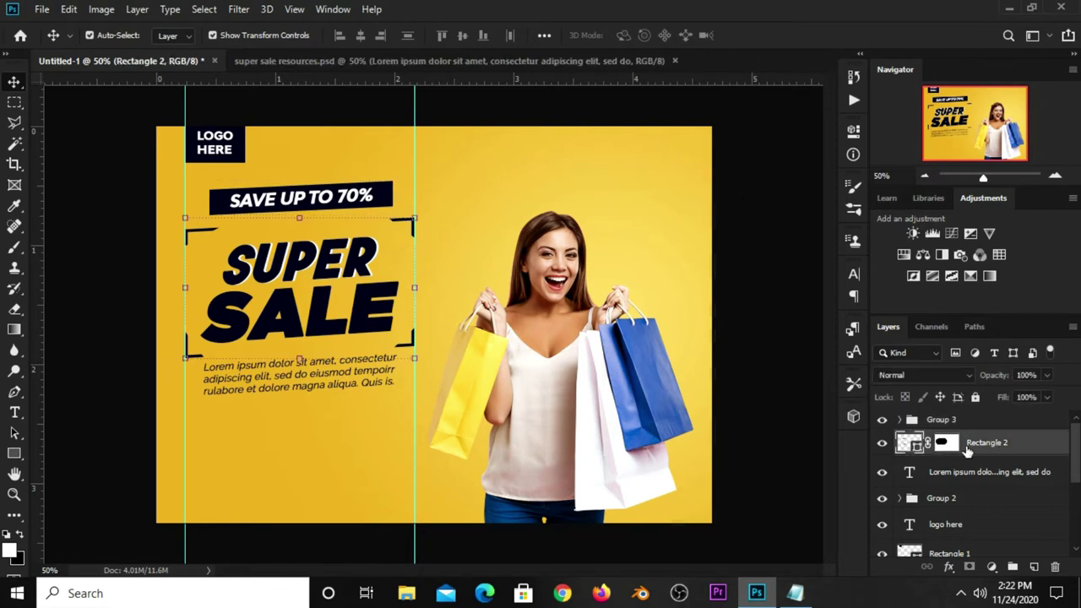
pyautogui.keyDown('ctrl'); pyautogui.click(955, 500); pyautogui.keyUp('ctrl')
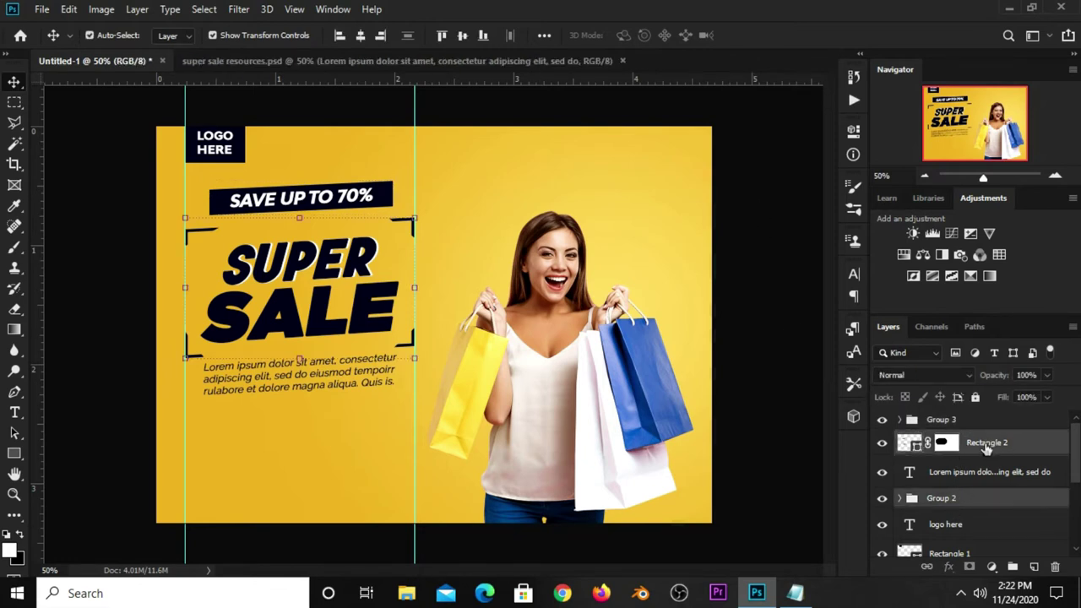
pyautogui.hotkey('ctrl', 'g')
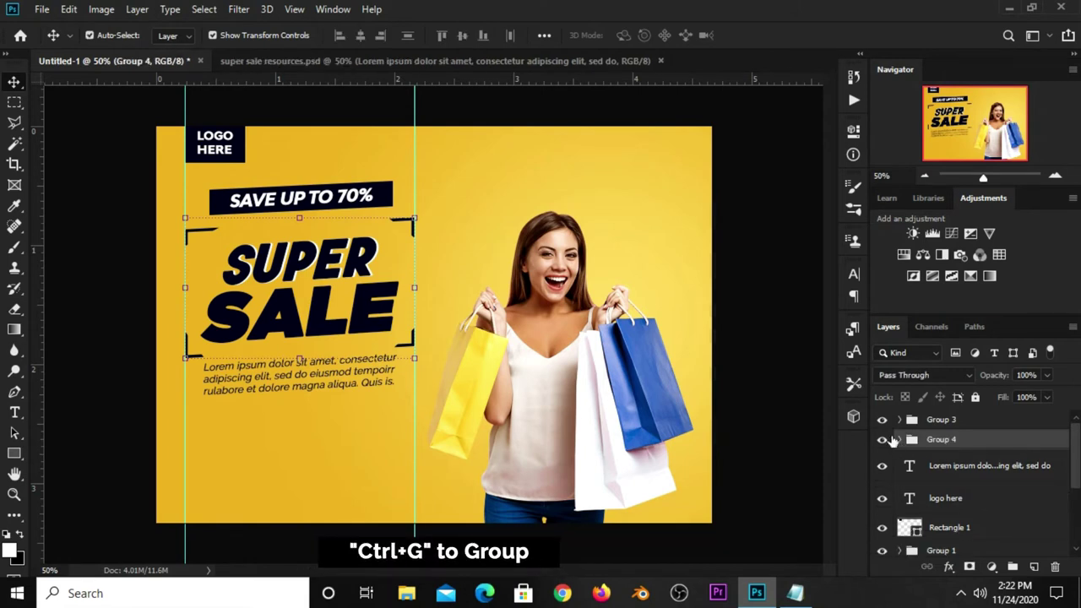
pyautogui.click(882, 440)
pyautogui.click(881, 440)
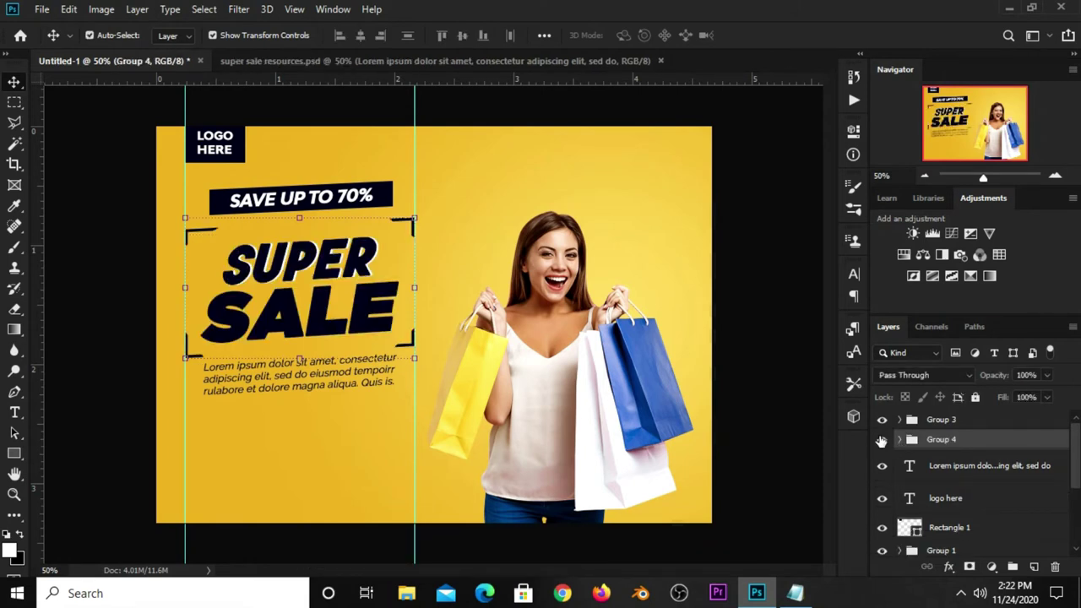
# Nudge the SUPER SALE group and the Lorem ipsum paragraph slightly lower
pyautogui.press('Down')
pyautogui.press('Down')
pyautogui.press('Down')
pyautogui.press('Down')
pyautogui.press('Down')
pyautogui.press('Down')
pyautogui.press('Down')
pyautogui.press('Down')
pyautogui.press('Down')
pyautogui.press('Down')
pyautogui.press('Down')
pyautogui.press('Down')
pyautogui.click(951, 470)
pyautogui.press('Down')
pyautogui.press('Down')
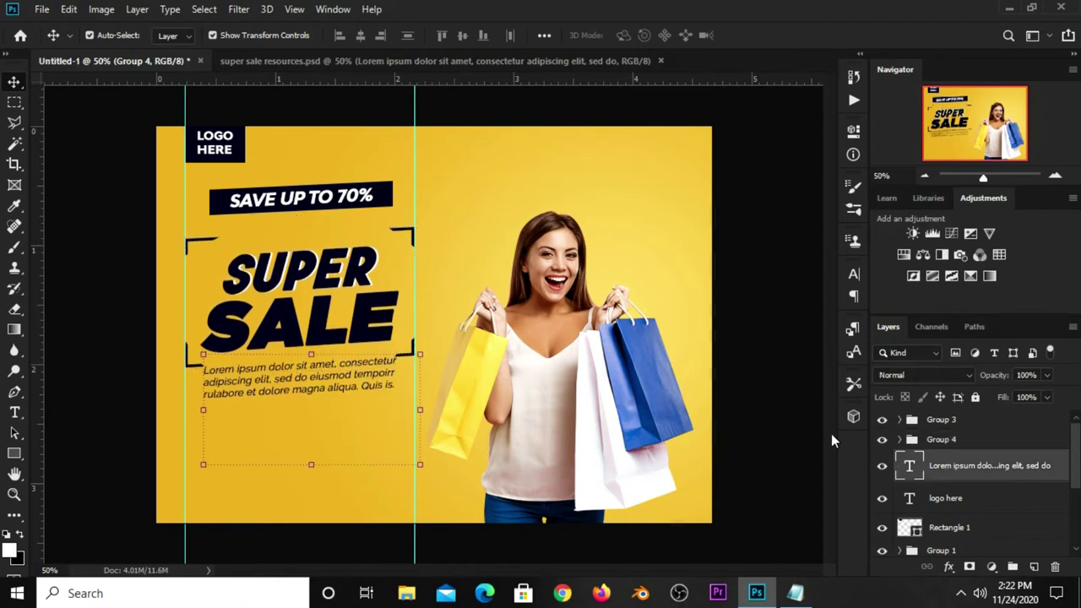
pyautogui.press('Down')
pyautogui.press('Down')
pyautogui.press('Down')
pyautogui.press('Down')
pyautogui.press('Down')
pyautogui.press('Down')
pyautogui.press('Down')
pyautogui.press('Down')
pyautogui.press('Down')
pyautogui.press('Down')
pyautogui.press('Down')
pyautogui.press('Down')
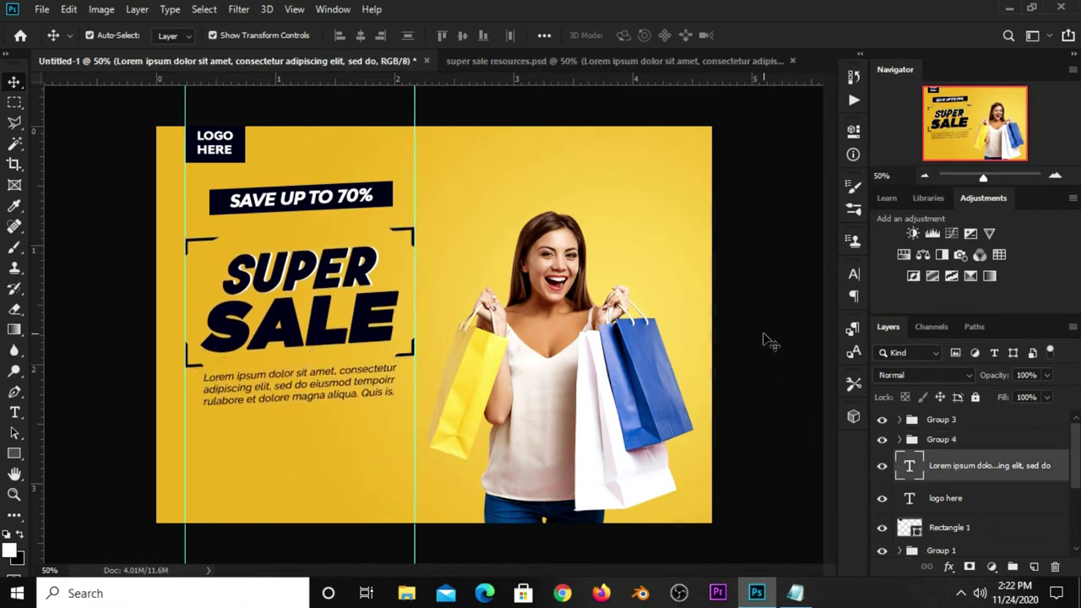
pyautogui.click(768, 342)
pyautogui.click(975, 420)
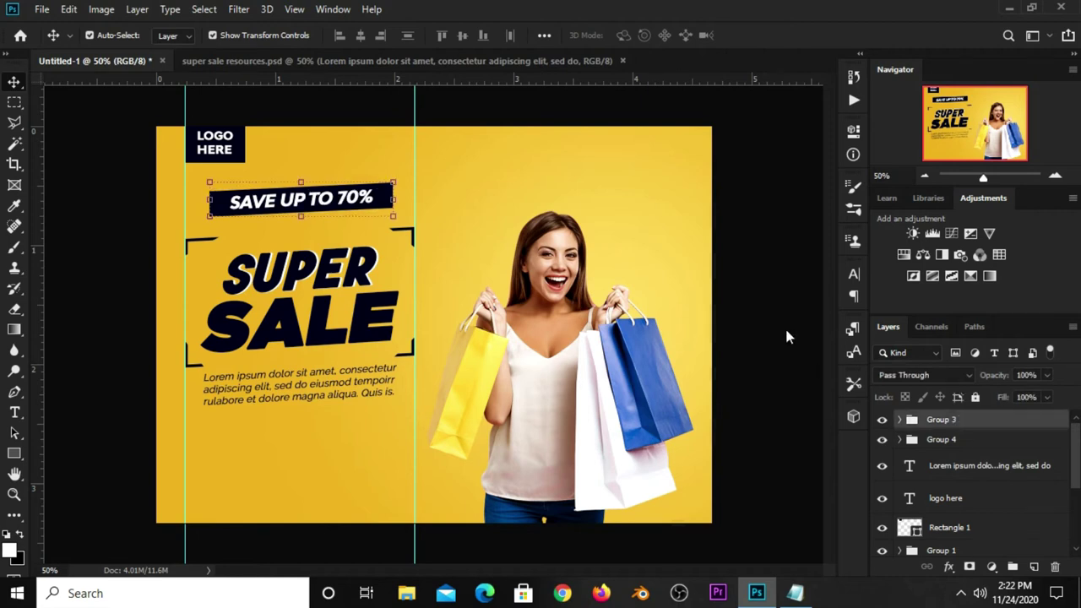
pyautogui.click(750, 282)
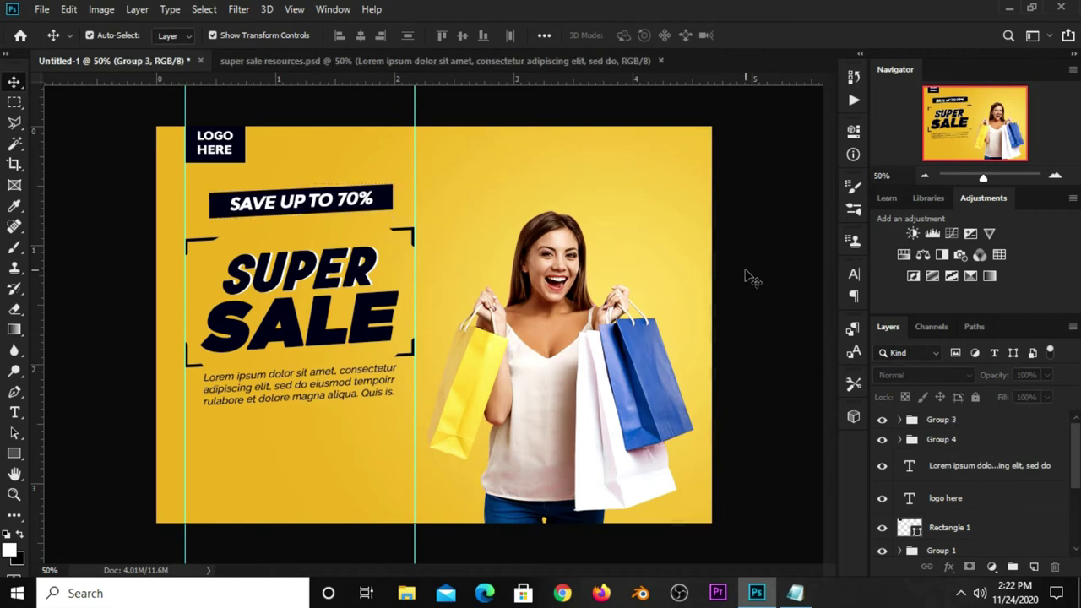
# Set up the Polygon Tool with 3 sides
pyautogui.click(17, 453)
pyautogui.click(83, 501)
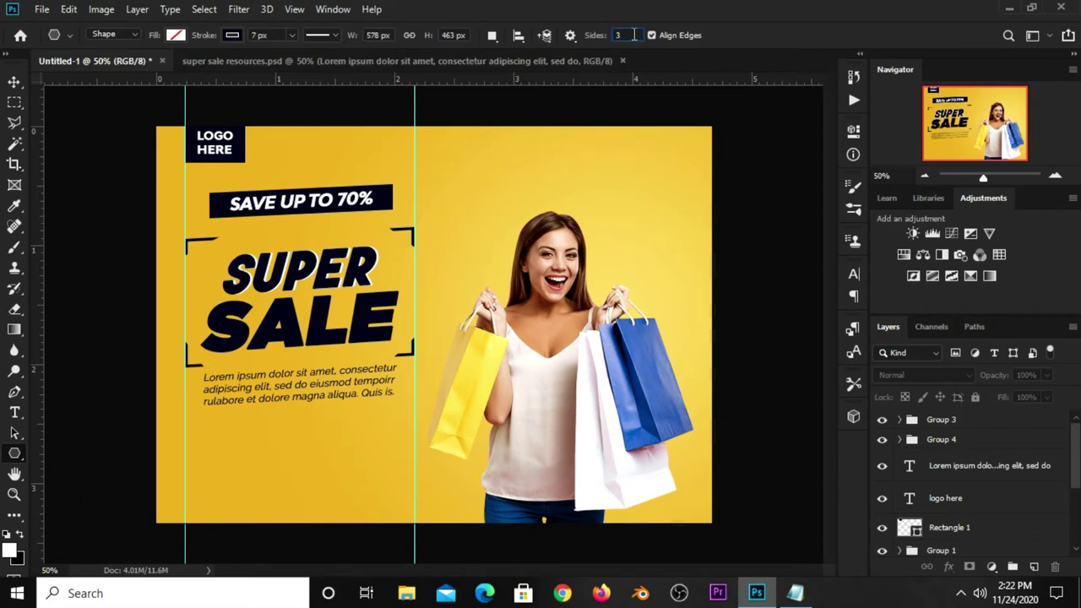
pyautogui.write('3')
pyautogui.click(569, 38)
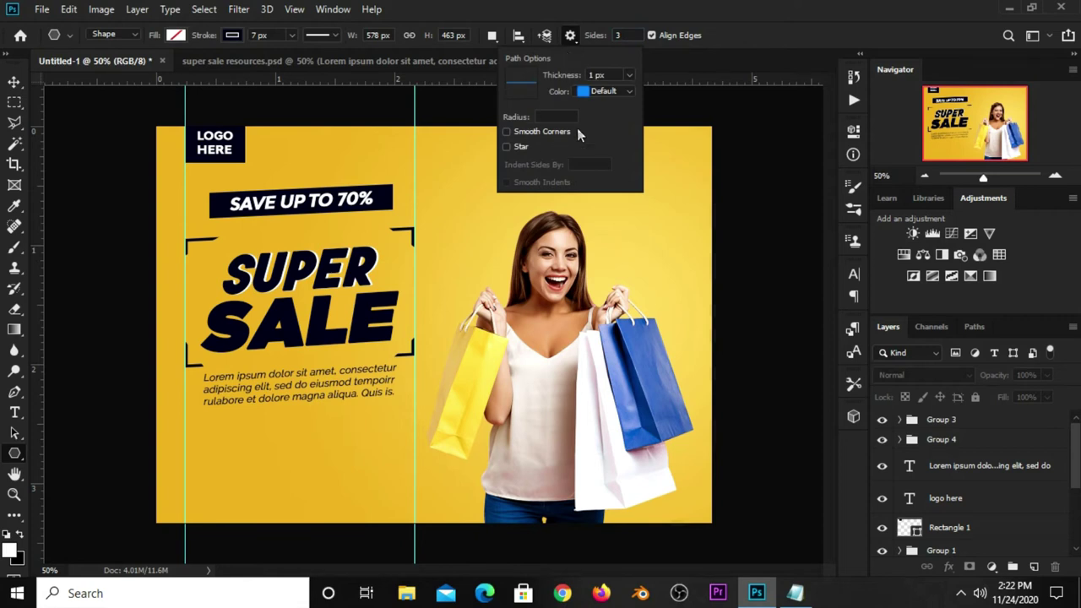
pyautogui.click(630, 36)
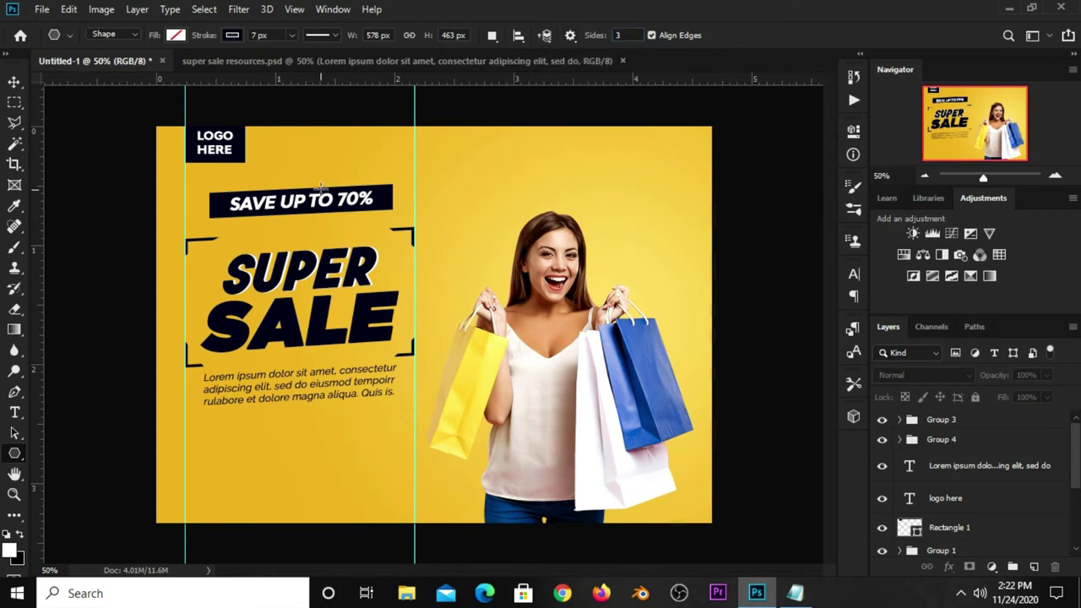
pyautogui.scroll(2, 222, 197)
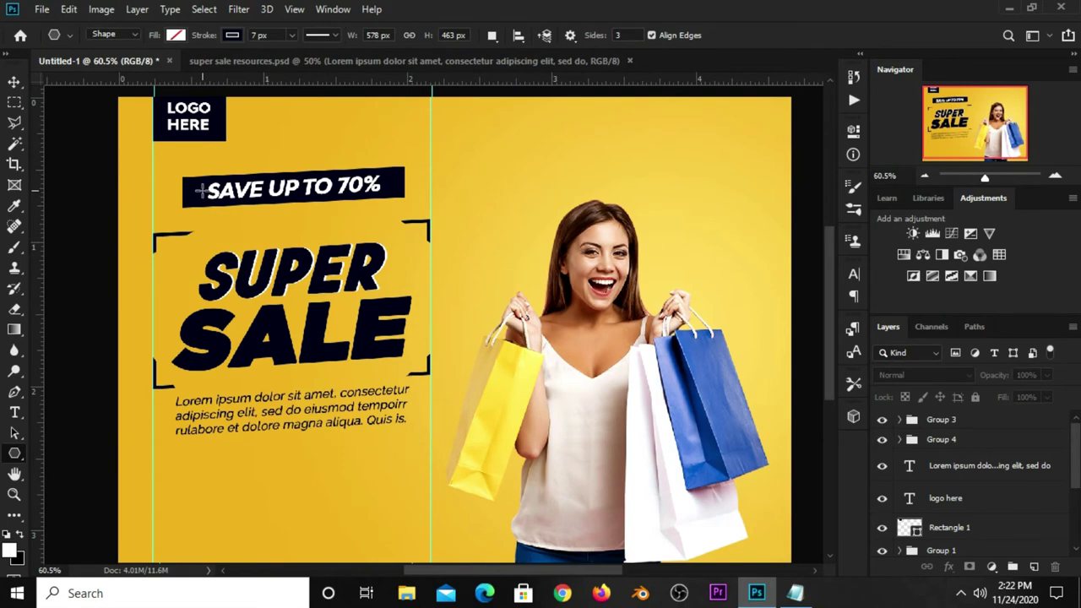
# Draw a small navy triangle, colour sampled from SALE, under the banner's left end
pyautogui.click(176, 35)
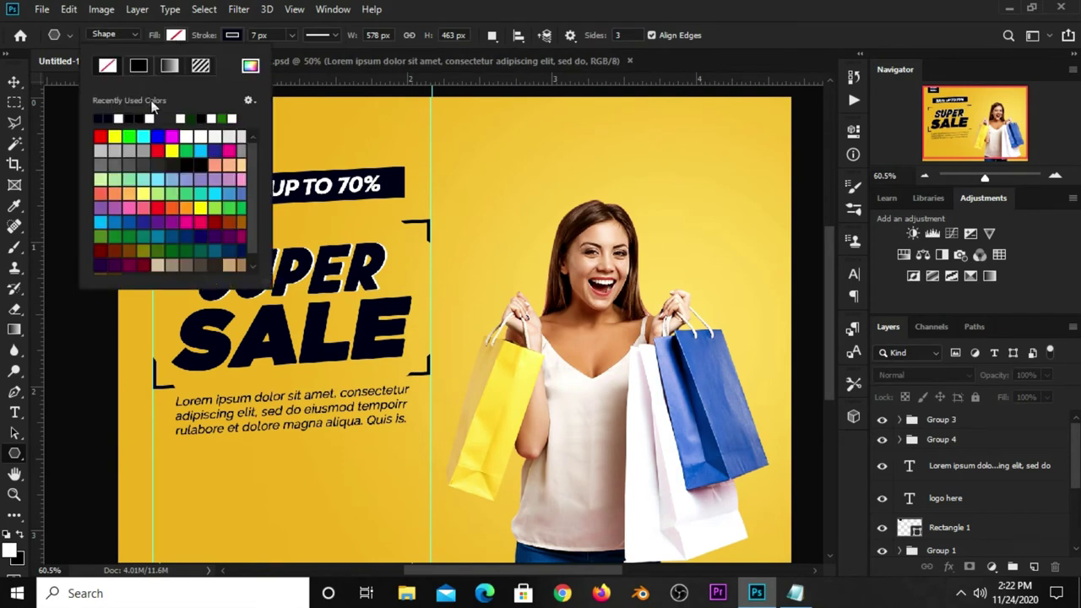
pyautogui.click(250, 66)
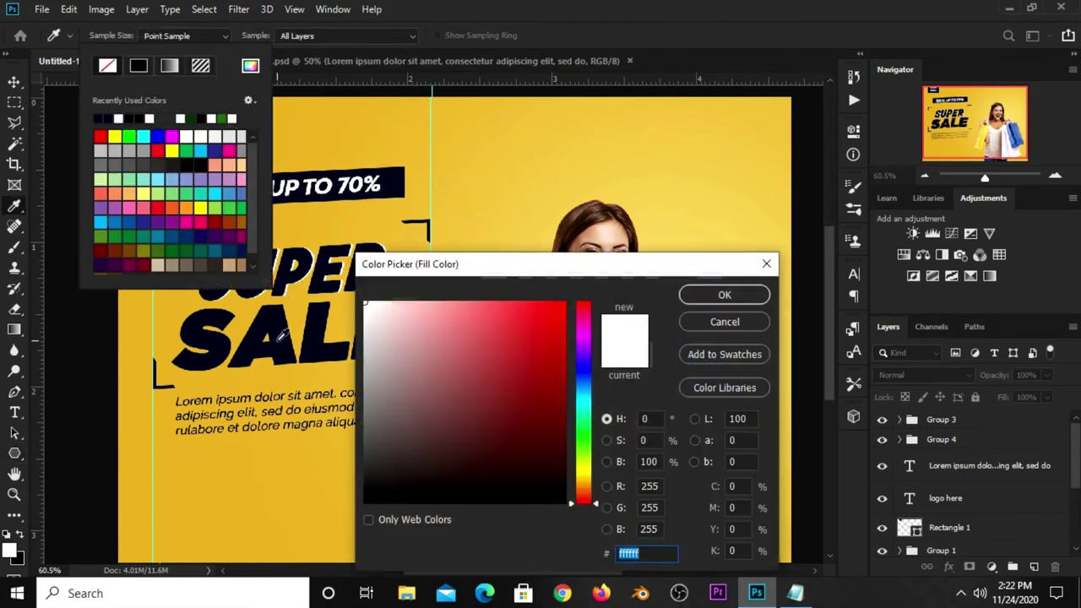
pyautogui.click(280, 335)
pyautogui.click(712, 297)
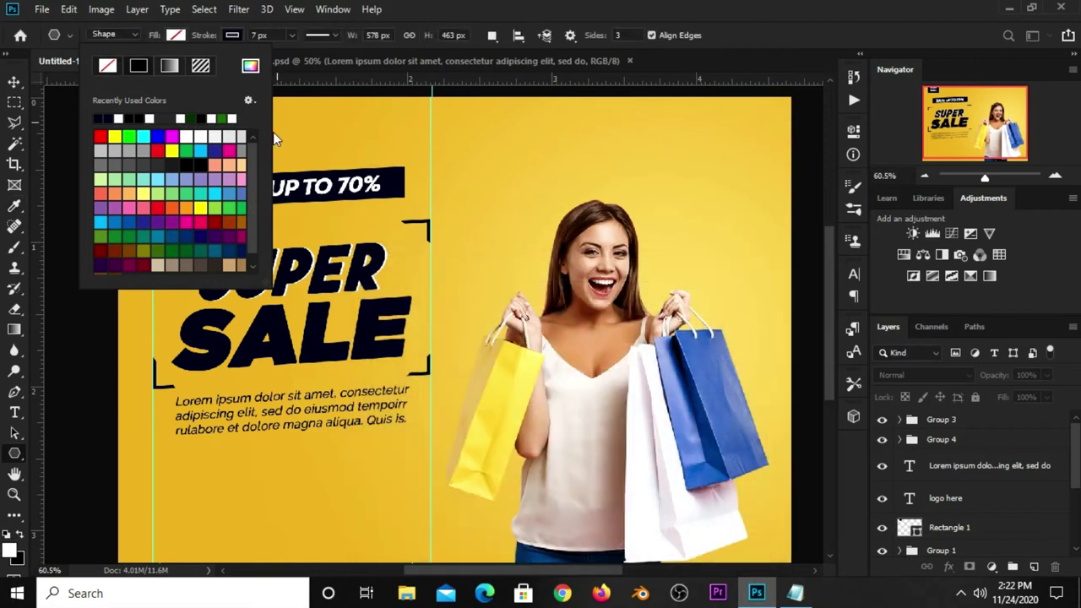
pyautogui.click(748, 35)
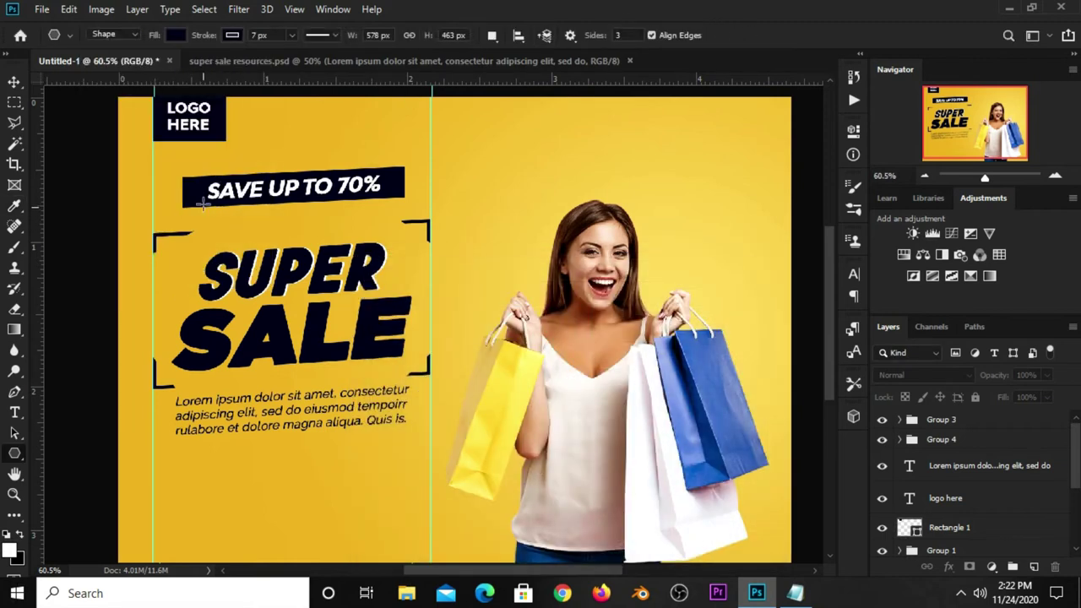
pyautogui.moveTo(197, 196); pyautogui.dragTo(205, 216)
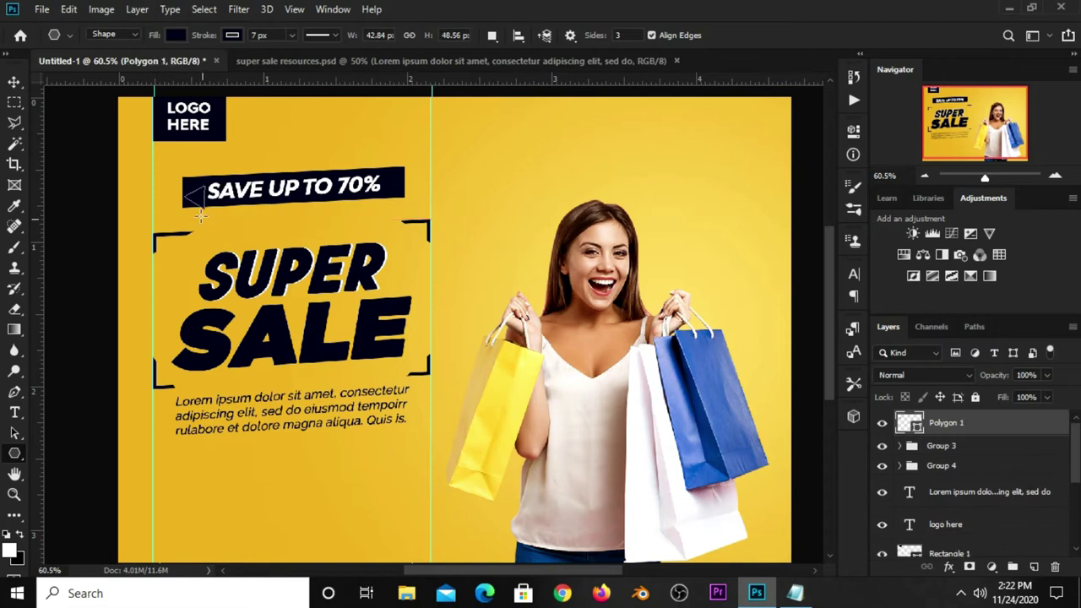
# Rotate the triangle about 25 degrees into a speech-bubble tail and check placement
pyautogui.click(15, 82)
pyautogui.moveTo(208, 179); pyautogui.dragTo(199, 199)
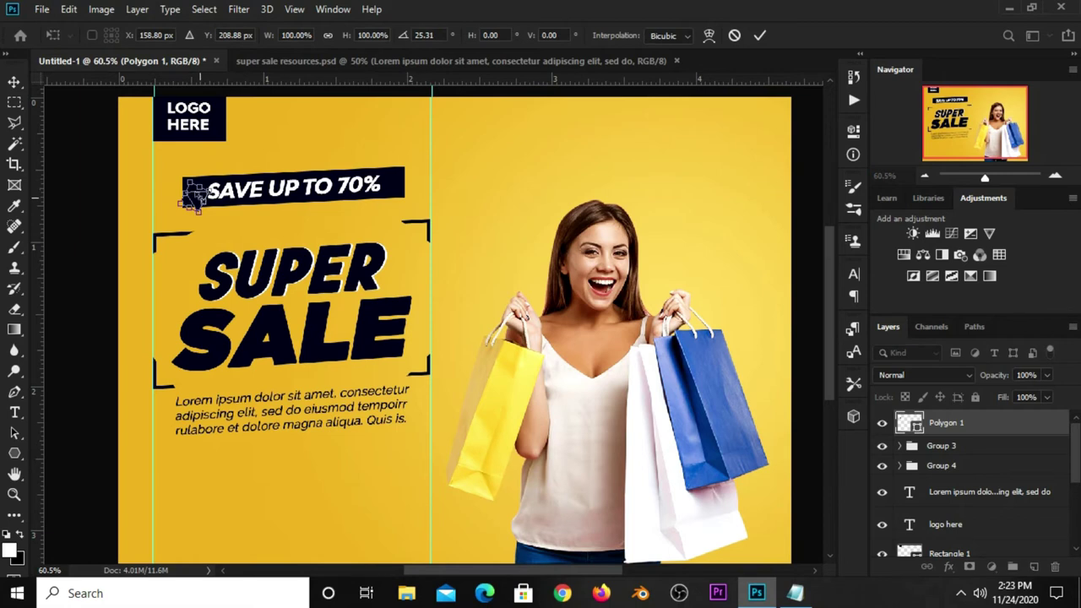
pyautogui.write('158')
pyautogui.press('Return')
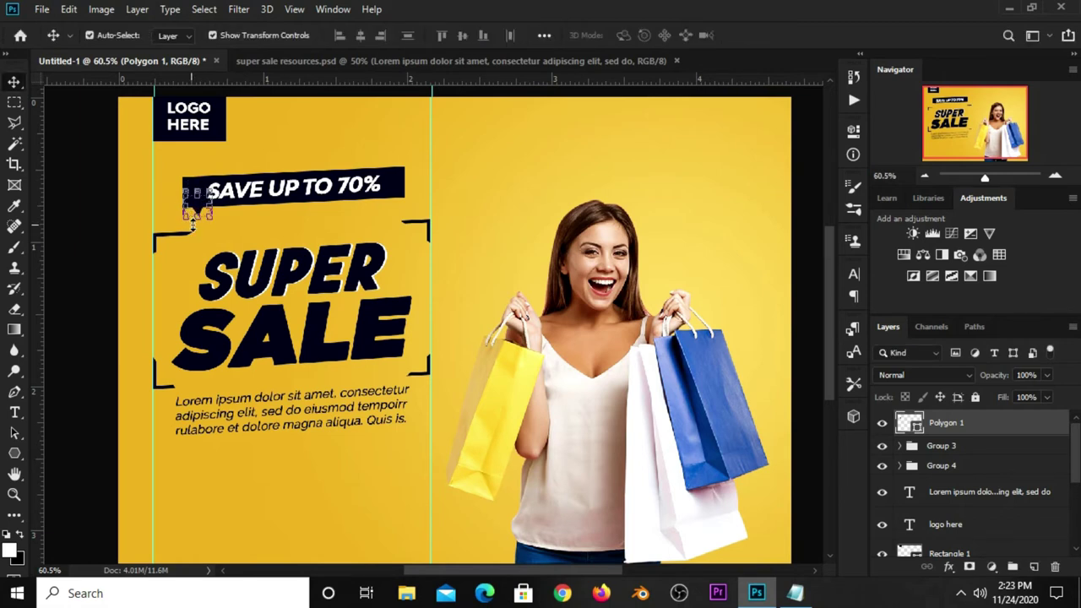
pyautogui.click(100, 204)
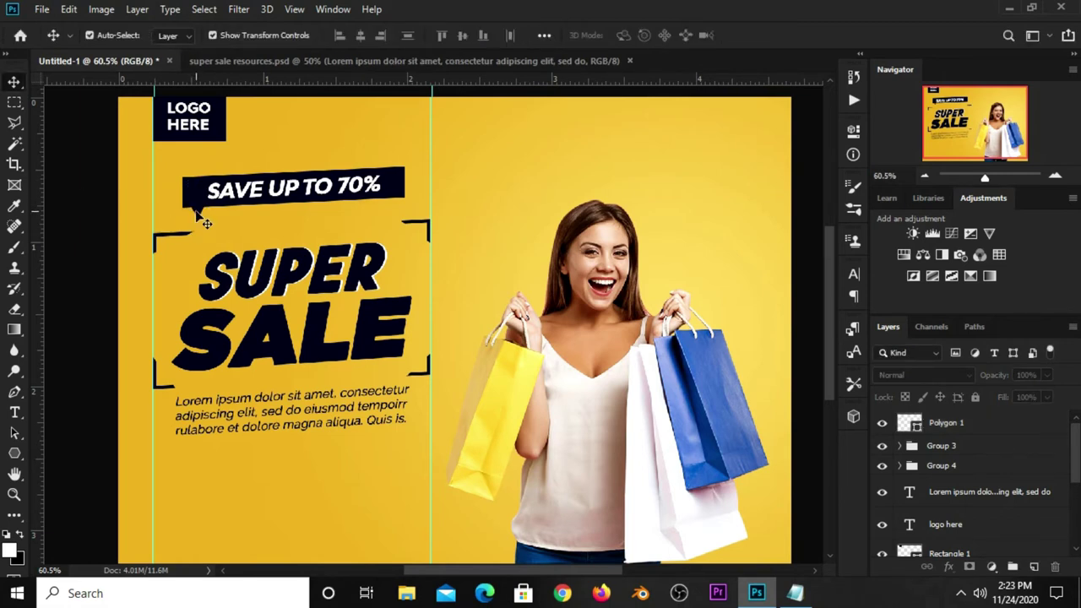
pyautogui.click(203, 222)
pyautogui.click(74, 205)
pyautogui.hotkey('ctrl', '-')
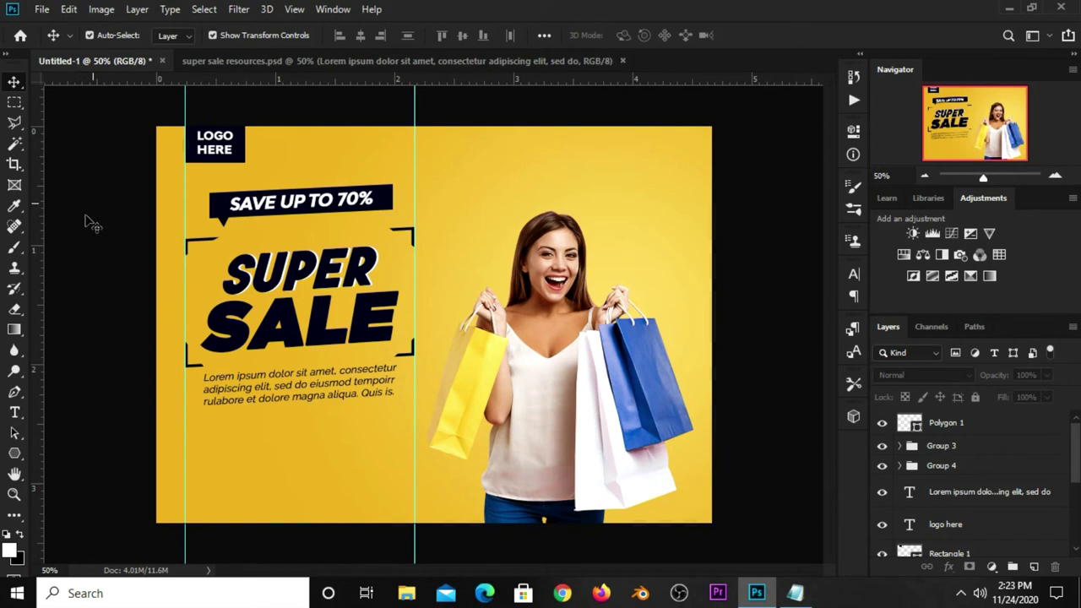
# Copy 'limited offer' from the Notepad notes and paste it as a text line below the body text
pyautogui.click(15, 412)
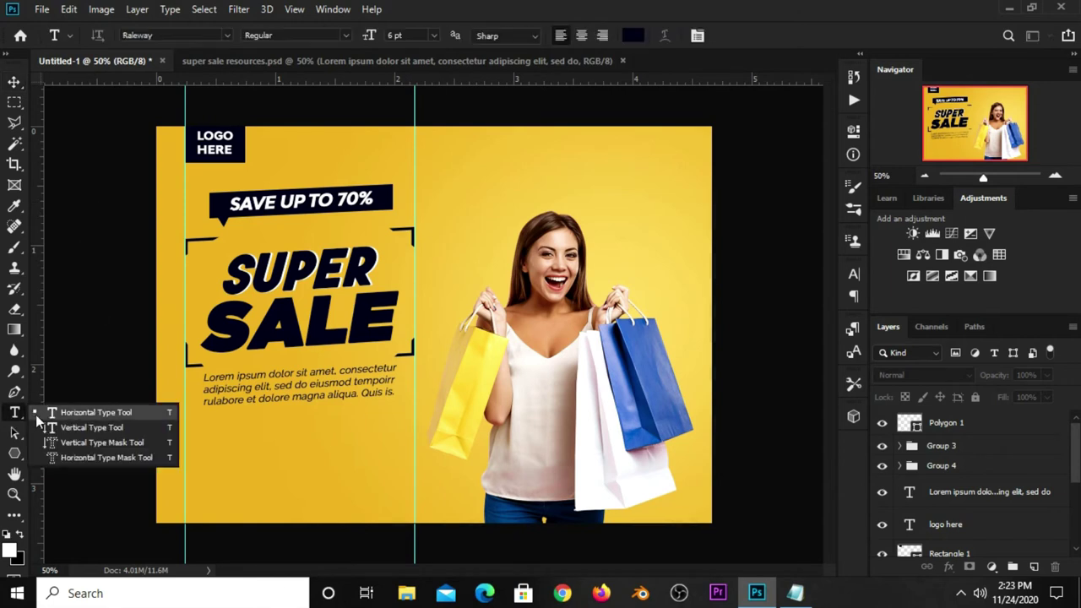
pyautogui.click(795, 593)
pyautogui.doubleClick(651, 421)
pyautogui.moveTo(595, 422); pyautogui.dragTo(572, 425)
pyautogui.moveTo(655, 423); pyautogui.dragTo(558, 424)
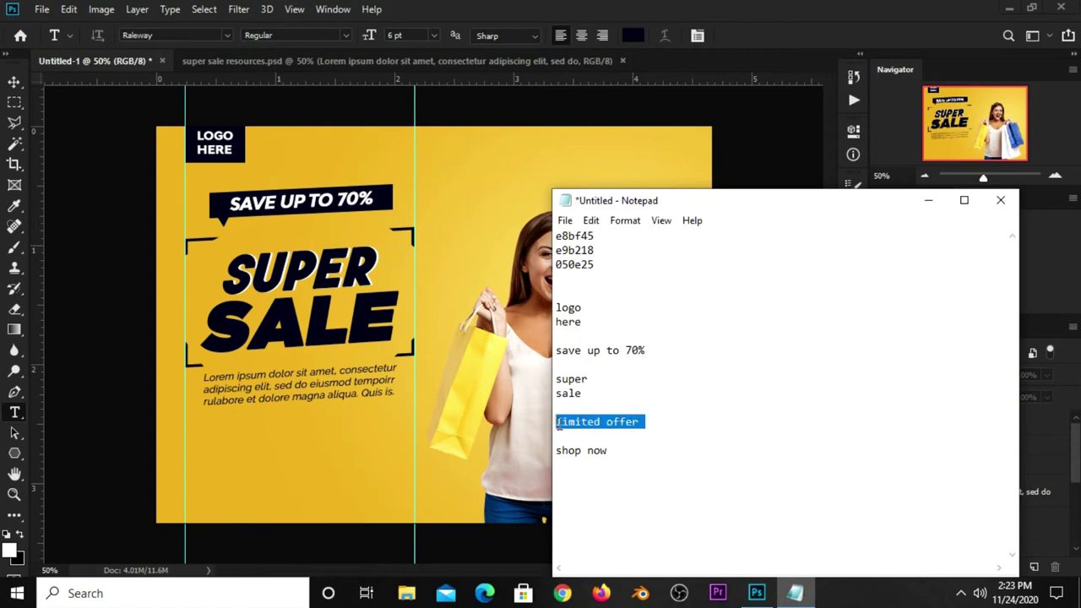
pyautogui.rightClick(558, 424)
pyautogui.click(614, 231)
pyautogui.click(747, 48)
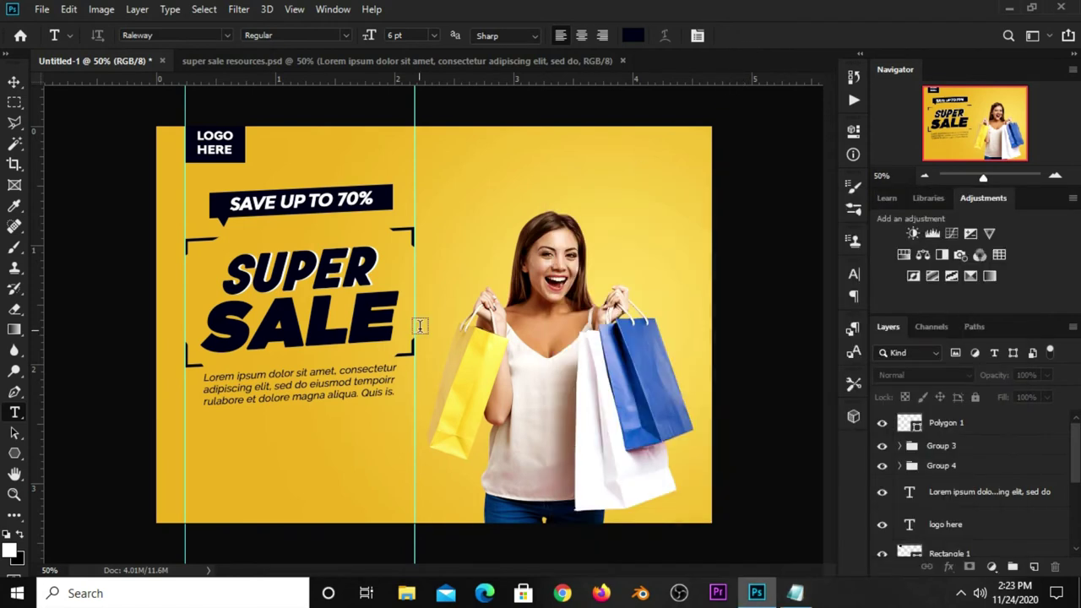
pyautogui.click(241, 427)
pyautogui.hotkey('ctrl', 'v')
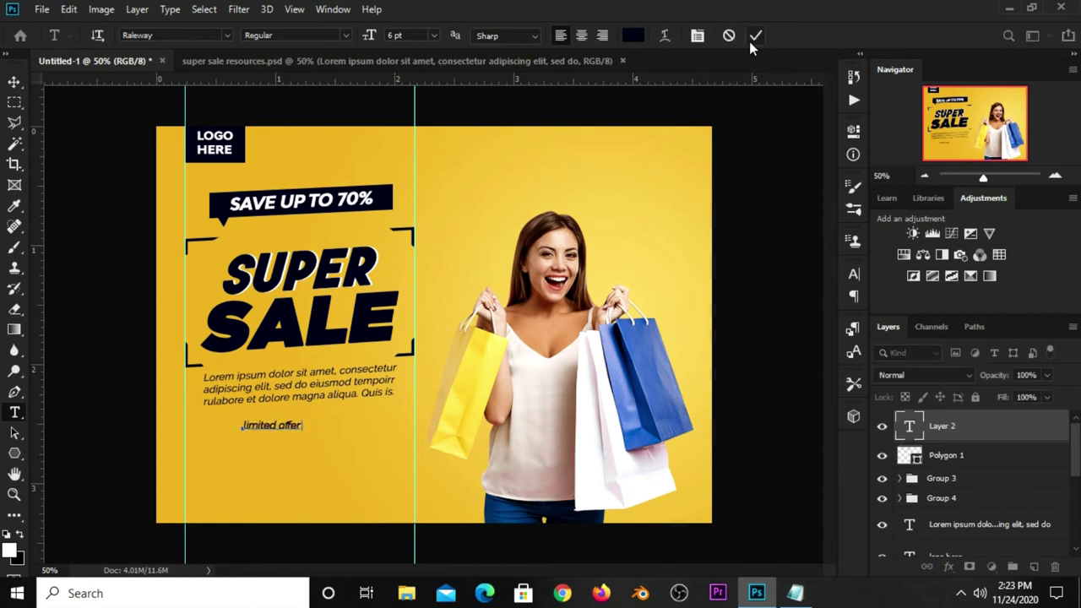
pyautogui.click(756, 35)
# Set the text to Adlinnaka Bold, All Caps, 10 pt
pyautogui.click(854, 274)
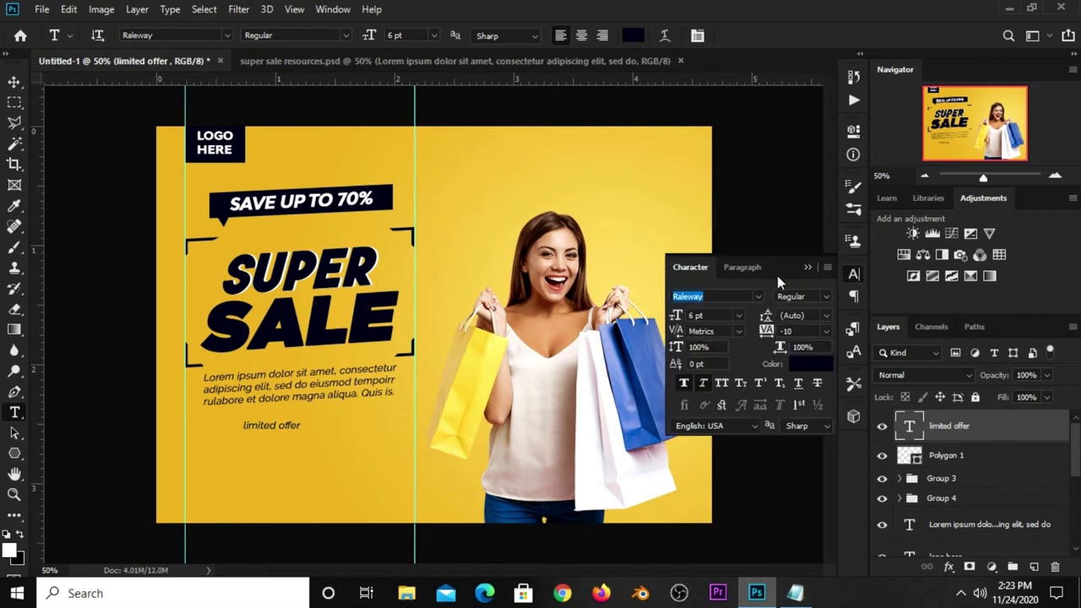
pyautogui.click(759, 295)
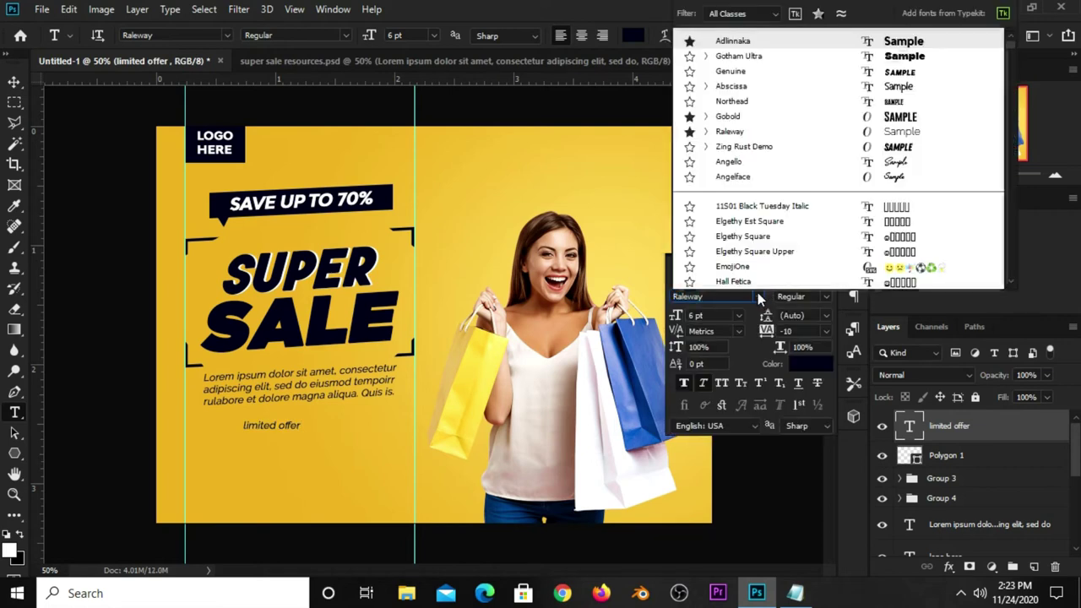
pyautogui.click(731, 41)
pyautogui.click(722, 385)
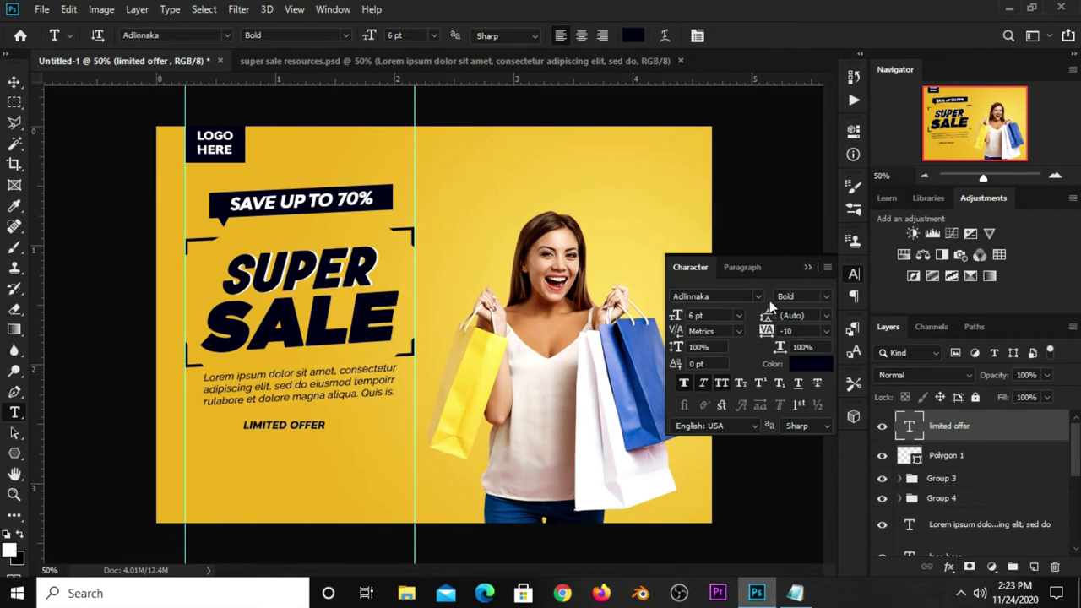
pyautogui.click(739, 315)
pyautogui.click(719, 405)
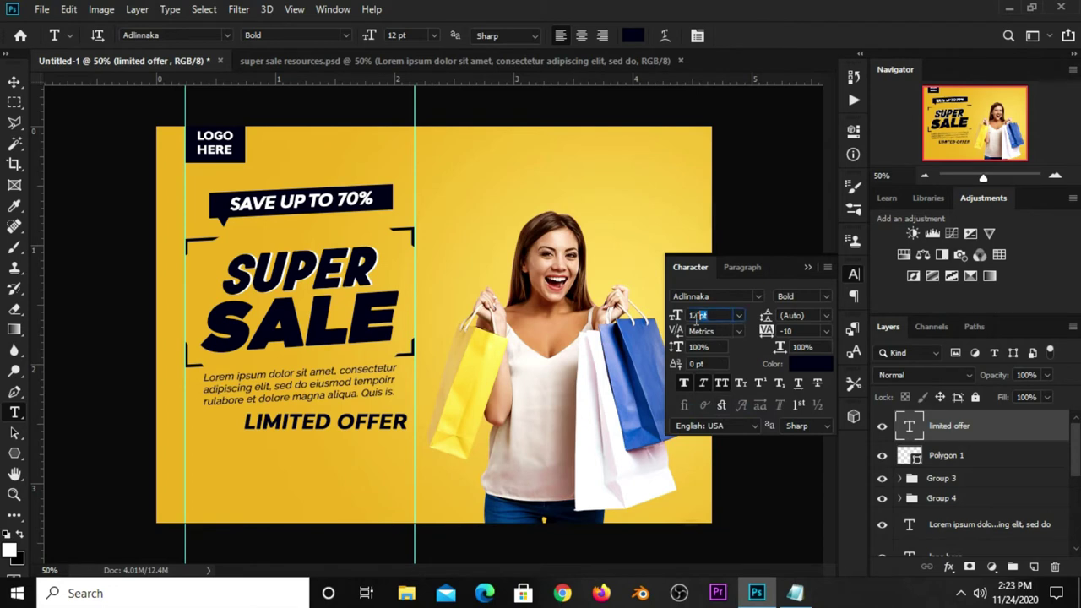
pyautogui.write('0')
pyautogui.press('Return')
# Nudge the LIMITED OFFER text into place and resize it slightly
pyautogui.press('v')
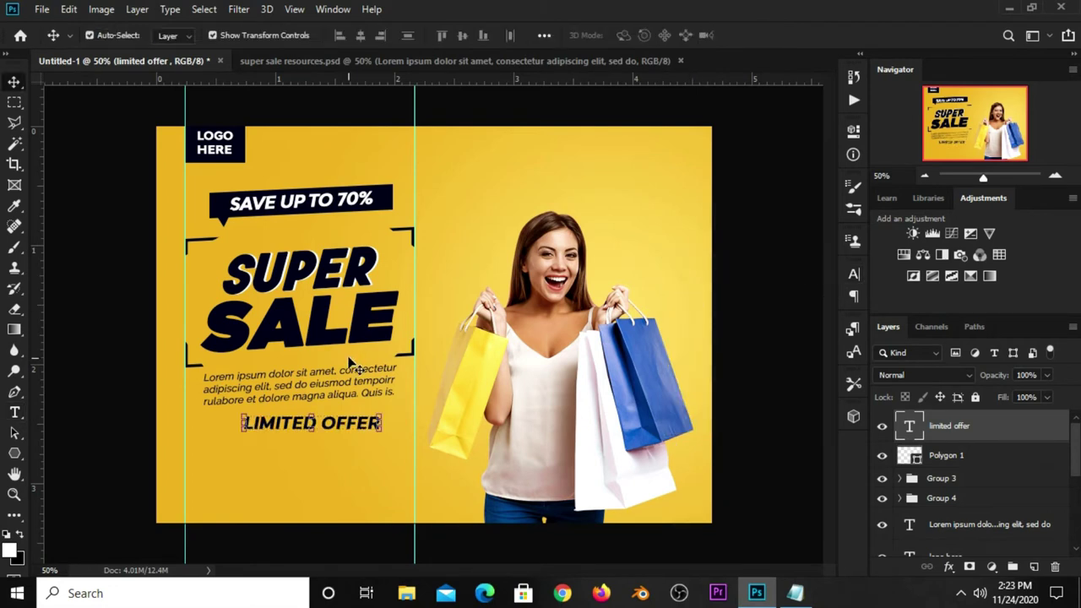
pyautogui.moveTo(344, 429)
pyautogui.mouseDown()
pyautogui.moveTo(332, 430)
pyautogui.moveTo(379, 432)
pyautogui.mouseUp()
pyautogui.hotkey('ctrl', 't')
pyautogui.press('Return')
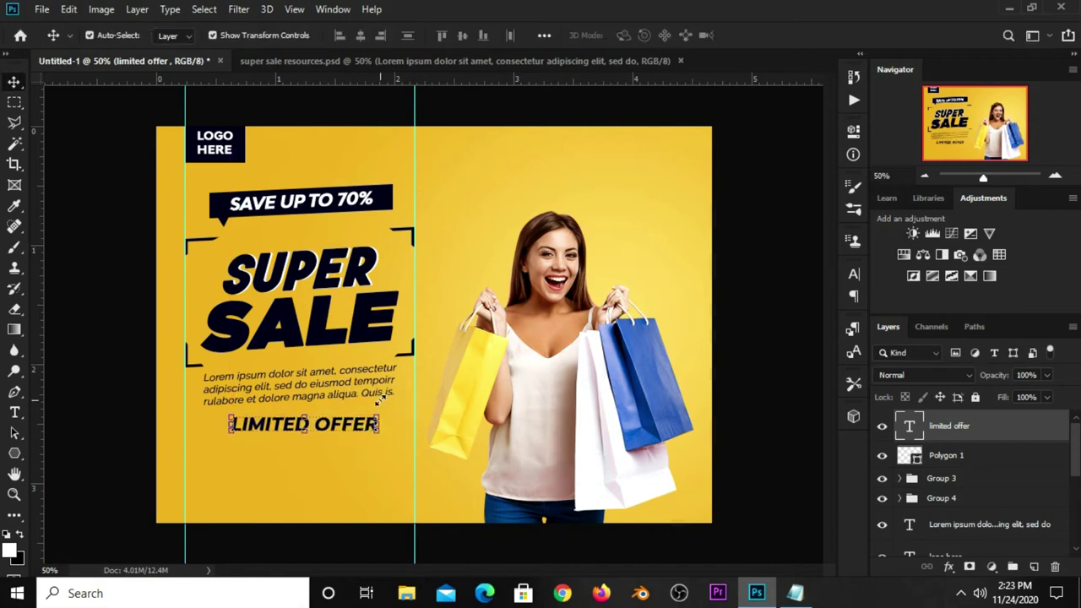
# Centre LIMITED OFFER horizontally within a marquee around the SAVE UP TO 70% badge
pyautogui.click(14, 103)
pyautogui.click(41, 101)
pyautogui.moveTo(186, 187); pyautogui.dragTo(414, 250)
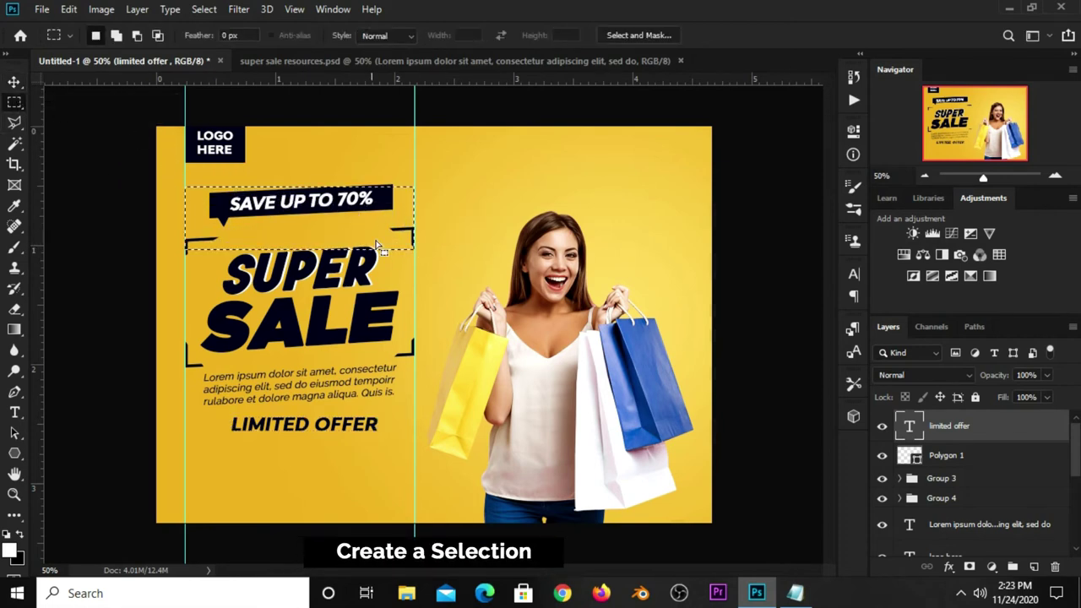
pyautogui.click(13, 82)
pyautogui.click(64, 83)
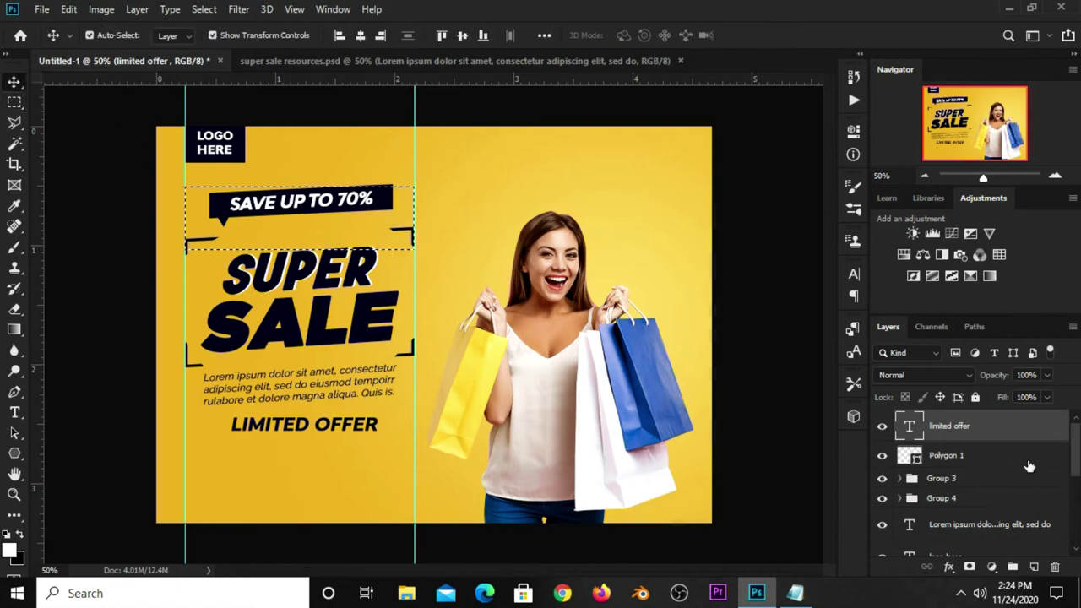
pyautogui.click(361, 39)
pyautogui.hotkey('ctrl', 'd')
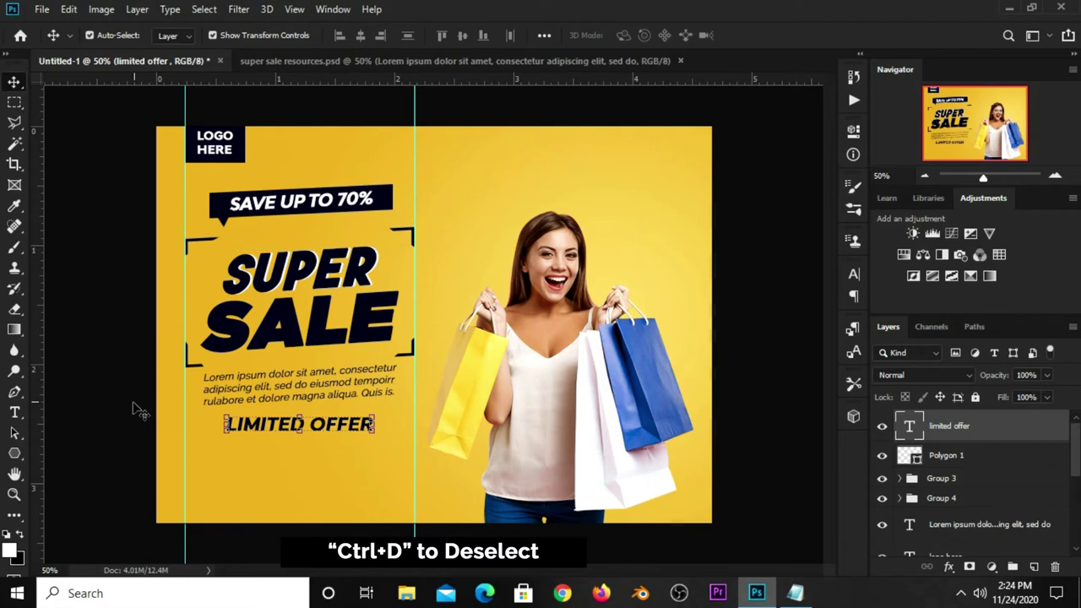
pyautogui.click(128, 424)
# Draw a thin rectangle bar to the left of LIMITED OFFER
pyautogui.click(14, 453)
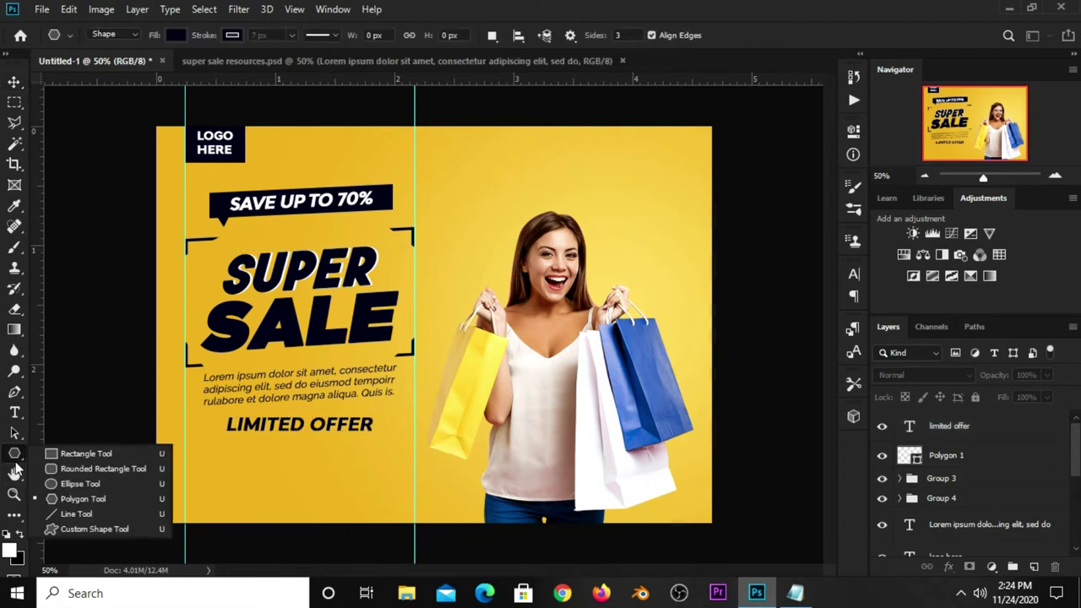
pyautogui.click(61, 456)
pyautogui.scroll(3, 162, 468)
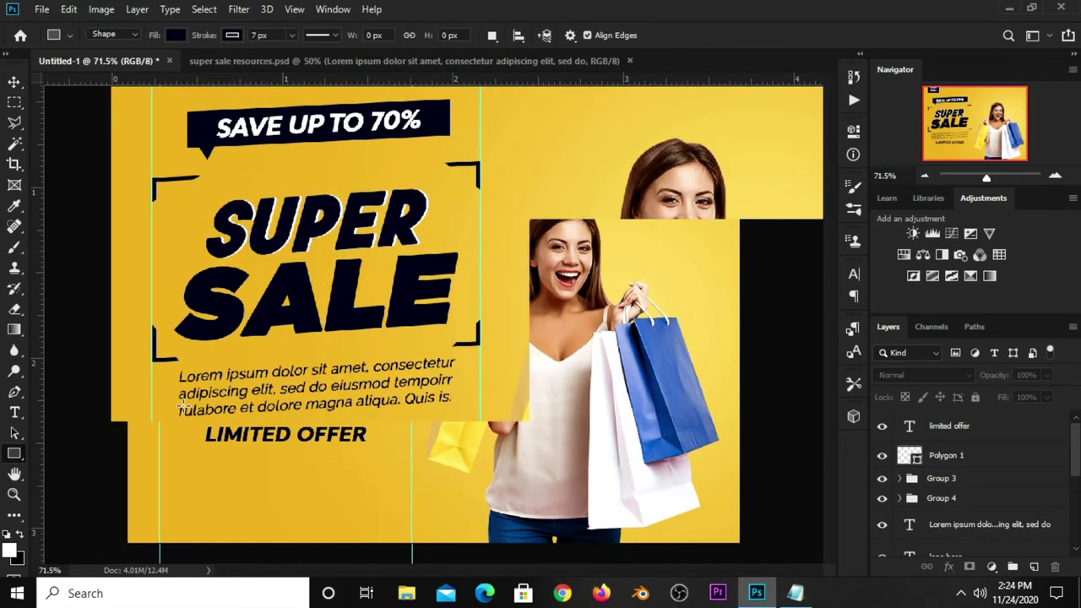
pyautogui.moveTo(146, 446); pyautogui.dragTo(212, 452)
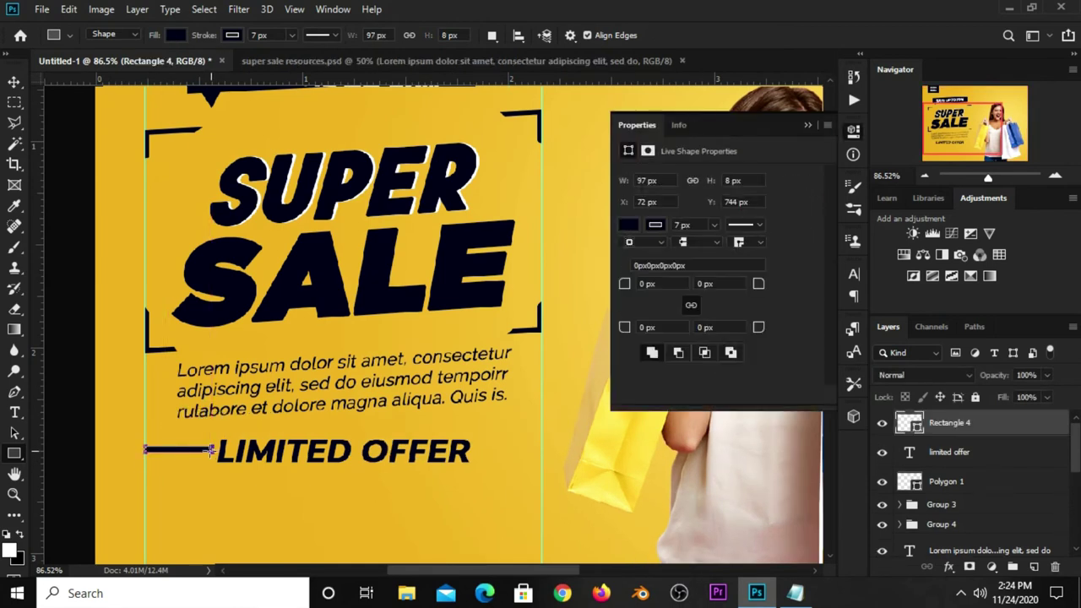
pyautogui.click(526, 263)
pyautogui.click(628, 133)
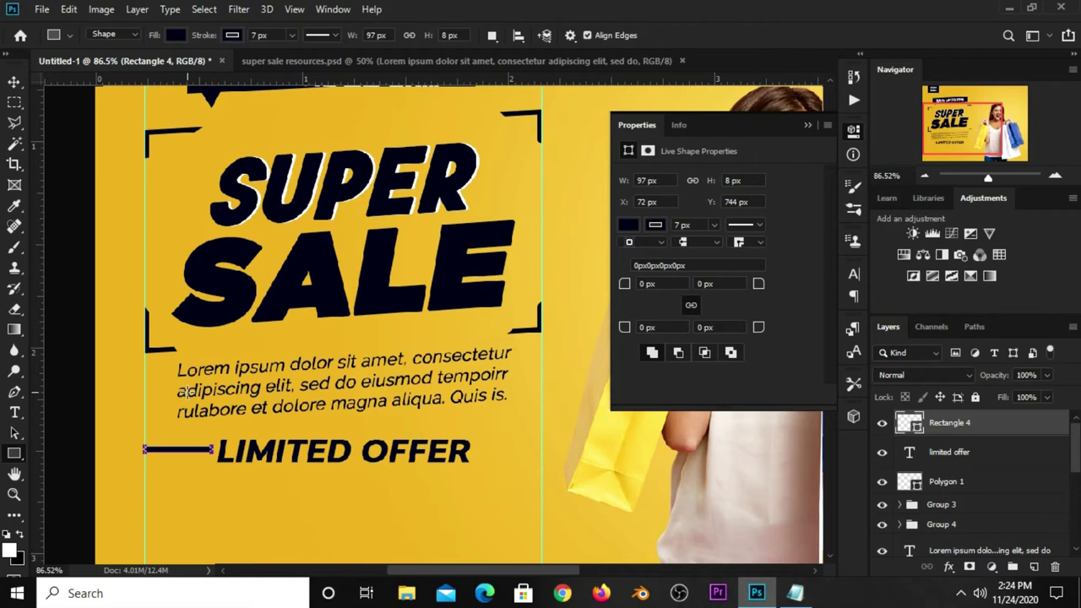
pyautogui.press('v')
pyautogui.click(82, 438)
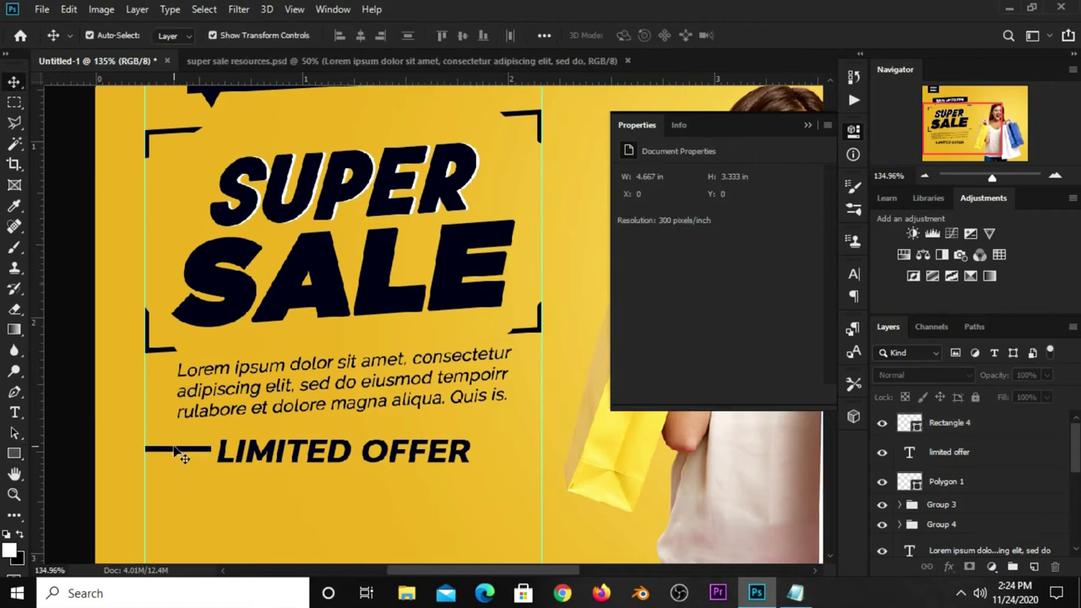
# Make the left bar thinner with Free Transform
pyautogui.scroll(4, 176, 447)
pyautogui.click(185, 452)
pyautogui.hotkey('ctrl', 't')
pyautogui.moveTo(185, 458); pyautogui.dragTo(186, 456)
pyautogui.press('Return')
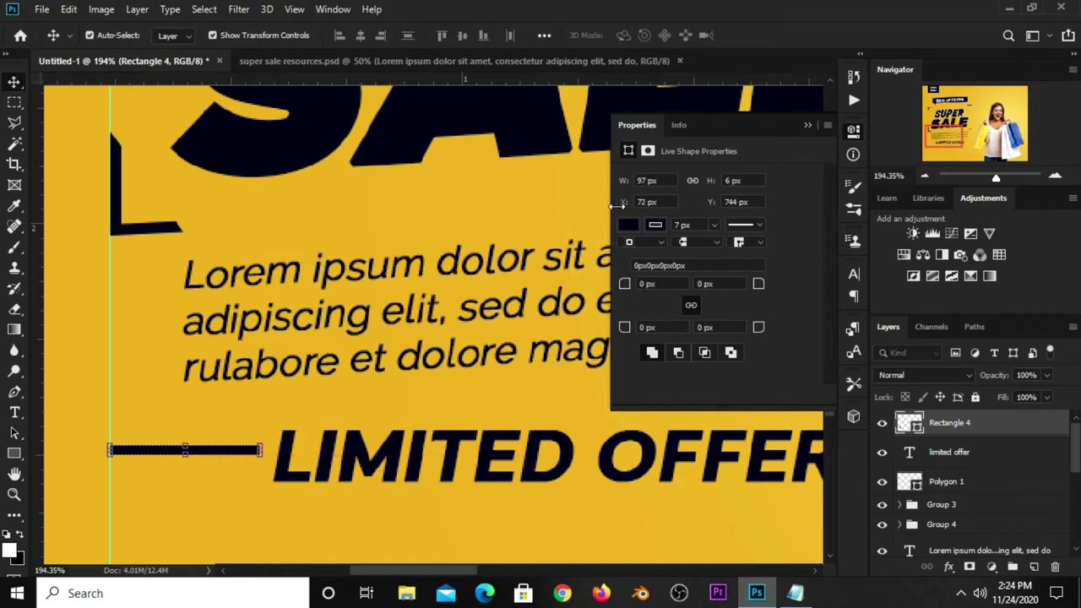
pyautogui.click(806, 126)
pyautogui.scroll(-3, 414, 301)
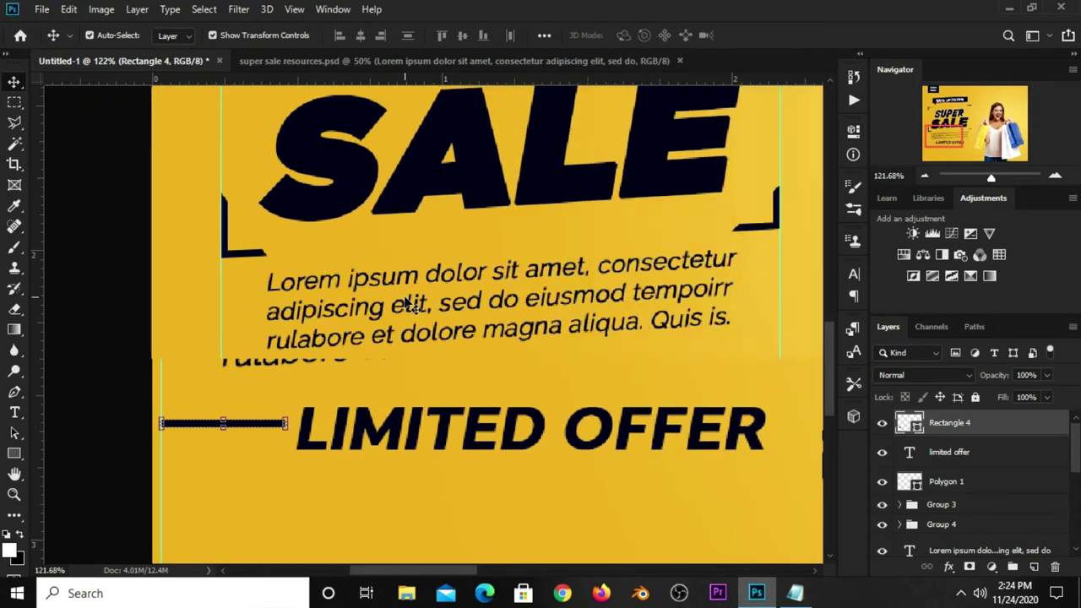
pyautogui.scroll(-1, 407, 300)
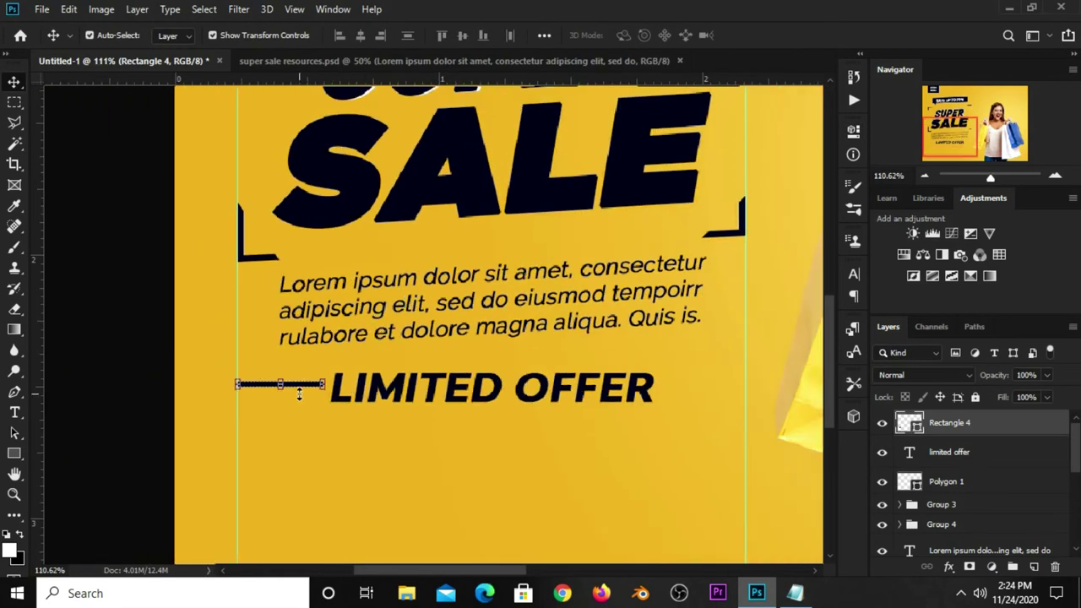
# Duplicate the bar and move the copy to the right of LIMITED OFFER
pyautogui.hotkey('ctrl', 'j')
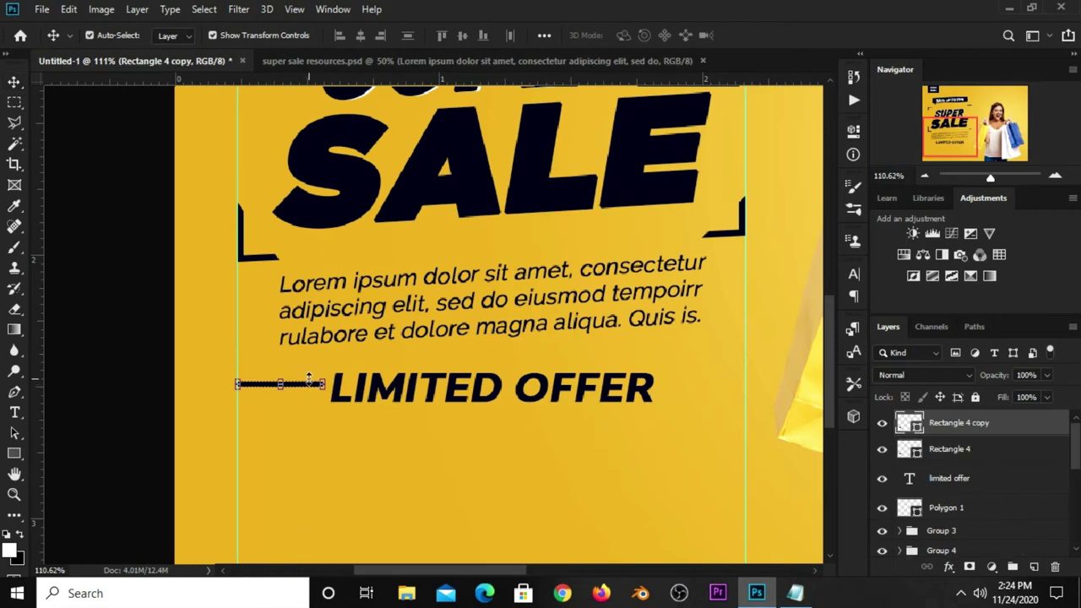
pyautogui.hotkey('ctrl', 't')
pyautogui.moveTo(318, 387); pyautogui.dragTo(740, 386)
pyautogui.press('Return')
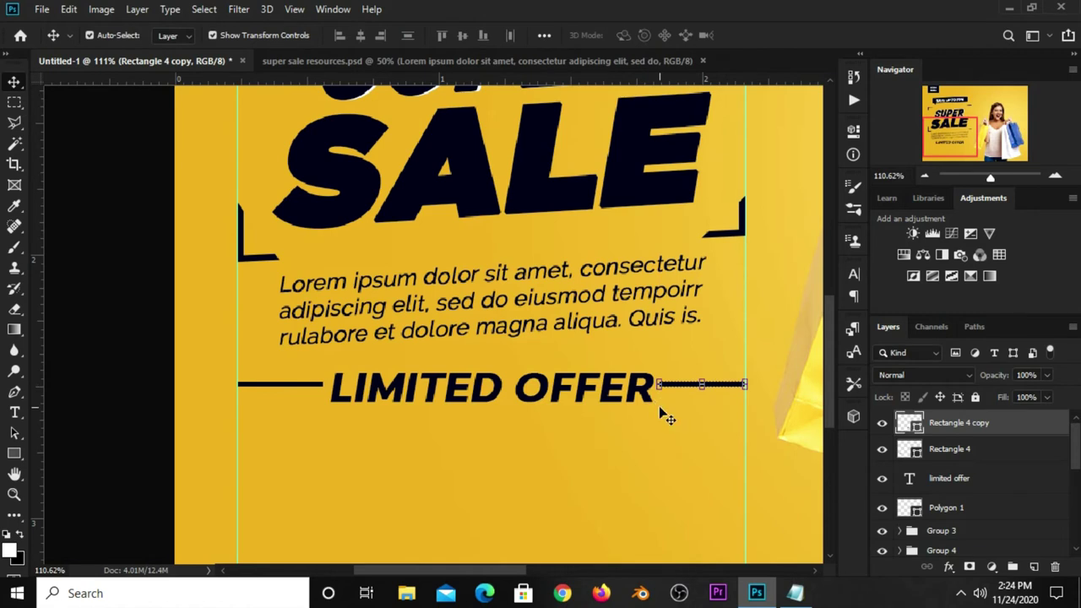
# Group both bars with the LIMITED OFFER text
pyautogui.keyDown('shift'); pyautogui.click(960, 449); pyautogui.keyUp('shift')
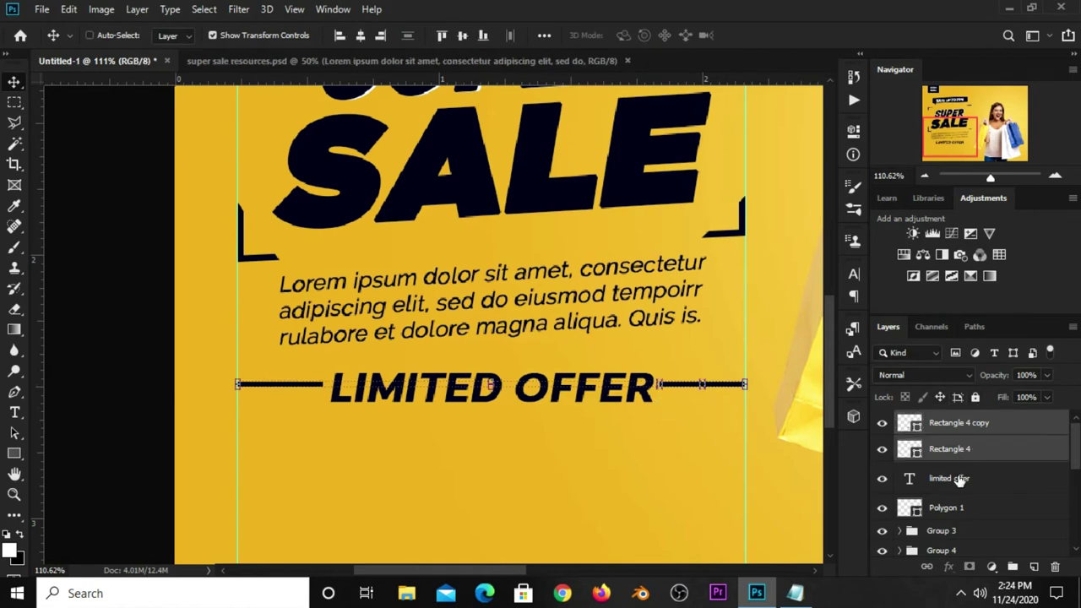
pyautogui.keyDown('shift'); pyautogui.click(957, 478); pyautogui.keyUp('shift')
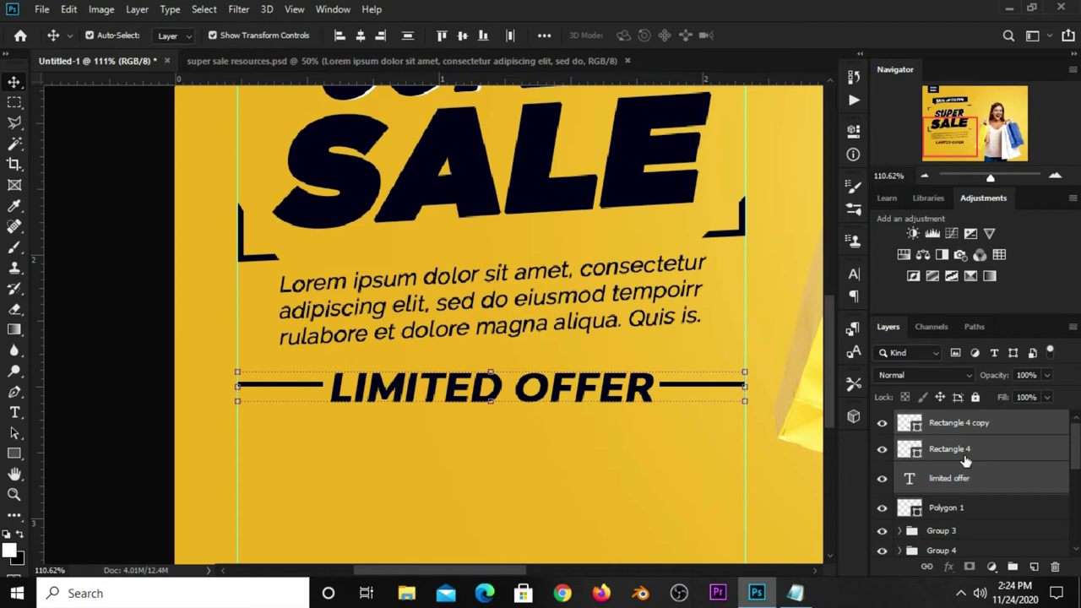
pyautogui.hotkey('ctrl', 'g')
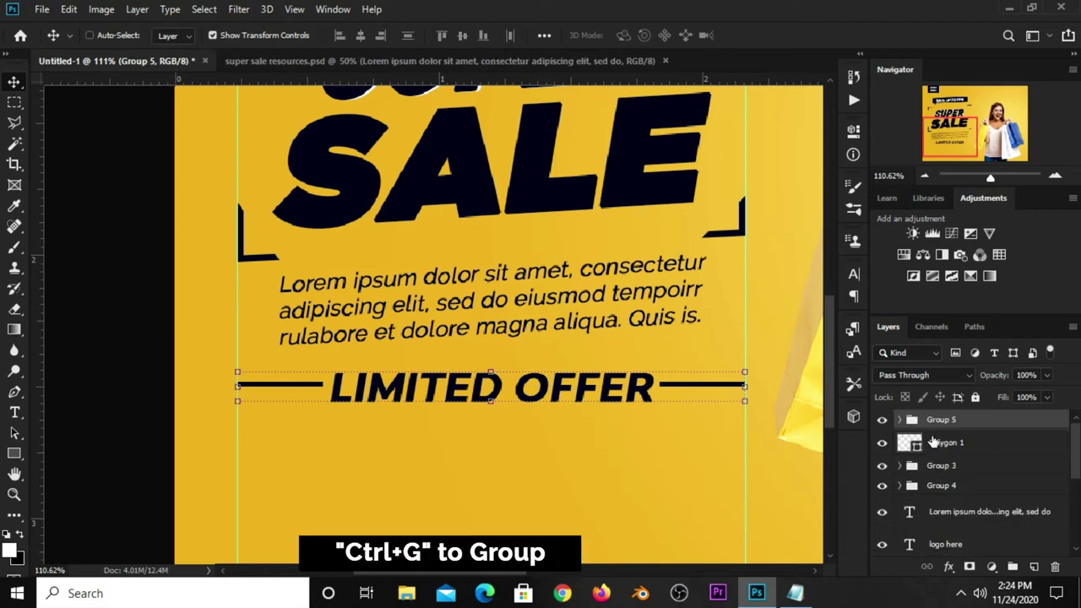
pyautogui.click(882, 419)
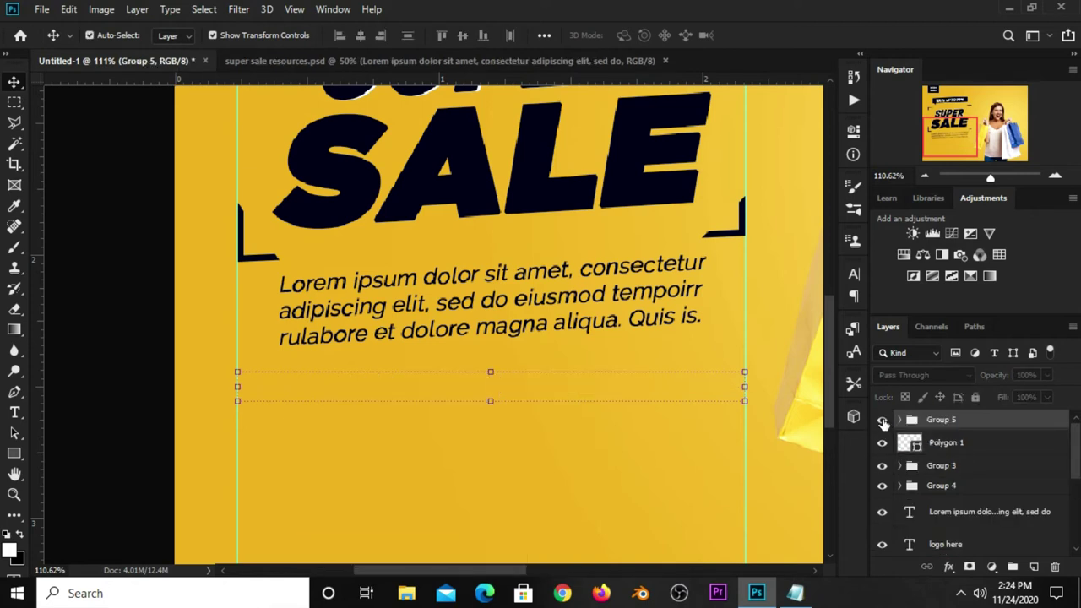
pyautogui.click(882, 420)
# Skew the LIMITED OFFER group to slant upward to the right, about -3.23°
pyautogui.hotkey('ctrl', 't')
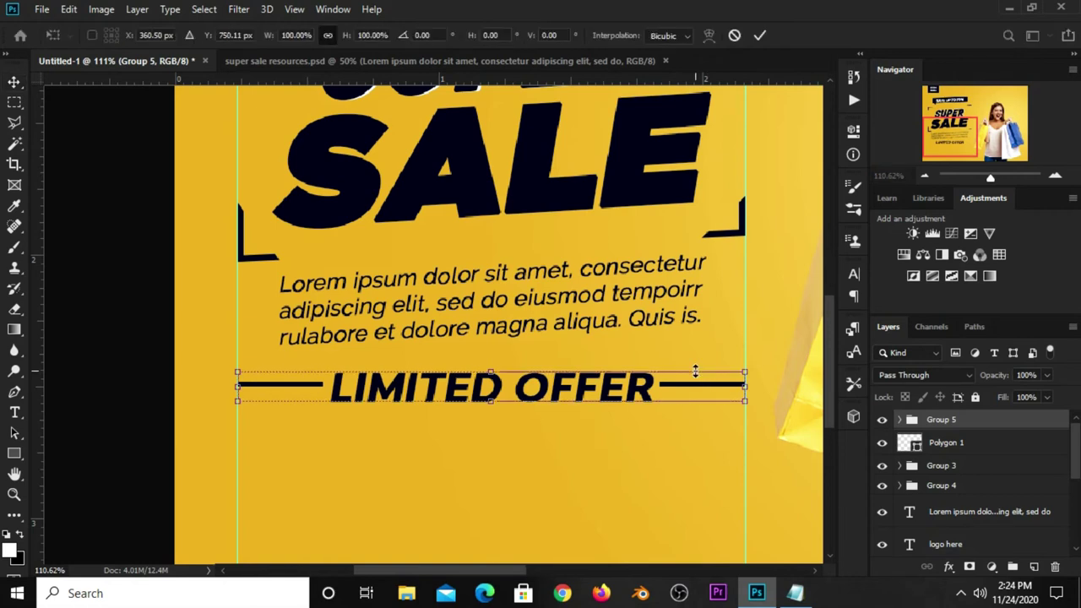
pyautogui.rightClick(697, 376)
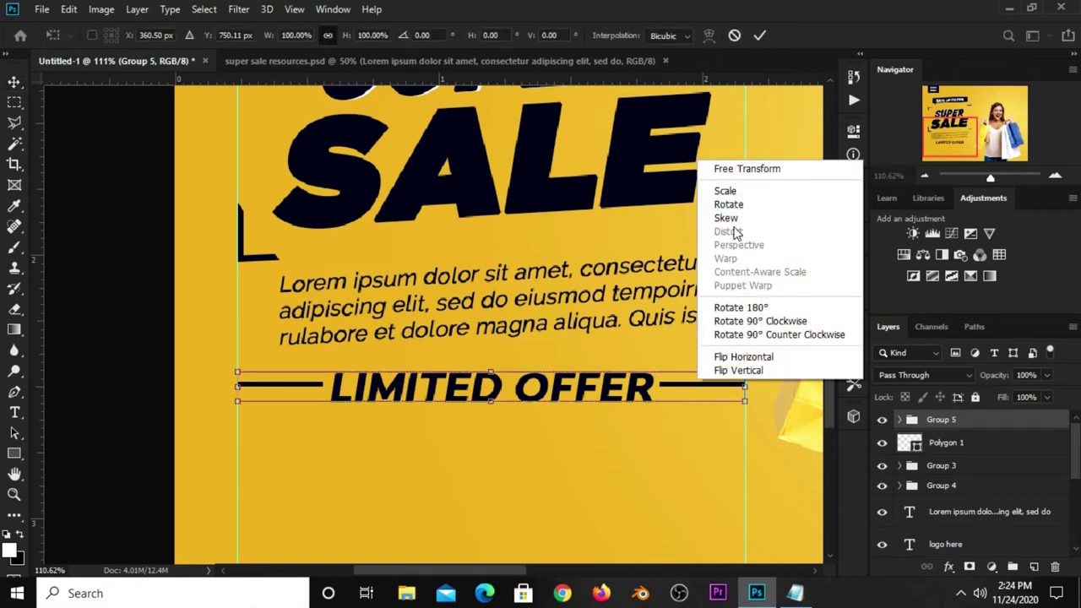
pyautogui.click(728, 218)
pyautogui.moveTo(745, 387); pyautogui.dragTo(746, 363)
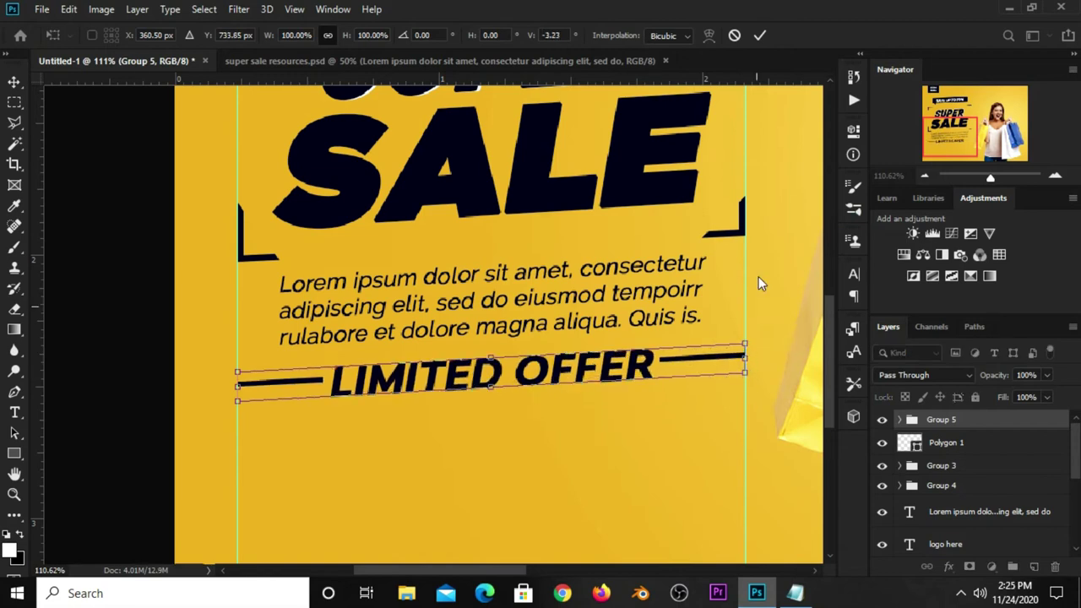
pyautogui.click(759, 40)
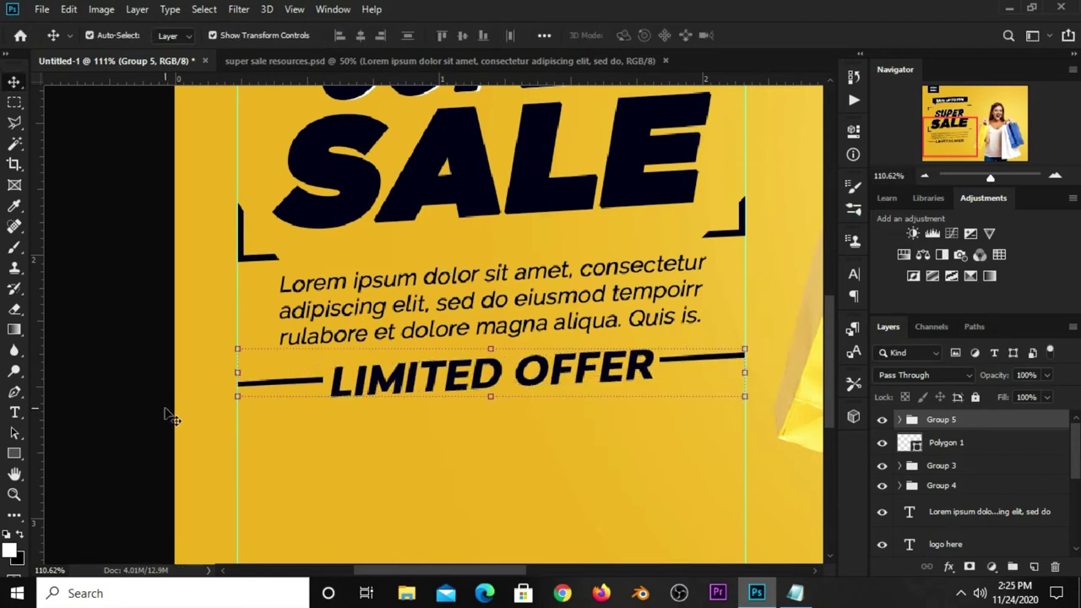
pyautogui.click(120, 420)
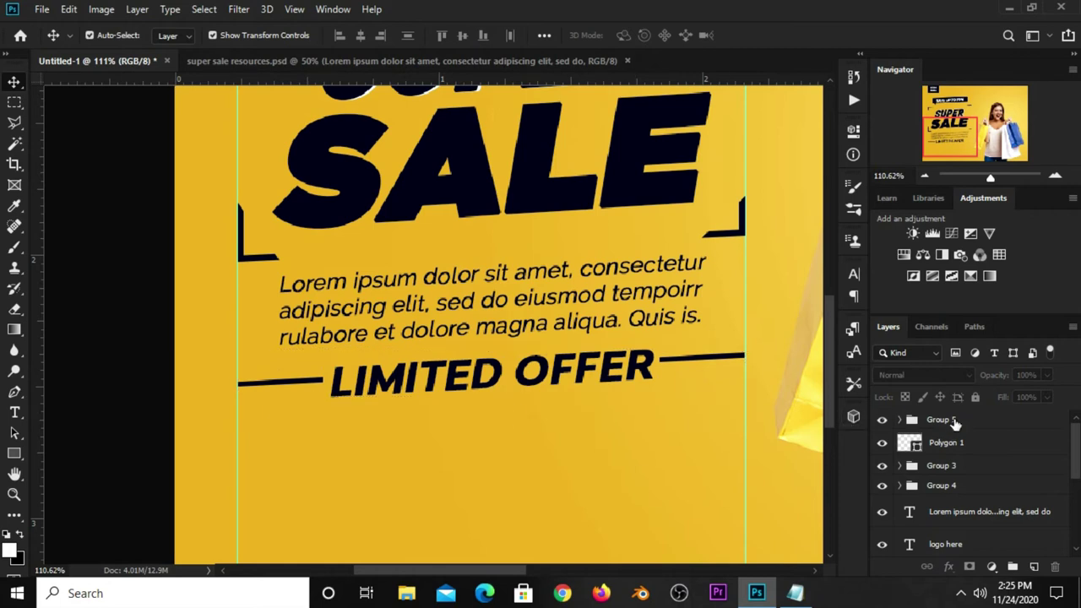
# Fit the whole banner on screen and nudge the LIMITED OFFER group down one step
pyautogui.click(955, 422)
pyautogui.hotkey('ctrl', '0')
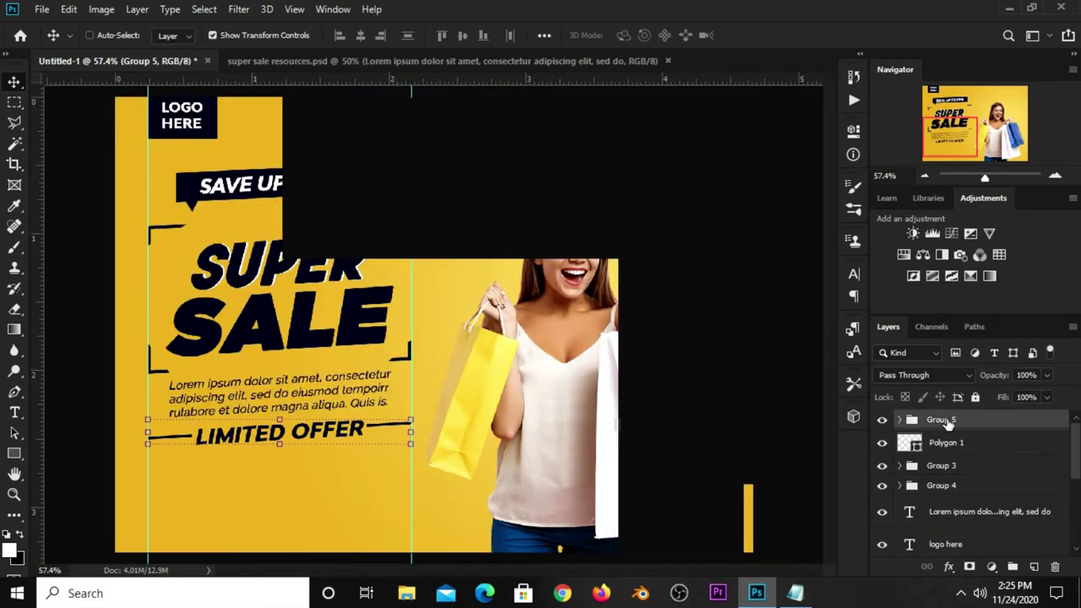
pyautogui.hotkey('ctrl', '-')
pyautogui.click(750, 355)
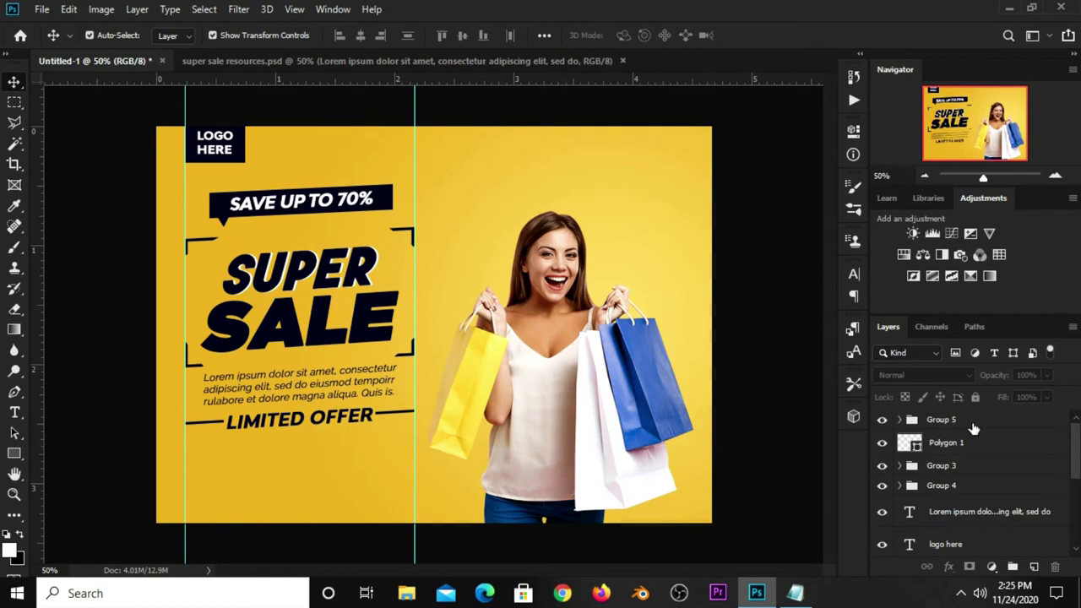
pyautogui.click(974, 422)
pyautogui.press('Down')
pyautogui.press('Down')
pyautogui.press('Down')
pyautogui.press('Down')
pyautogui.click(760, 375)
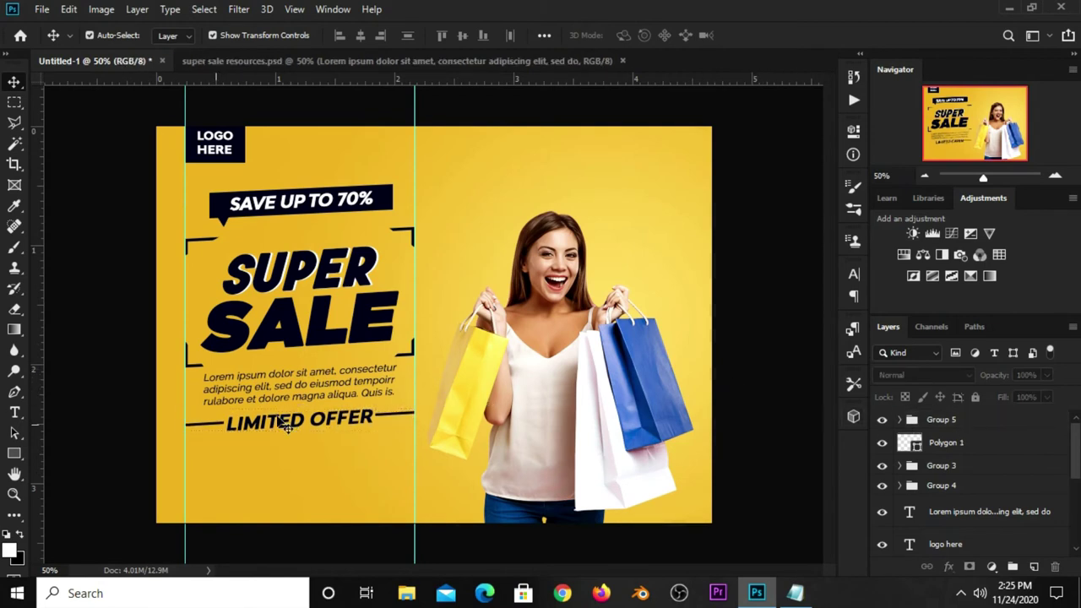
# Draw a rectangle below LIMITED OFFER with 30 px corner radii and widen it into a pill
pyautogui.rightClick(10, 456)
pyautogui.click(48, 462)
pyautogui.moveTo(296, 453); pyautogui.dragTo(378, 477)
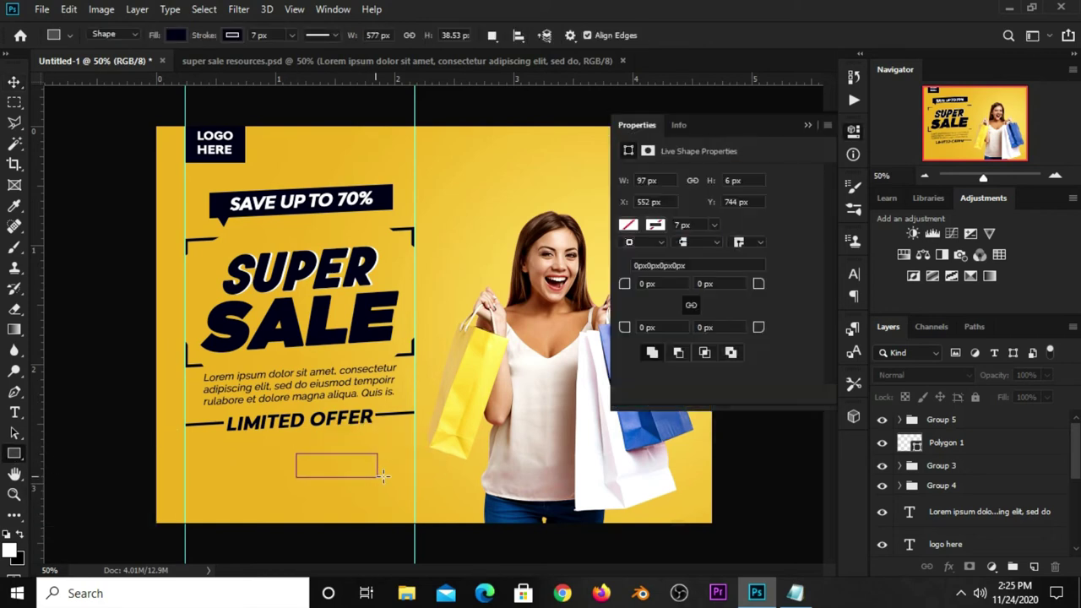
pyautogui.click(386, 461)
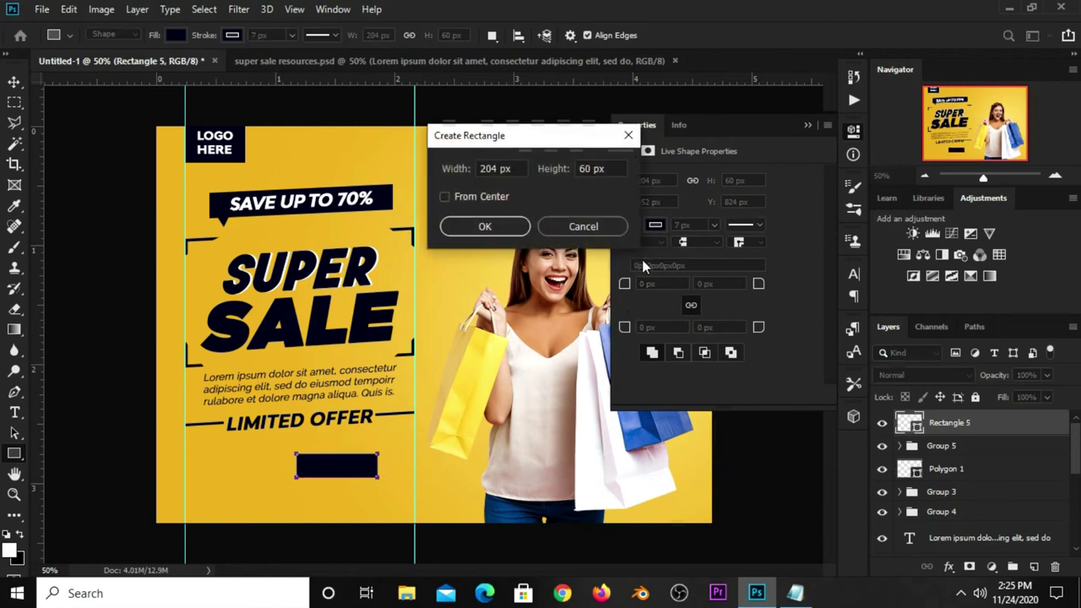
pyautogui.click(630, 136)
pyautogui.moveTo(759, 287); pyautogui.dragTo(806, 300)
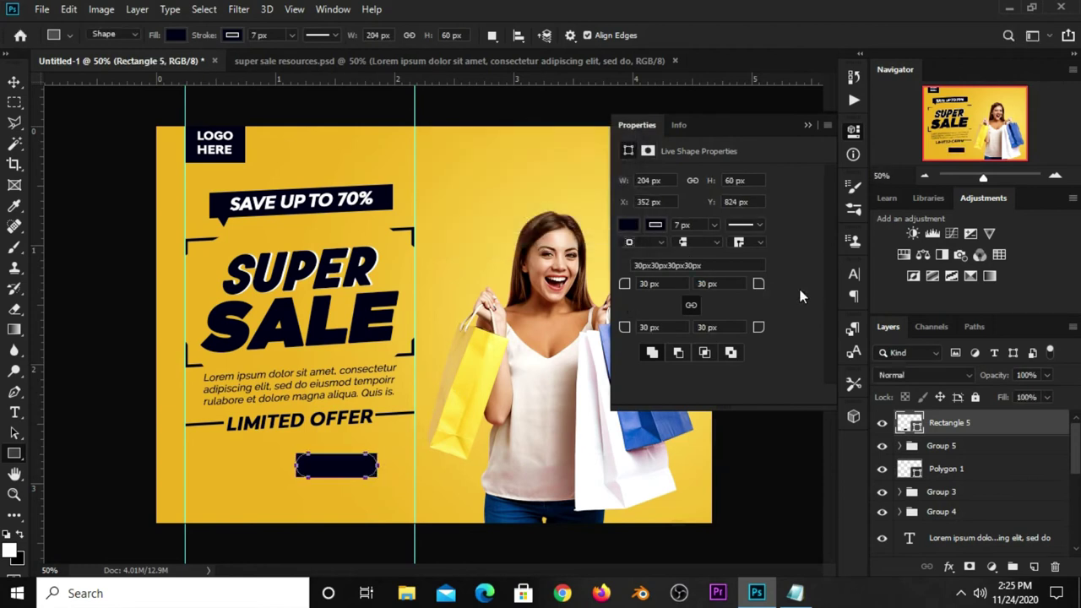
pyautogui.click(807, 125)
pyautogui.press('v')
pyautogui.hotkey('ctrl', 't')
pyautogui.moveTo(384, 466); pyautogui.dragTo(392, 466)
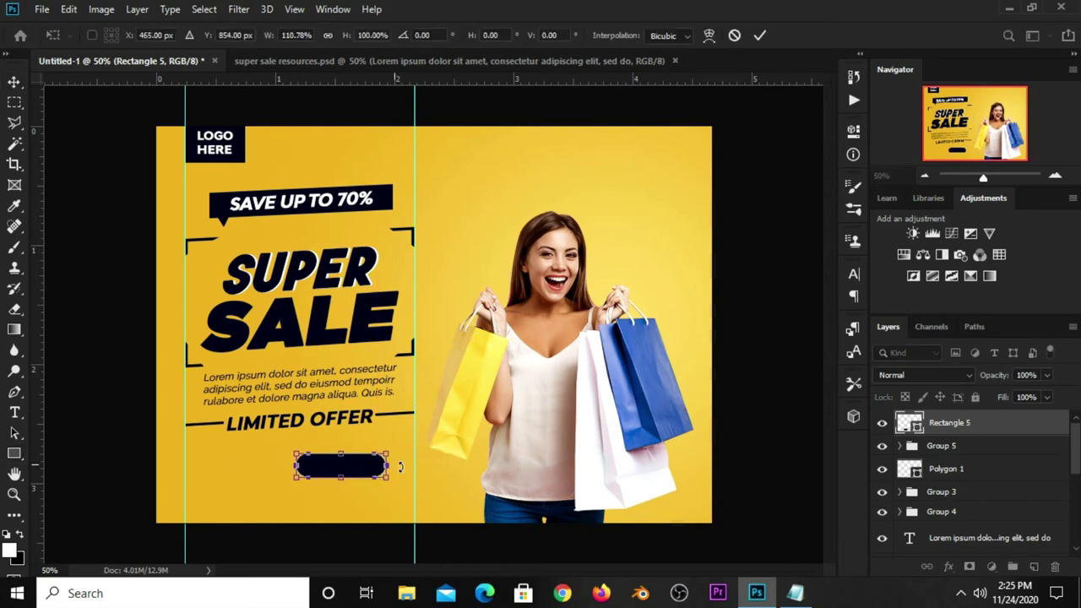
pyautogui.press('Return')
# Copy 'shop now' from Notepad and paste it as a new text layer
pyautogui.click(794, 593)
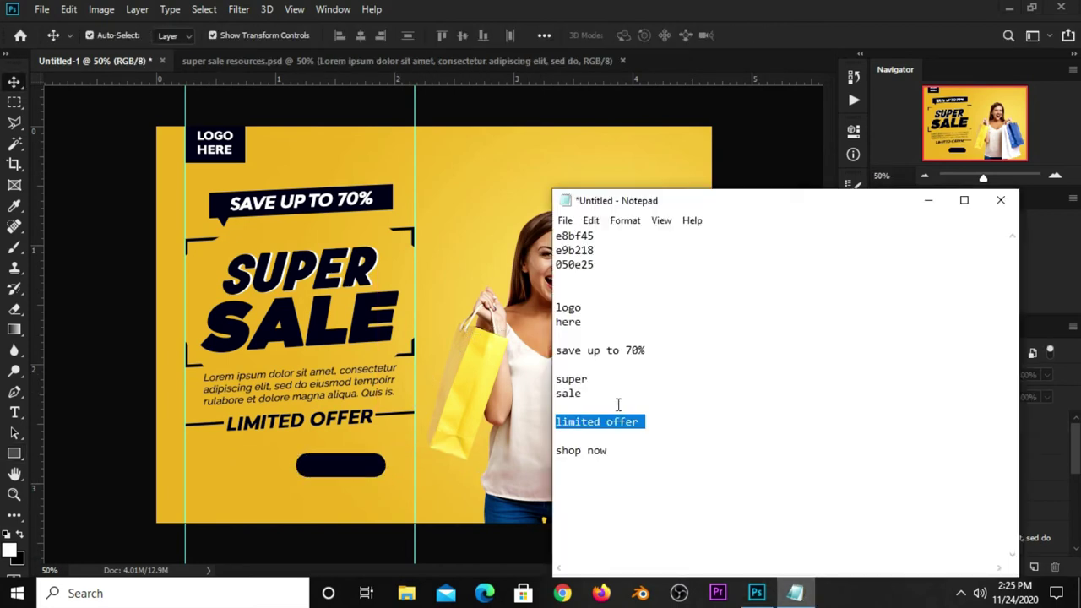
pyautogui.moveTo(621, 458); pyautogui.dragTo(553, 456)
pyautogui.rightClick(580, 450)
pyautogui.click(634, 262)
pyautogui.click(737, 38)
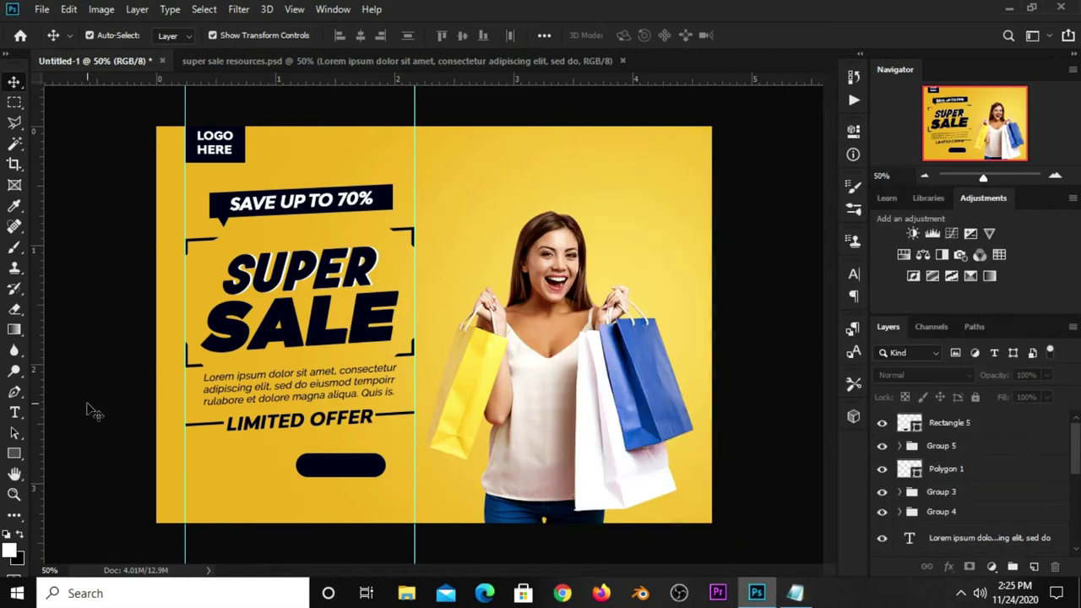
pyautogui.click(15, 413)
pyautogui.click(68, 414)
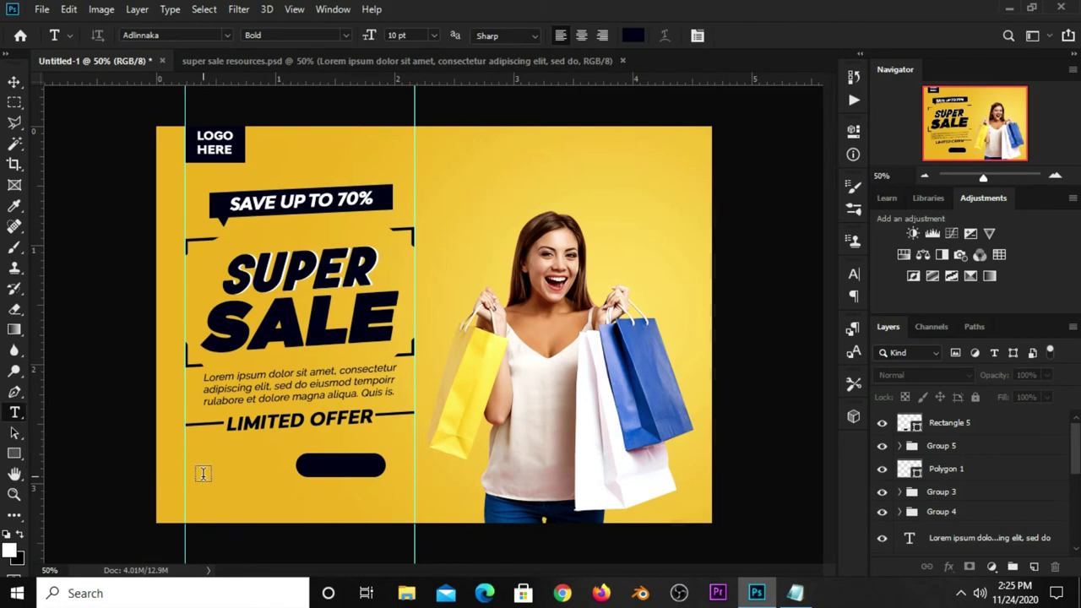
pyautogui.click(203, 473)
pyautogui.hotkey('ctrl', 'v')
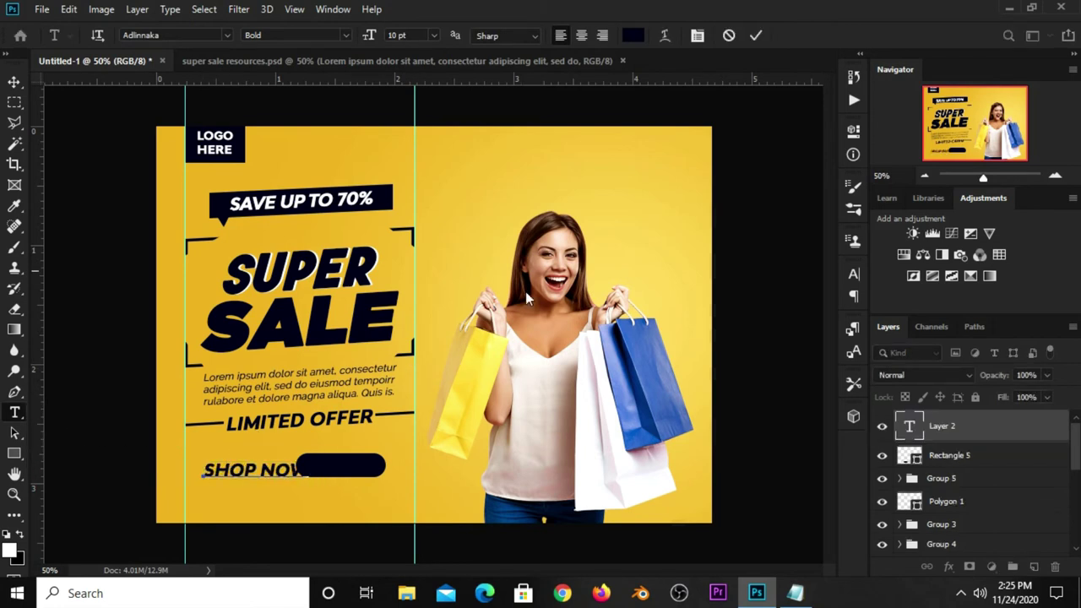
pyautogui.click(755, 35)
# Make the SHOP NOW text white and shrink it to fit on the pill
pyautogui.click(634, 35)
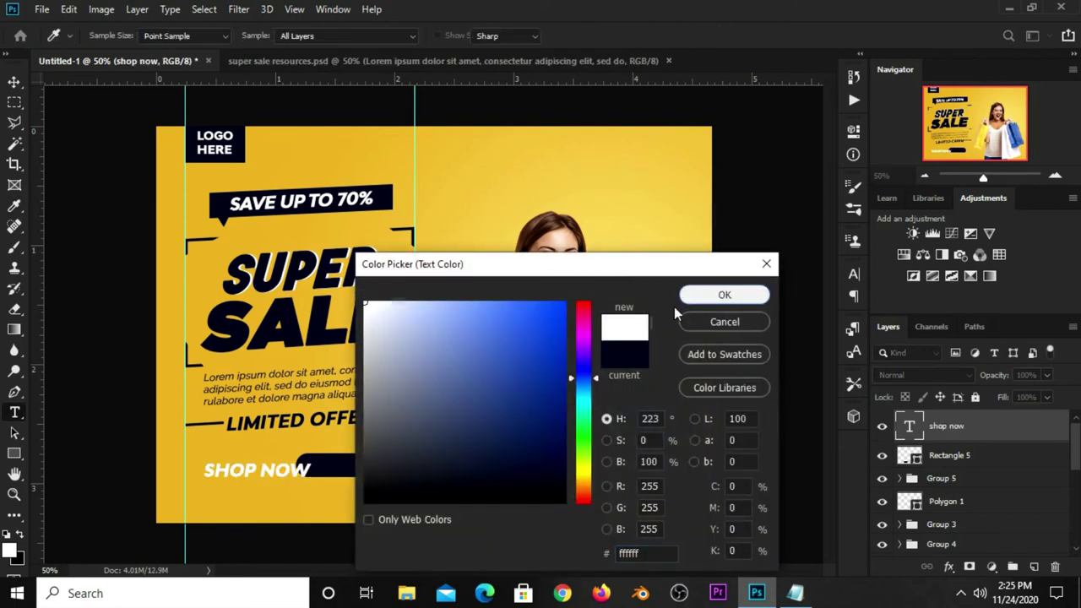
pyautogui.click(701, 295)
pyautogui.press('v')
pyautogui.moveTo(312, 461)
pyautogui.mouseDown()
pyautogui.moveTo(283, 475)
pyautogui.moveTo(362, 469)
pyautogui.mouseUp()
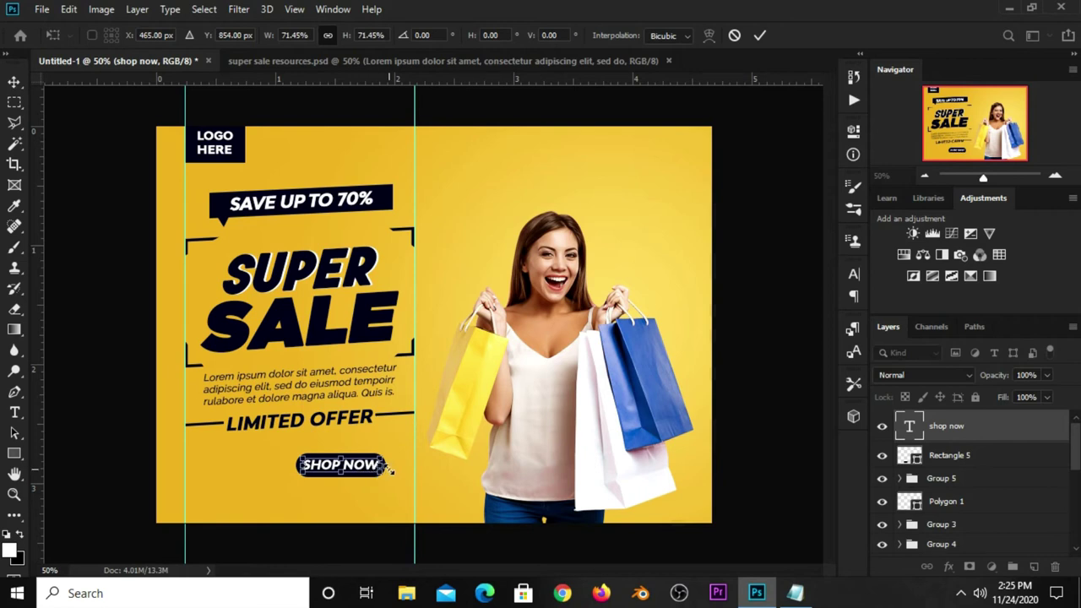
pyautogui.press('Return')
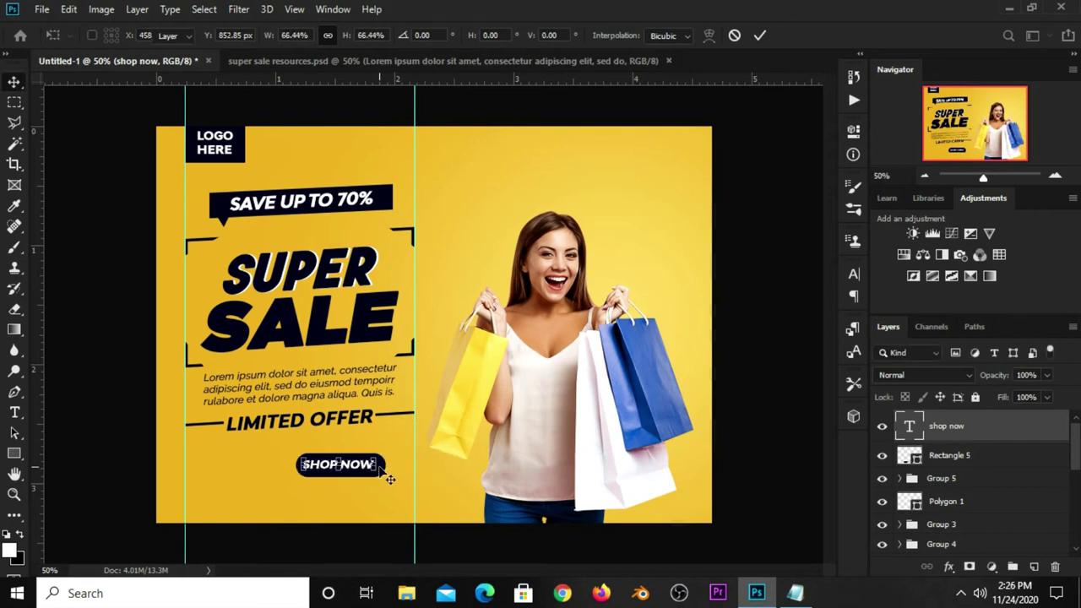
# Centre SHOP NOW vertically and horizontally on the pill, then select both layers
pyautogui.click(950, 456)
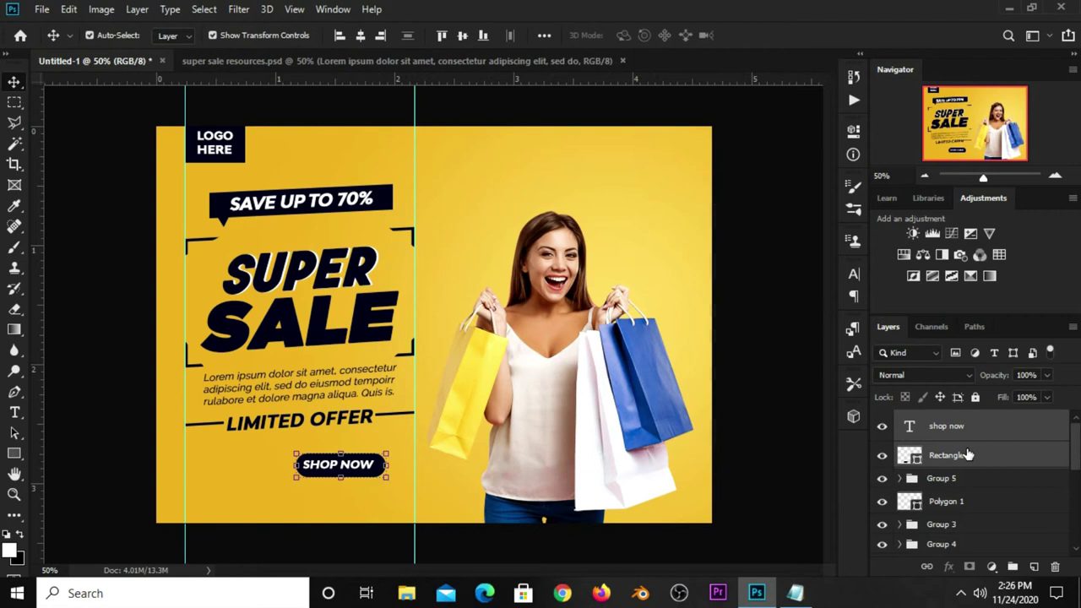
pyautogui.click(551, 37)
pyautogui.click(593, 77)
pyautogui.click(496, 77)
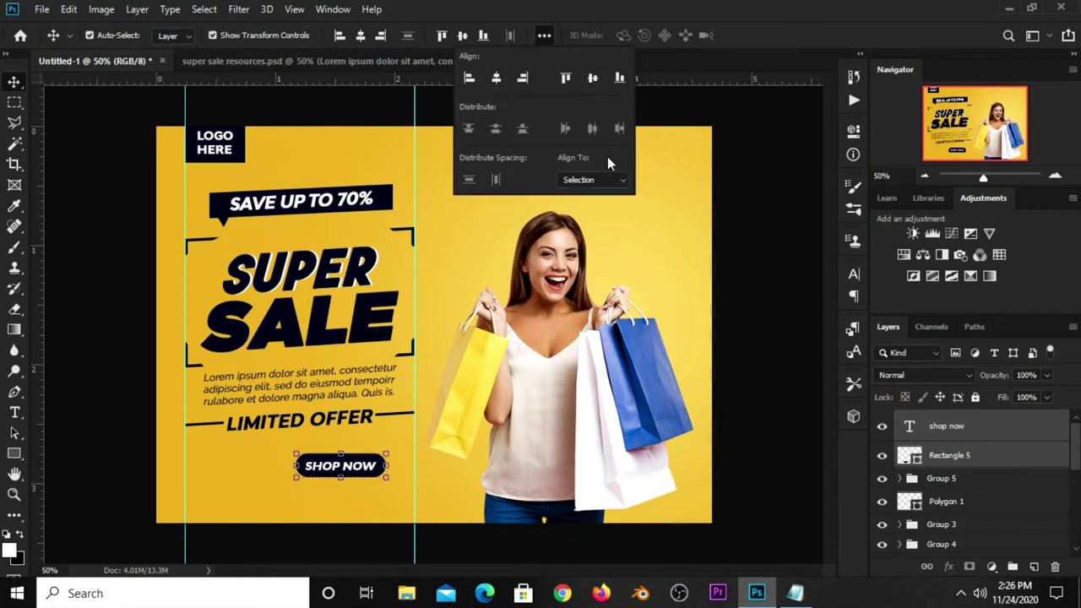
pyautogui.click(738, 240)
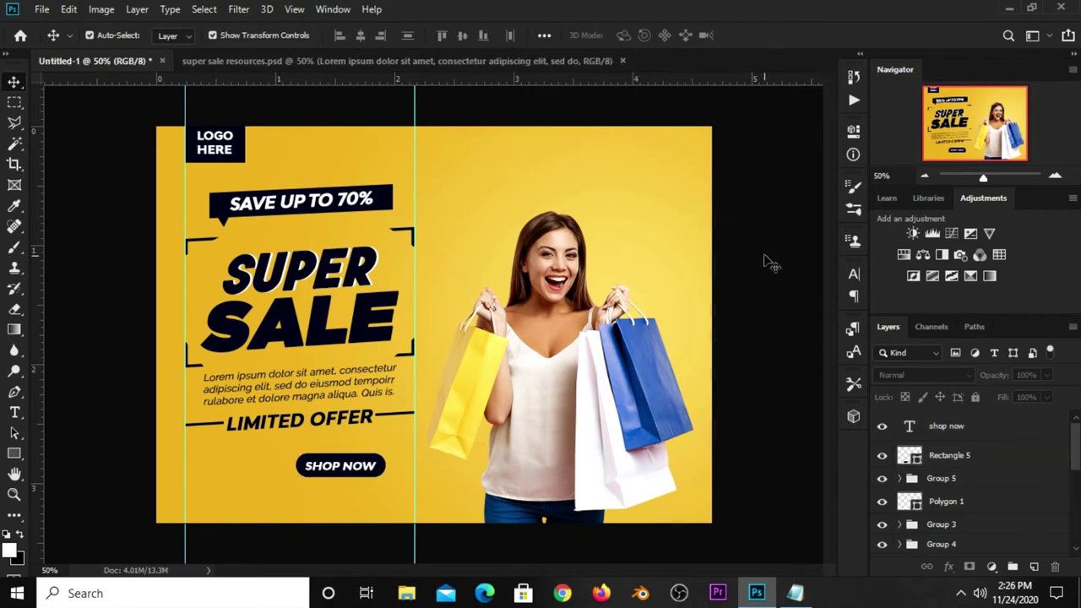
pyautogui.click(954, 454)
pyautogui.keyDown('shift'); pyautogui.click(956, 429); pyautogui.keyUp('shift')
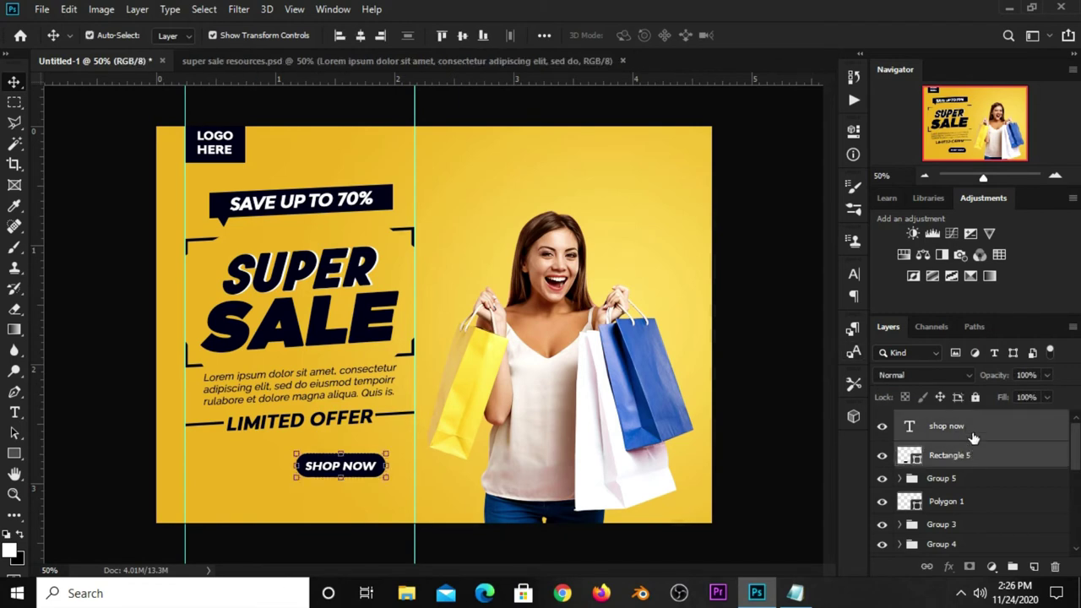
# Group the SHOP NOW text with its pill and skew the button about 5° upward
pyautogui.hotkey('ctrl', 'g')
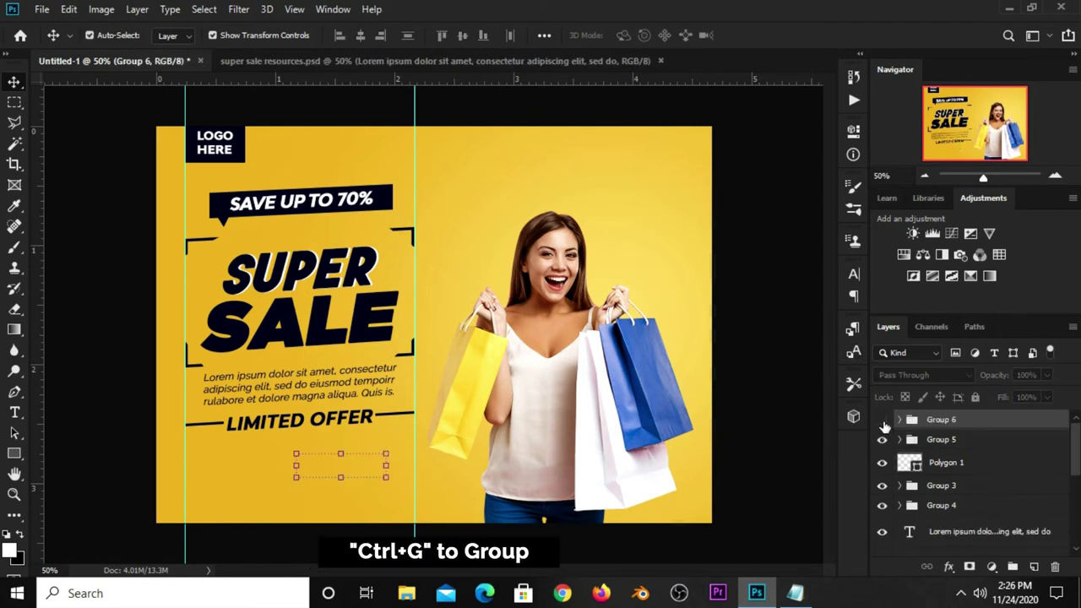
pyautogui.hotkey('ctrl', 't')
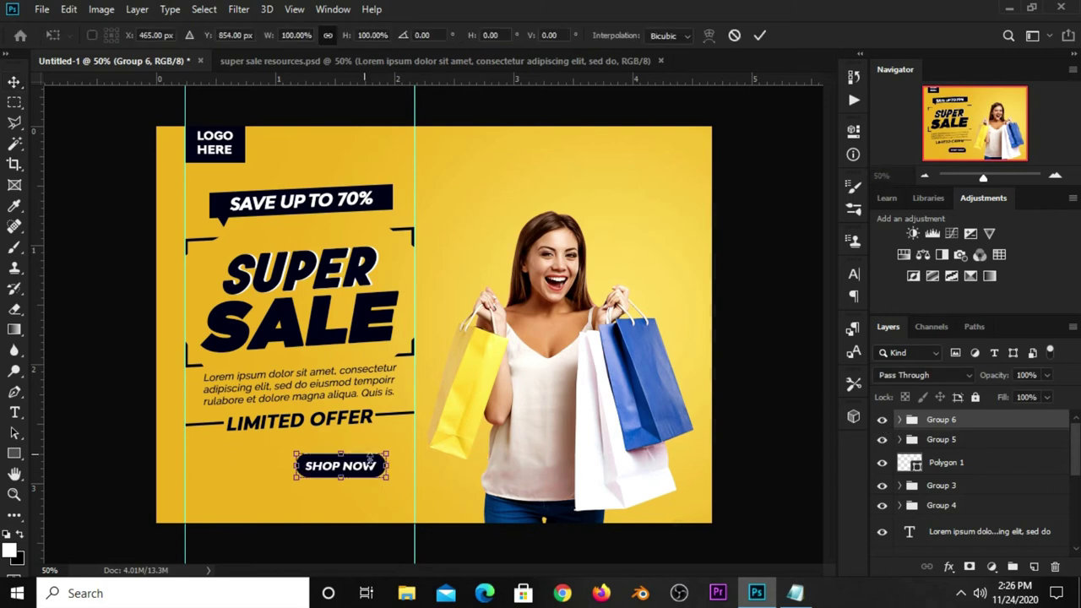
pyautogui.rightClick(372, 476)
pyautogui.click(402, 304)
pyautogui.moveTo(392, 470); pyautogui.dragTo(394, 464)
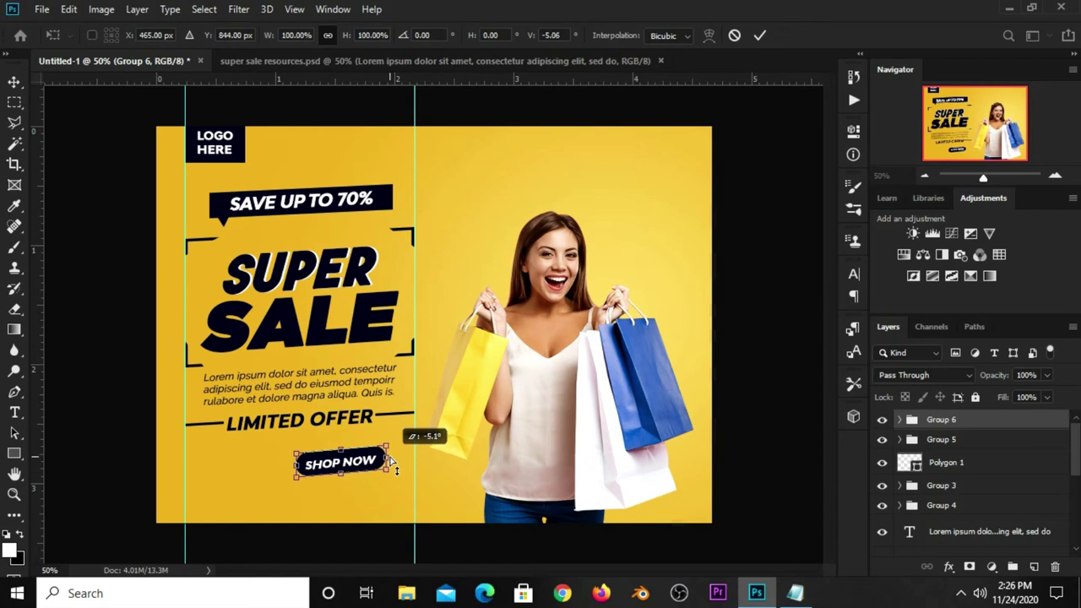
pyautogui.click(758, 38)
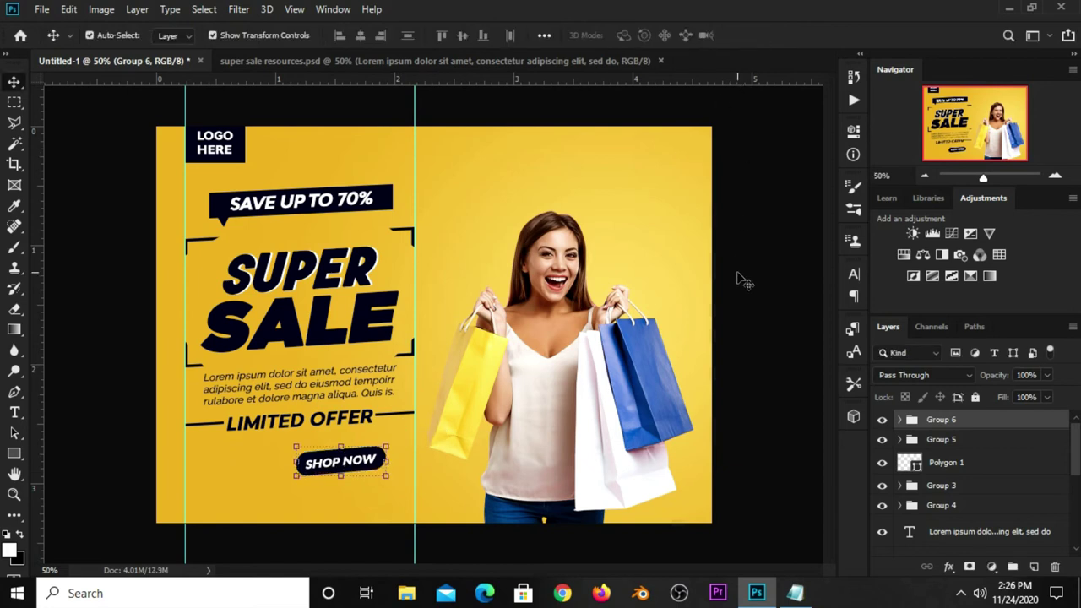
# Select the small polygon under the SAVE UP TO 70% badge
pyautogui.click(743, 281)
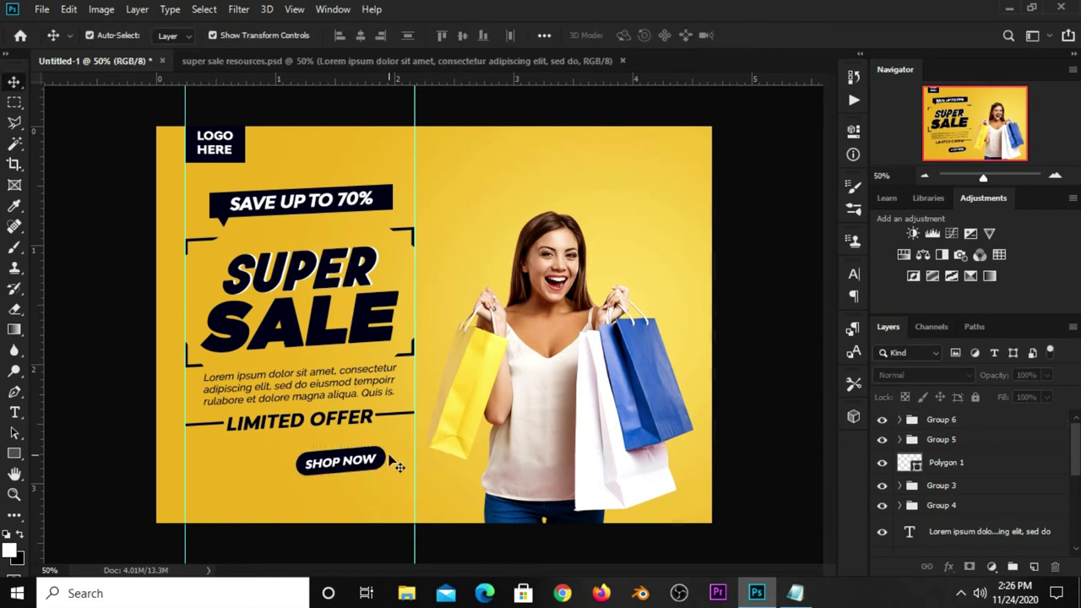
pyautogui.click(338, 467)
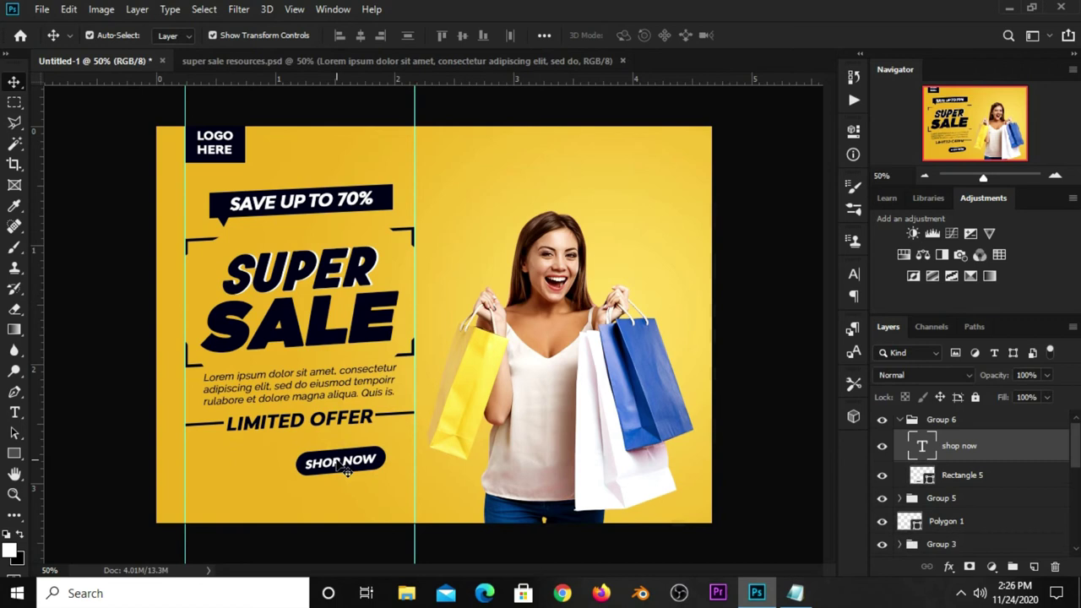
pyautogui.click(147, 456)
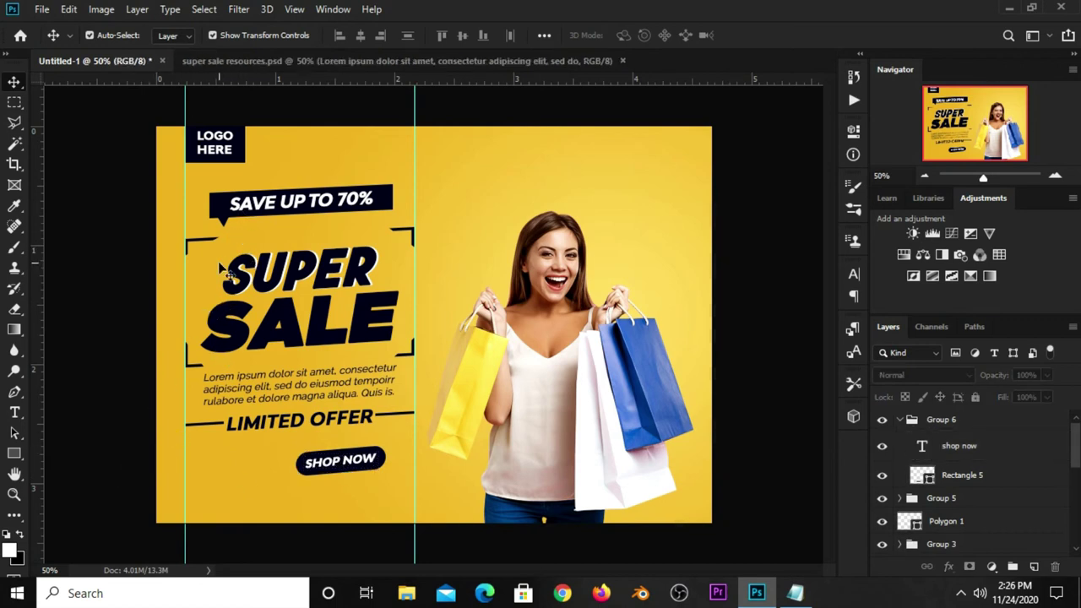
pyautogui.click(228, 233)
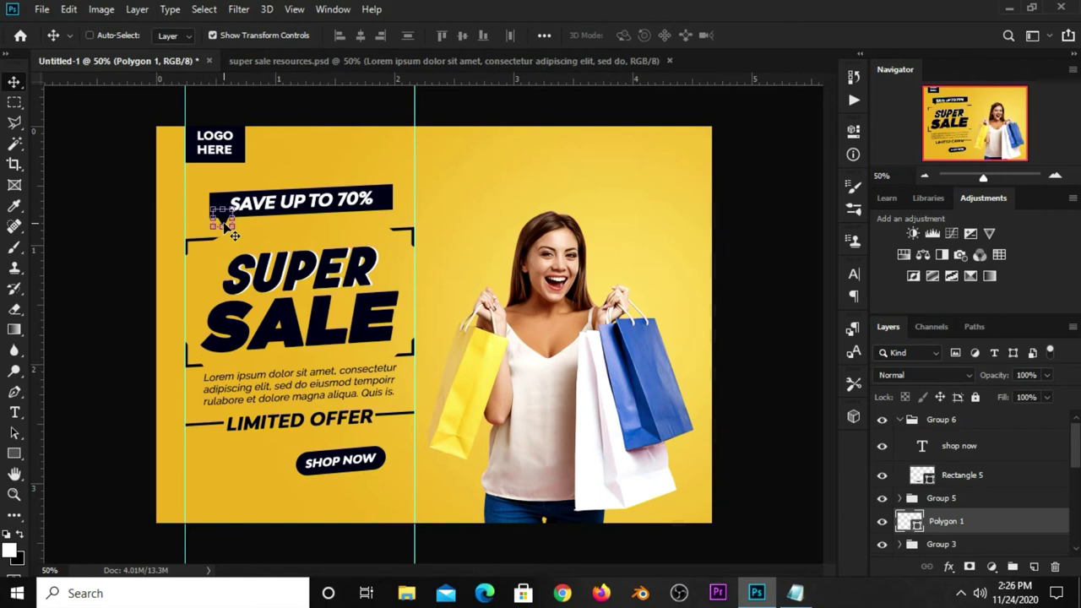
# Duplicate the triangle, flip it vertically, and shrink and rotate it beside SHOP NOW
pyautogui.hotkey('ctrl', 'j')
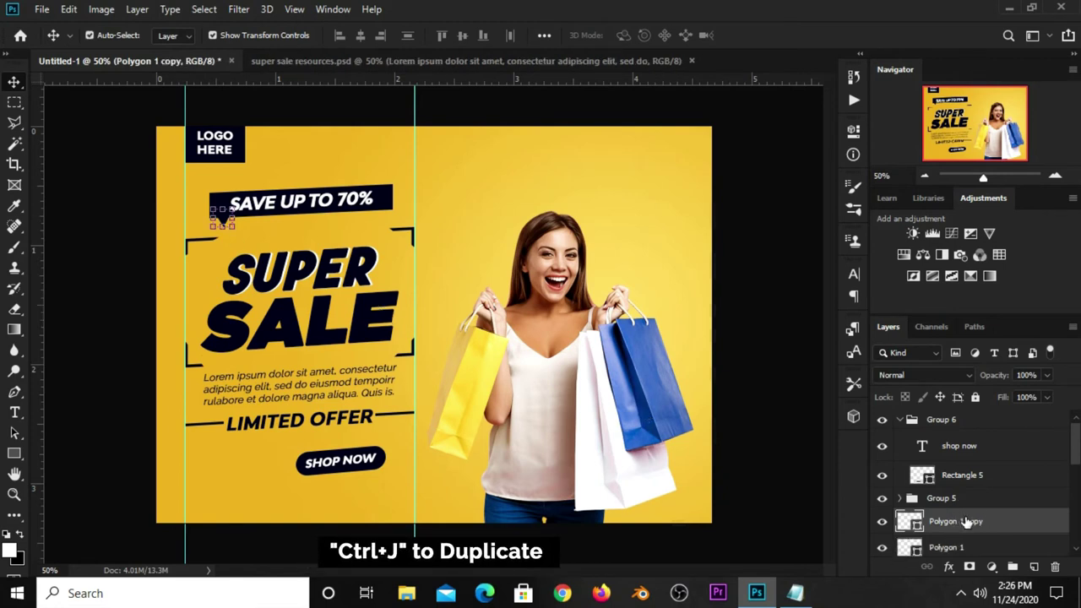
pyautogui.hotkey('ctrl', 't')
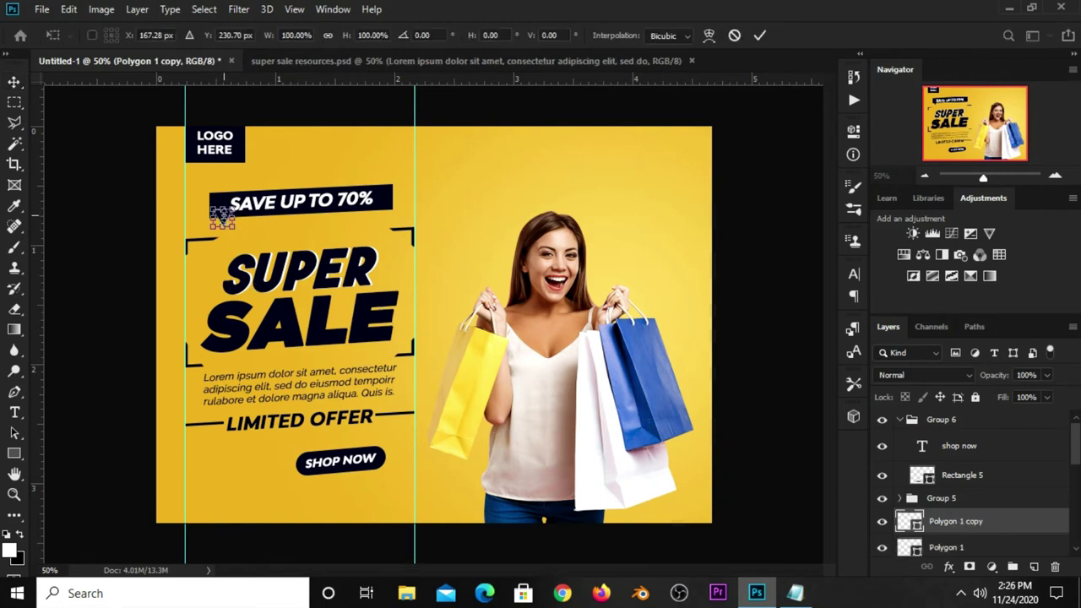
pyautogui.scroll(2, 275, 241)
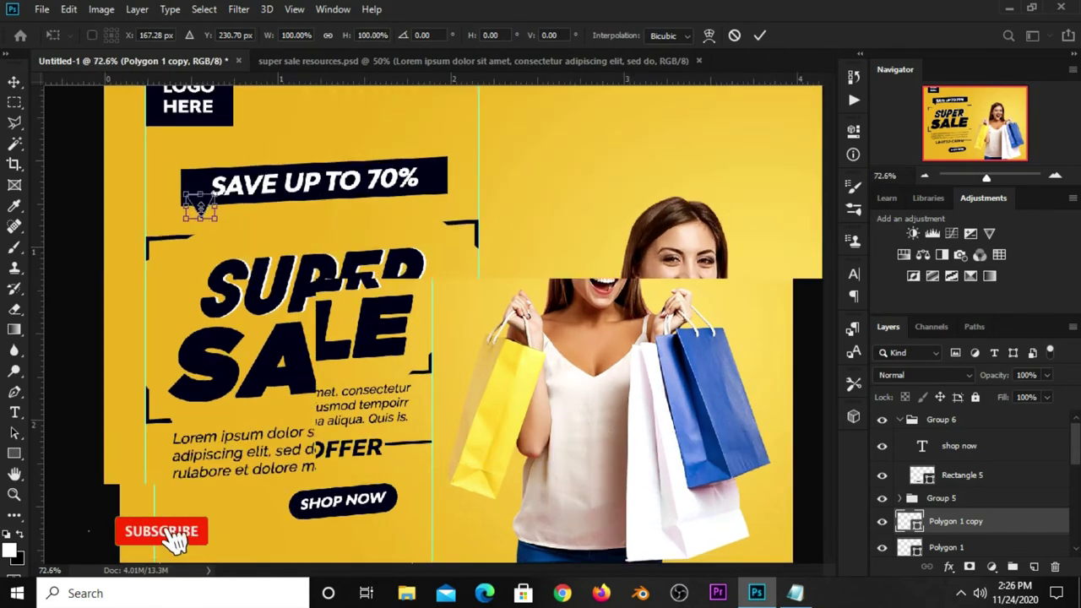
pyautogui.moveTo(200, 207); pyautogui.dragTo(297, 530)
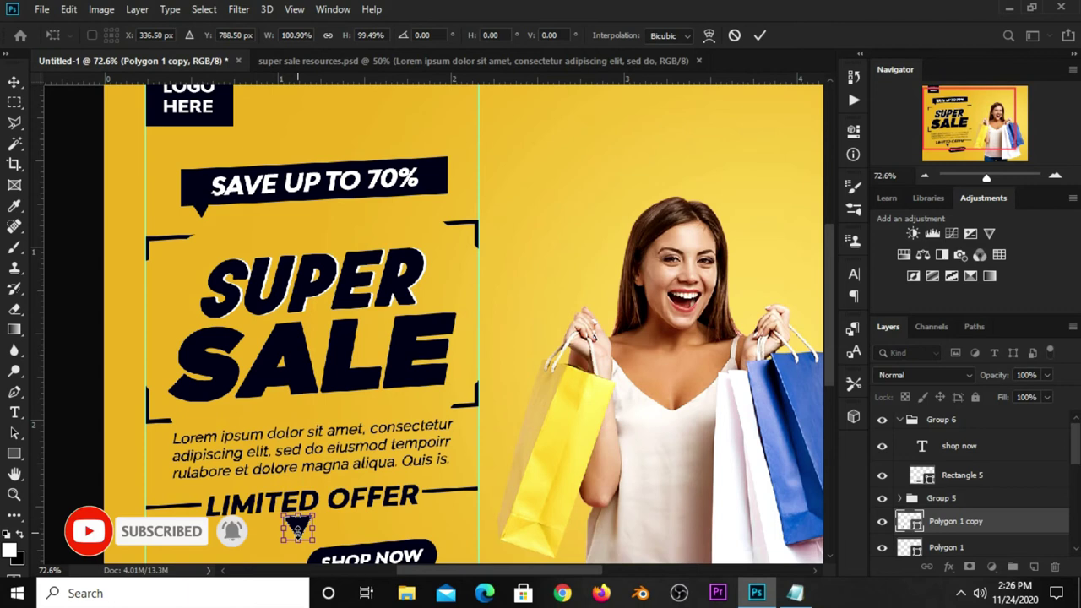
pyautogui.rightClick(297, 530)
pyautogui.click(313, 518)
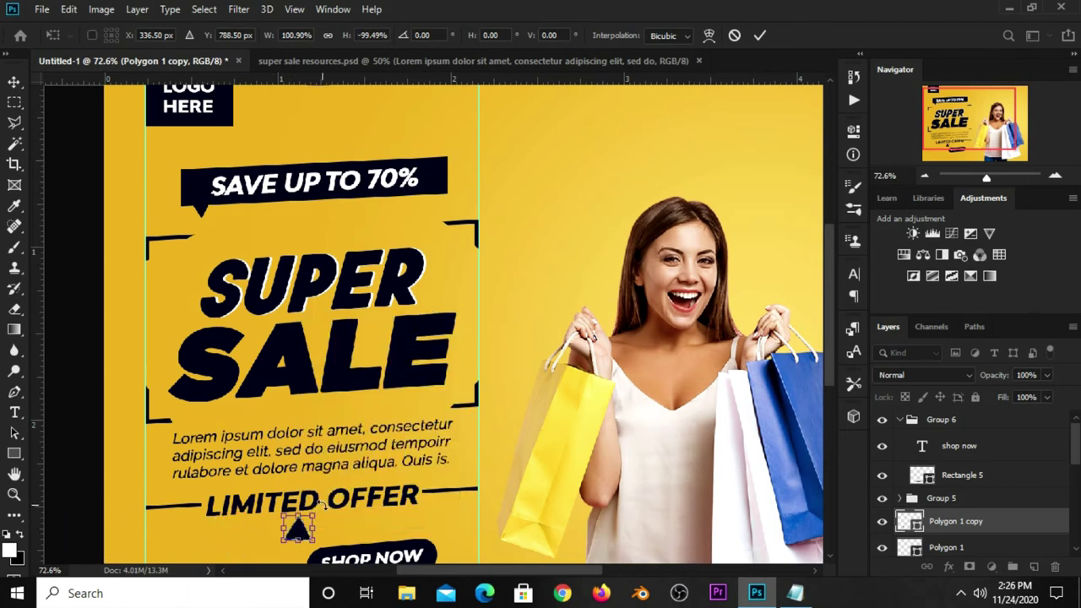
pyautogui.moveTo(297, 530)
pyautogui.mouseDown()
pyautogui.moveTo(417, 530)
pyautogui.moveTo(407, 530)
pyautogui.mouseUp()
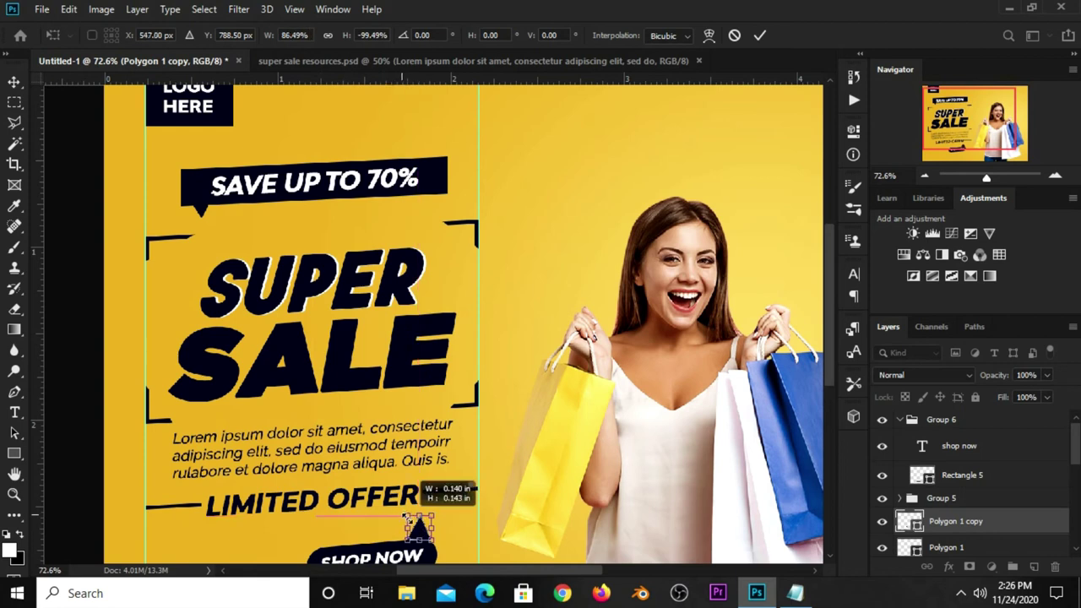
pyautogui.hotkey('ctrl', 'z')
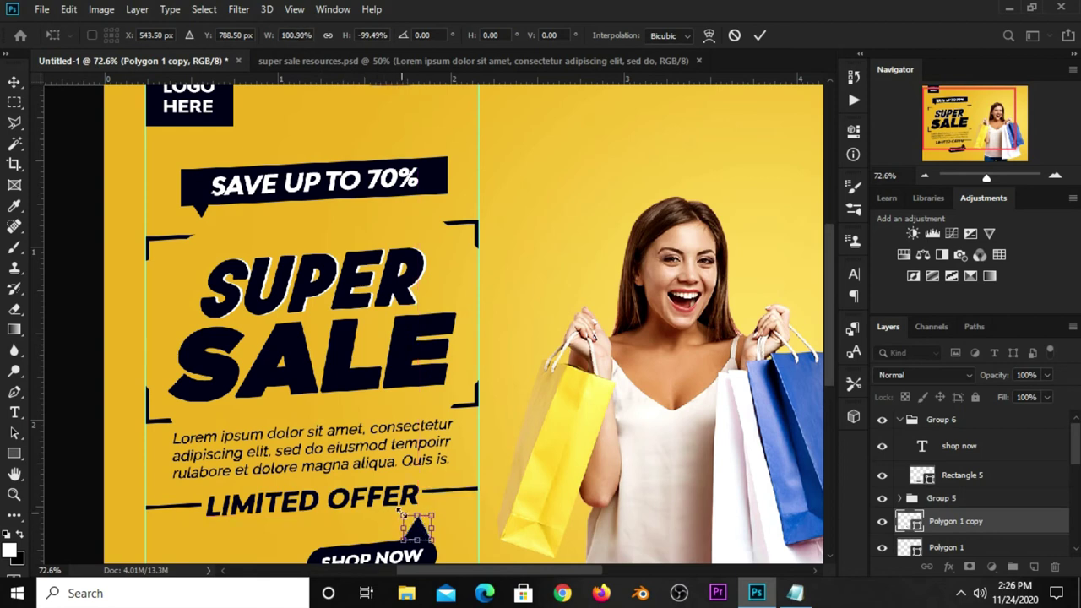
pyautogui.moveTo(399, 512); pyautogui.dragTo(391, 531)
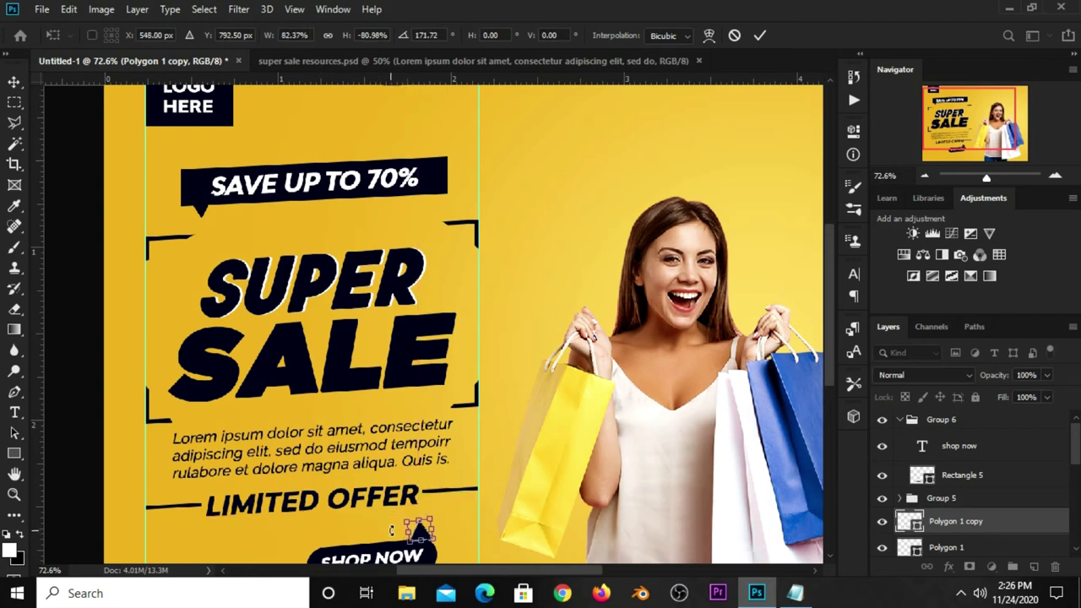
pyautogui.press('Return')
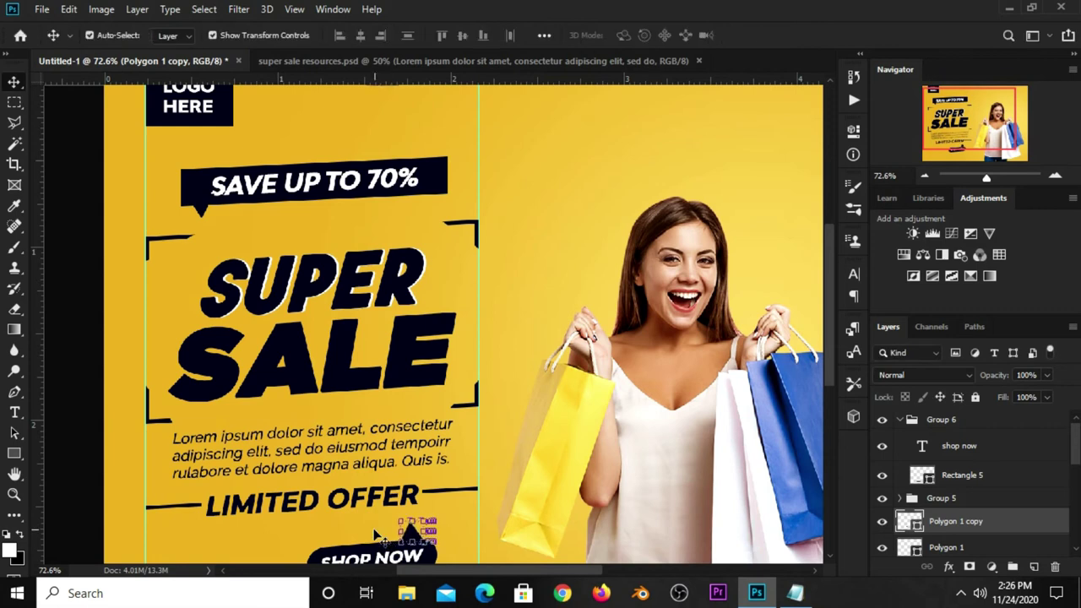
# Zoom out to fit the banner and check the new triangle pointer's placement
pyautogui.click(376, 533)
pyautogui.click(412, 536)
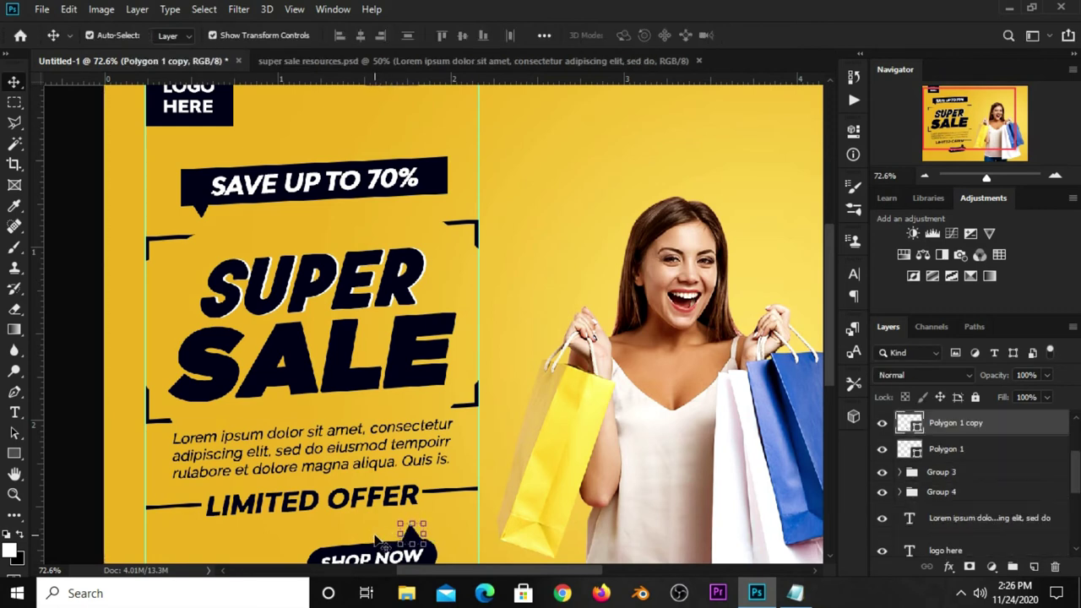
pyautogui.hotkey('ctrl', '-')
pyautogui.hotkey('ctrl', '-')
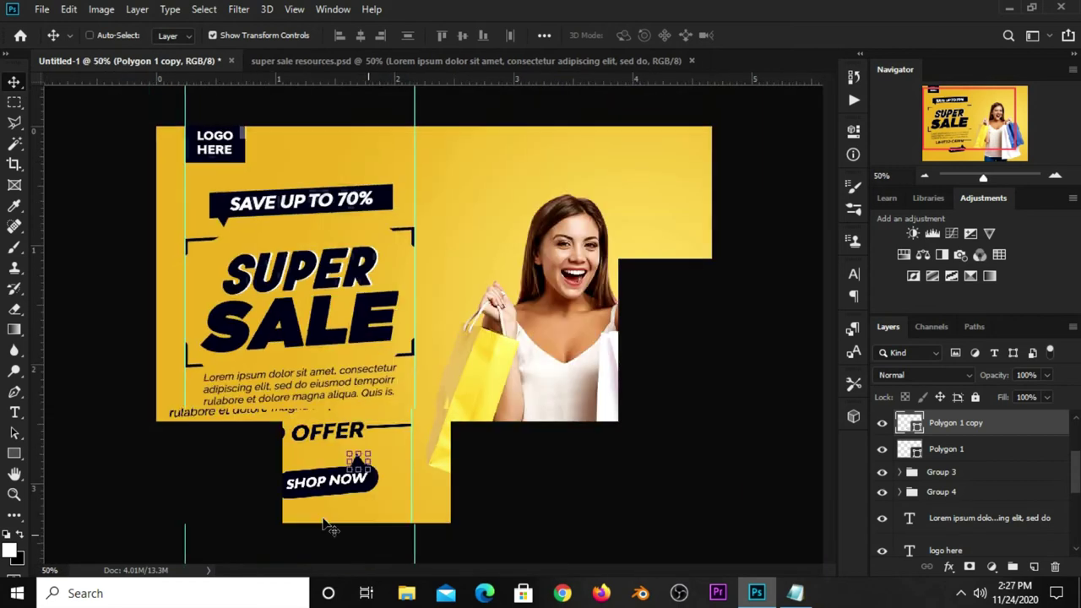
pyautogui.click(135, 452)
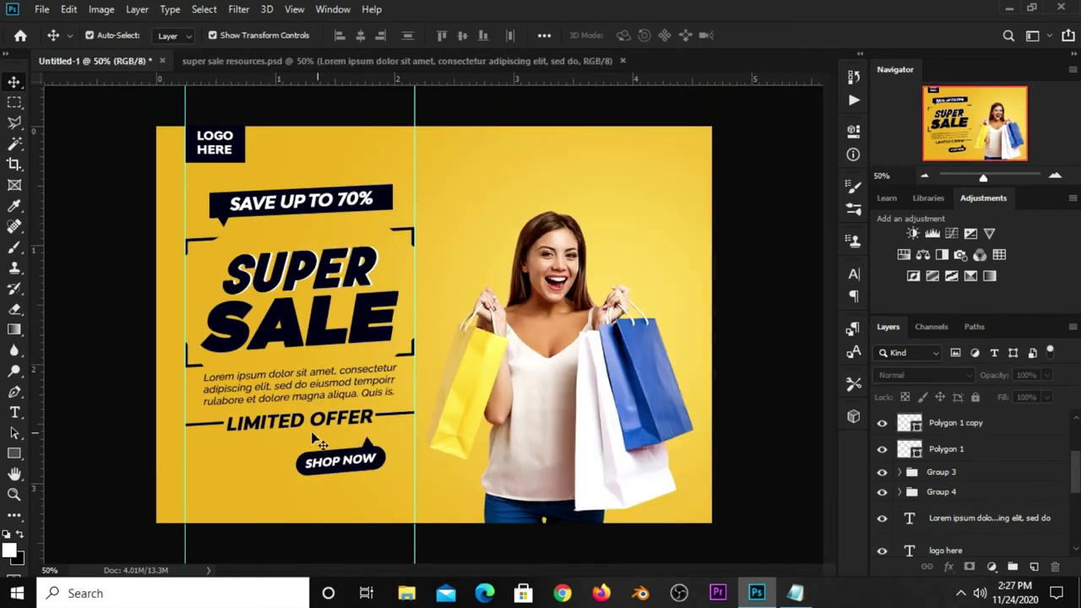
pyautogui.click(369, 448)
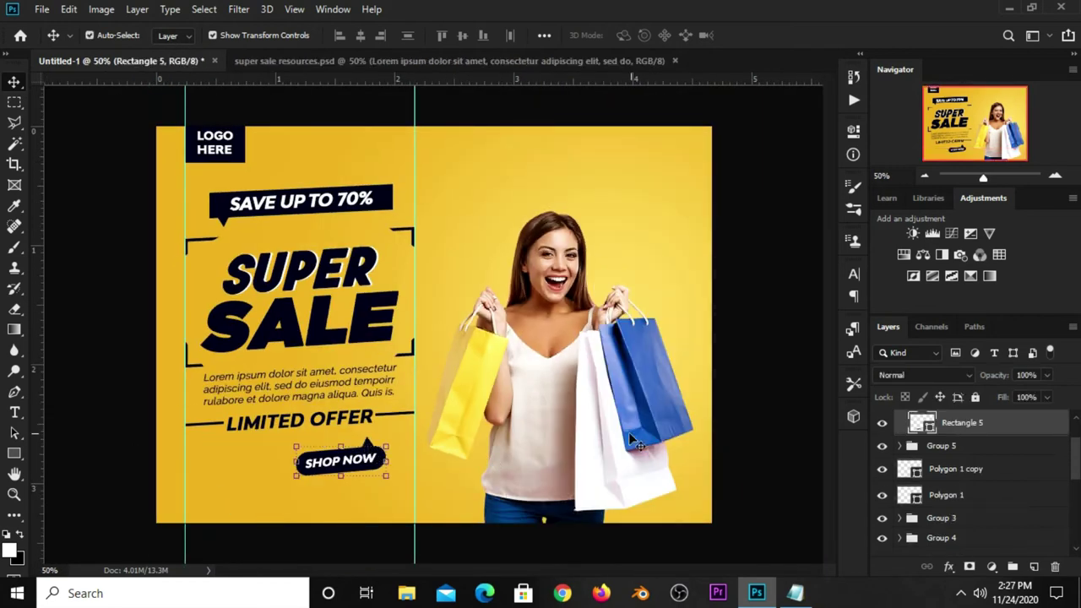
pyautogui.click(732, 452)
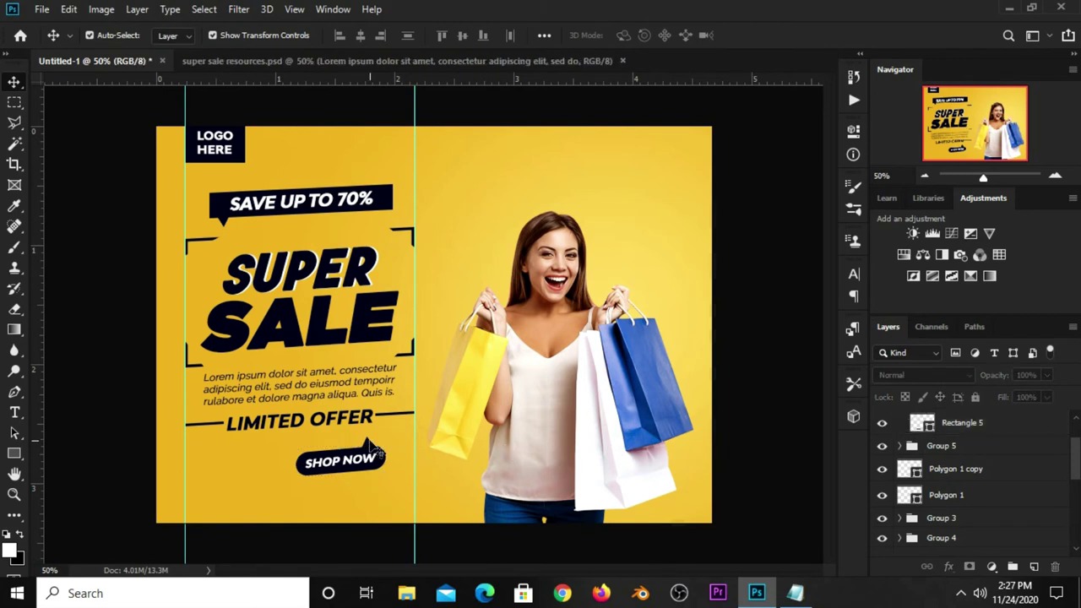
pyautogui.click(369, 446)
pyautogui.click(369, 445)
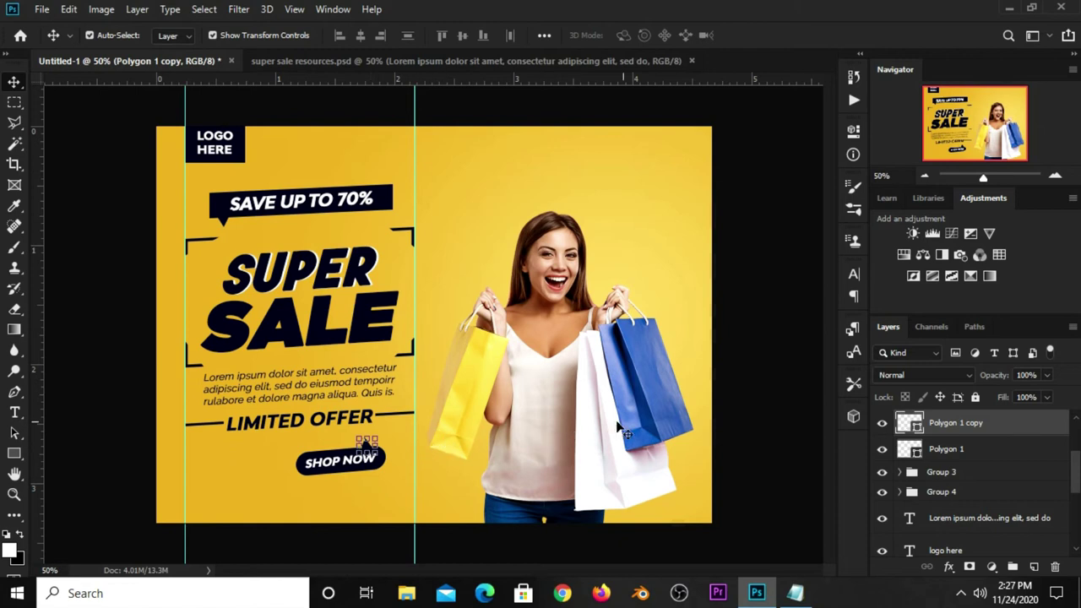
pyautogui.click(748, 422)
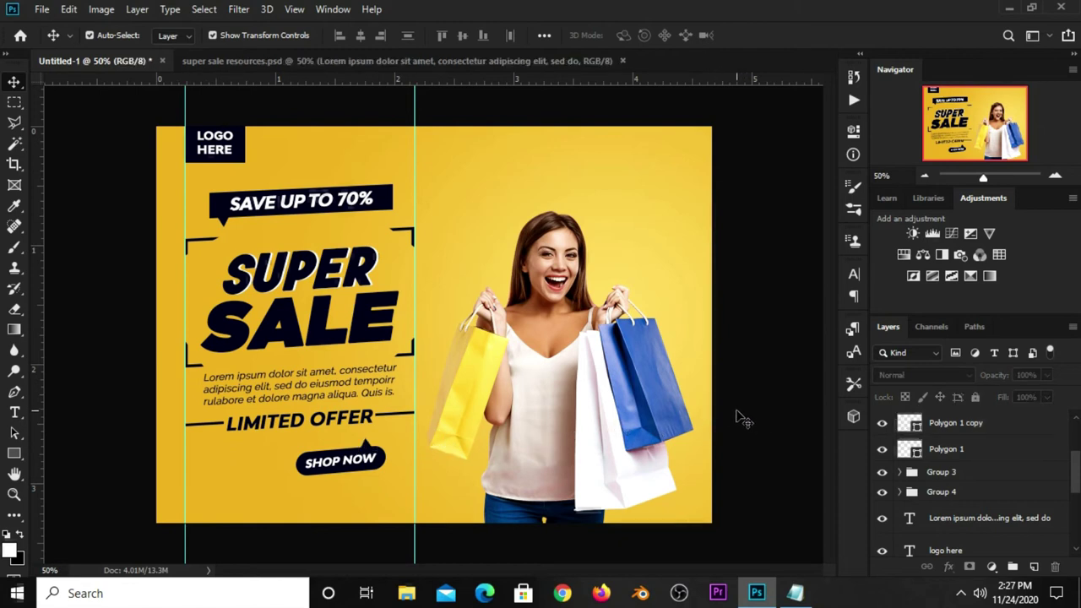
# Drag the crown from super sale resources onto the banner and scale it to about 86%
pyautogui.click(406, 61)
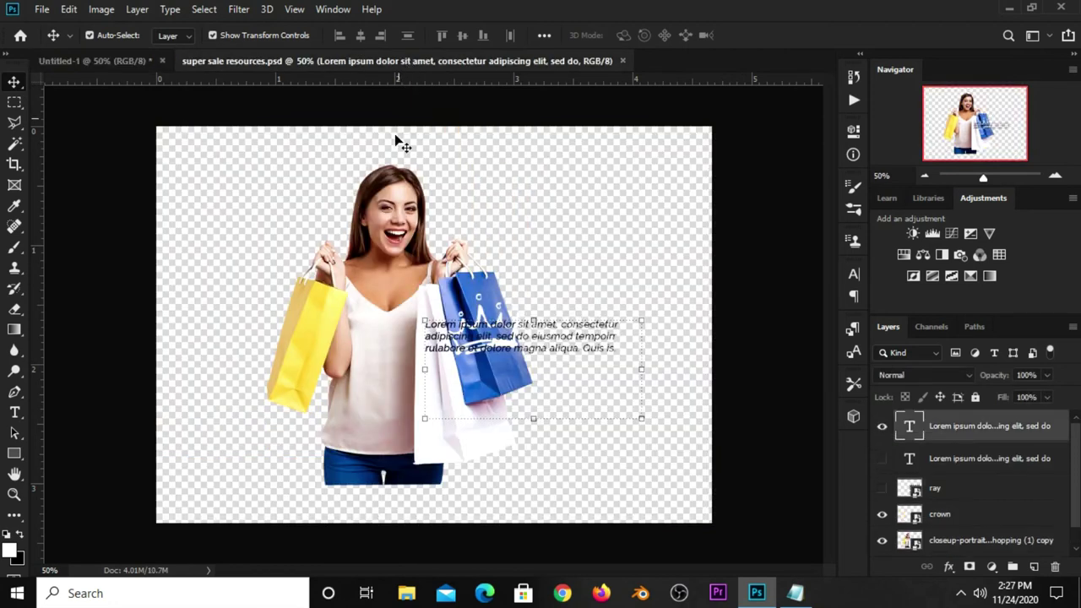
pyautogui.click(947, 523)
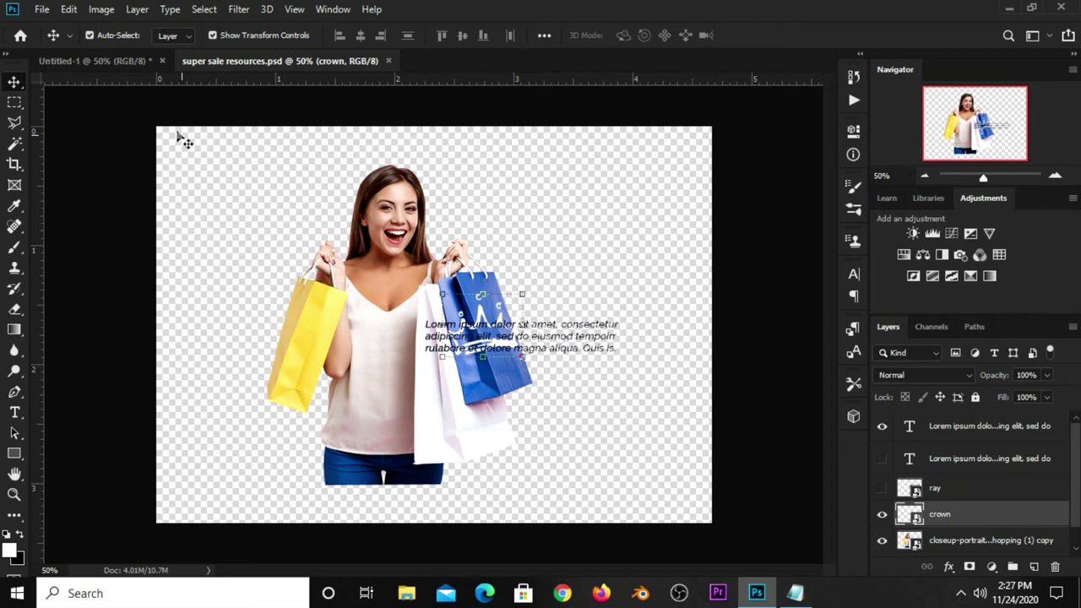
pyautogui.click(126, 61)
pyautogui.moveTo(541, 334)
pyautogui.mouseDown()
pyautogui.moveTo(426, 304)
pyautogui.moveTo(464, 287)
pyautogui.moveTo(550, 163)
pyautogui.mouseUp()
pyautogui.hotkey('ctrl', 't')
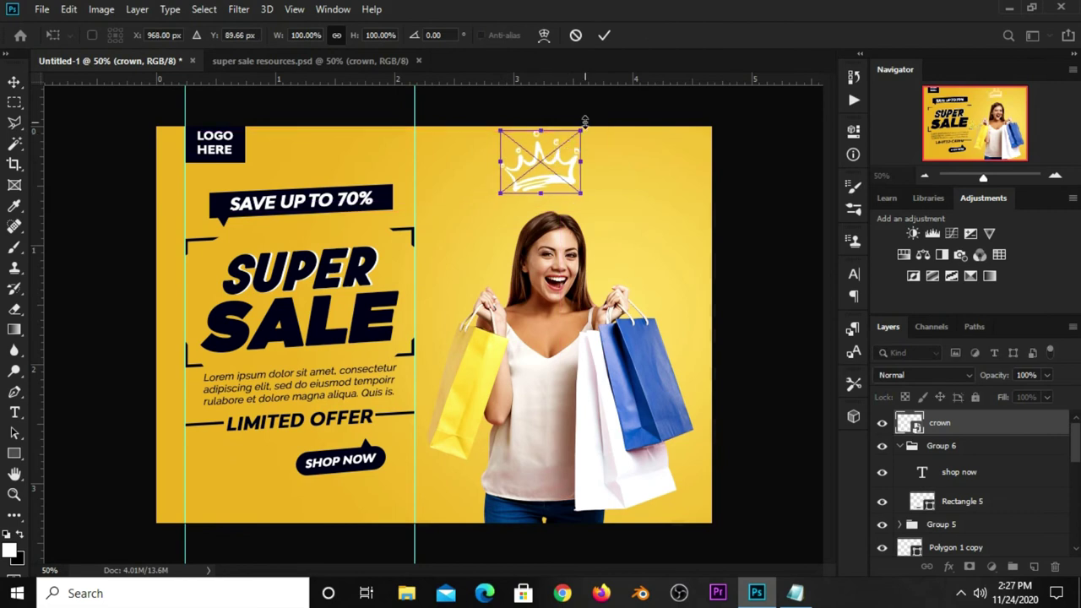
pyautogui.moveTo(582, 123); pyautogui.dragTo(578, 127)
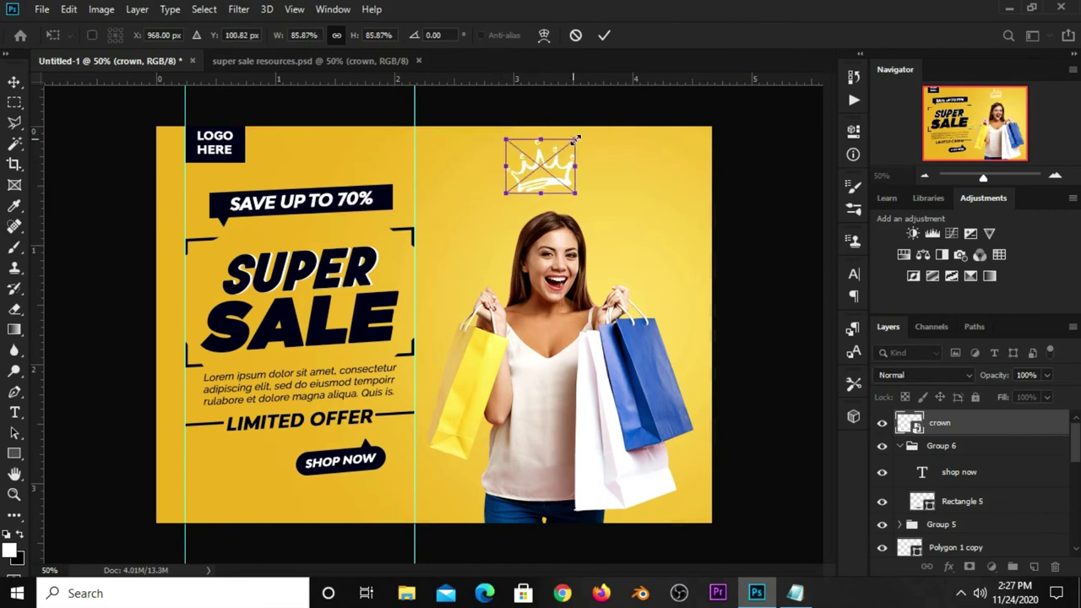
pyautogui.press('Return')
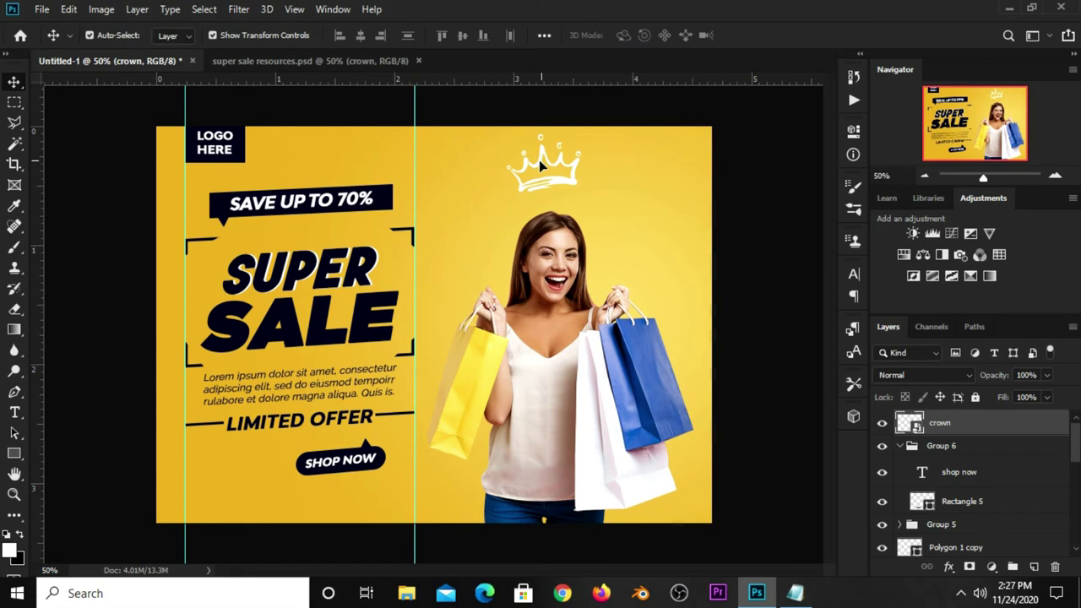
# Check the layer stack, then shrink the crown slightly more above the woman's head
pyautogui.click(541, 160)
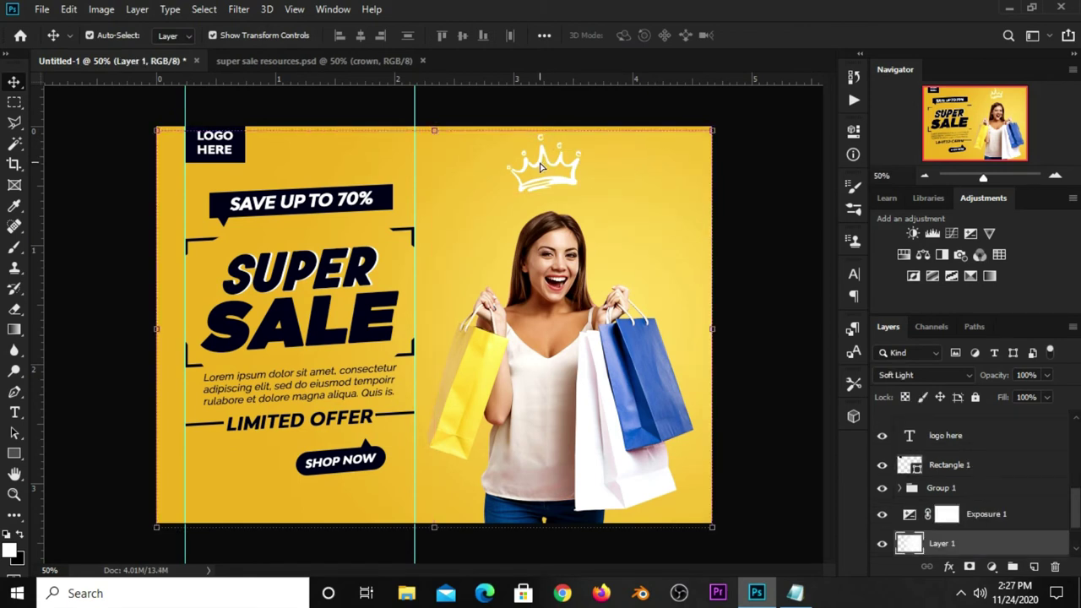
pyautogui.click(751, 285)
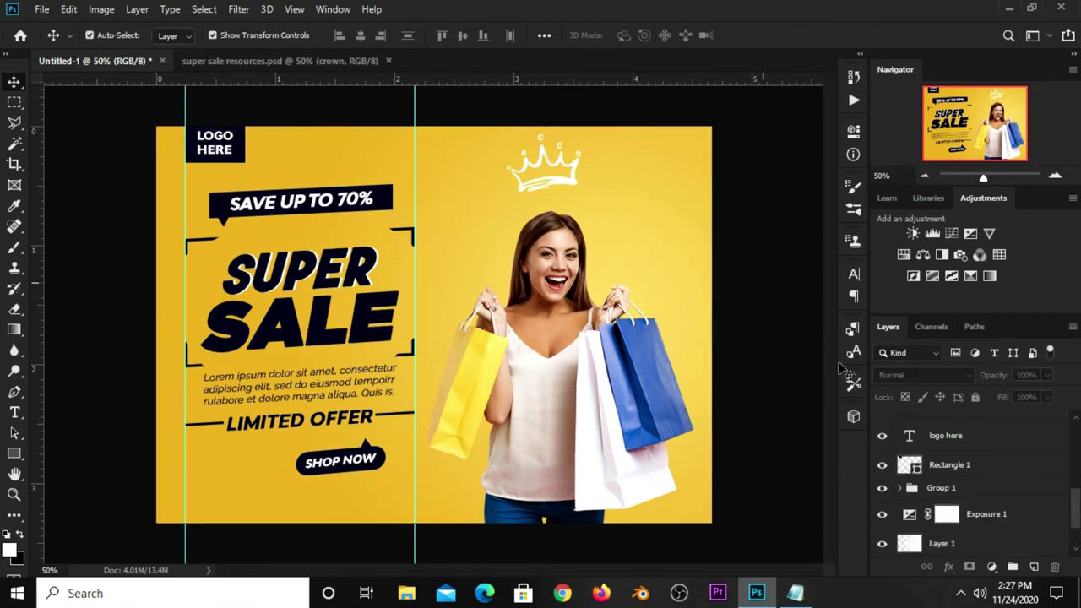
pyautogui.scroll(-2, 972, 475)
pyautogui.click(986, 463)
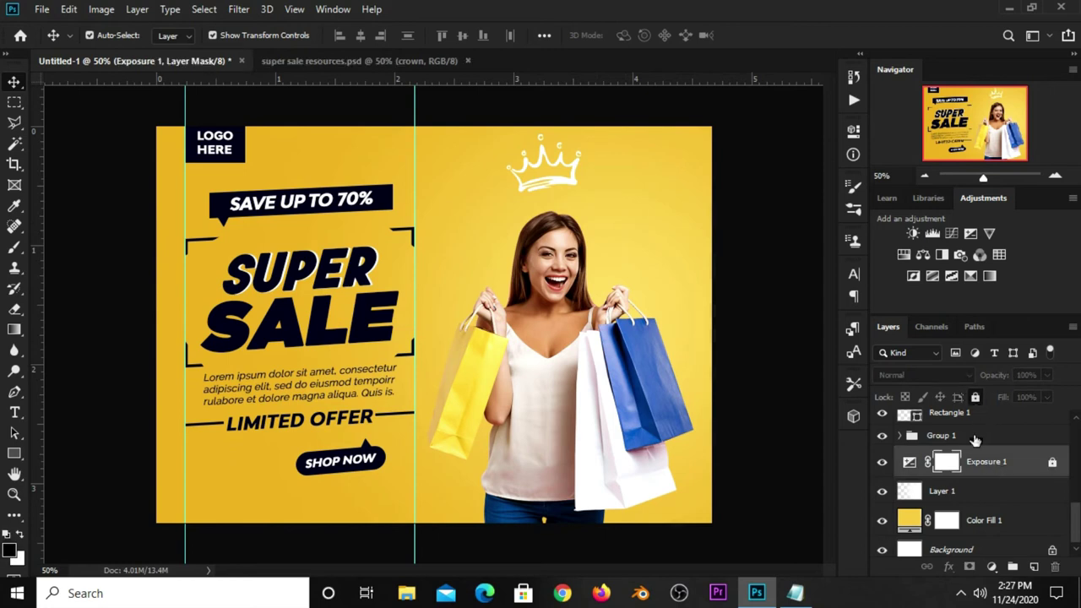
pyautogui.click(985, 494)
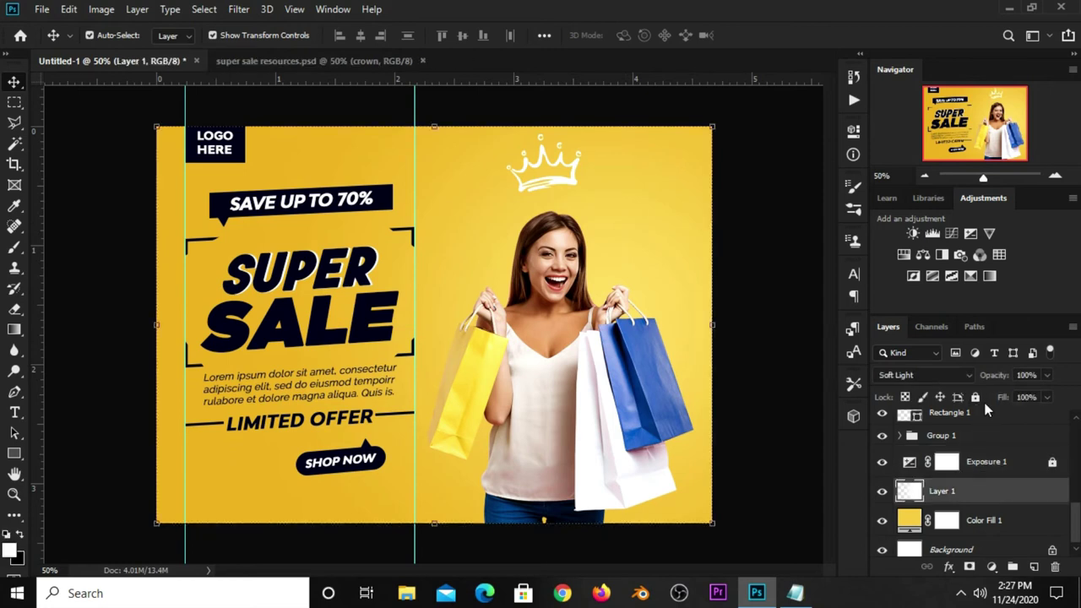
pyautogui.click(983, 522)
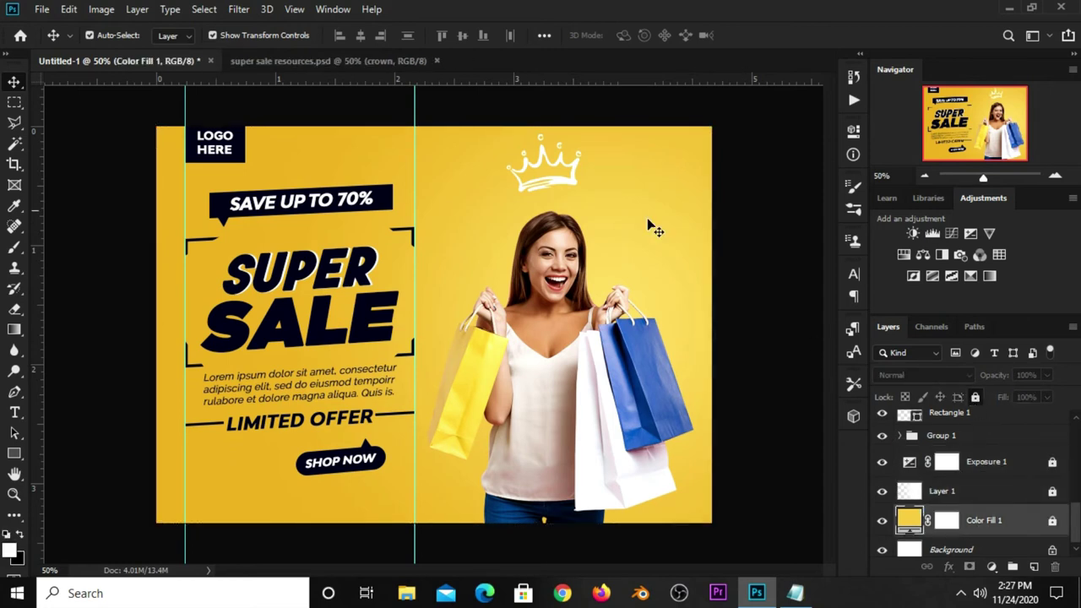
pyautogui.click(537, 188)
pyautogui.hotkey('ctrl', 't')
pyautogui.moveTo(581, 134); pyautogui.dragTo(577, 132)
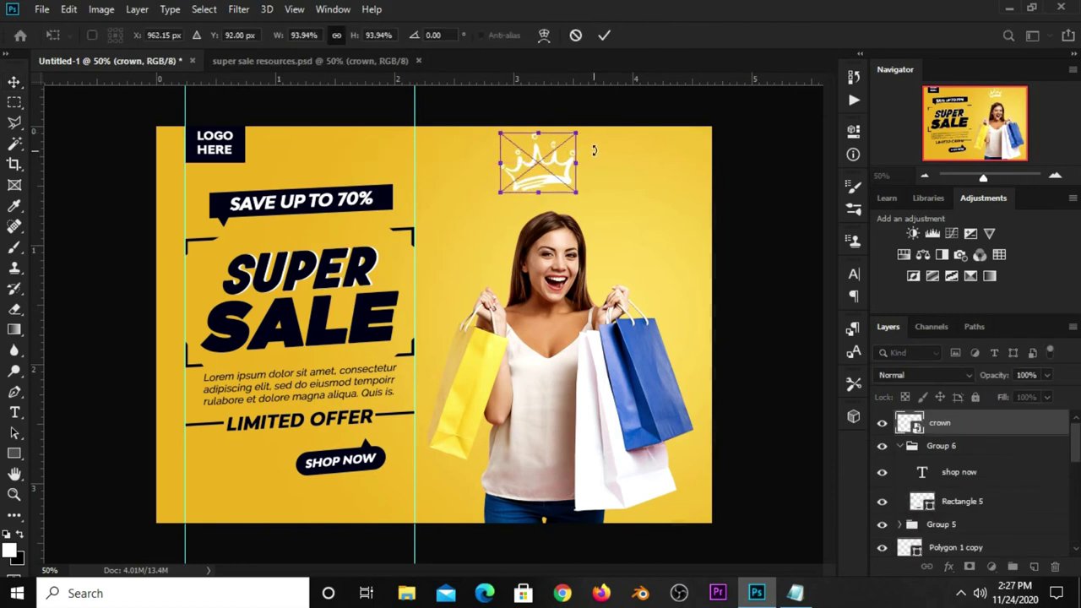
pyautogui.press('Return')
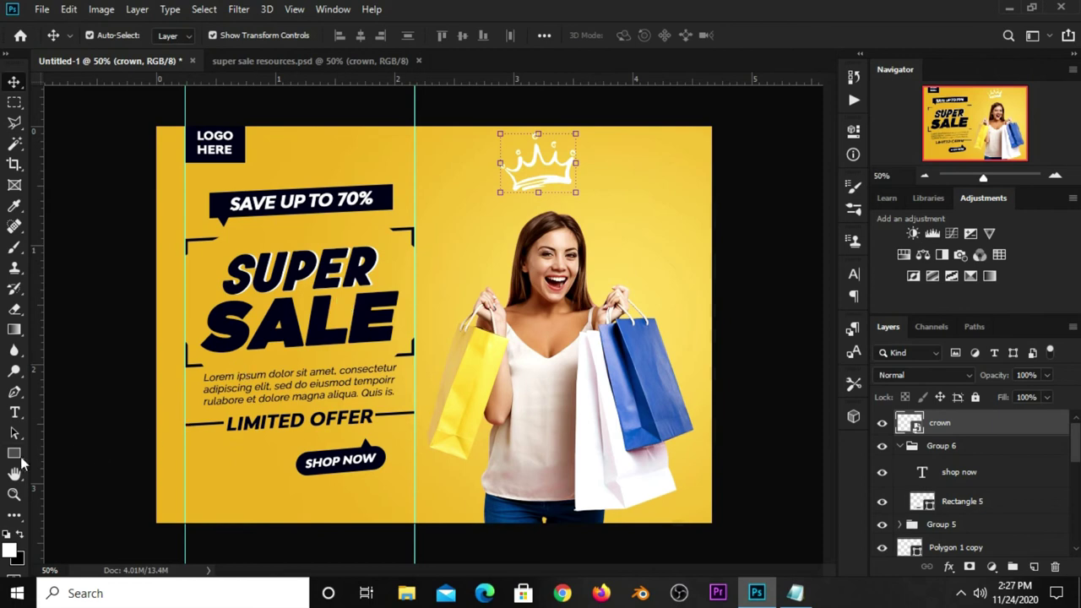
# Draw a thin flat ellipse under the crown with no fill and a white outline
pyautogui.moveTo(14, 454); pyautogui.dragTo(73, 482)
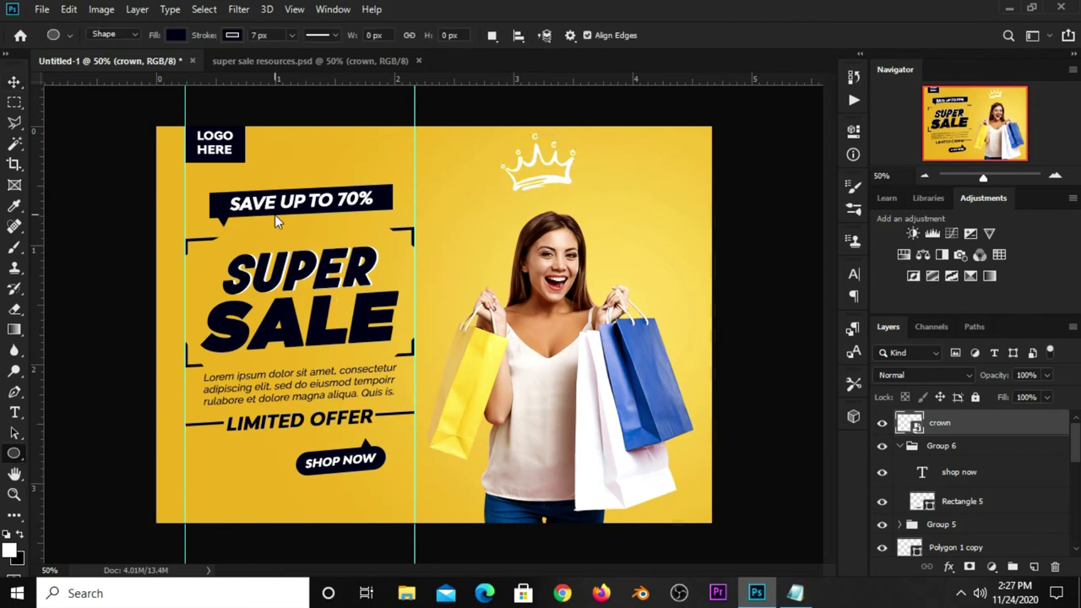
pyautogui.moveTo(511, 193); pyautogui.dragTo(584, 208)
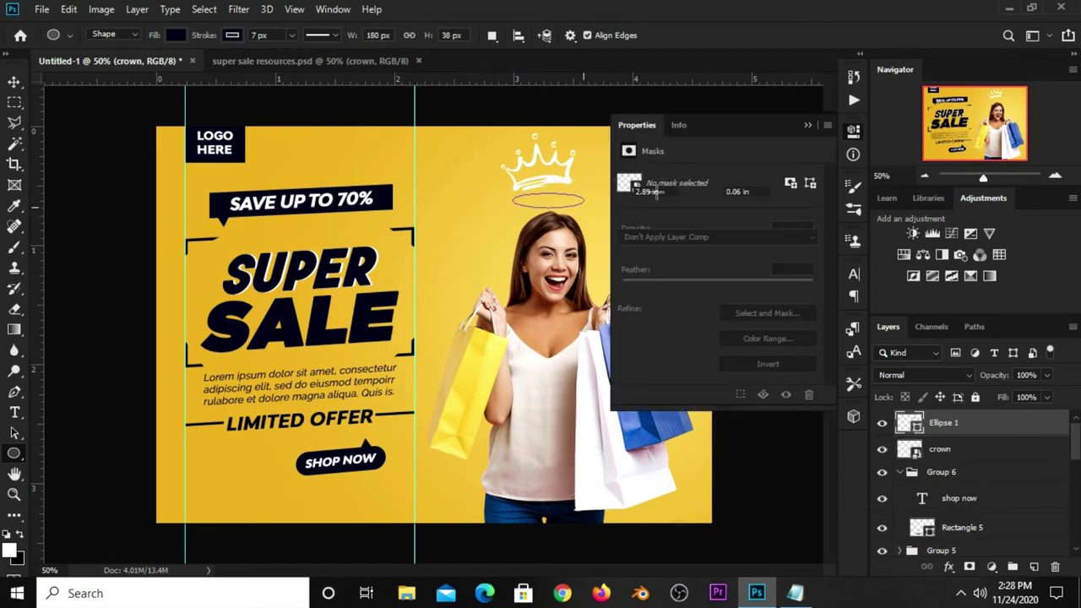
pyautogui.click(632, 245)
pyautogui.click(639, 280)
pyautogui.click(659, 254)
pyautogui.click(662, 248)
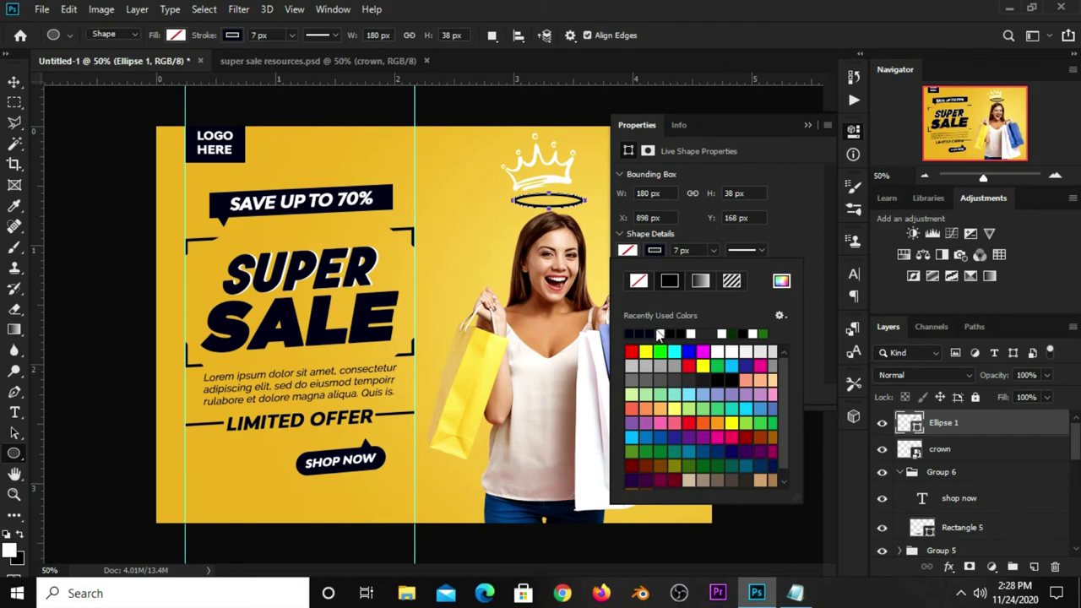
pyautogui.click(660, 334)
pyautogui.click(785, 207)
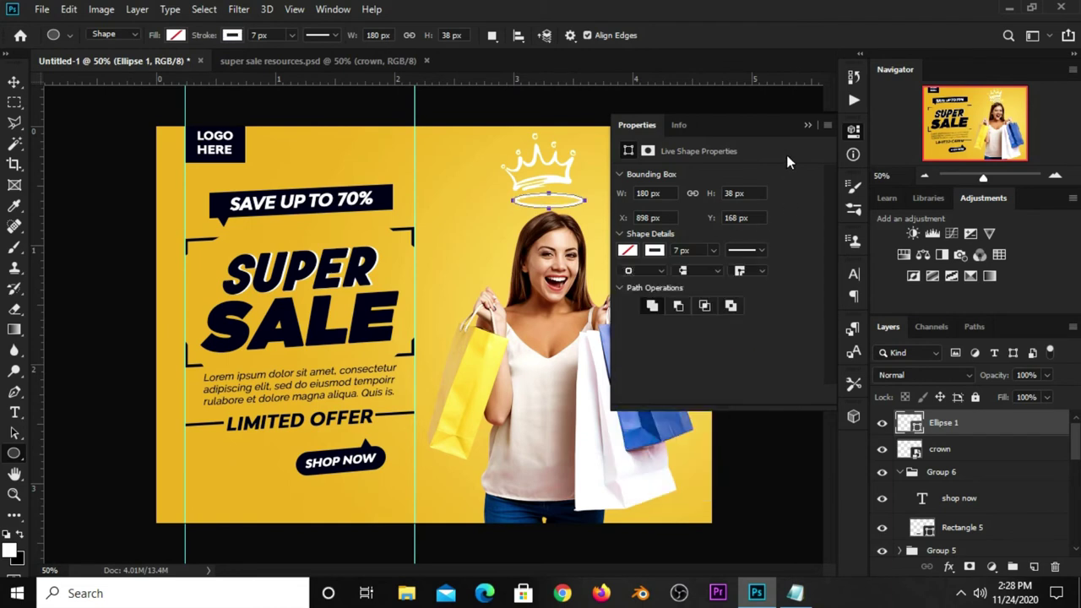
pyautogui.click(807, 126)
pyautogui.press('v')
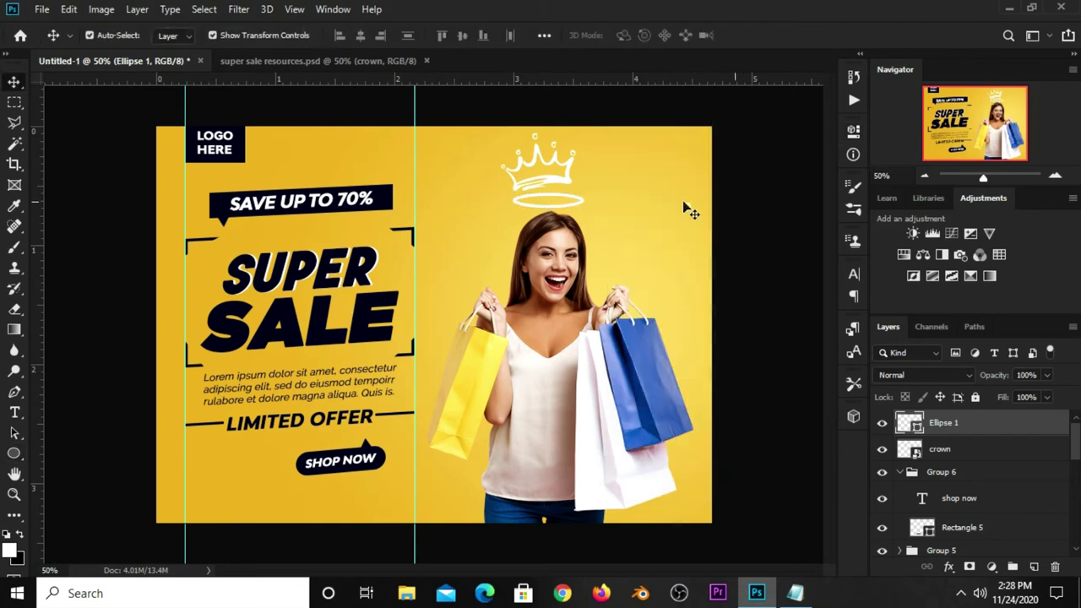
pyautogui.click(532, 207)
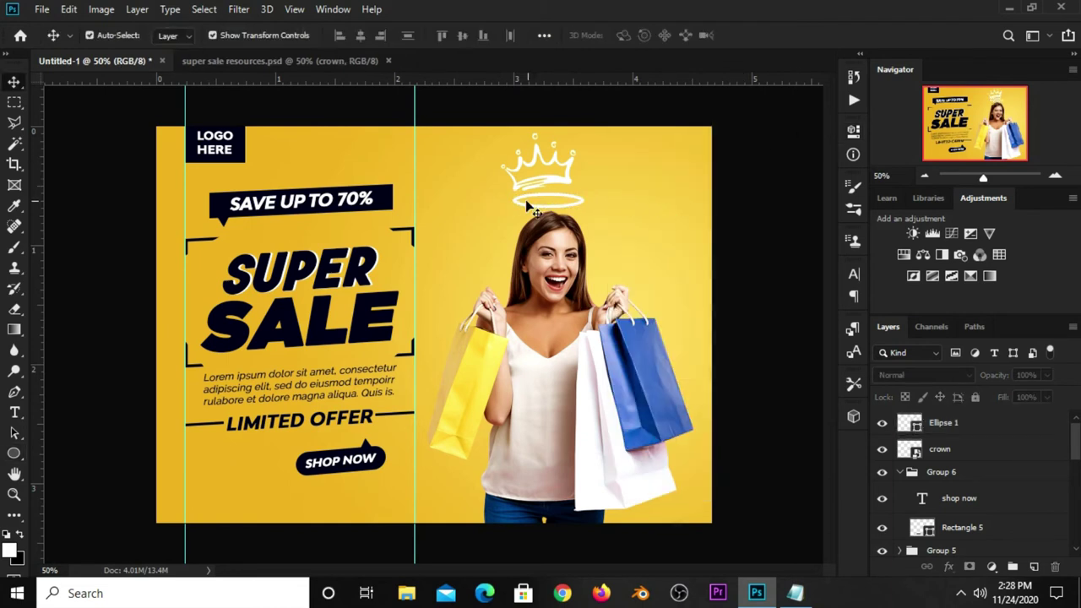
# Make the halo ellipse about 88% wide and slightly taller, and tilt it about 1.5 degrees
pyautogui.click(583, 210)
pyautogui.hotkey('ctrl', 't')
pyautogui.moveTo(594, 200); pyautogui.dragTo(578, 201)
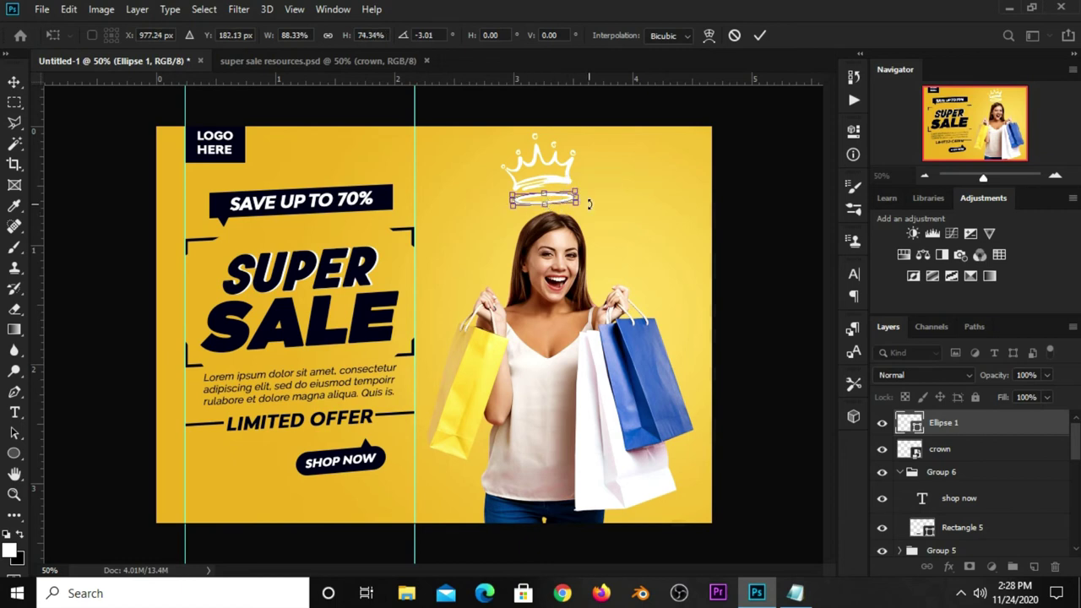
pyautogui.moveTo(578, 202); pyautogui.dragTo(581, 206)
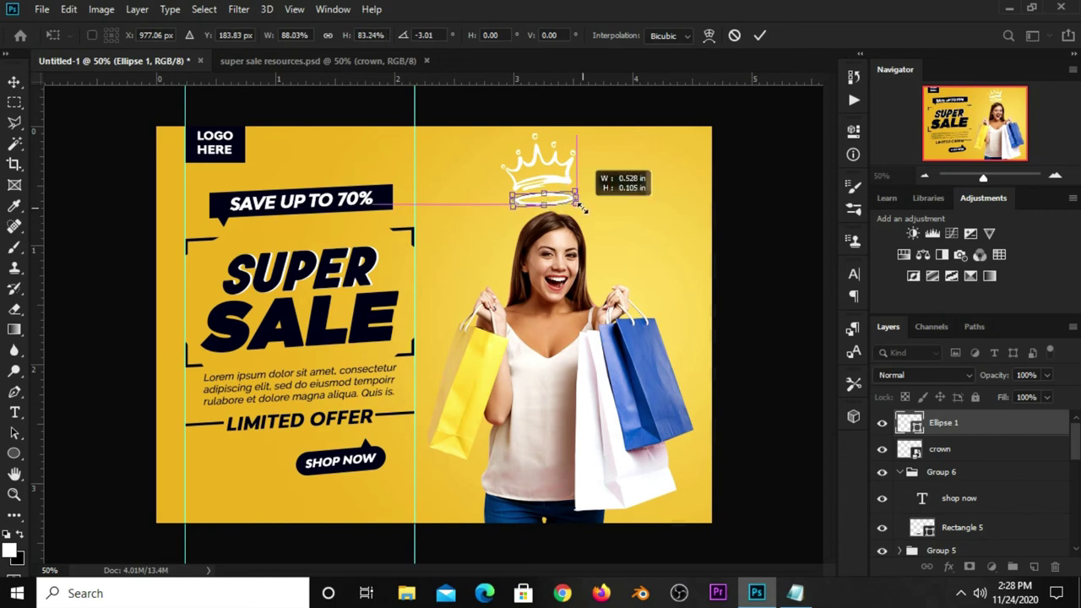
pyautogui.press('Return')
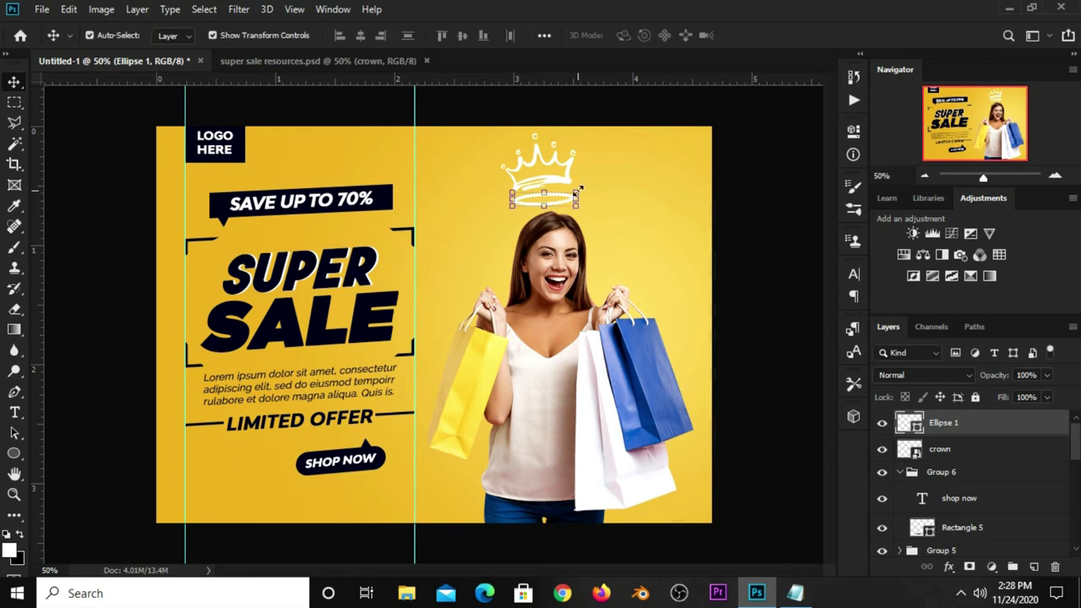
pyautogui.hotkey('ctrl', 't')
pyautogui.moveTo(611, 192); pyautogui.dragTo(615, 190)
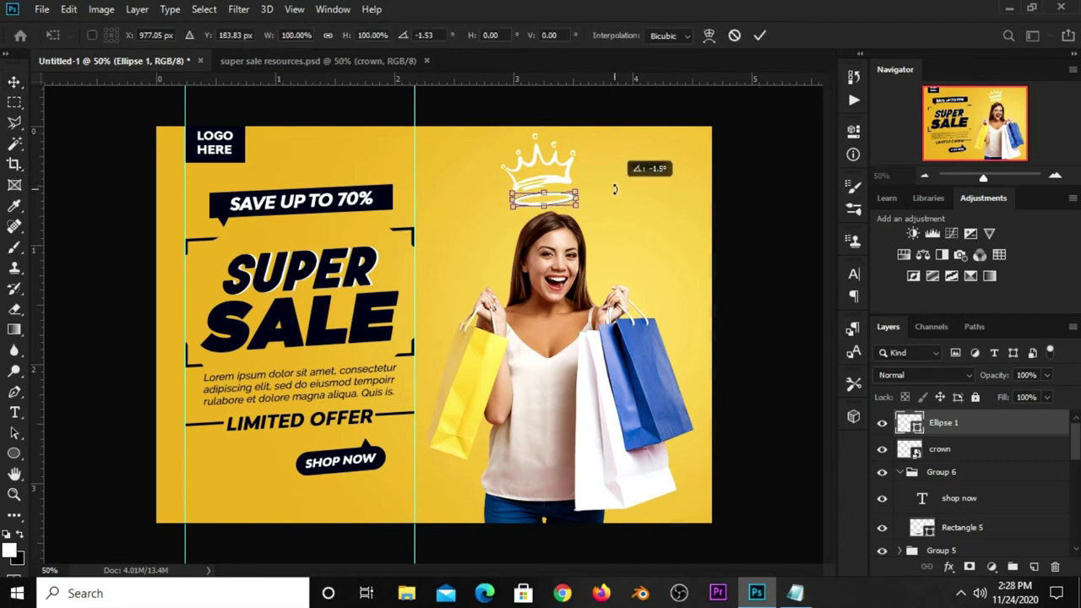
pyautogui.press('Return')
# Nudge the crown up and left and set the halo ellipse slightly lower
pyautogui.click(545, 180)
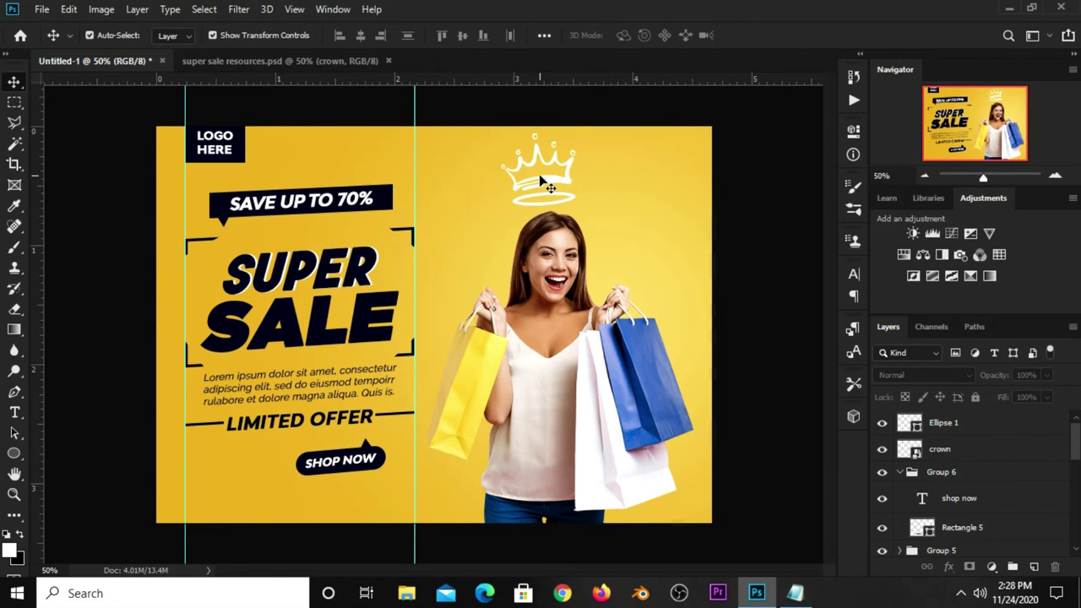
pyautogui.moveTo(538, 177); pyautogui.dragTo(534, 175)
pyautogui.click(521, 202)
pyautogui.click(521, 201)
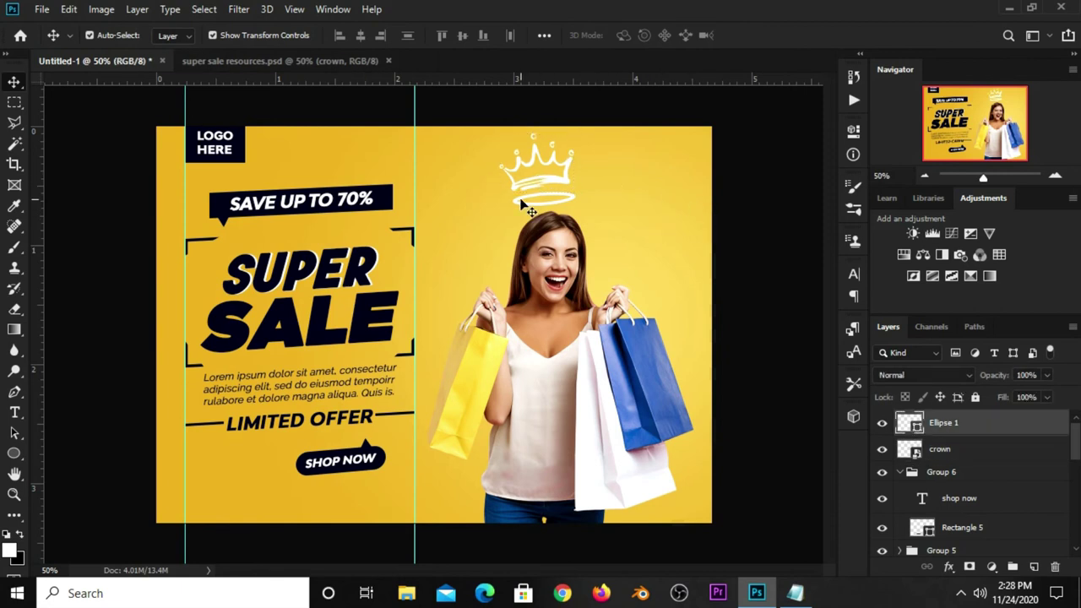
pyautogui.hotkey('ctrl', 't')
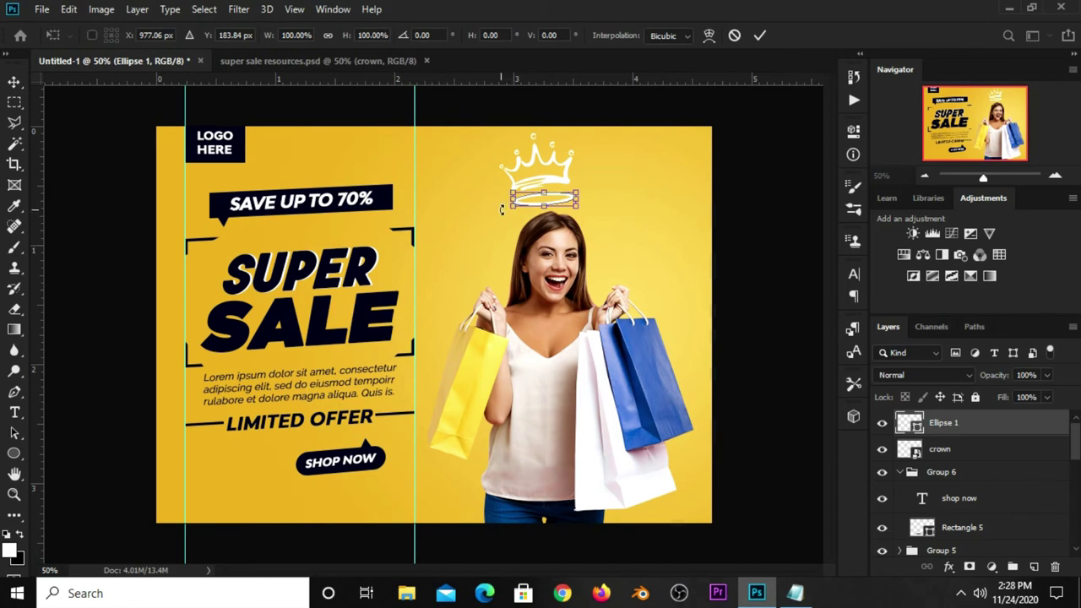
pyautogui.press('Return')
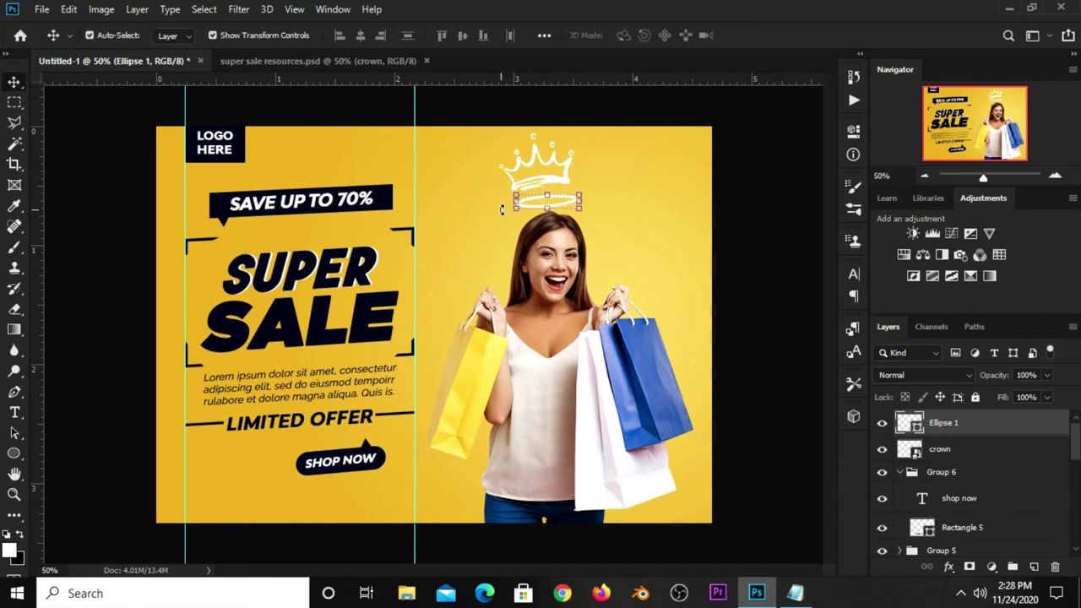
# Convert the halo ellipse to a Smart Object and apply a 3 px Gaussian Blur
pyautogui.rightClick(934, 430)
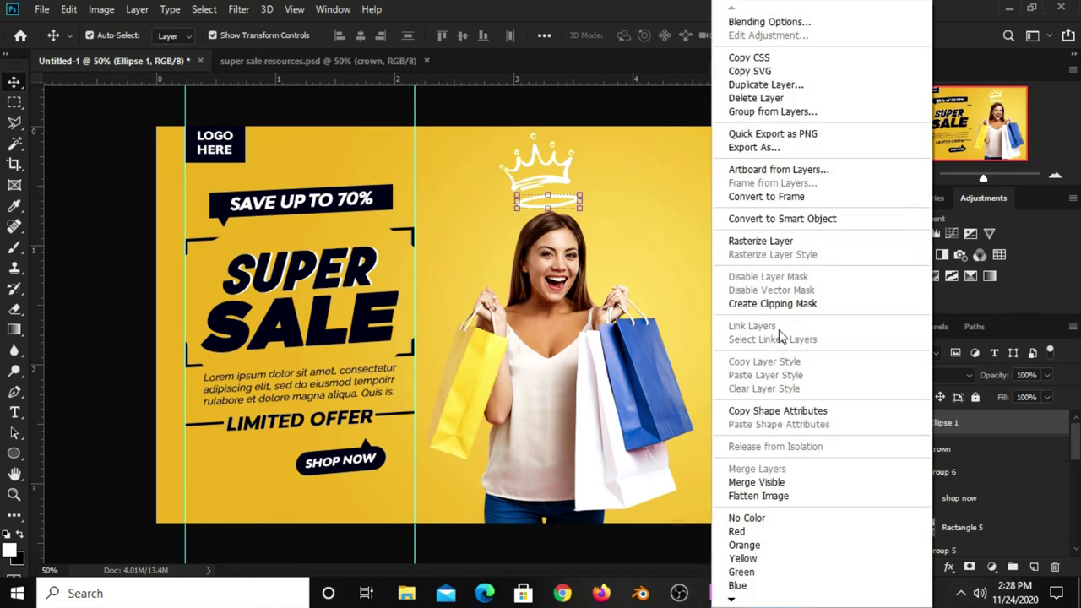
pyautogui.click(757, 219)
pyautogui.click(241, 9)
pyautogui.moveTo(246, 189)
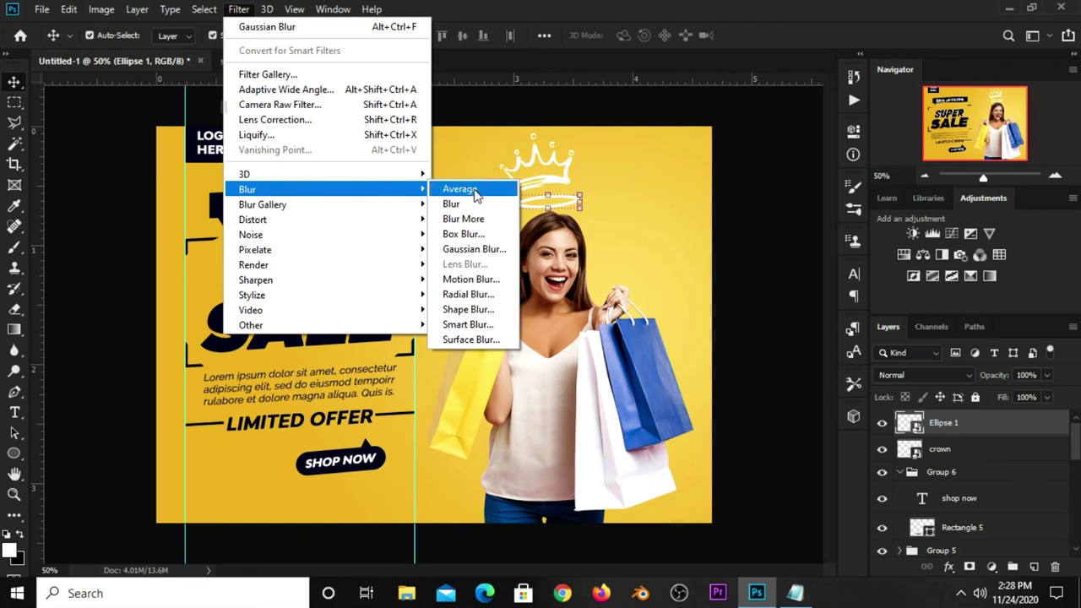
pyautogui.click(475, 248)
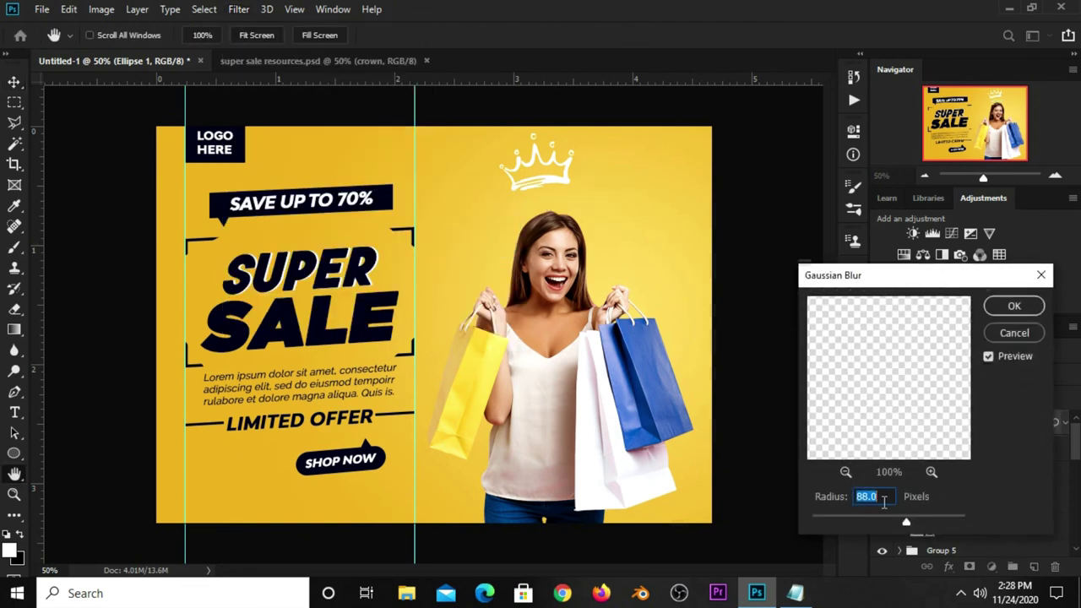
pyautogui.write('3')
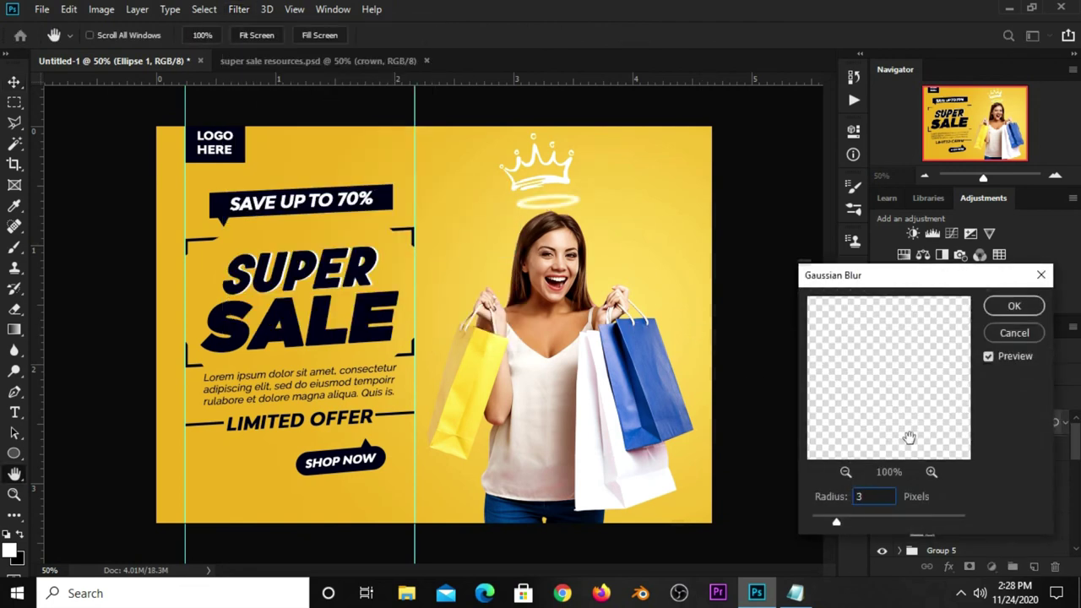
pyautogui.click(1012, 306)
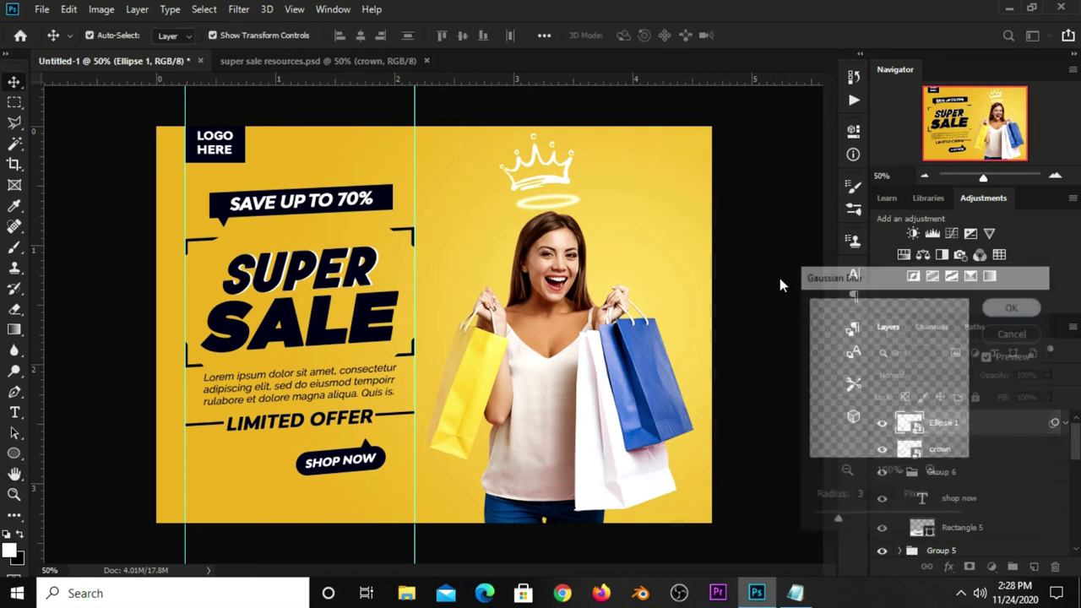
# Scale the crown down to about 95%
pyautogui.click(534, 159)
pyautogui.hotkey('ctrl', 't')
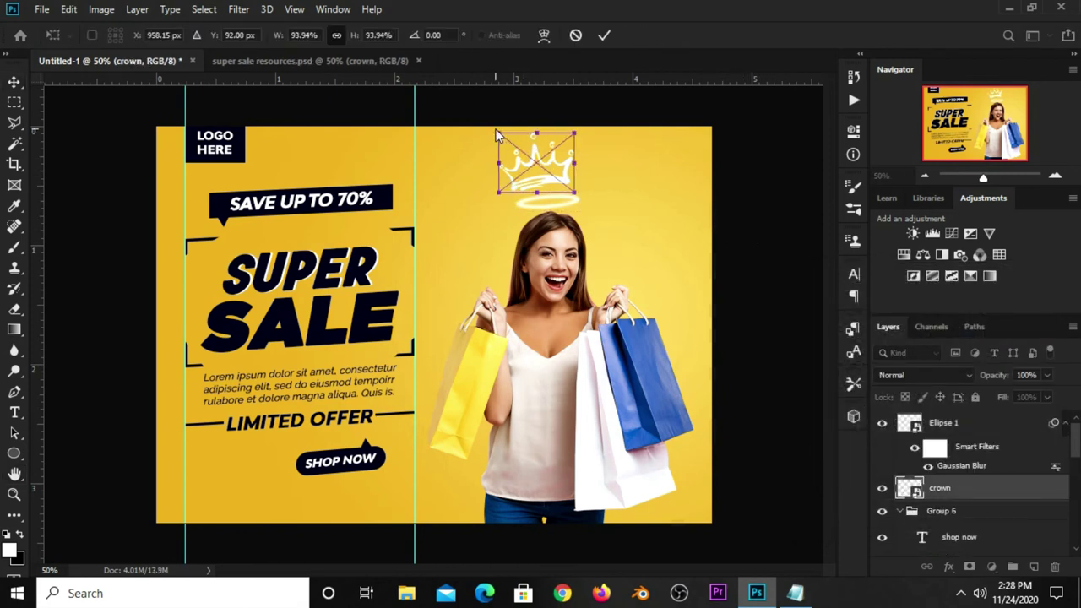
pyautogui.moveTo(497, 129); pyautogui.dragTo(504, 136)
pyautogui.press('Return')
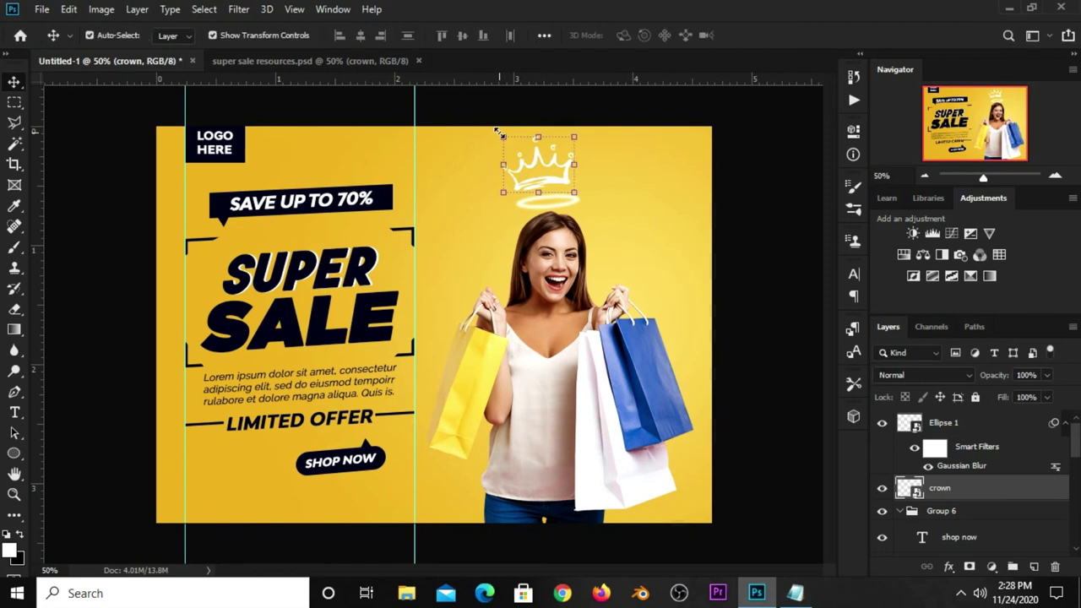
pyautogui.moveTo(505, 191); pyautogui.dragTo(499, 198)
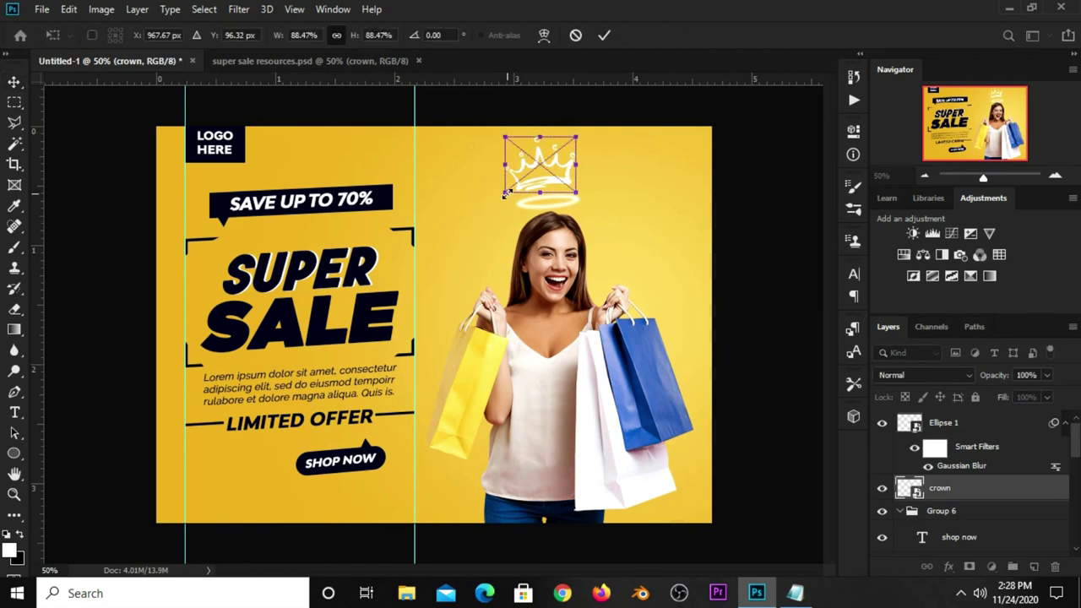
pyautogui.press('Return')
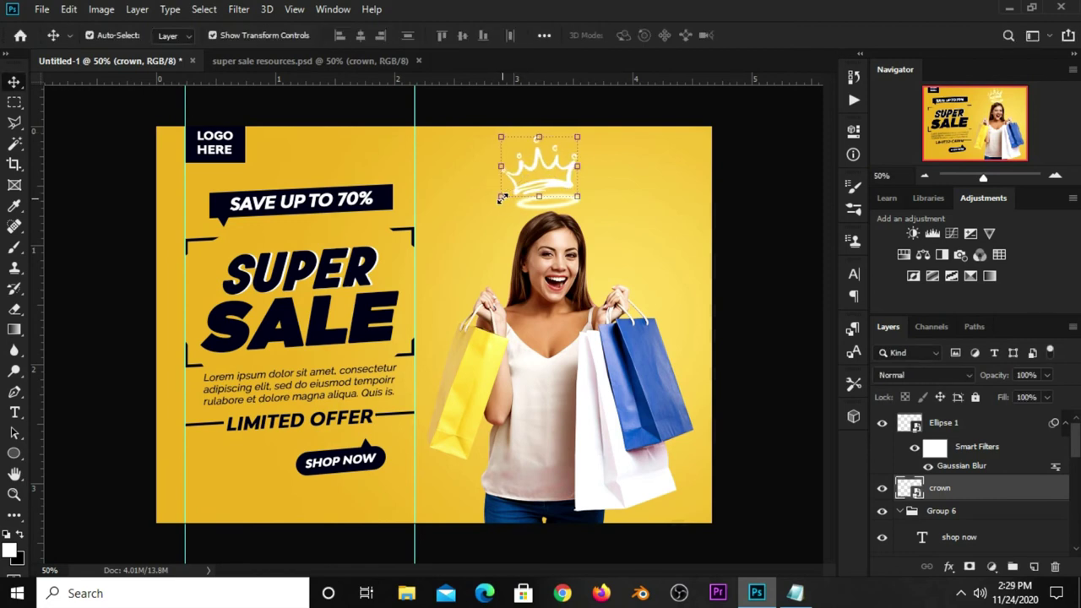
pyautogui.click(745, 249)
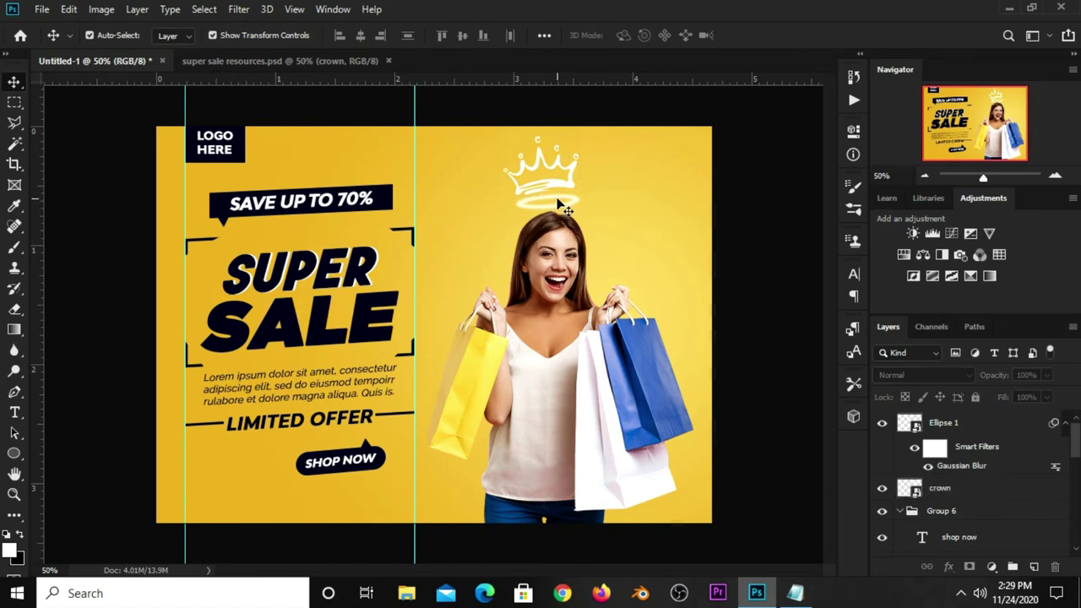
# Enlarge the crown to about 102% so it rests atop the halo
pyautogui.click(560, 205)
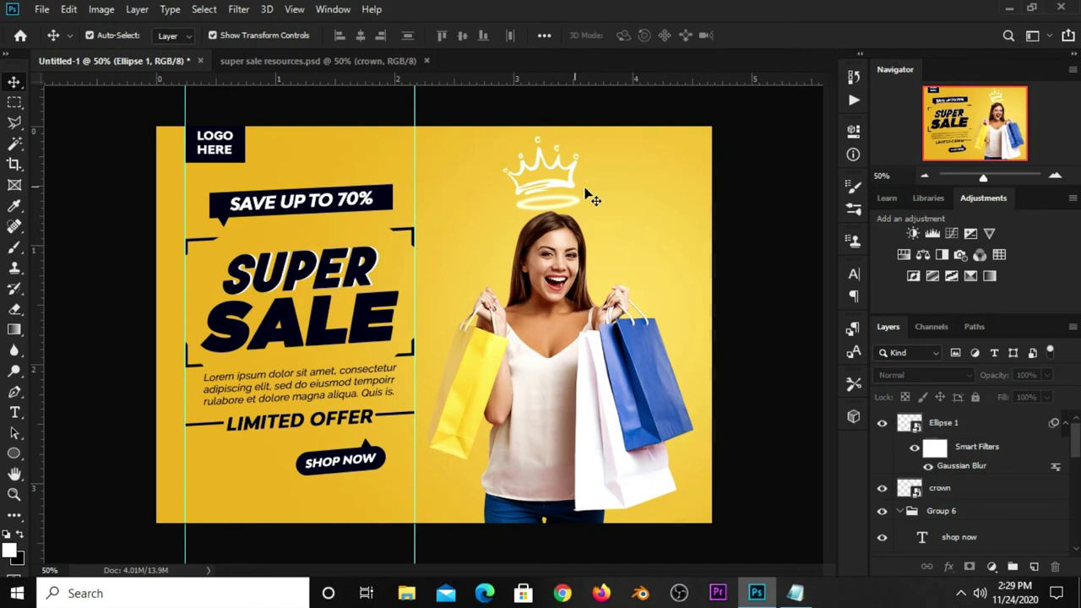
pyautogui.click(577, 191)
pyautogui.hotkey('ctrl', 't')
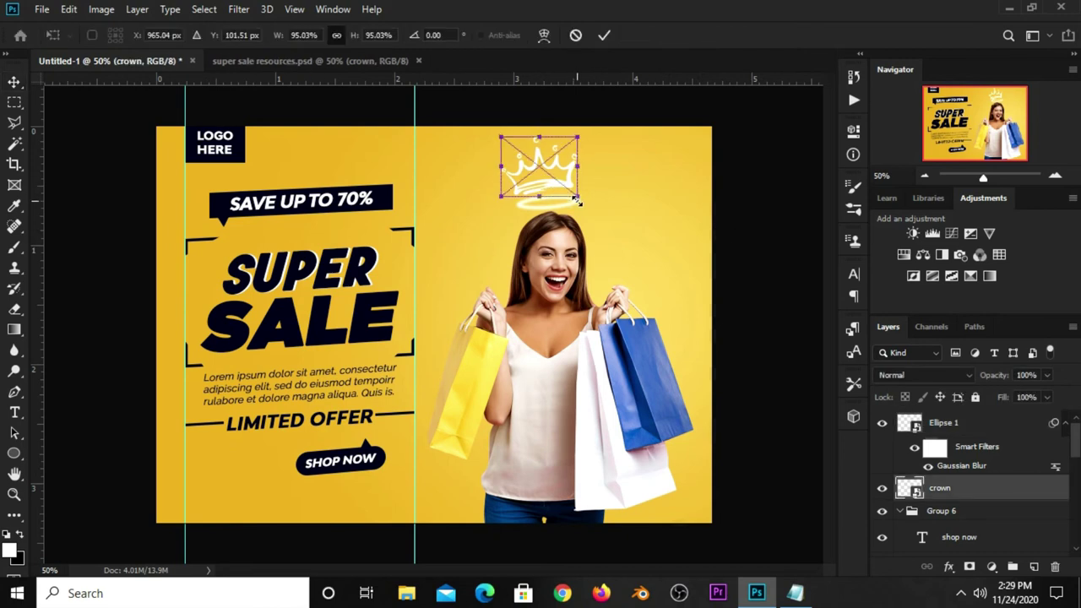
pyautogui.moveTo(577, 200); pyautogui.dragTo(586, 204)
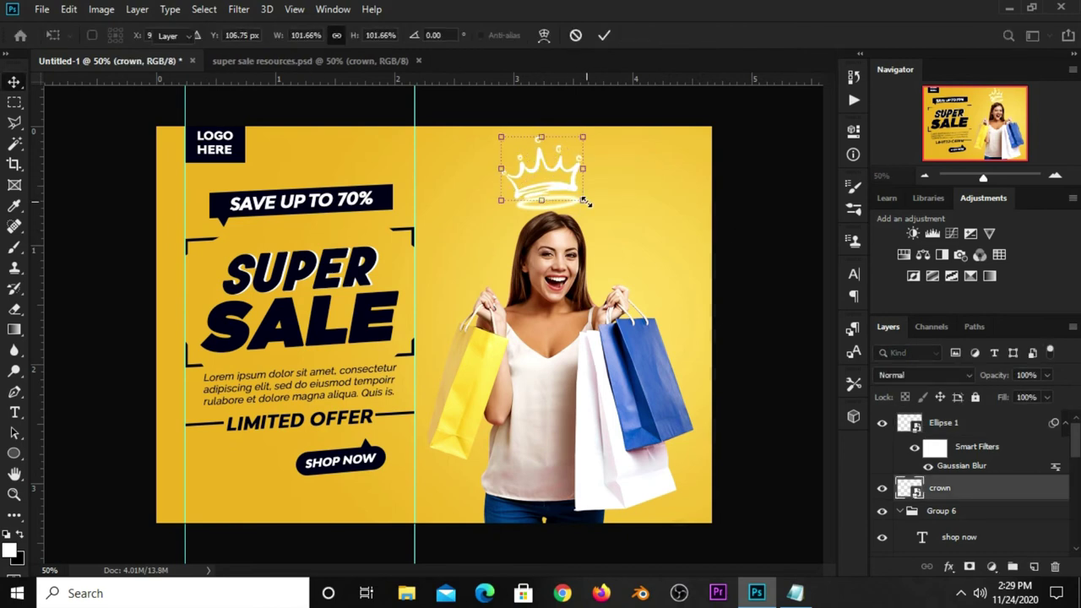
pyautogui.press('Return')
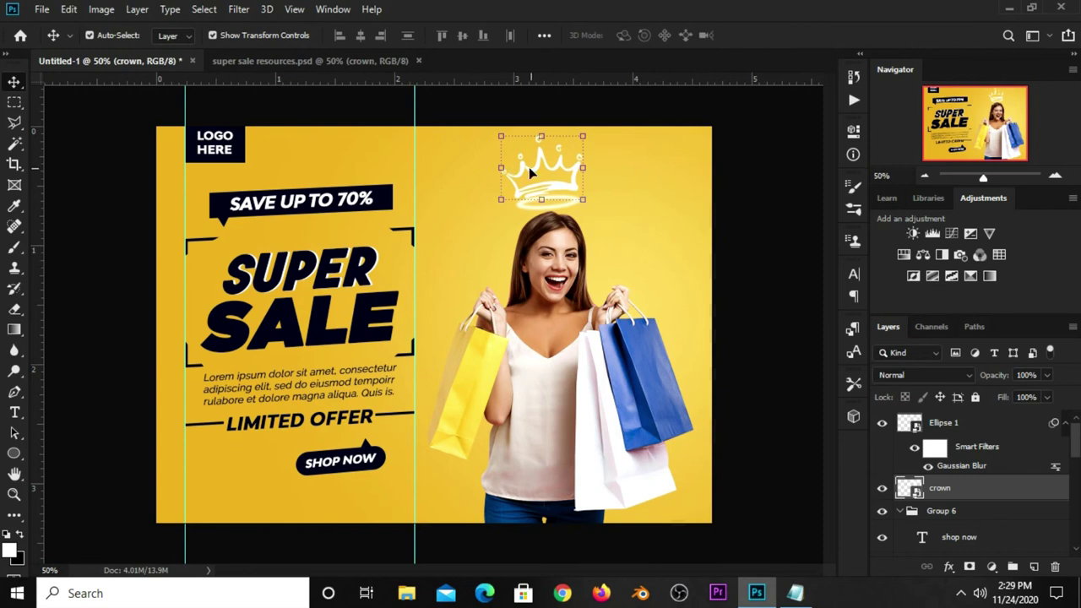
pyautogui.click(733, 218)
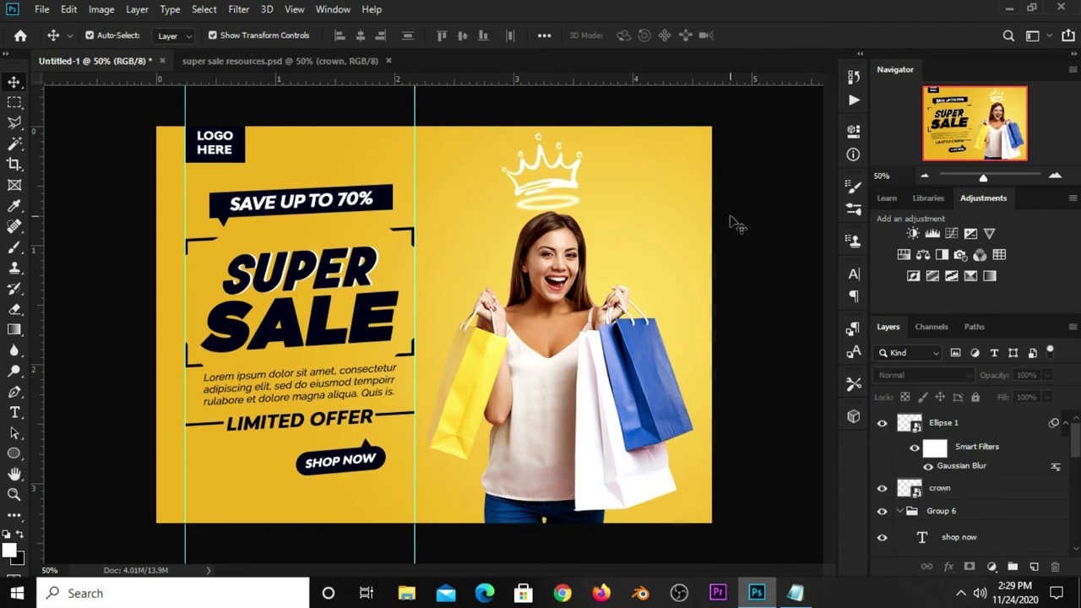
# Show the ray sunburst layer in super sale resources and drag it onto the banner
pyautogui.click(275, 63)
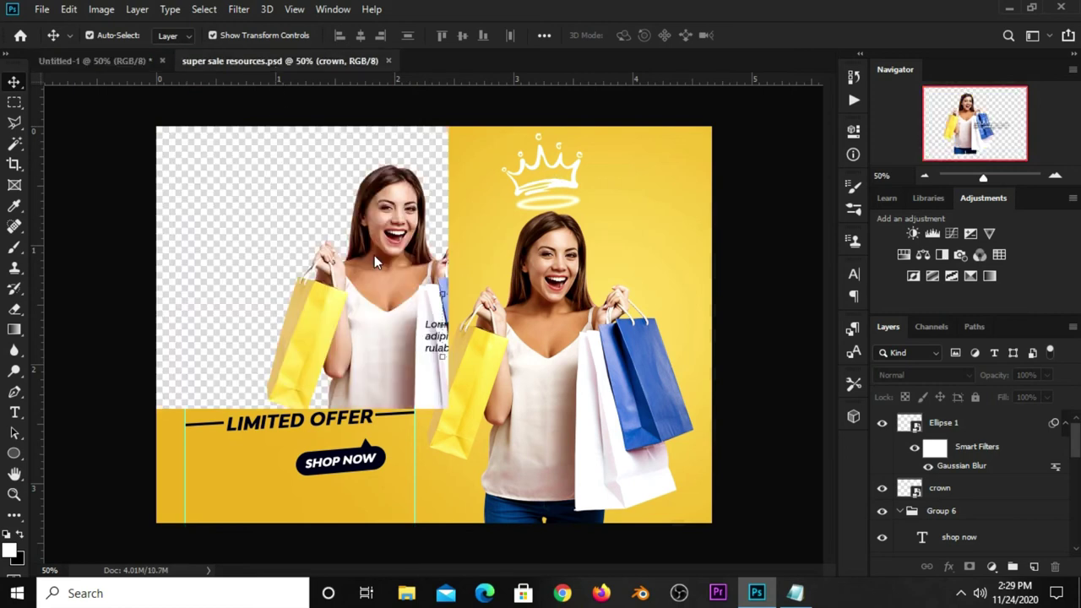
pyautogui.click(882, 488)
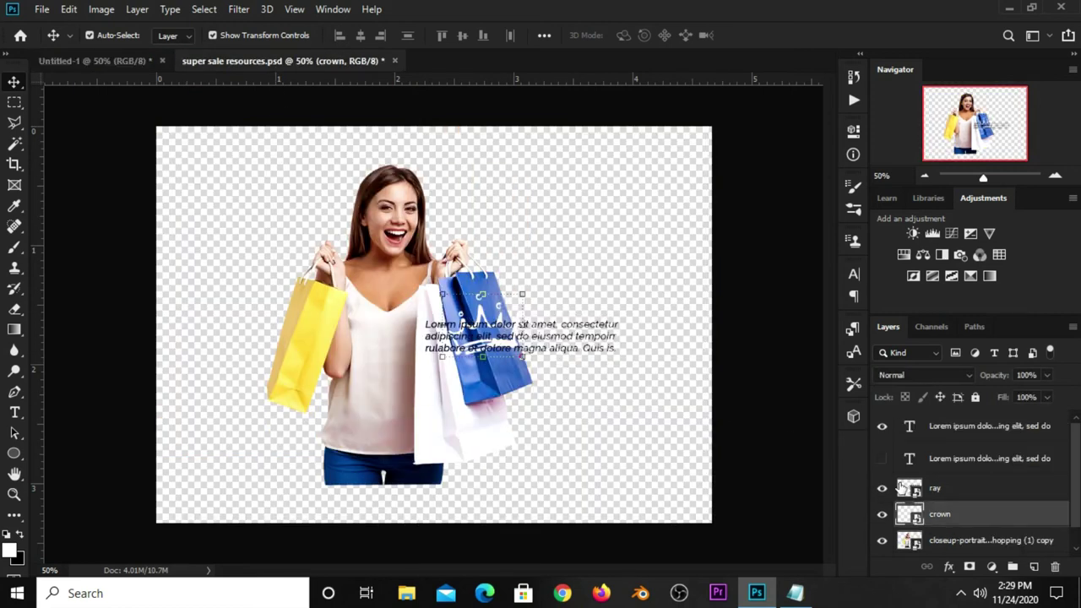
pyautogui.click(934, 488)
pyautogui.moveTo(577, 281)
pyautogui.mouseDown()
pyautogui.moveTo(308, 249)
pyautogui.moveTo(386, 249)
pyautogui.moveTo(227, 196)
pyautogui.mouseUp()
# Scale the sunburst to about 90% over the left half and place it above Color Fill 1
pyautogui.hotkey('ctrl', 't')
pyautogui.moveTo(378, 415); pyautogui.dragTo(477, 505)
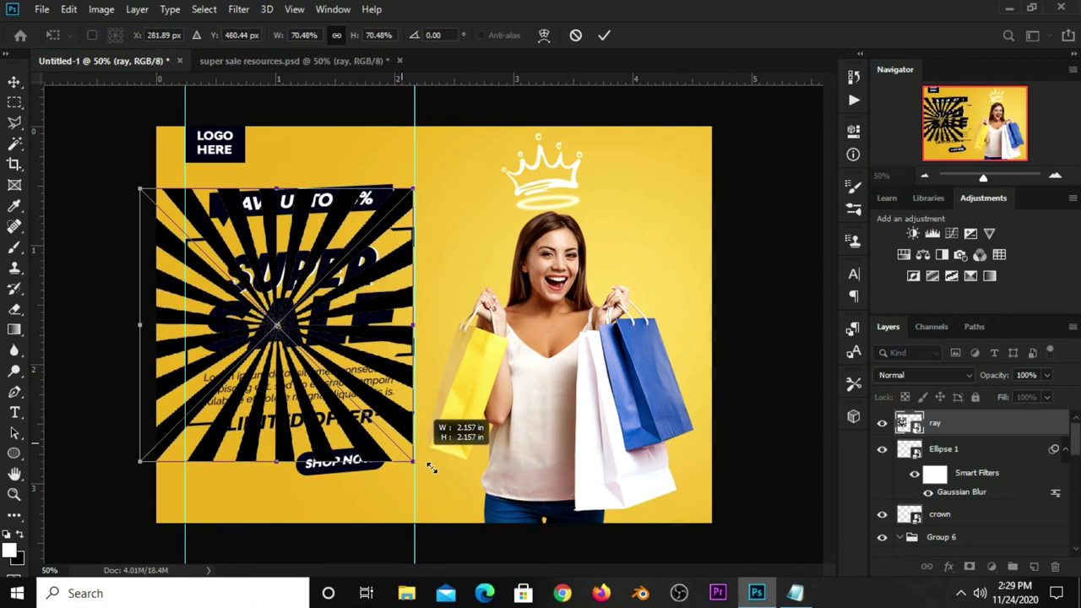
pyautogui.moveTo(473, 205); pyautogui.dragTo(481, 199)
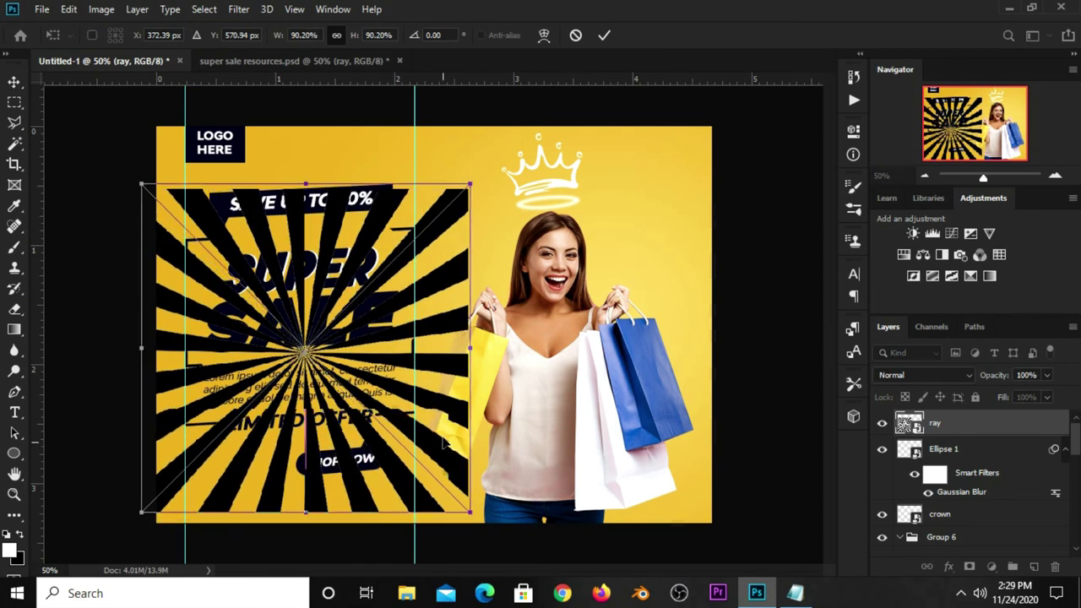
pyautogui.click(606, 36)
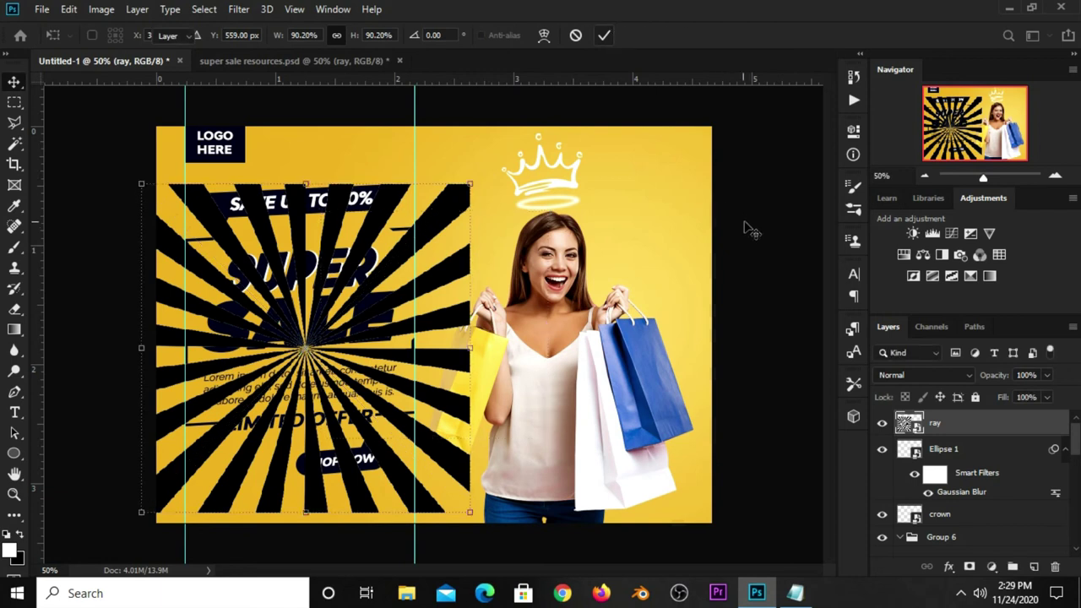
pyautogui.moveTo(937, 424); pyautogui.dragTo(956, 568)
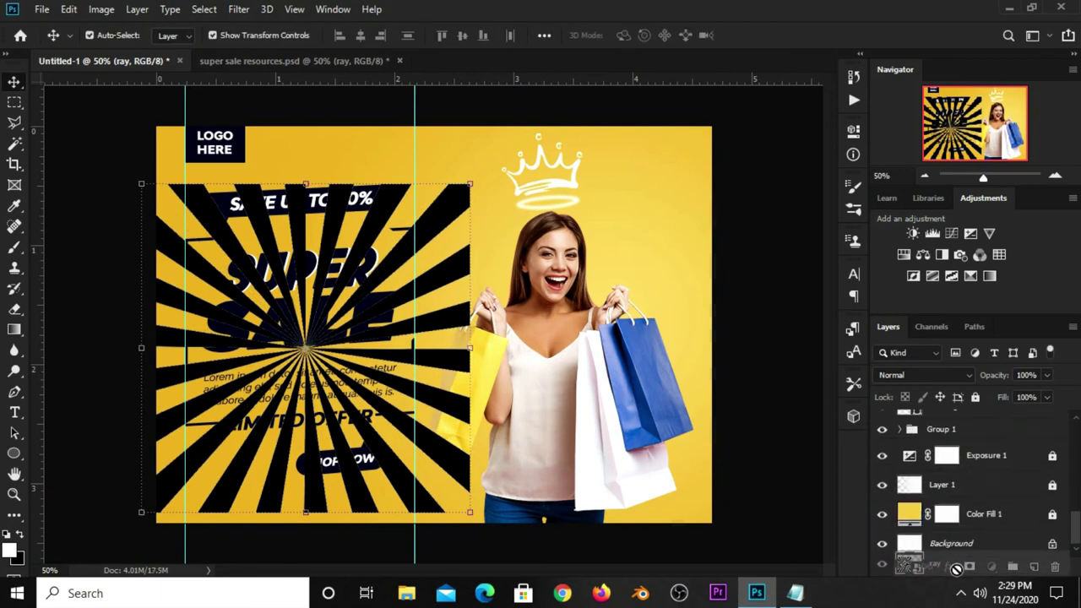
pyautogui.moveTo(957, 569); pyautogui.dragTo(957, 505)
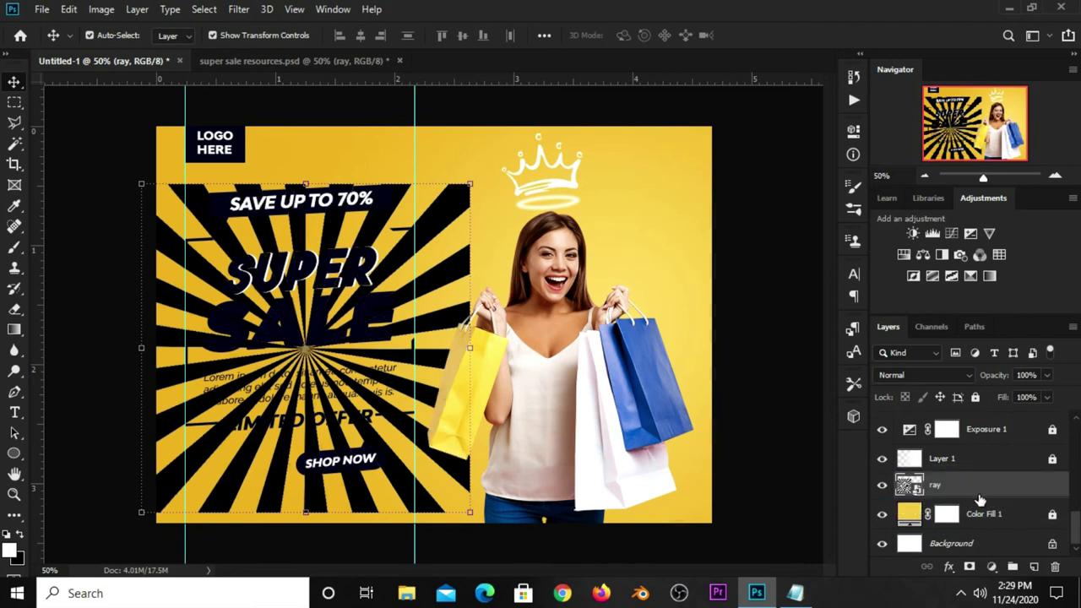
# Invert the rays to white and soften them with a 9 px Gaussian Blur
pyautogui.hotkey('ctrl', 'i')
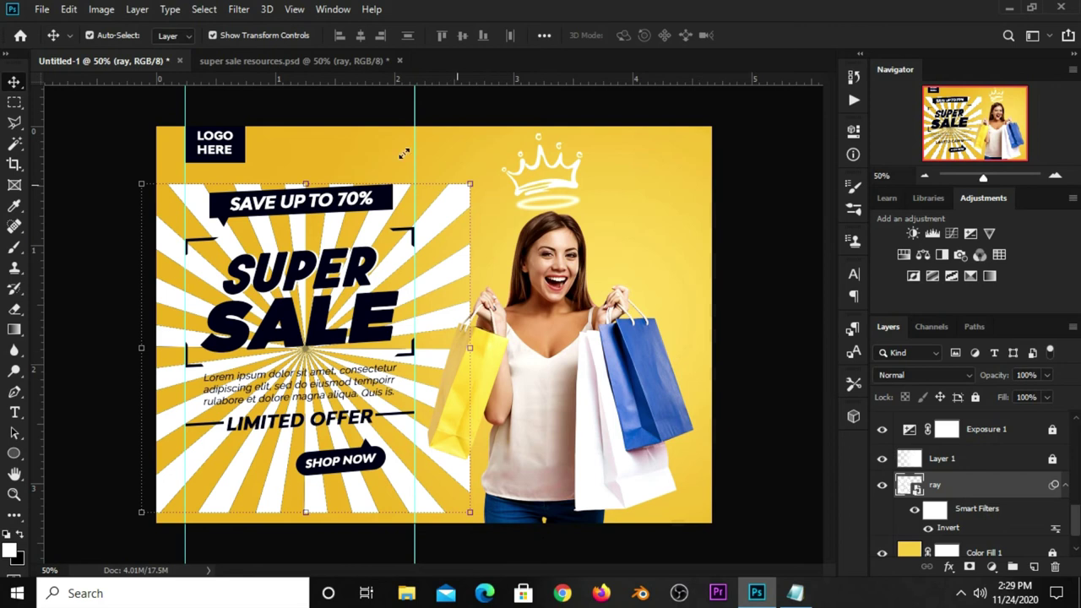
pyautogui.click(237, 10)
pyautogui.moveTo(246, 189)
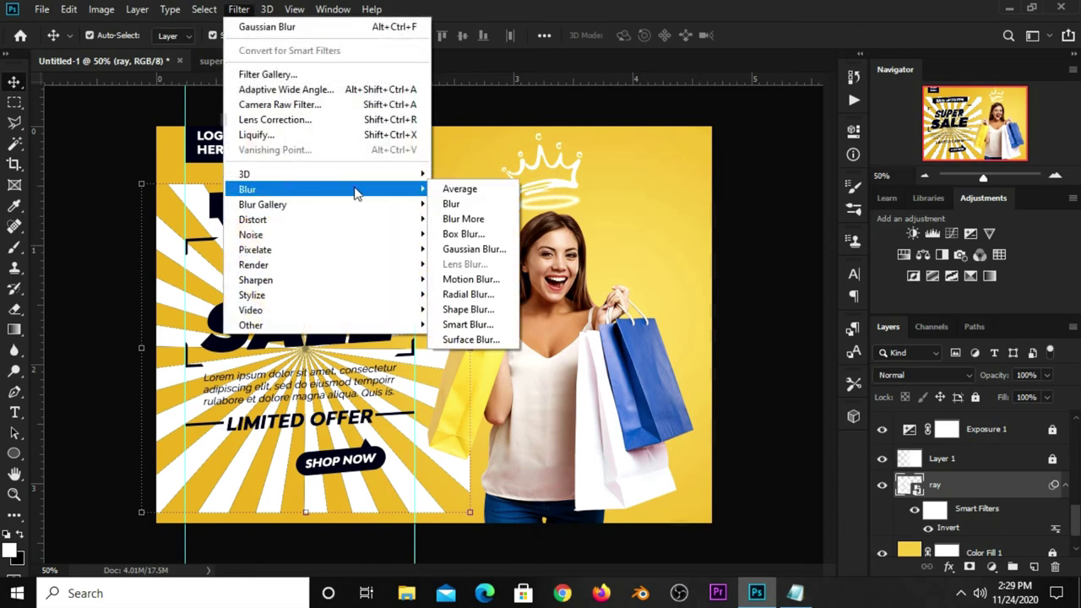
pyautogui.click(473, 249)
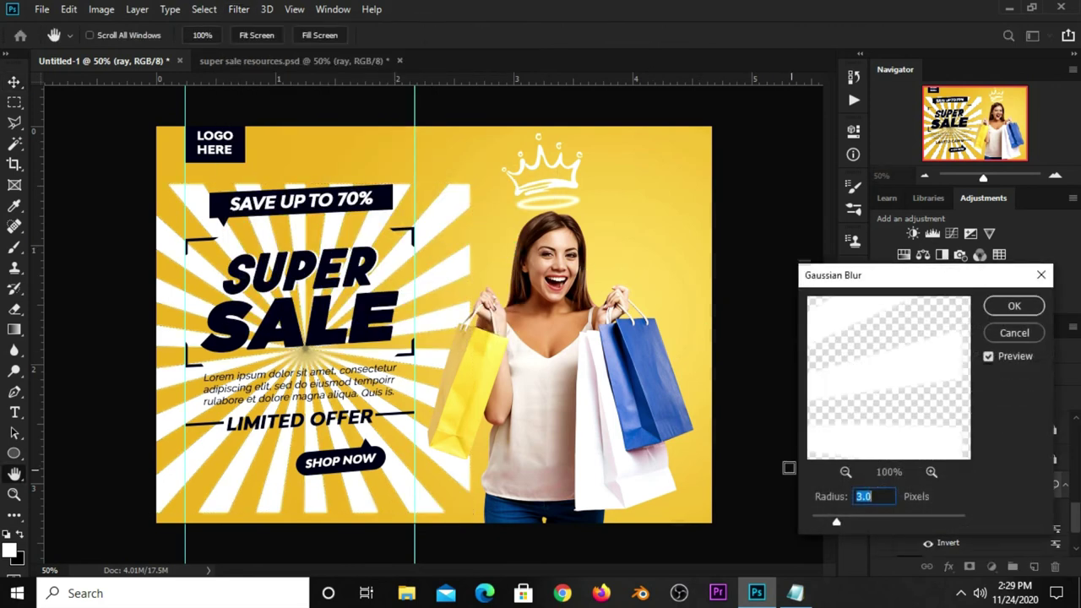
pyautogui.write('9')
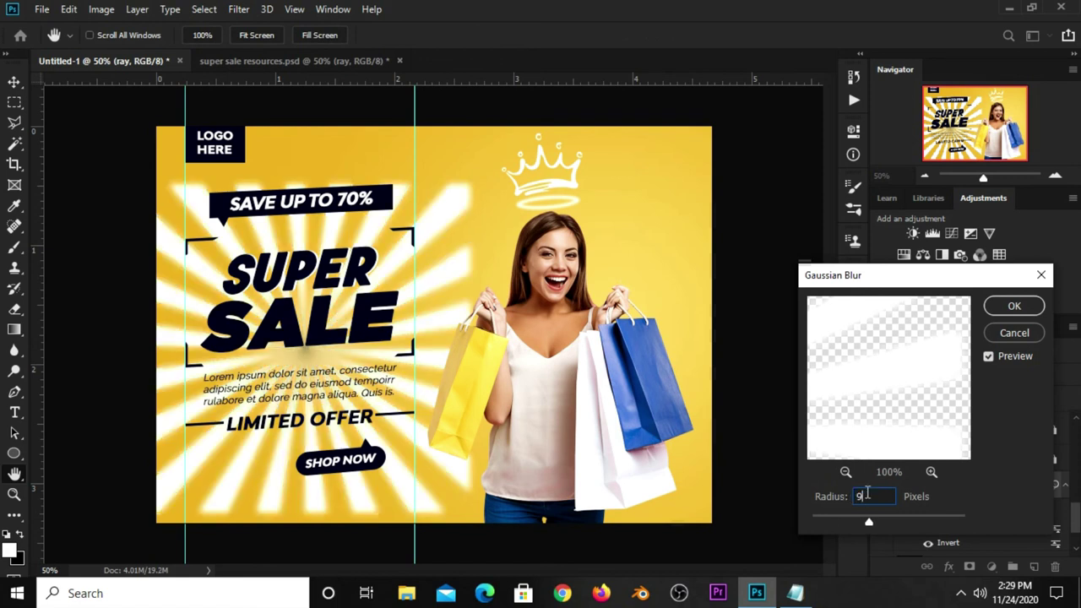
pyautogui.click(992, 307)
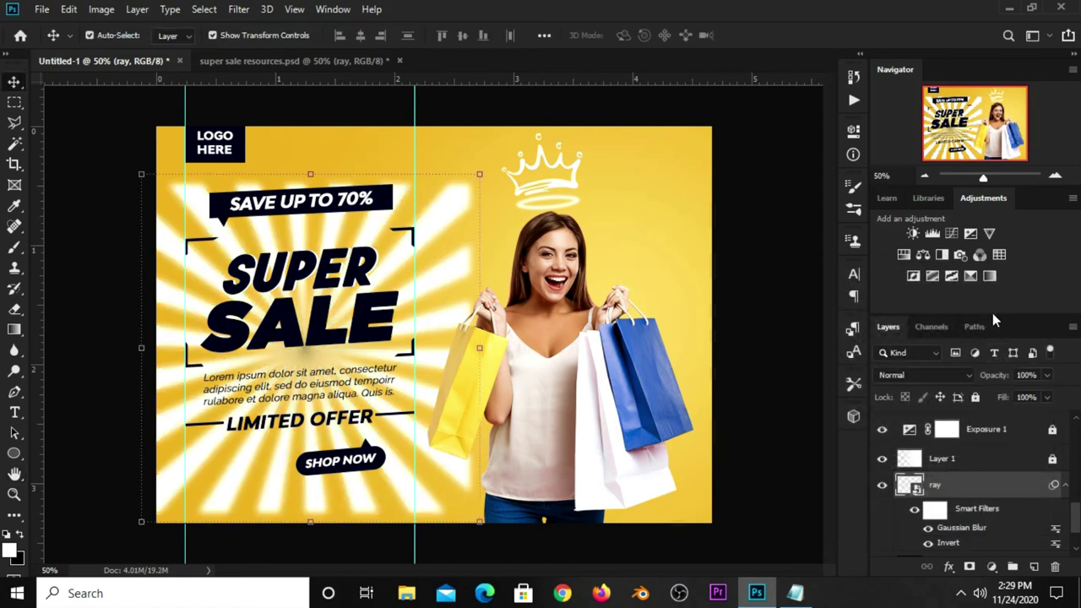
# Lower the ray layer's opacity to about 8%
pyautogui.click(1047, 375)
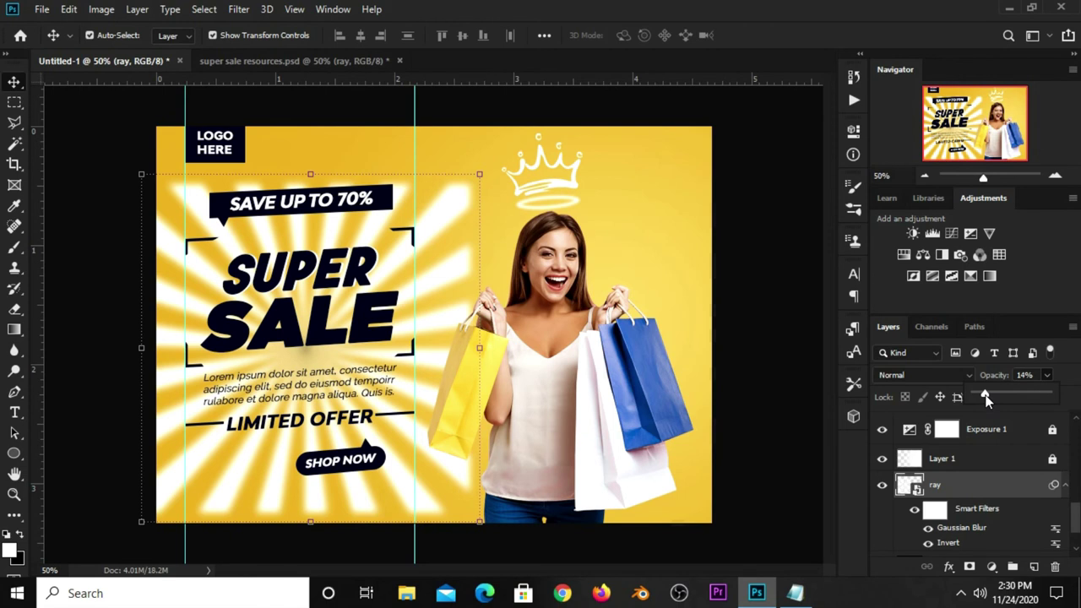
pyautogui.moveTo(985, 400); pyautogui.dragTo(984, 399)
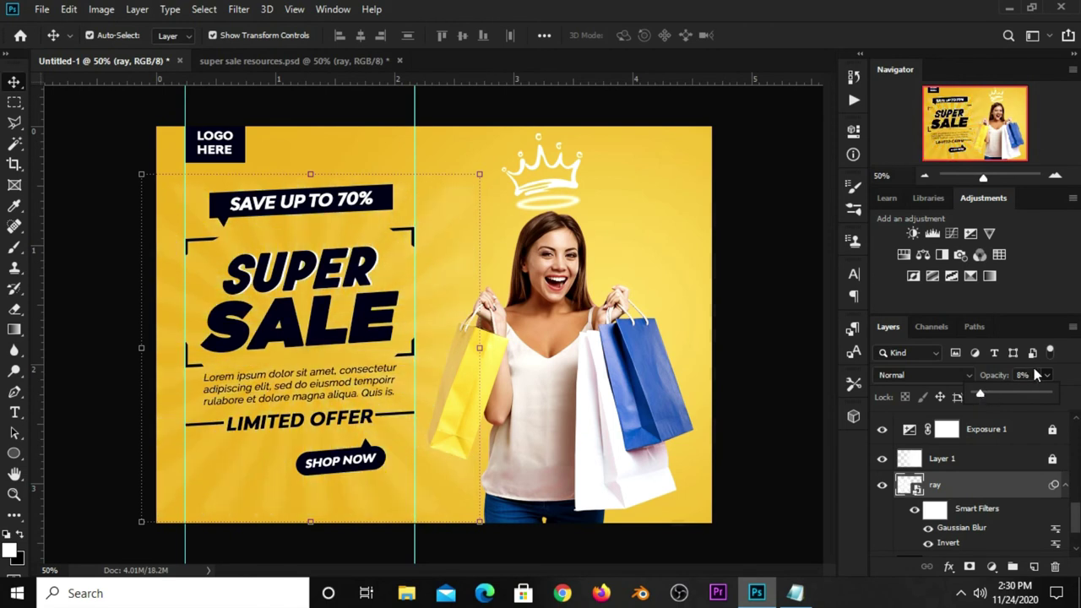
pyautogui.moveTo(1035, 375); pyautogui.dragTo(1008, 378)
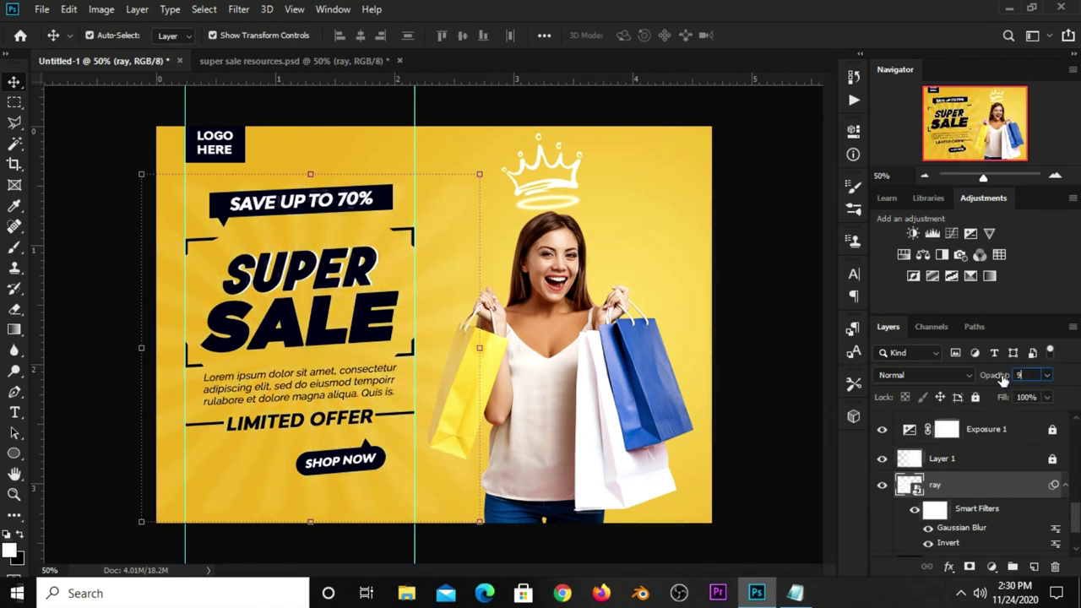
pyautogui.click(790, 440)
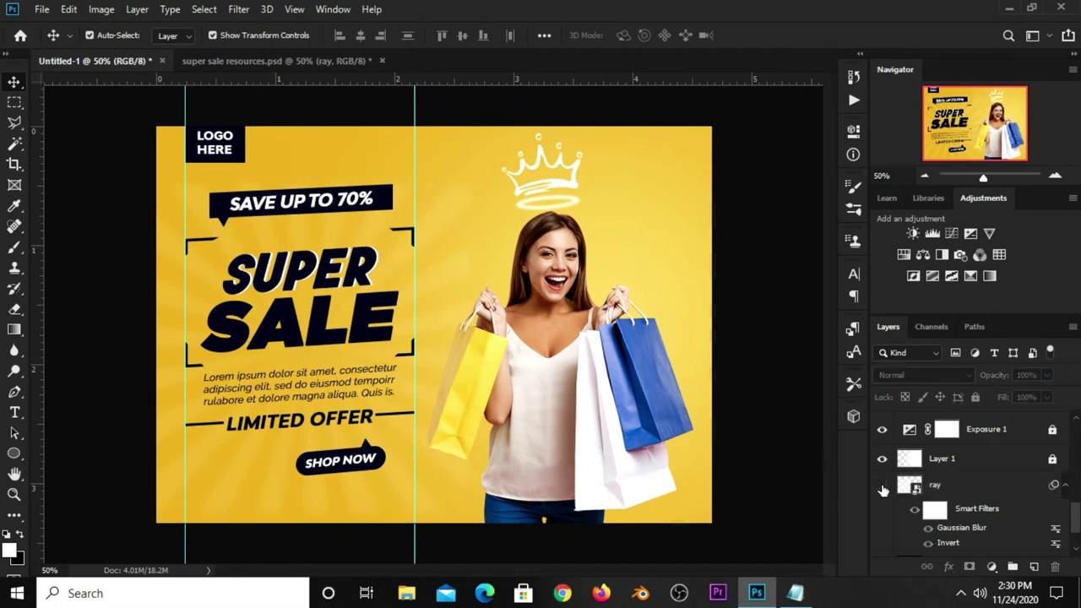
# Add a mask to the ray layer and paint it black with a 300 px brush around the woman
pyautogui.click(955, 488)
pyautogui.click(970, 566)
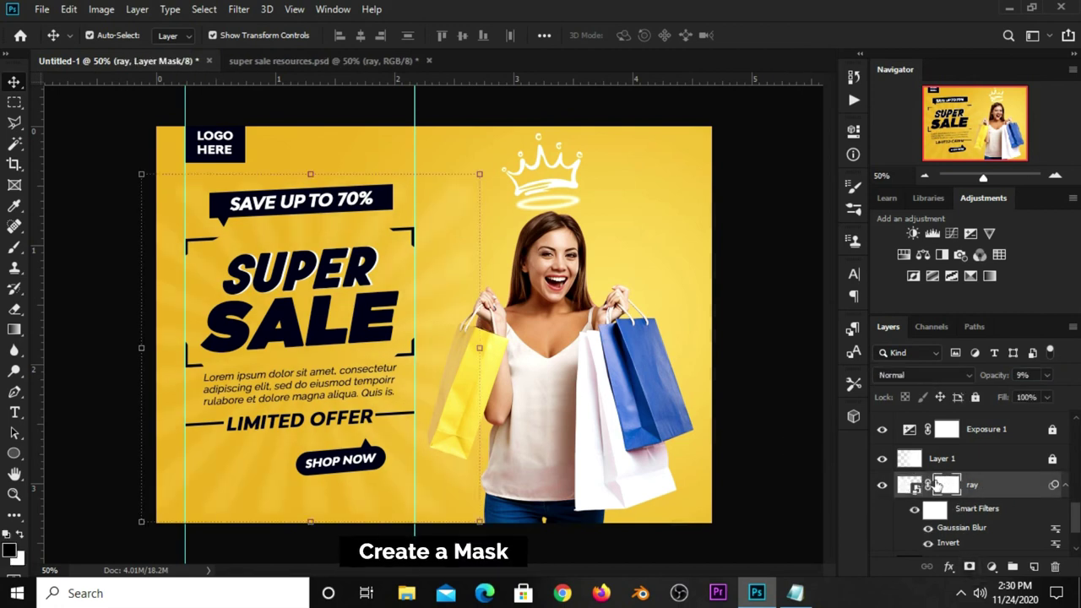
pyautogui.rightClick(14, 249)
pyautogui.click(76, 246)
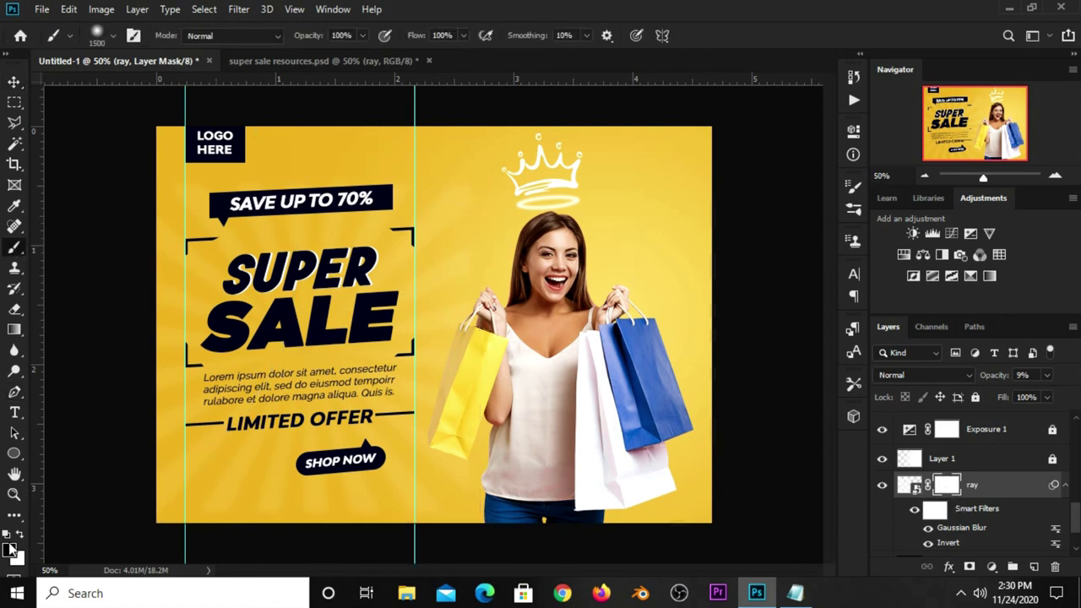
pyautogui.click(10, 549)
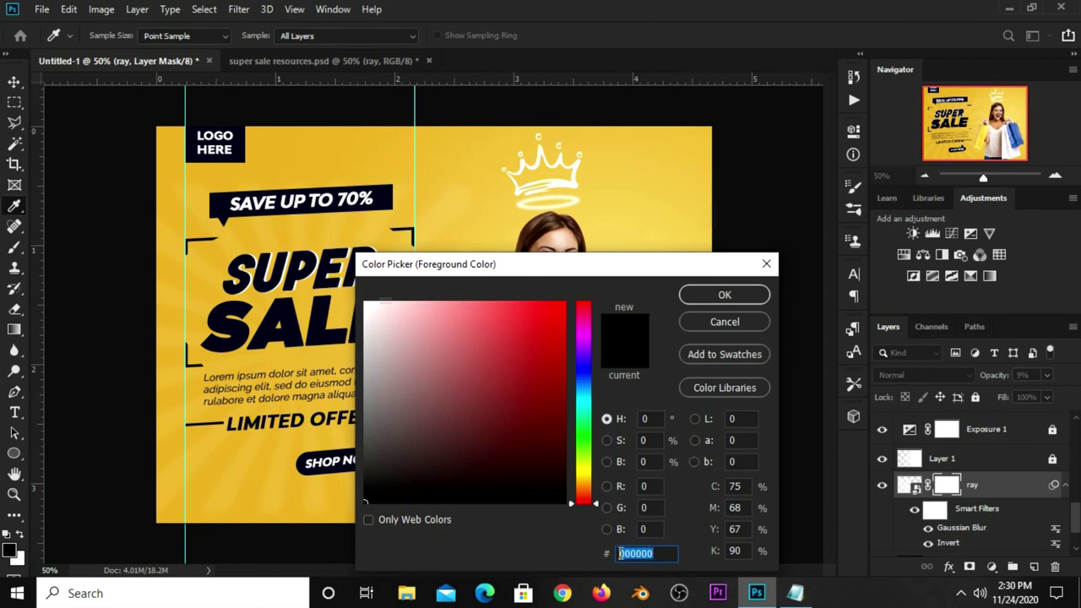
pyautogui.click(692, 295)
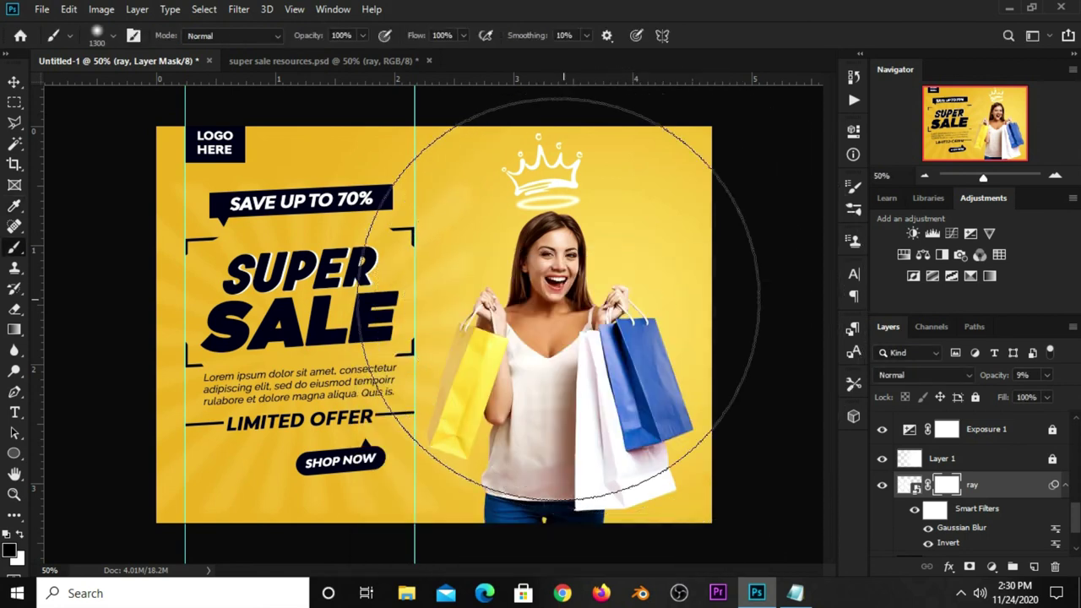
pyautogui.press('[')
pyautogui.press('[')
pyautogui.press('[')
pyautogui.press('[')
pyautogui.press('[')
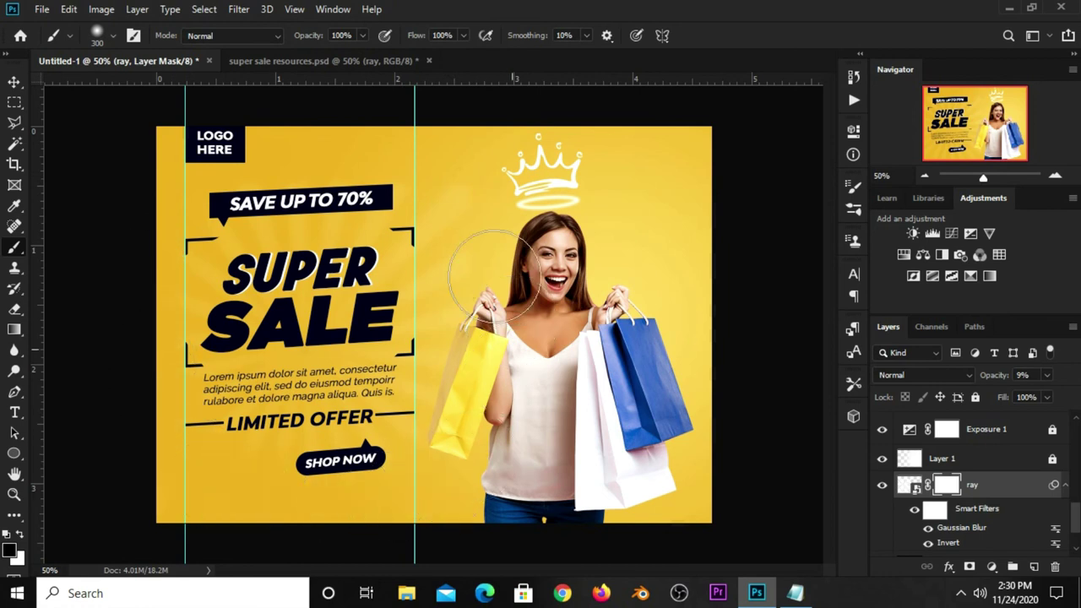
pyautogui.moveTo(469, 234); pyautogui.dragTo(460, 469)
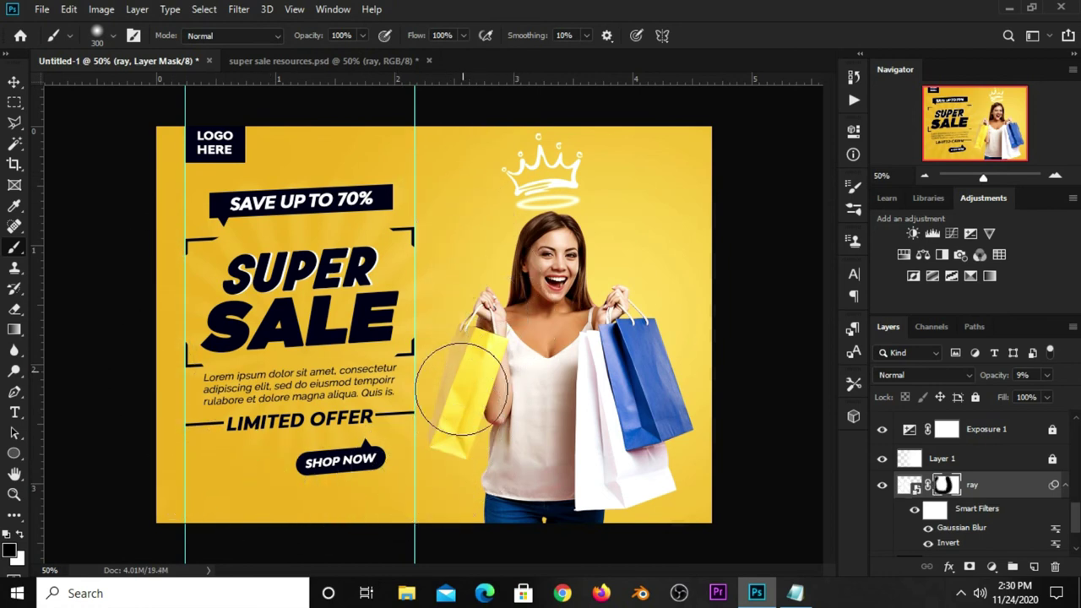
pyautogui.moveTo(144, 285); pyautogui.dragTo(287, 169)
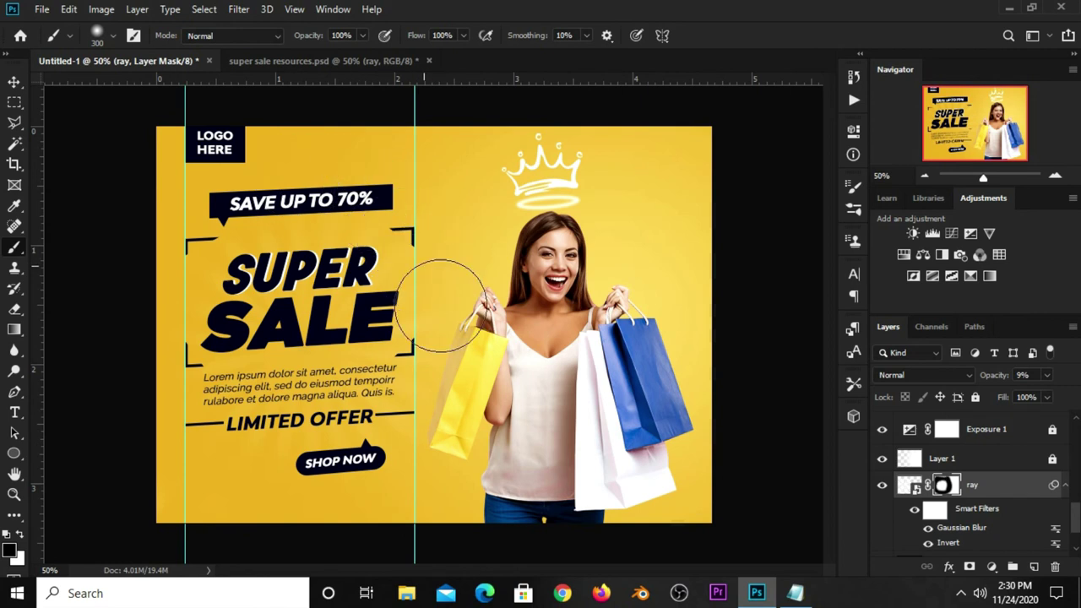
# Scale the masked rays to about 110% and nudge them slightly left
pyautogui.click(15, 85)
pyautogui.click(50, 84)
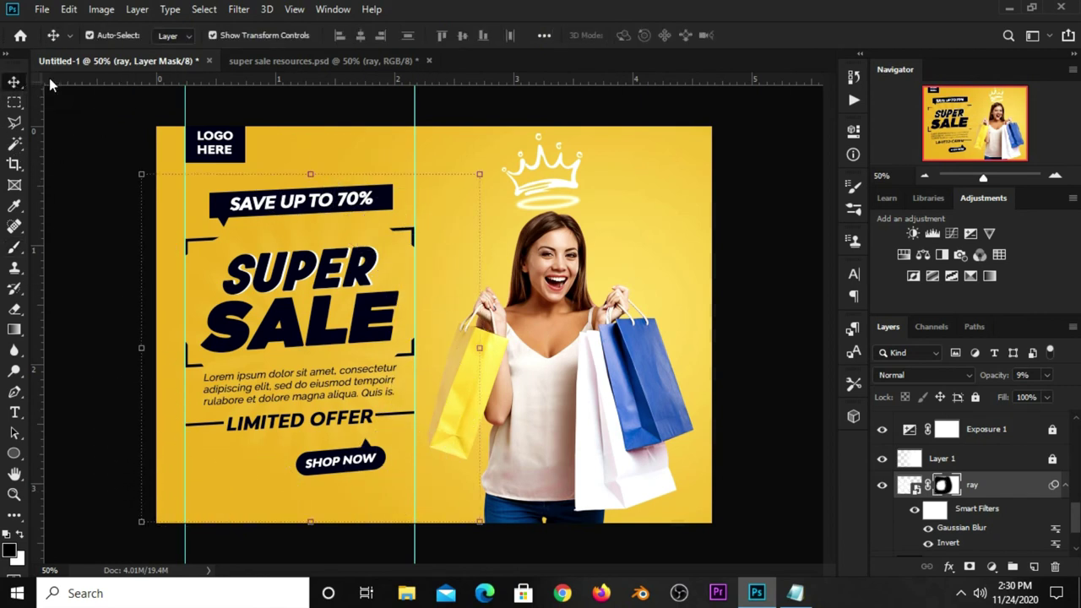
pyautogui.click(305, 173)
pyautogui.moveTo(306, 513); pyautogui.dragTo(306, 544)
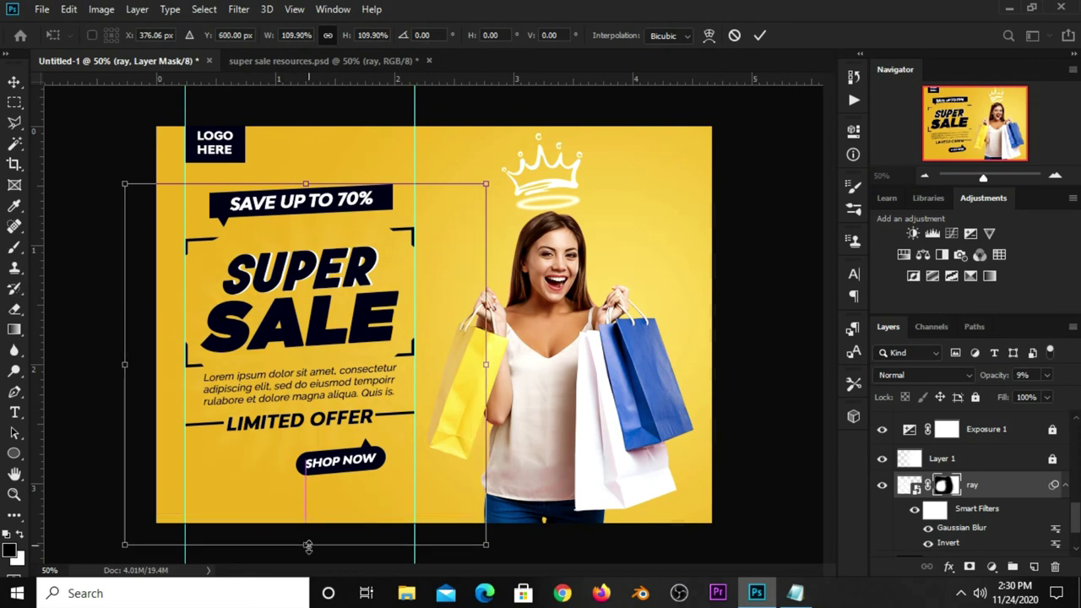
pyautogui.click(760, 36)
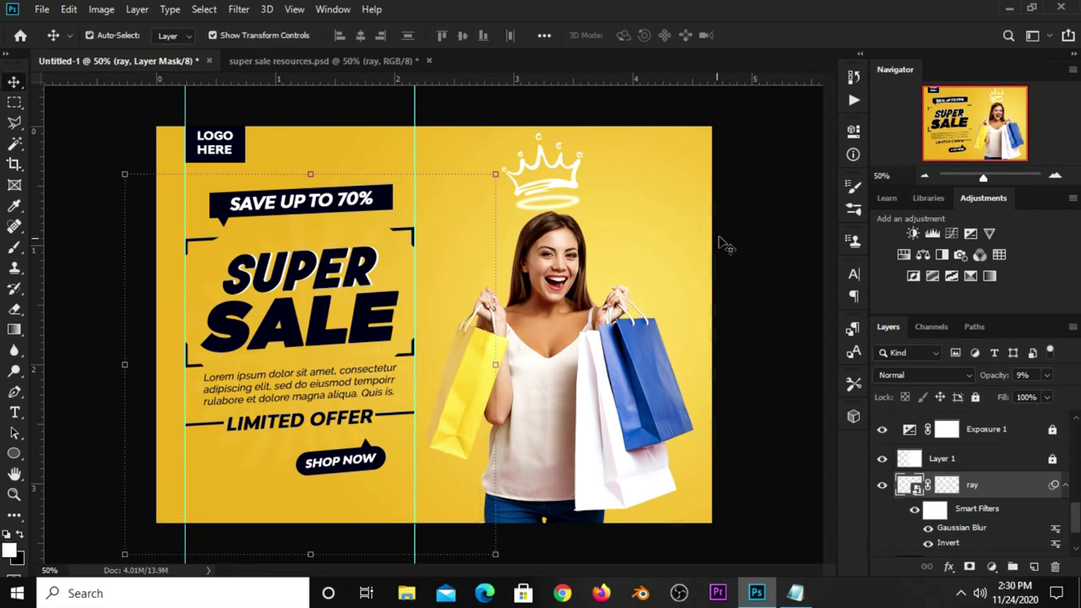
pyautogui.click(880, 485)
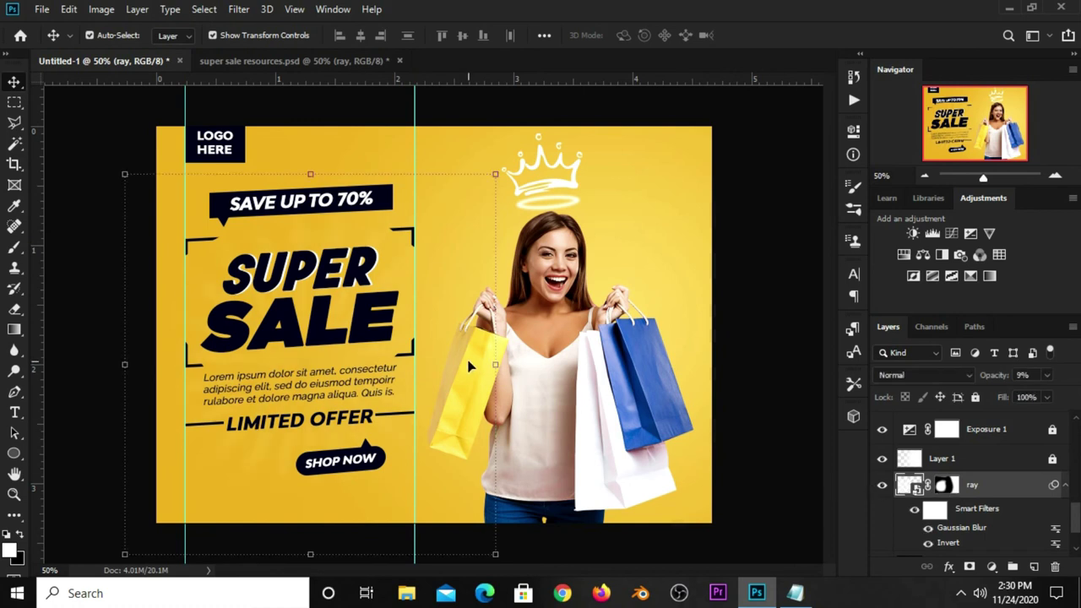
pyautogui.hotkey('shift', 'Left')
pyautogui.click(882, 487)
pyautogui.click(881, 487)
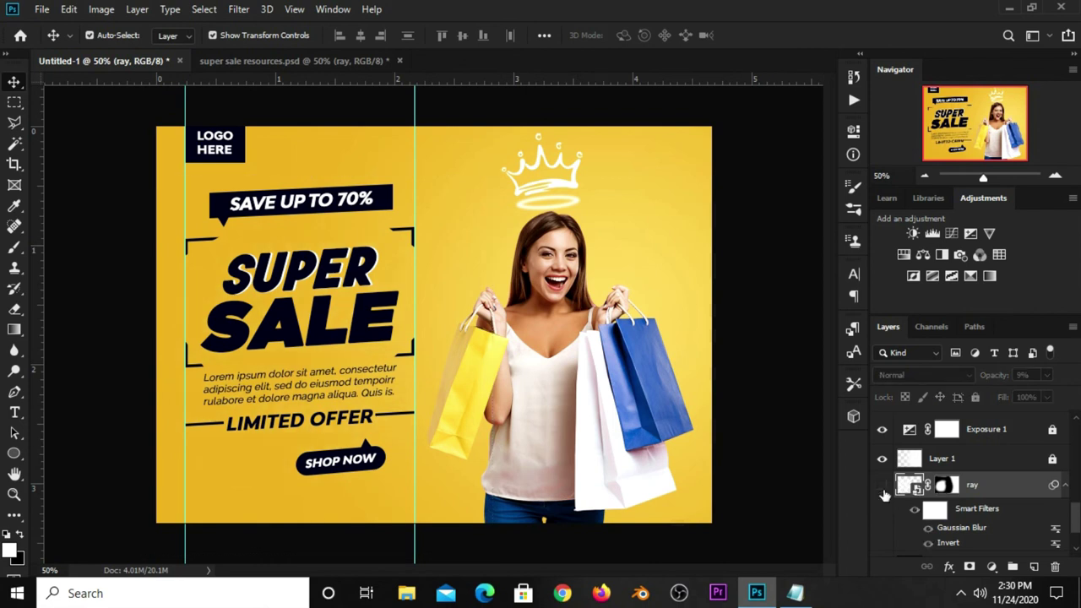
pyautogui.click(746, 355)
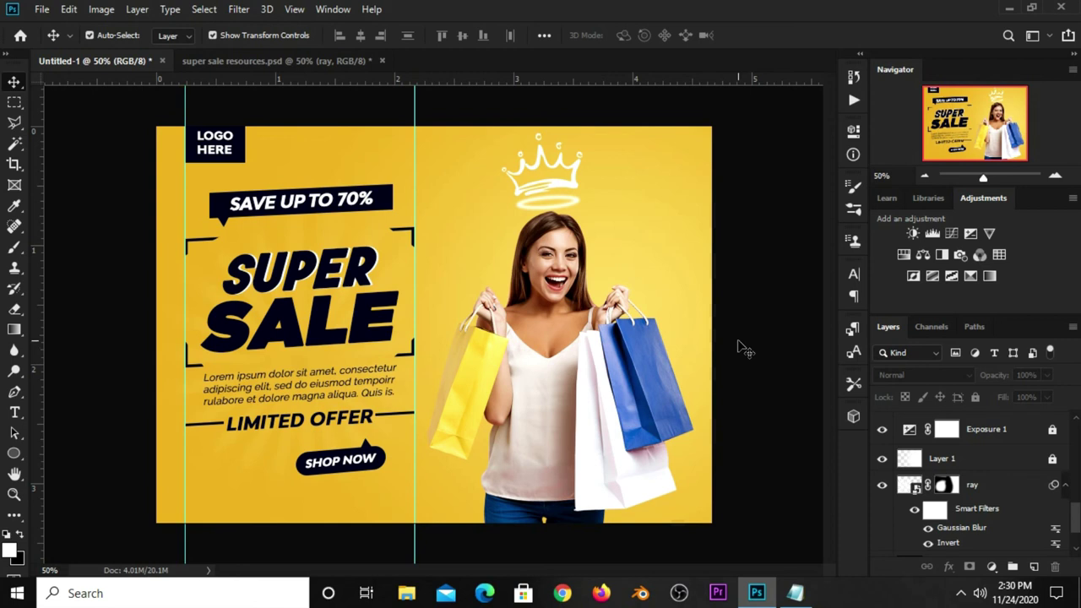
pyautogui.click(990, 566)
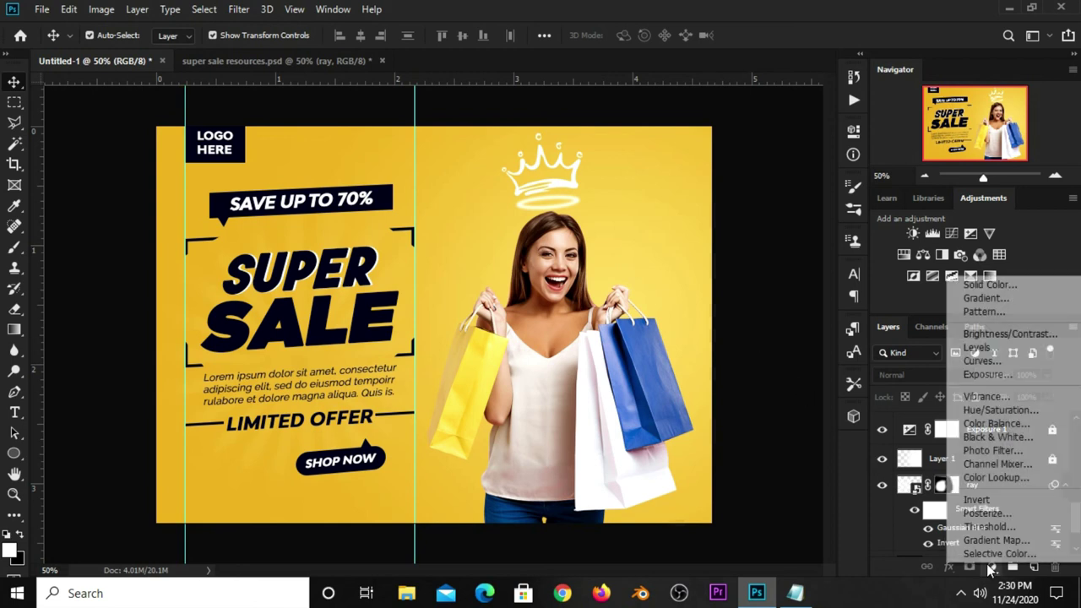
pyautogui.click(964, 363)
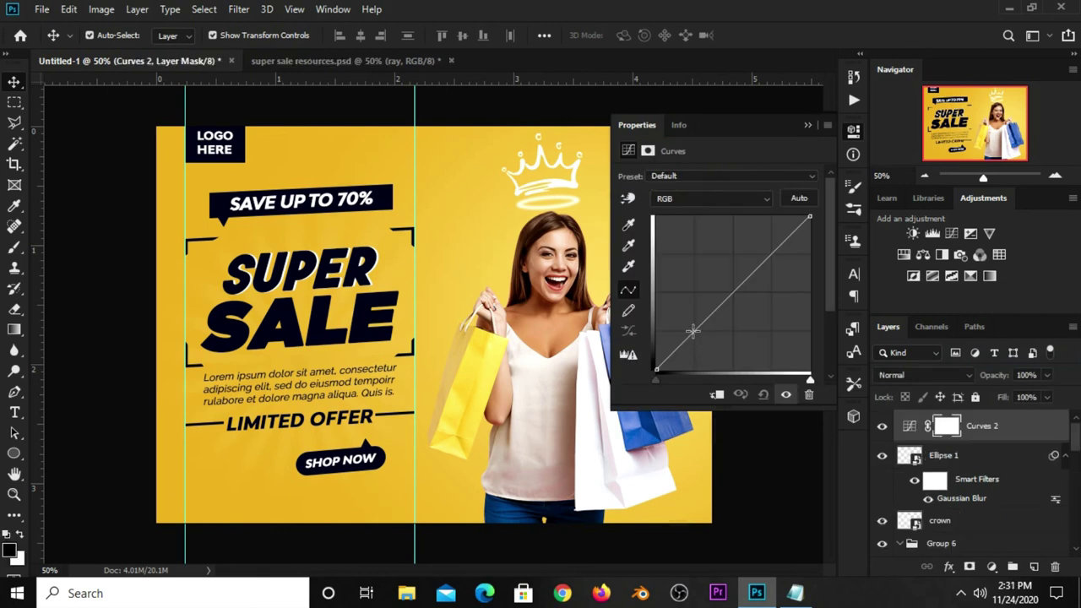
pyautogui.click(806, 125)
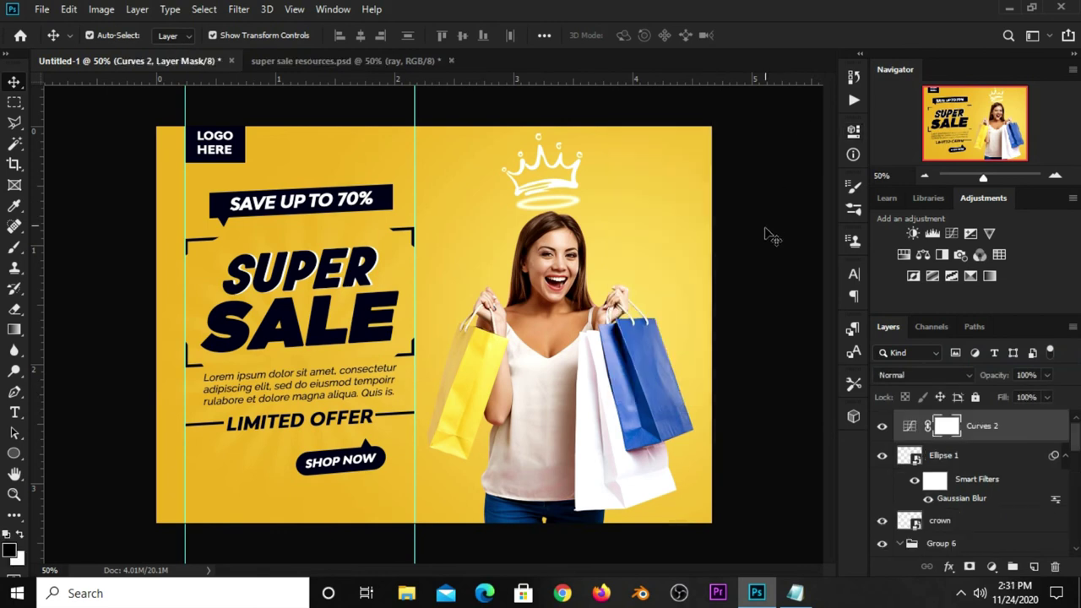
pyautogui.click(762, 239)
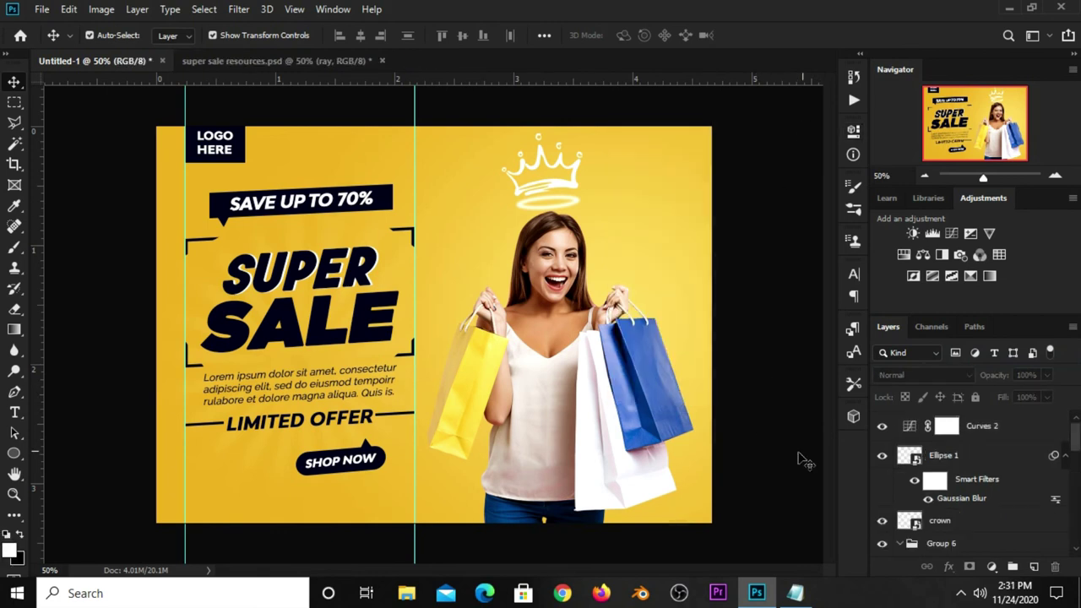
pyautogui.click(979, 427)
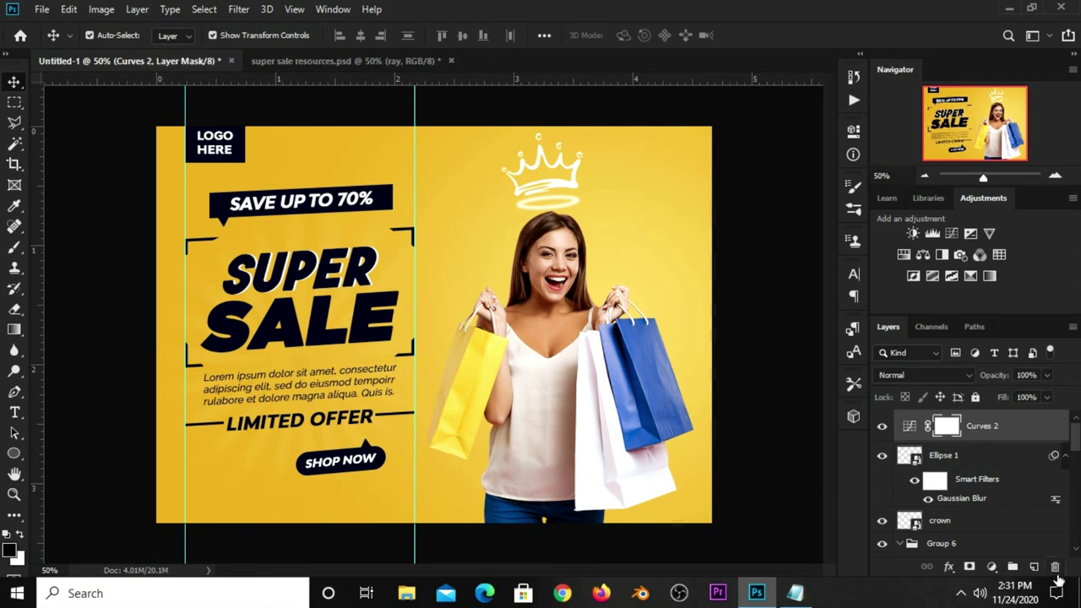
pyautogui.click(1055, 567)
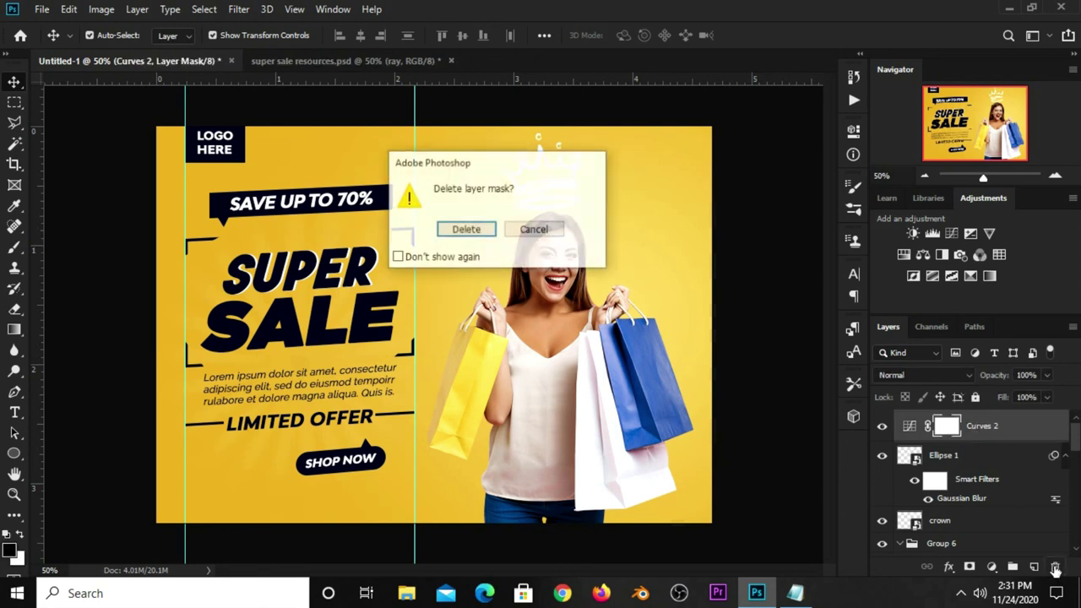
pyautogui.click(465, 227)
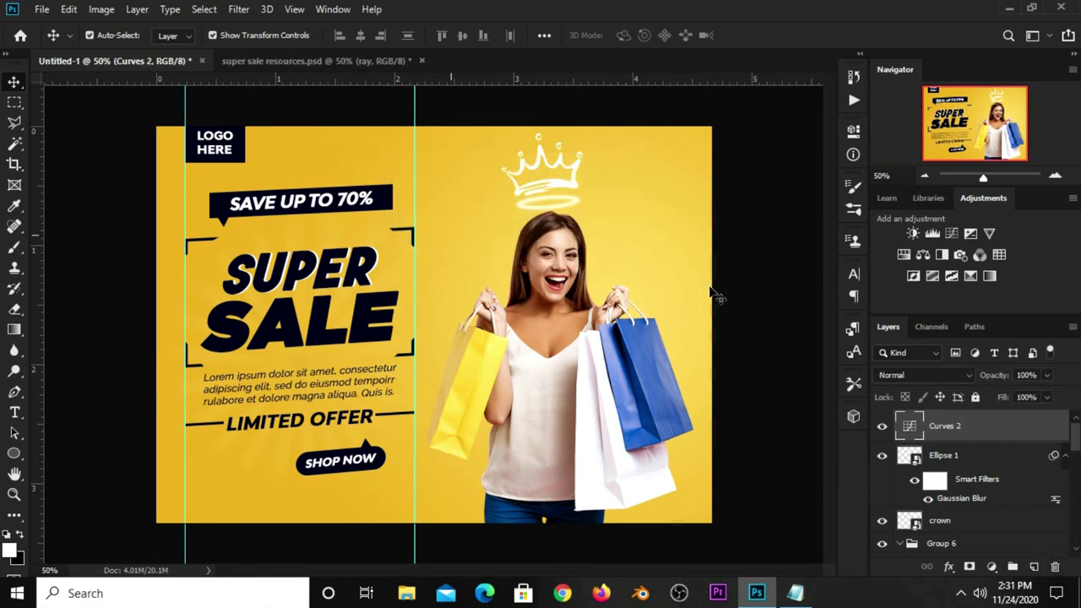
pyautogui.click(1055, 566)
pyautogui.click(466, 228)
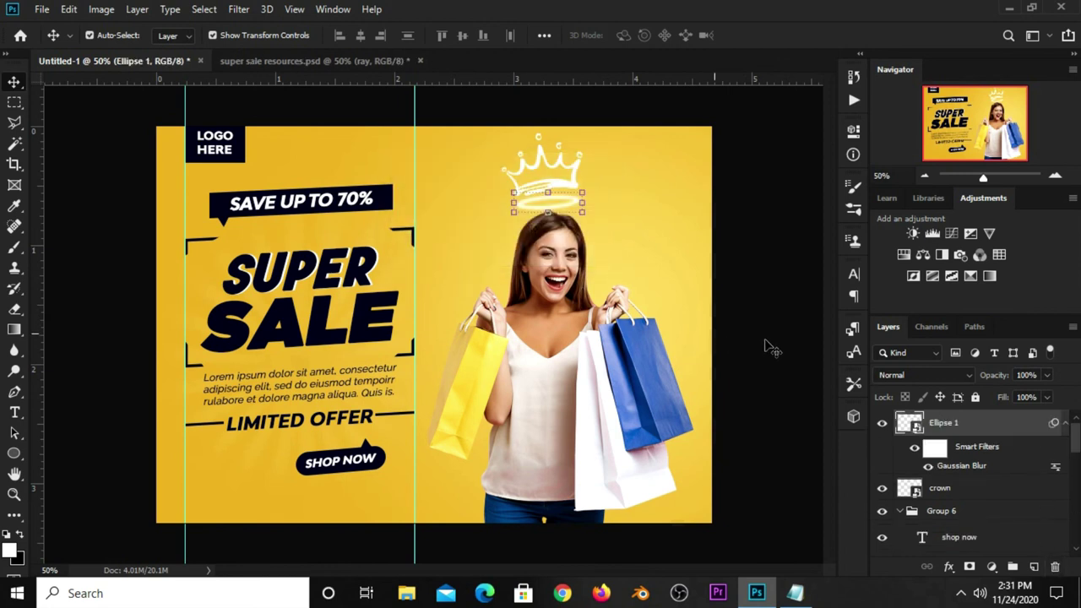
pyautogui.click(770, 345)
# Add a Solid Color fill layer and copy the e9b218 hex code from the notes
pyautogui.click(991, 568)
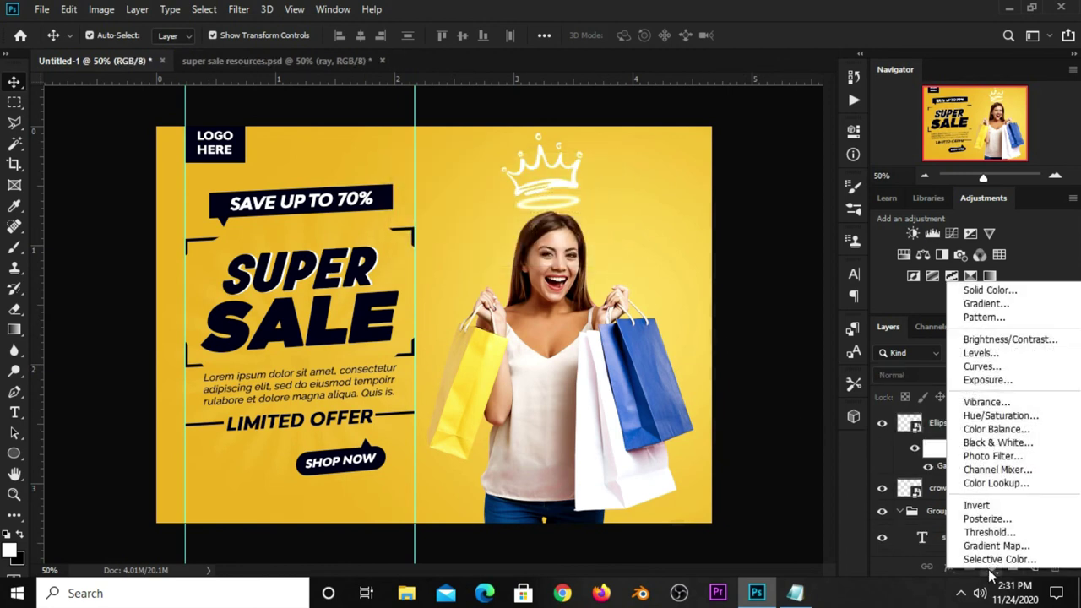
pyautogui.click(984, 289)
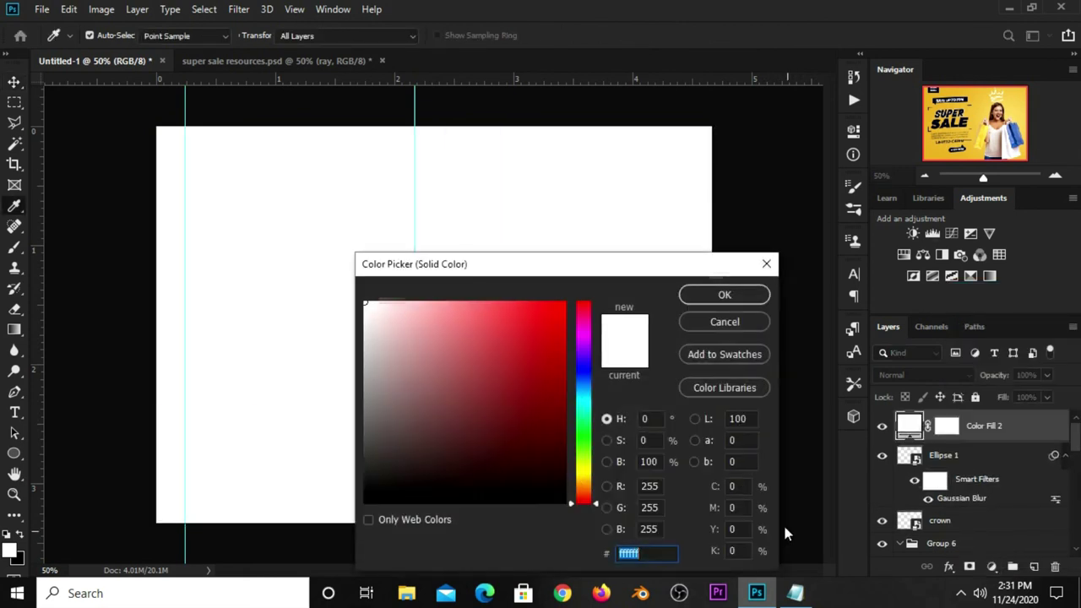
pyautogui.click(794, 593)
pyautogui.moveTo(600, 266)
pyautogui.mouseDown()
pyautogui.moveTo(567, 268)
pyautogui.moveTo(555, 250)
pyautogui.mouseUp()
pyautogui.rightClick(570, 251)
# Set the fill colour to e9b218 and move Color Fill 2 lower in the layer stack
pyautogui.click(608, 301)
pyautogui.click(497, 550)
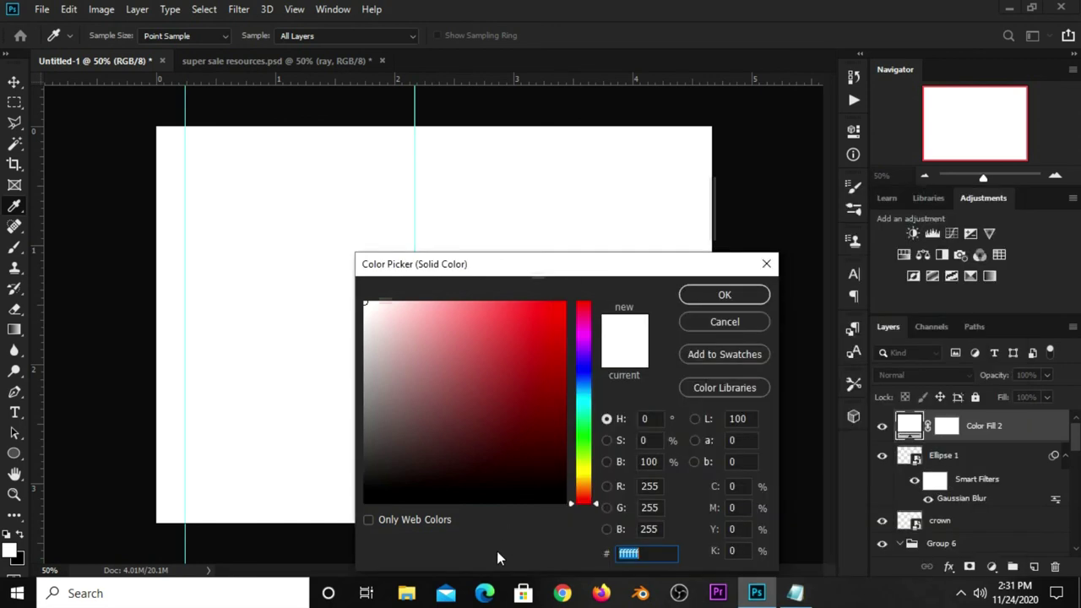
pyautogui.rightClick(623, 556)
pyautogui.click(657, 405)
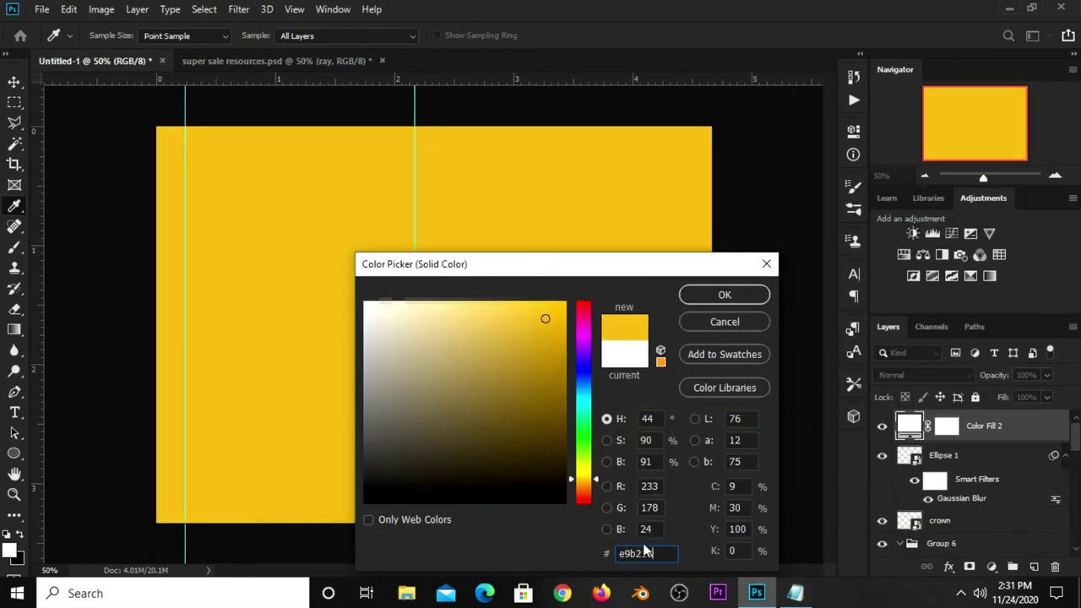
pyautogui.doubleClick(651, 554)
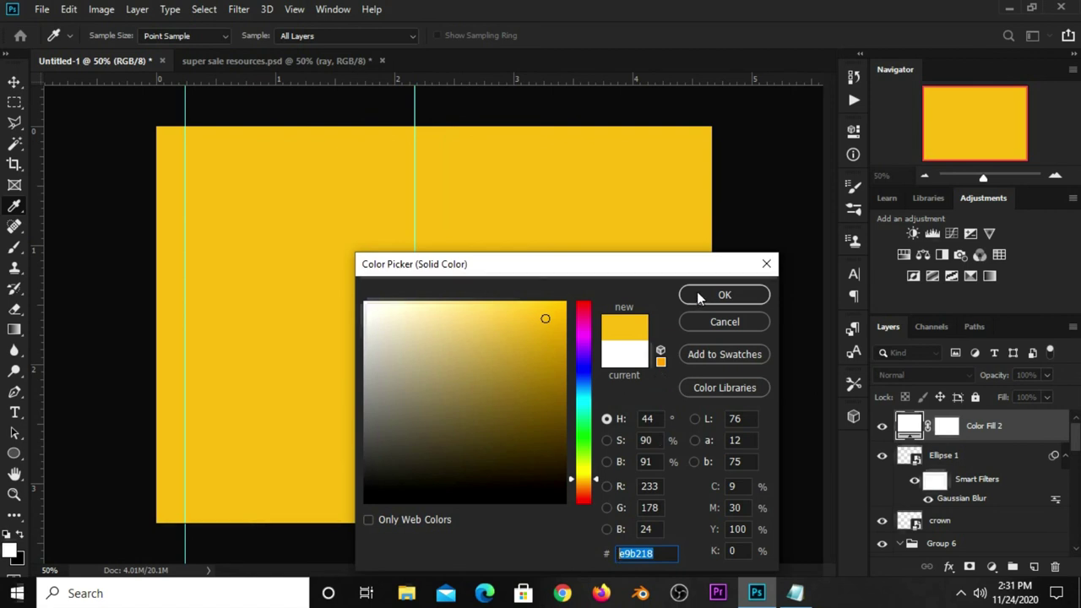
pyautogui.click(723, 295)
pyautogui.moveTo(1008, 426); pyautogui.dragTo(999, 568)
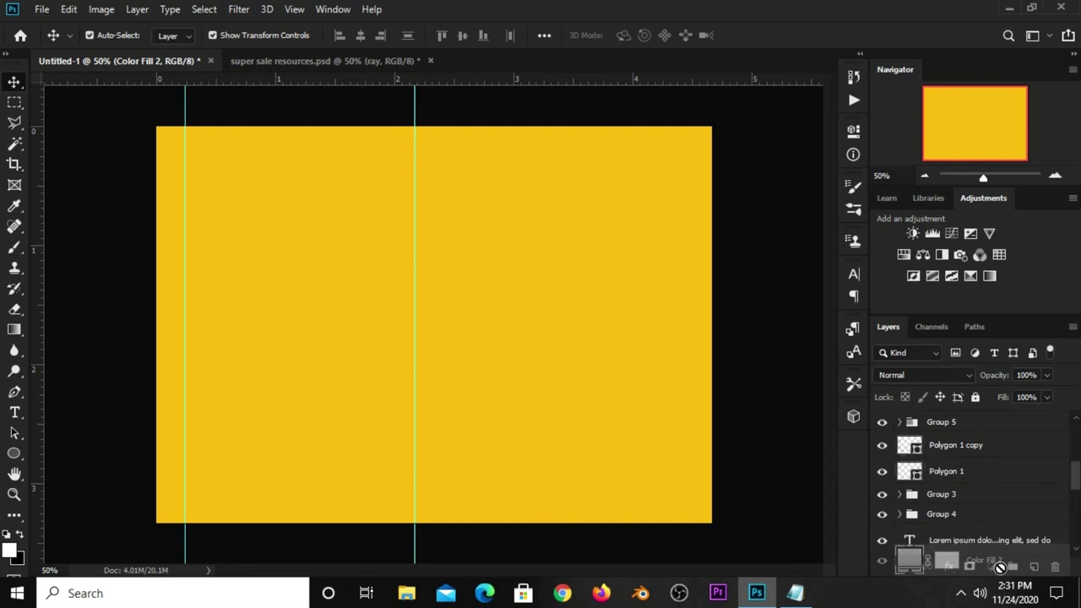
pyautogui.moveTo(999, 568); pyautogui.dragTo(972, 426)
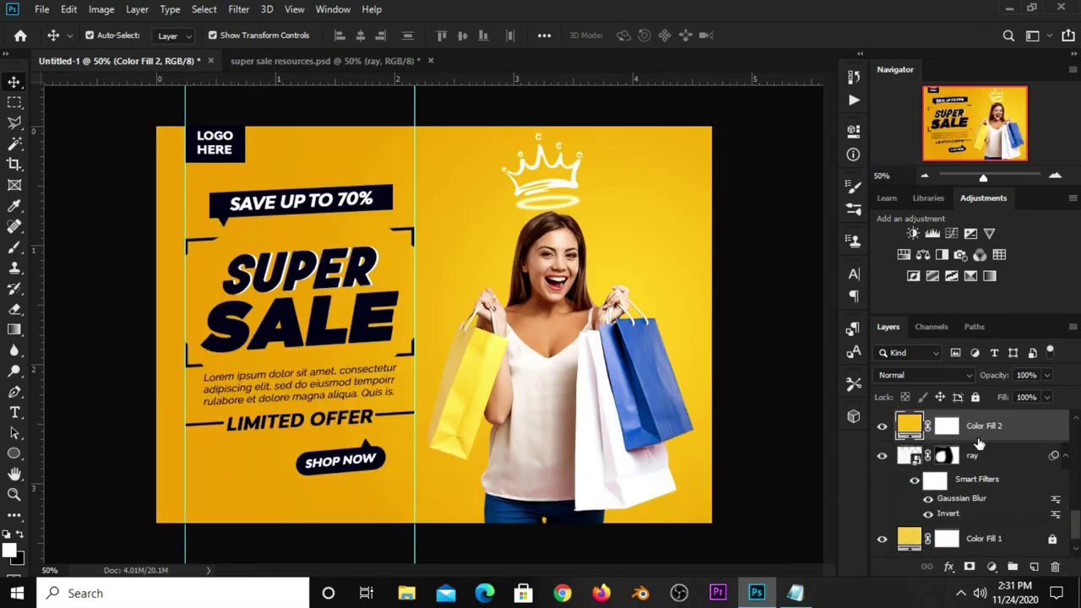
# Place Color Fill 2 just below Exposure 1 and set its blend mode to Multiply
pyautogui.scroll(2, 980, 445)
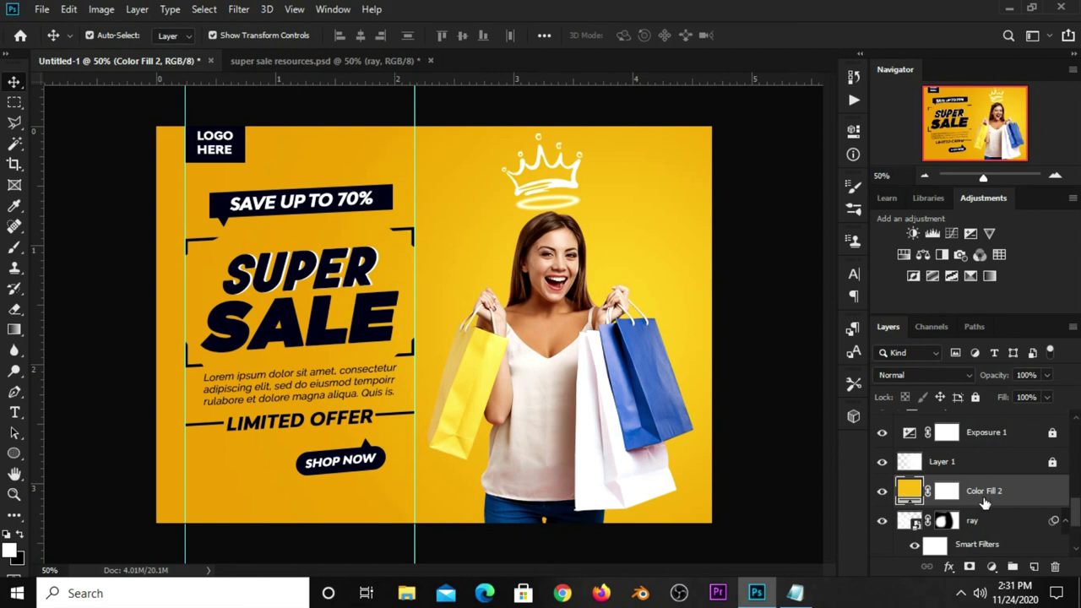
pyautogui.scroll(2, 984, 502)
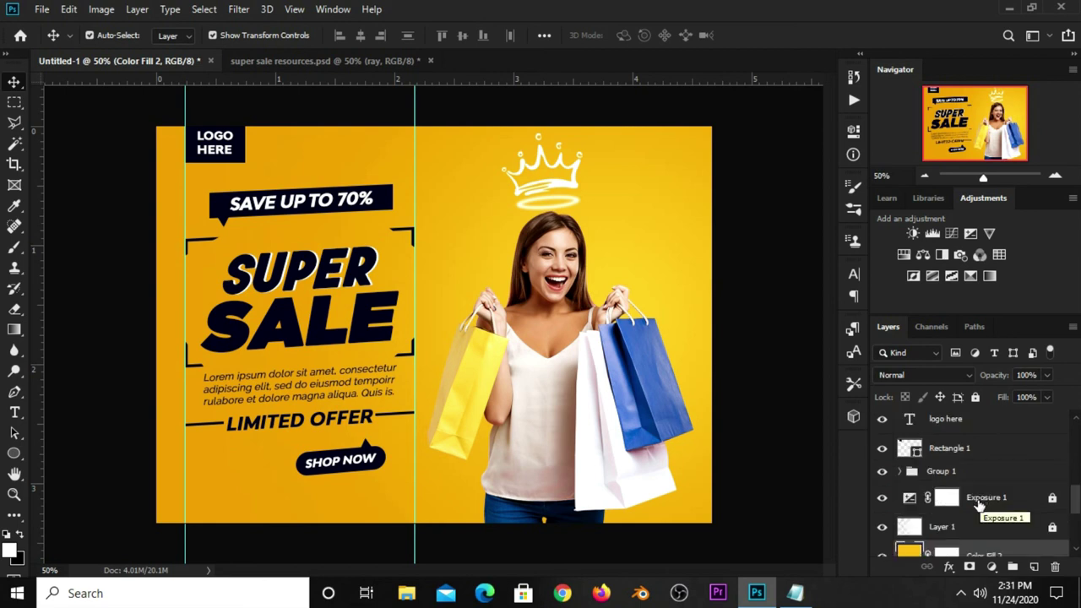
pyautogui.scroll(-2, 973, 502)
pyautogui.moveTo(988, 494)
pyautogui.mouseDown()
pyautogui.moveTo(980, 452)
pyautogui.moveTo(984, 504)
pyautogui.mouseUp()
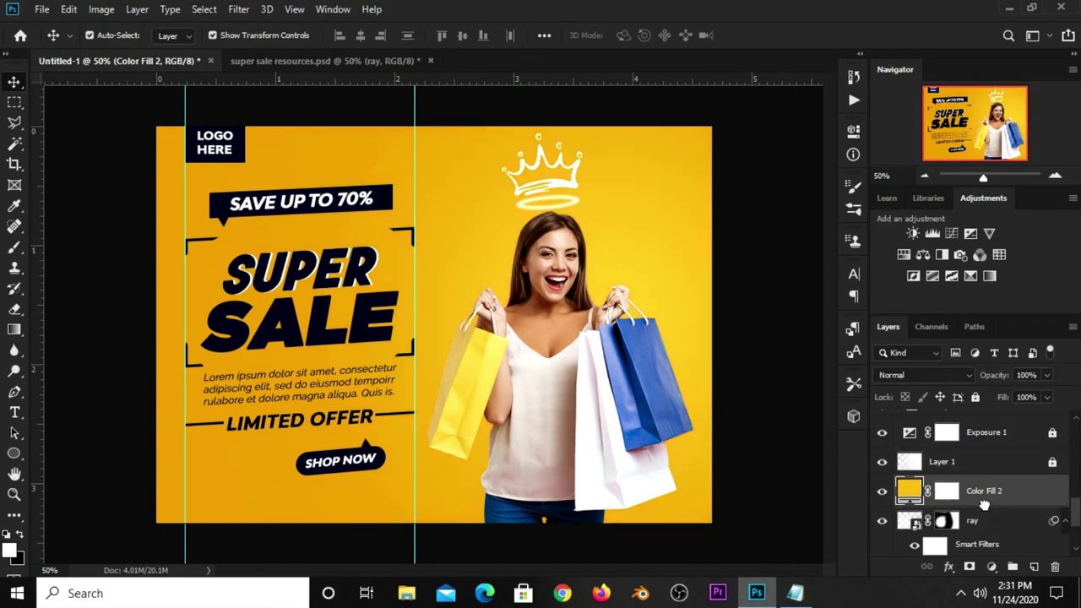
pyautogui.click(925, 374)
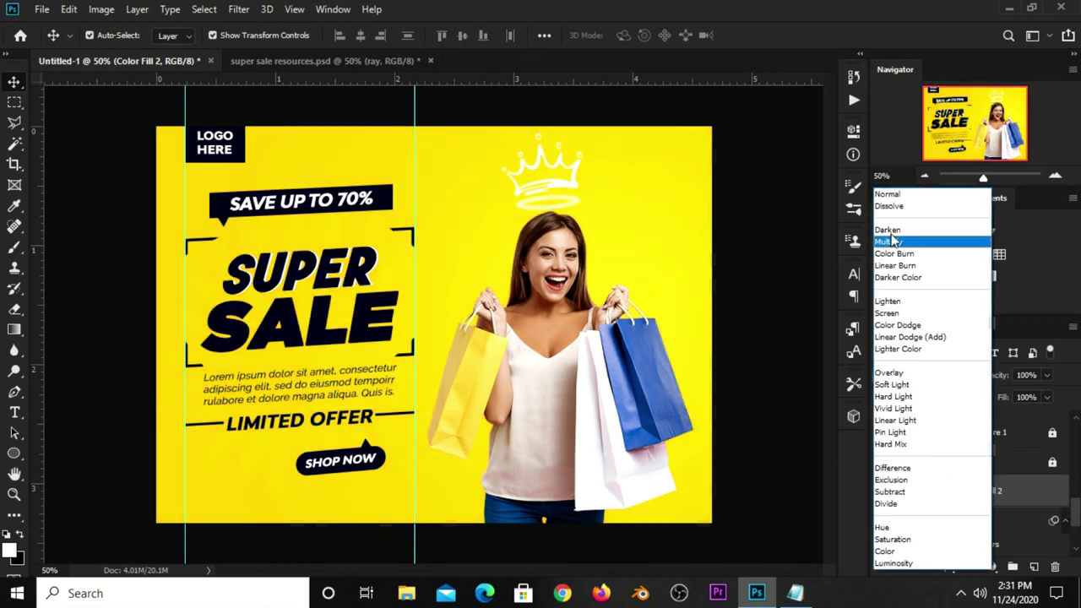
pyautogui.click(890, 244)
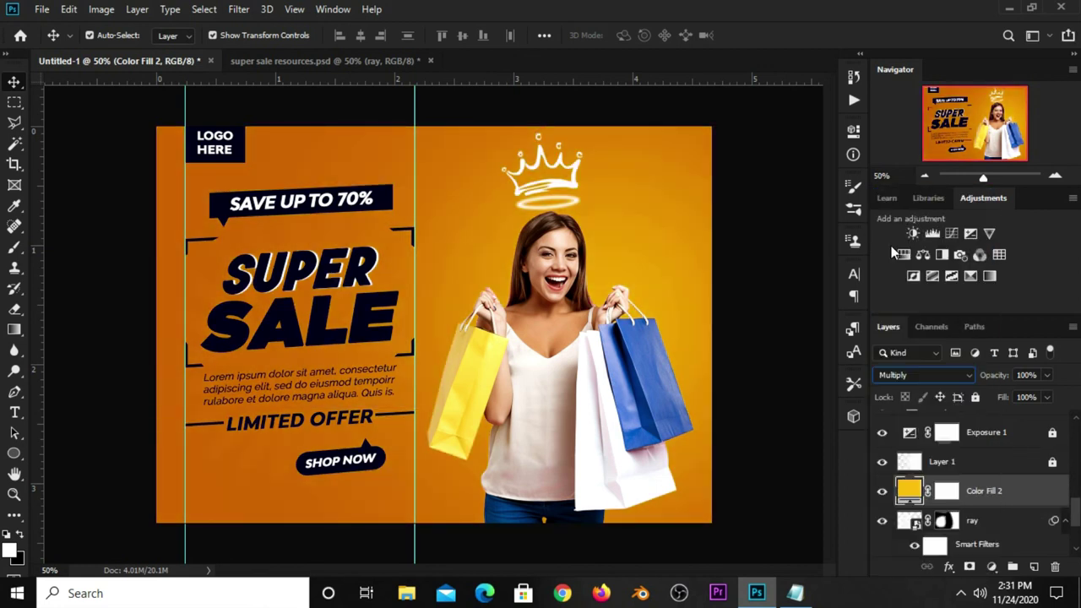
pyautogui.click(947, 493)
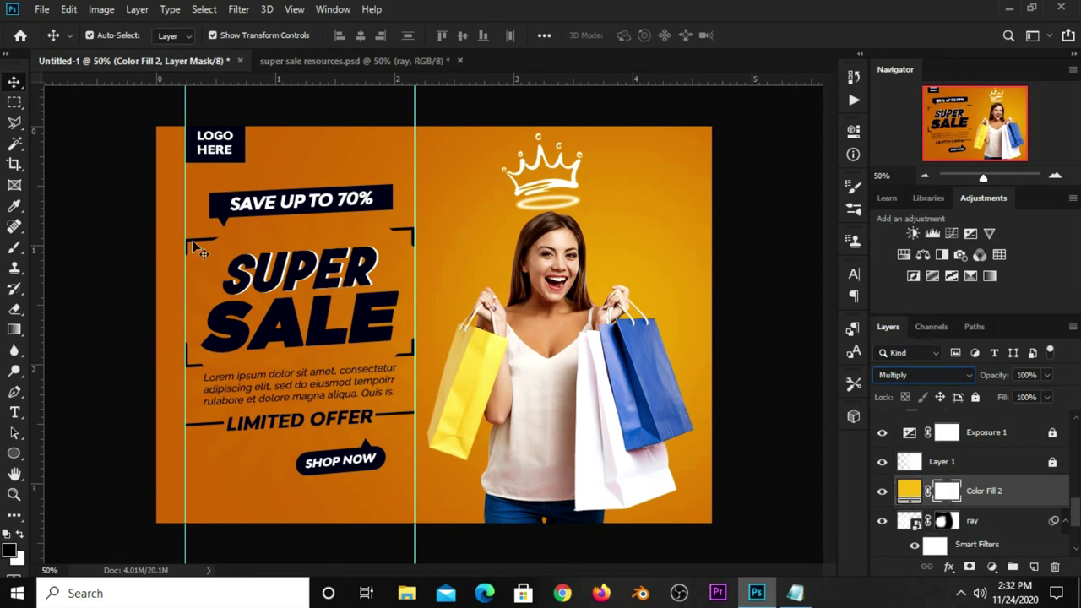
# With a 1500 px brush, paint black over the banner centre on the Multiply fill's mask
pyautogui.moveTo(14, 247); pyautogui.dragTo(82, 250)
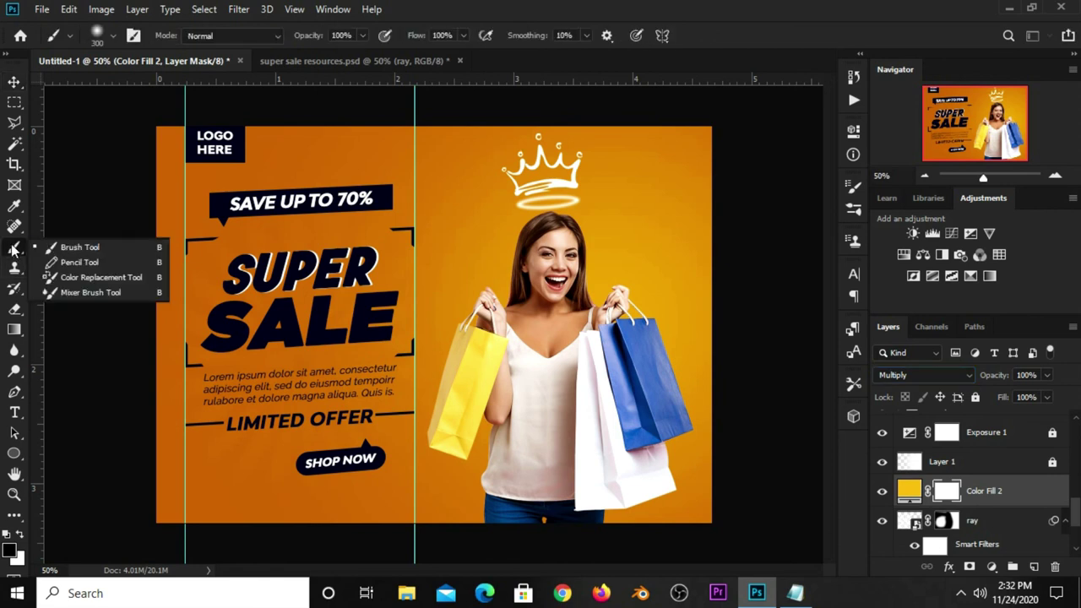
pyautogui.press(']')
pyautogui.press(']')
pyautogui.press(']')
pyautogui.press(']')
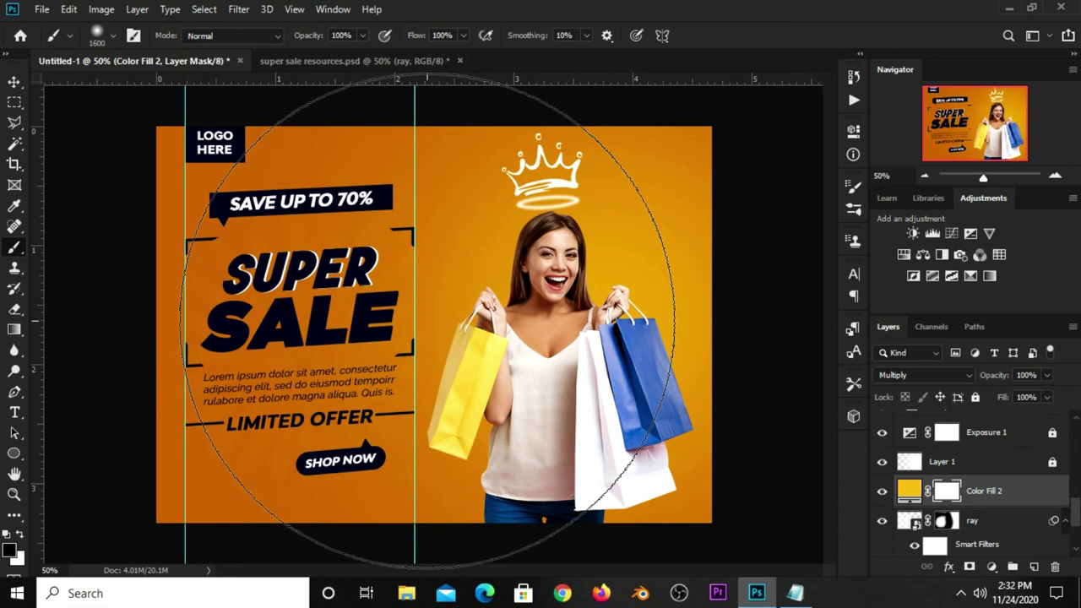
pyautogui.click(427, 320)
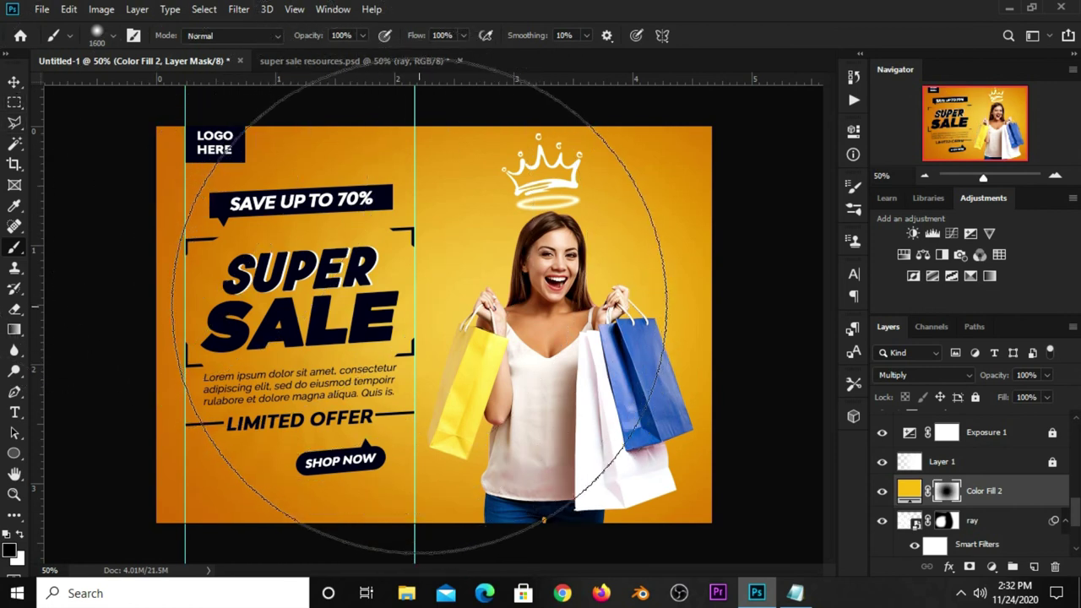
pyautogui.click(422, 314)
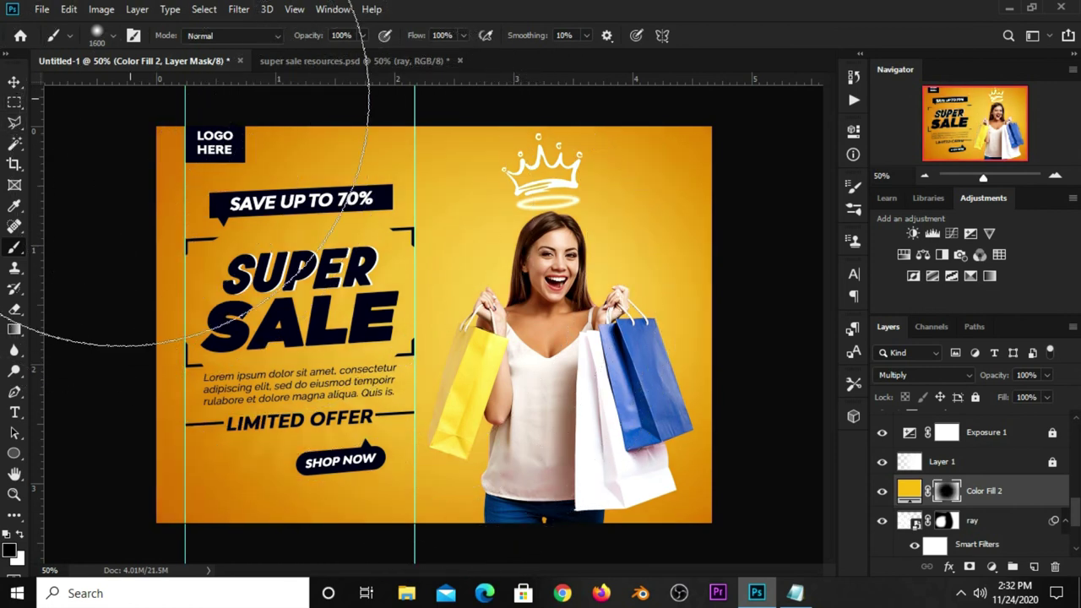
# Set the Color Fill 2 vignette opacity to 35%, then toggle its visibility to compare
pyautogui.click(12, 82)
pyautogui.click(53, 81)
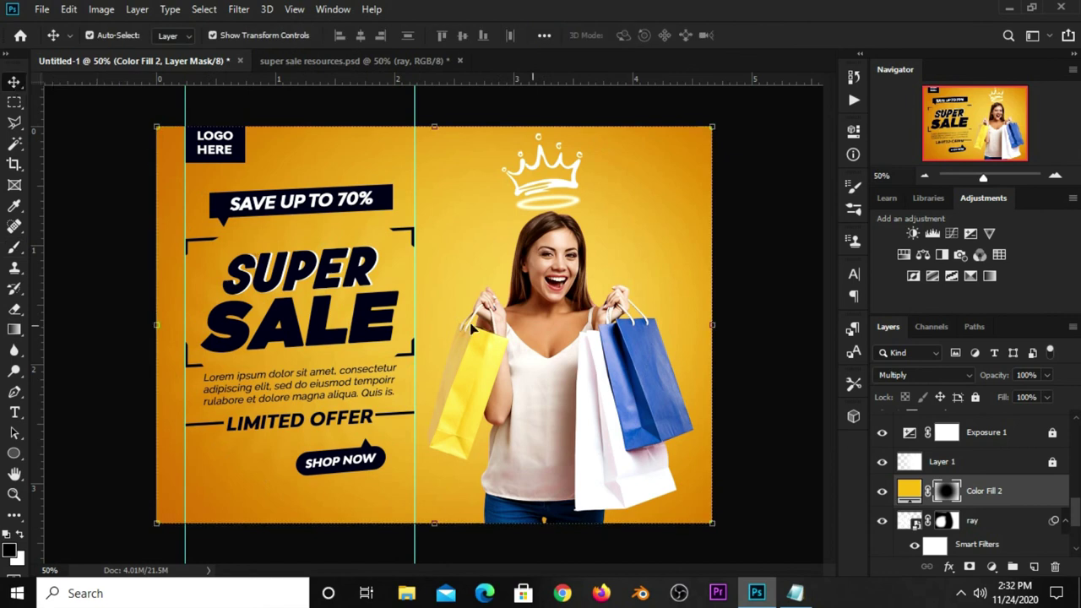
pyautogui.click(1046, 375)
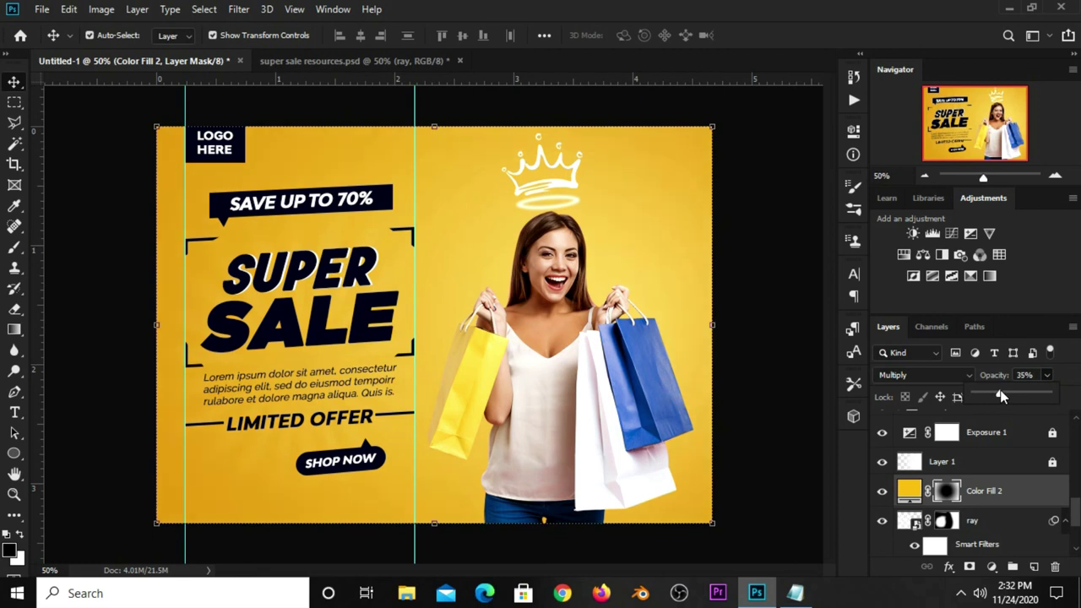
pyautogui.click(824, 466)
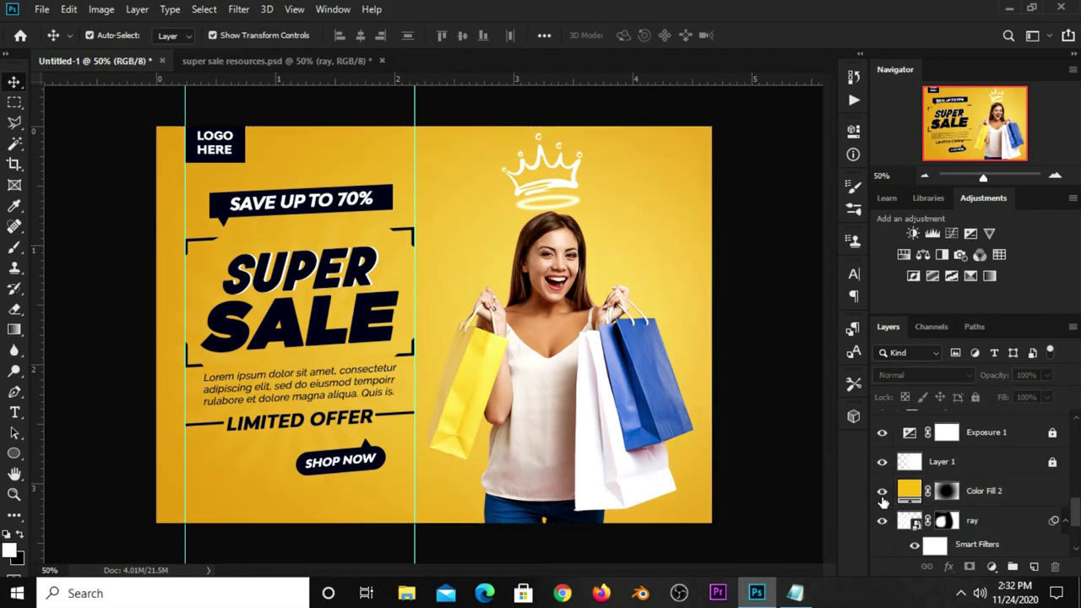
pyautogui.click(882, 491)
pyautogui.click(882, 490)
pyautogui.click(881, 491)
pyautogui.click(882, 491)
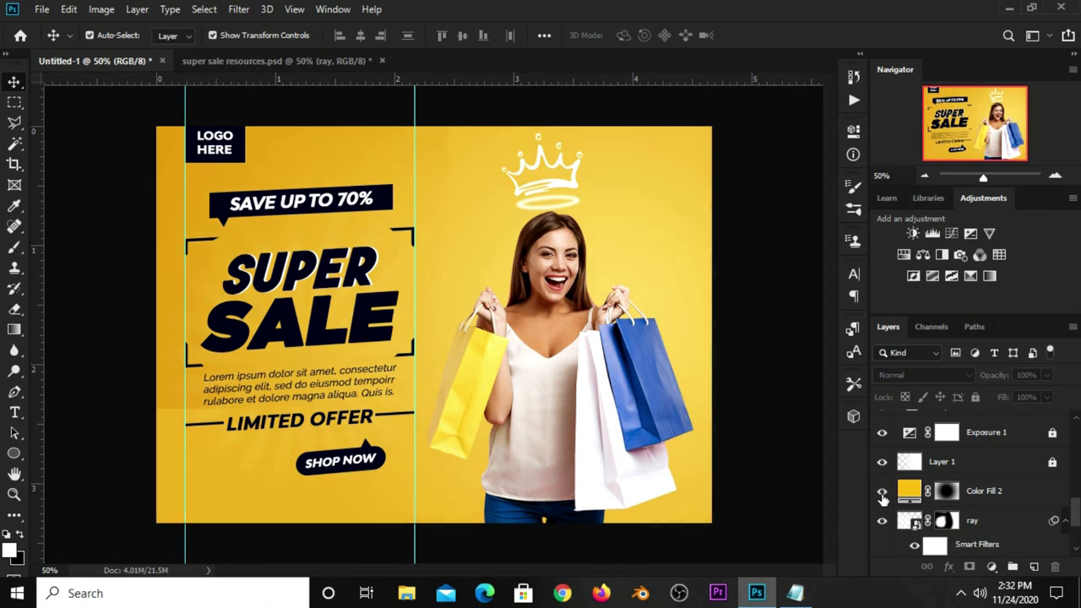
pyautogui.click(983, 494)
pyautogui.click(796, 432)
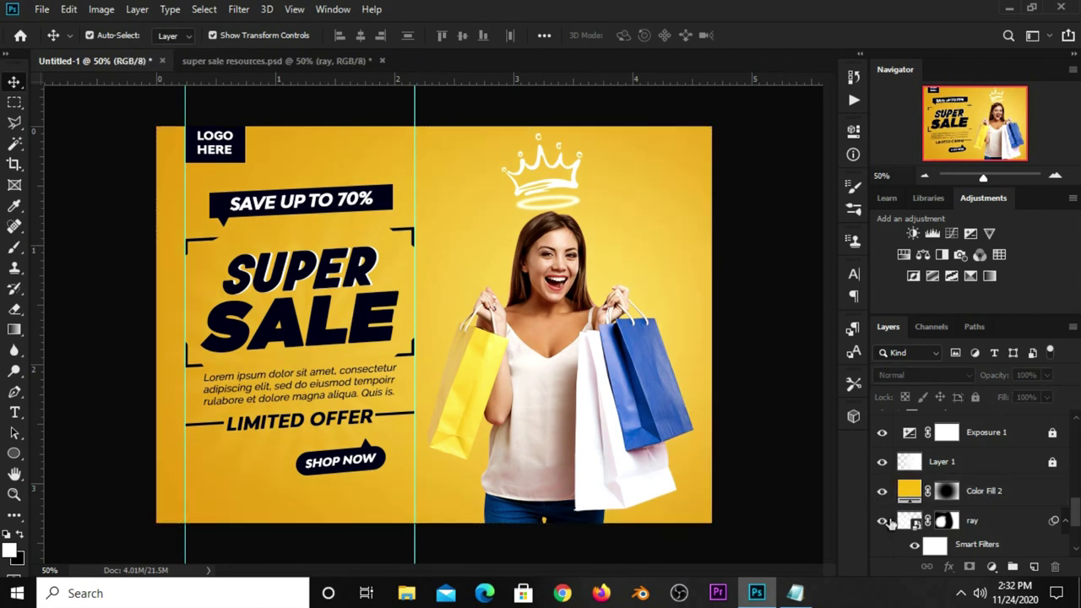
# Add a Curves 2 layer with midtones pulled slightly down, then toggle it to compare
pyautogui.click(989, 564)
pyautogui.click(987, 358)
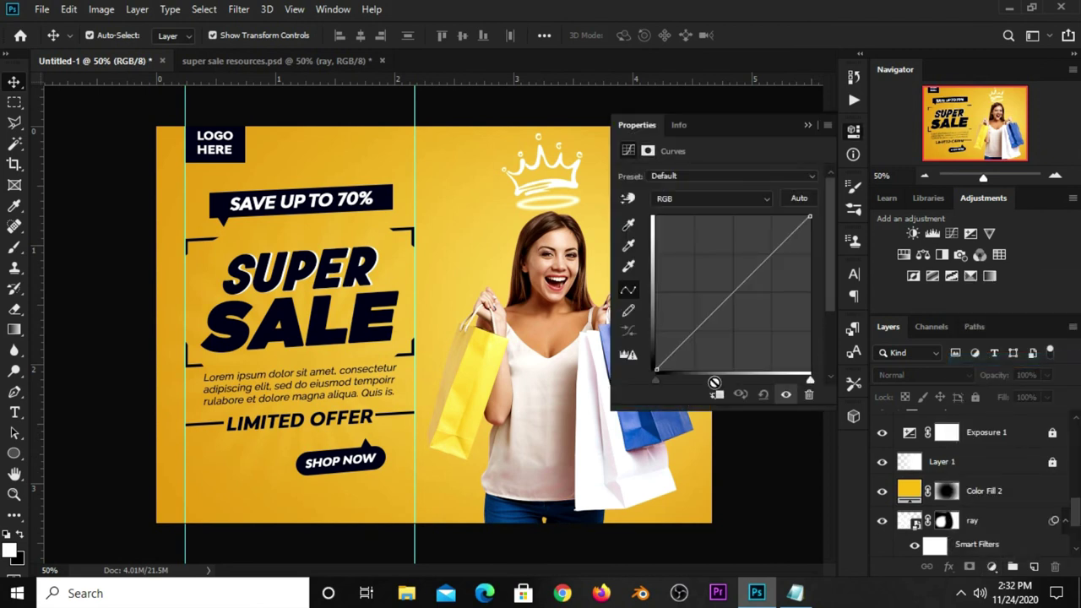
pyautogui.moveTo(714, 312); pyautogui.dragTo(714, 319)
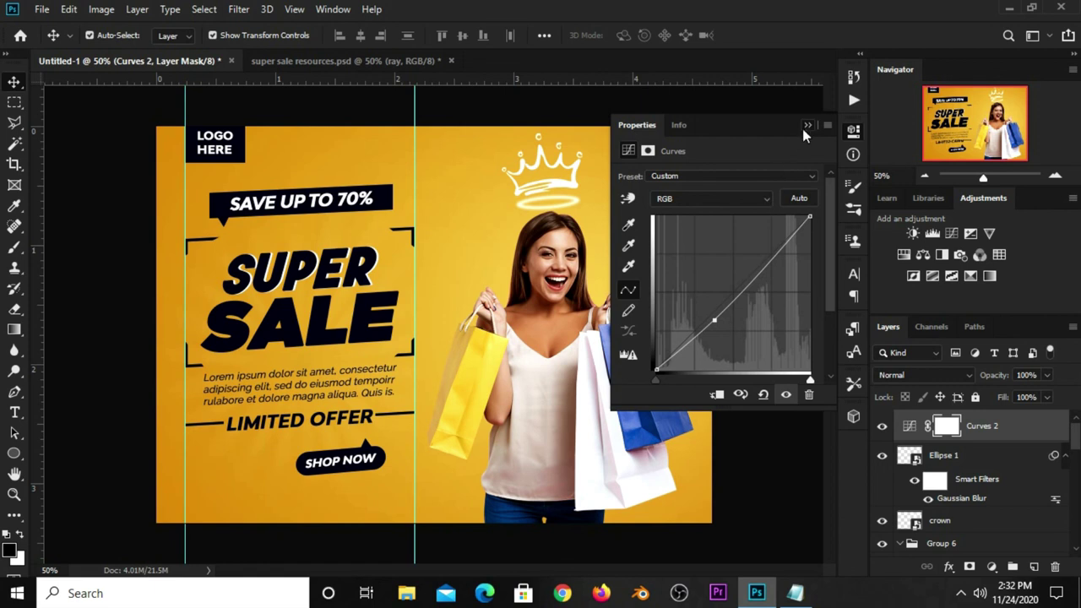
pyautogui.click(826, 116)
pyautogui.click(881, 429)
pyautogui.click(882, 429)
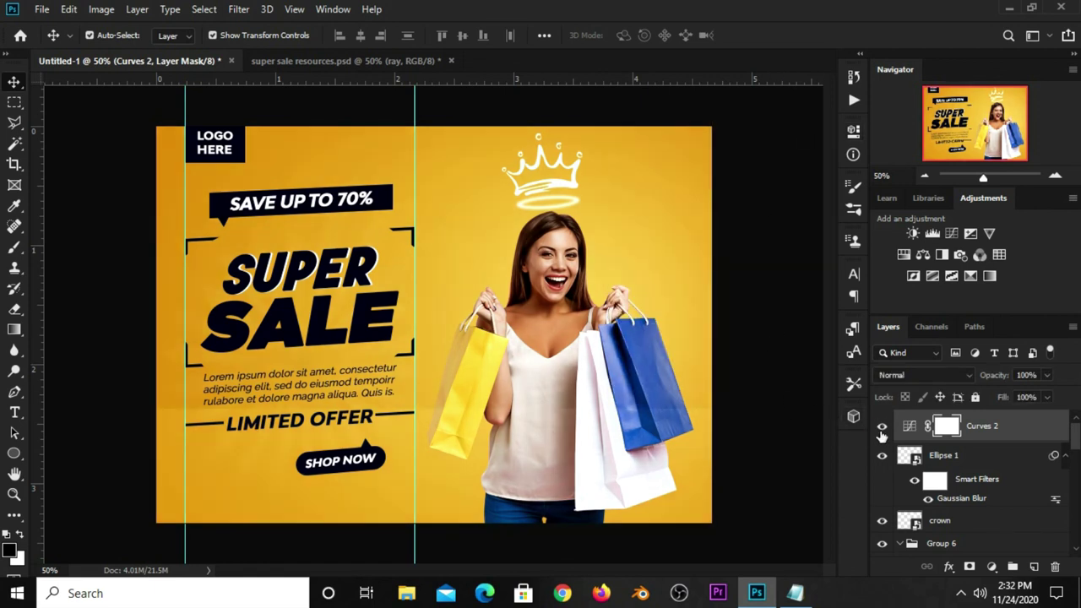
pyautogui.click(776, 404)
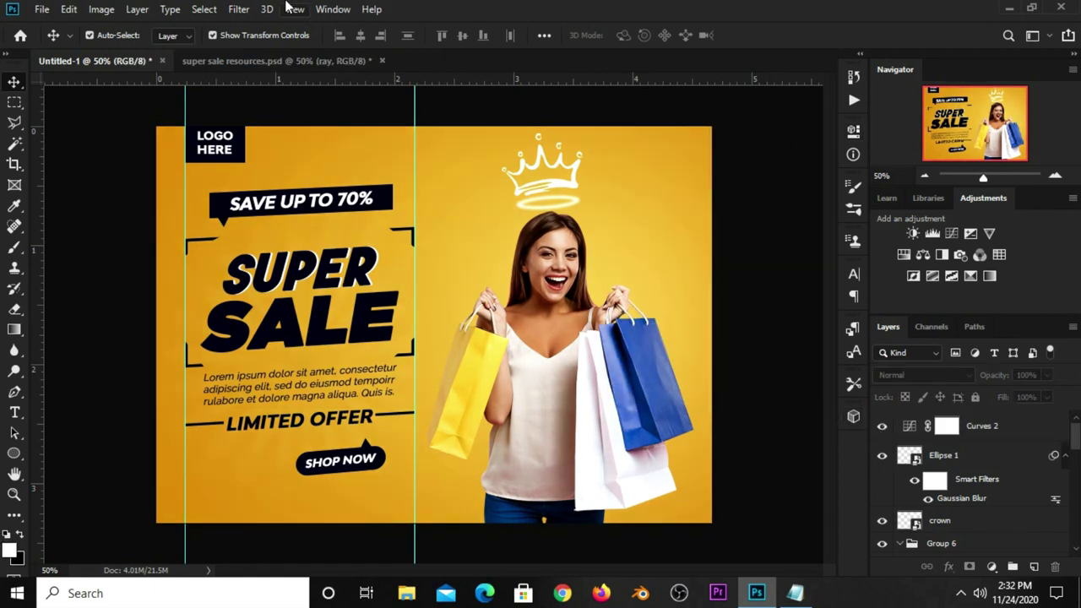
pyautogui.click(294, 9)
# Clear all guides, then zoom in and back out to inspect the finished banner
pyautogui.click(335, 395)
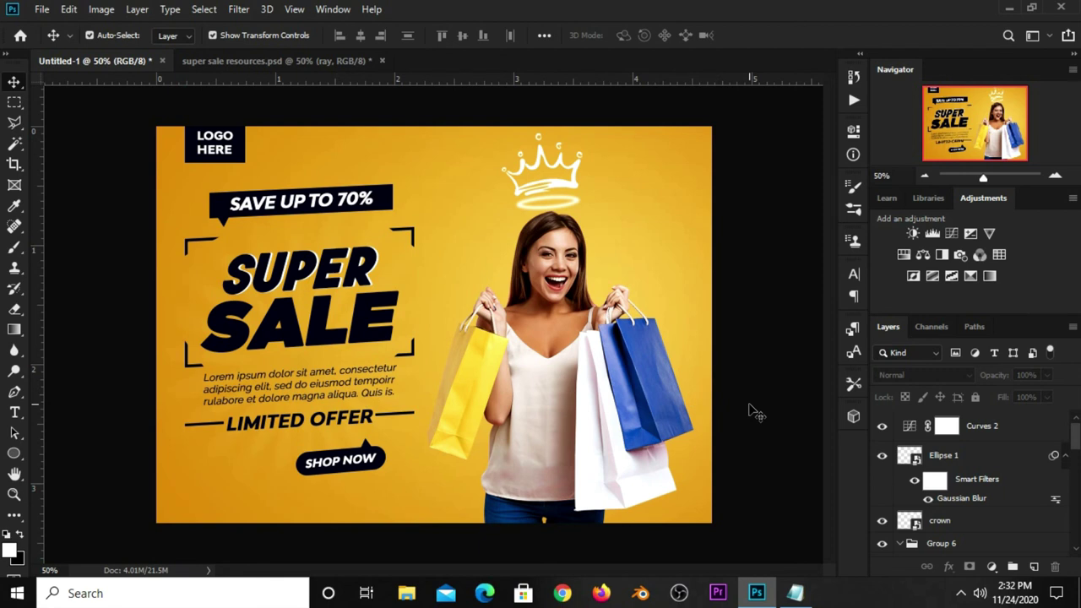
pyautogui.hotkey('ctrl', '+')
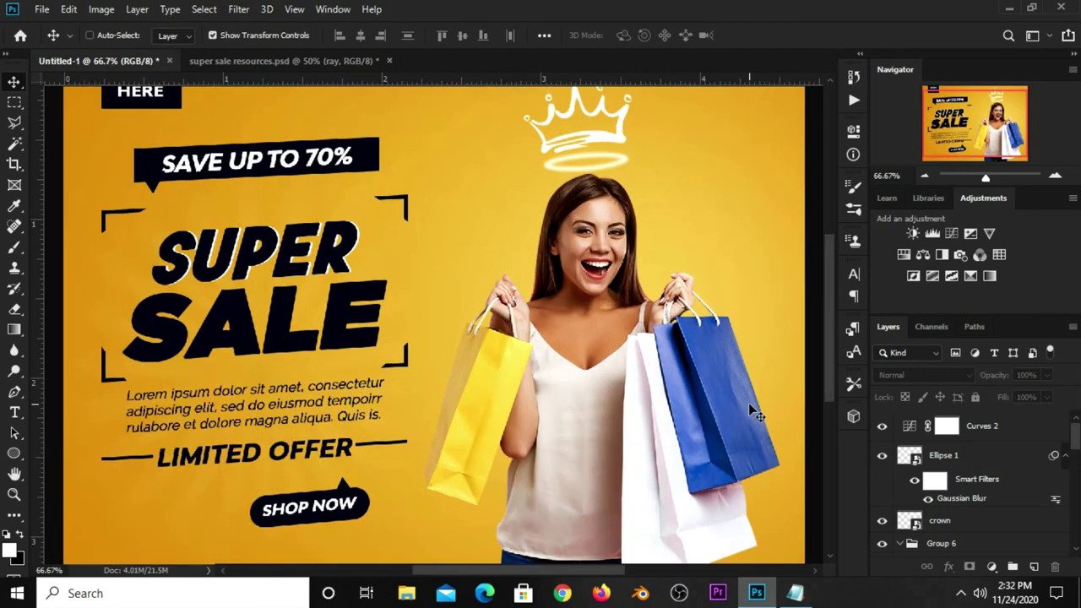
pyautogui.hotkey('ctrl', '+')
pyautogui.hotkey('ctrl', '-')
pyautogui.hotkey('ctrl', '-')
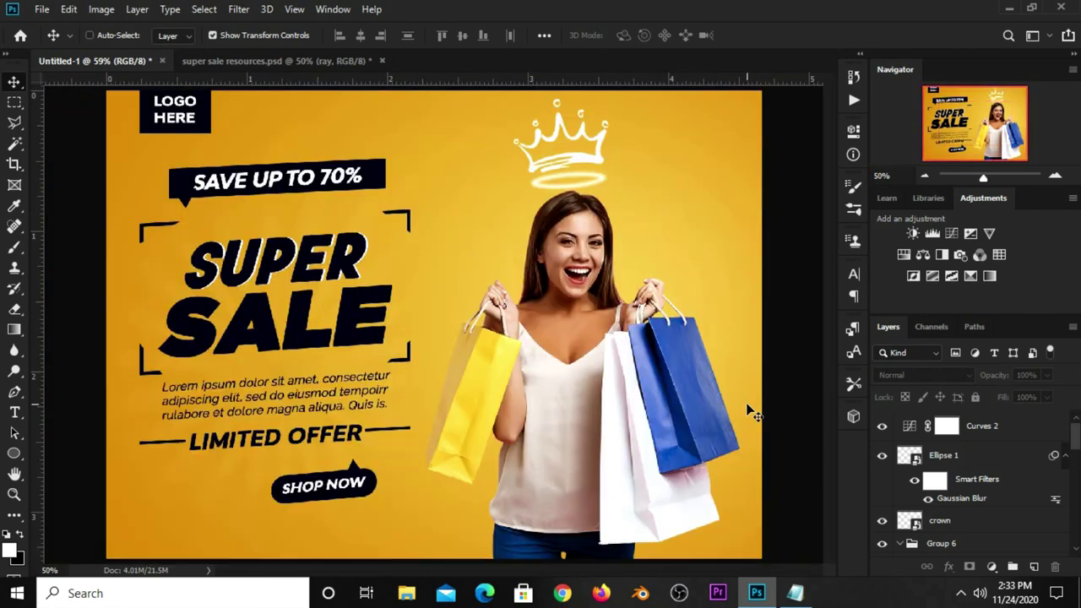